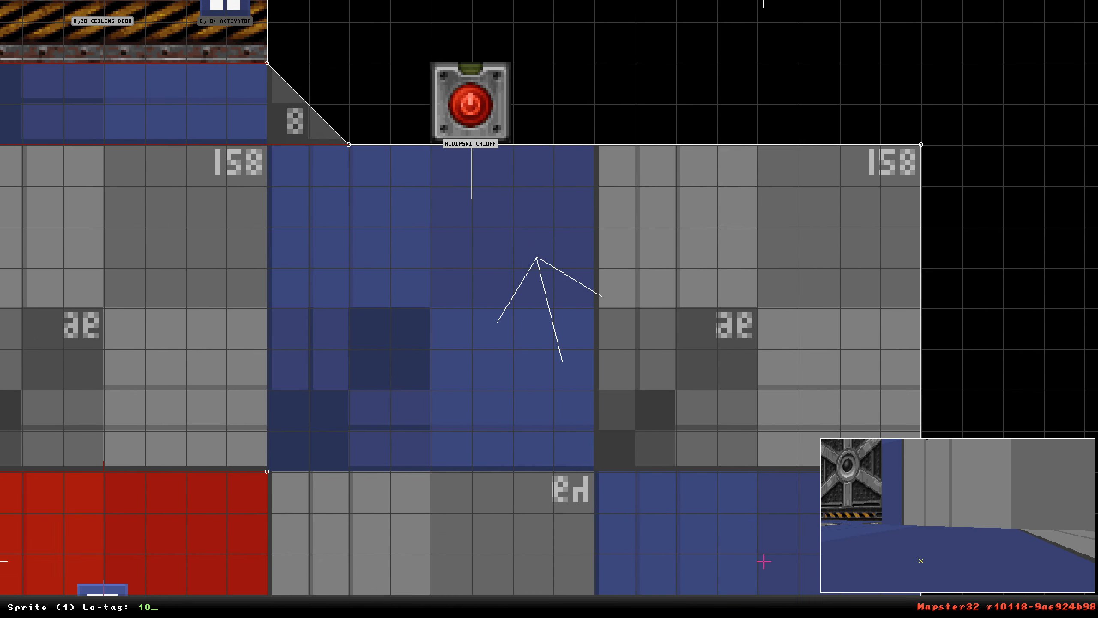
Set the dipswitch sprite's lo-tag to 10.
key("alt+t")
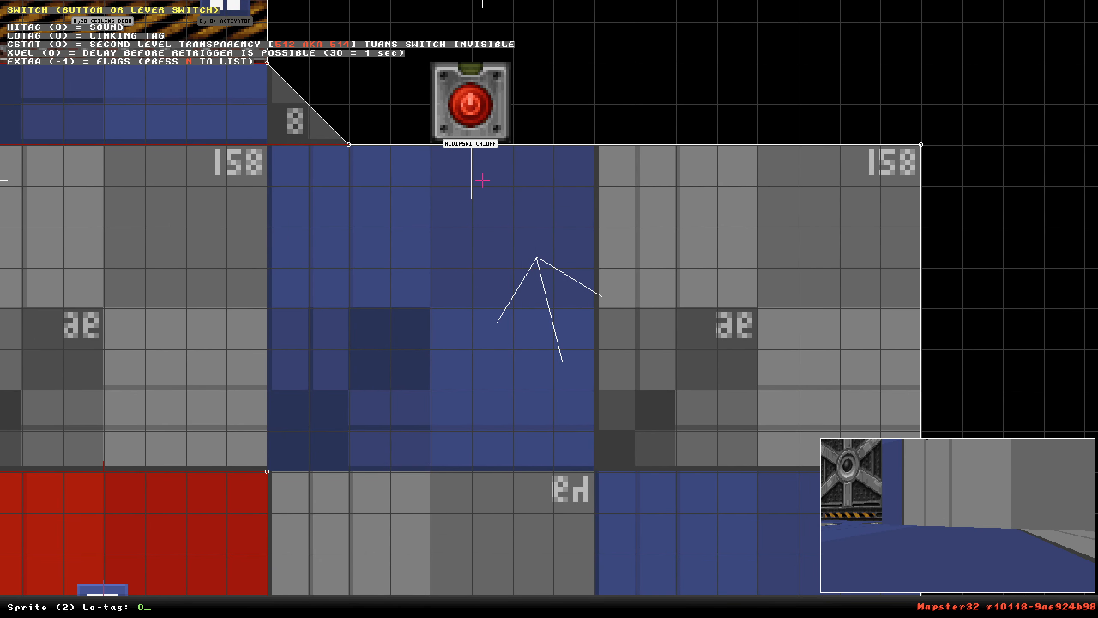
type("10")
key("Return")
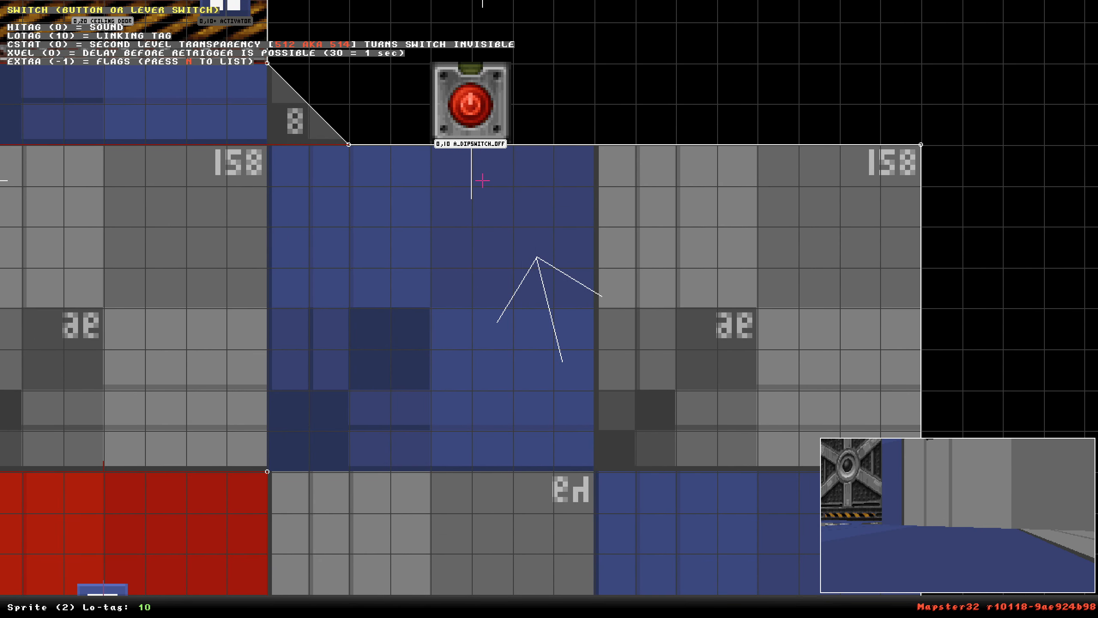
Leave the running playtest by entering the exit command in the game console.
scroll(483, 180, "down", 5)
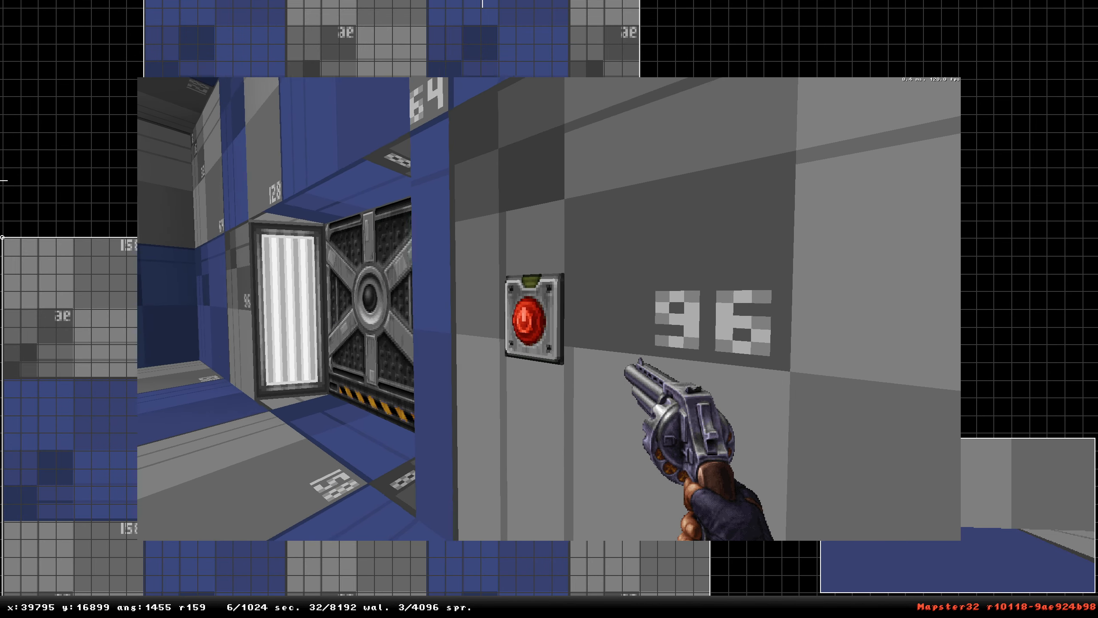
key("grave")
type("exi")
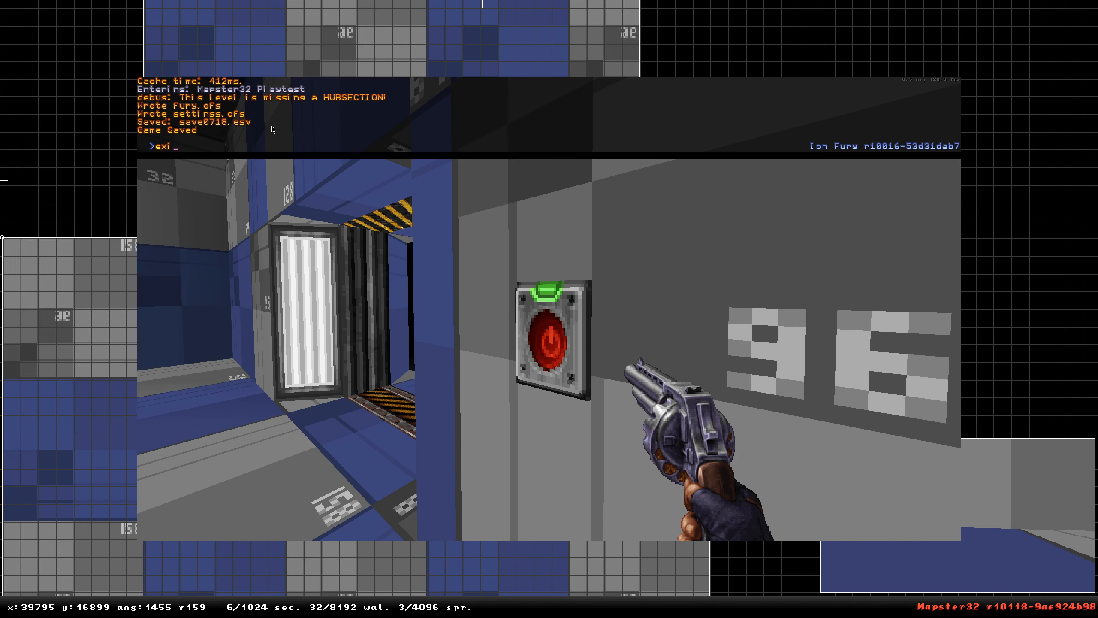
type("t")
key("Return")
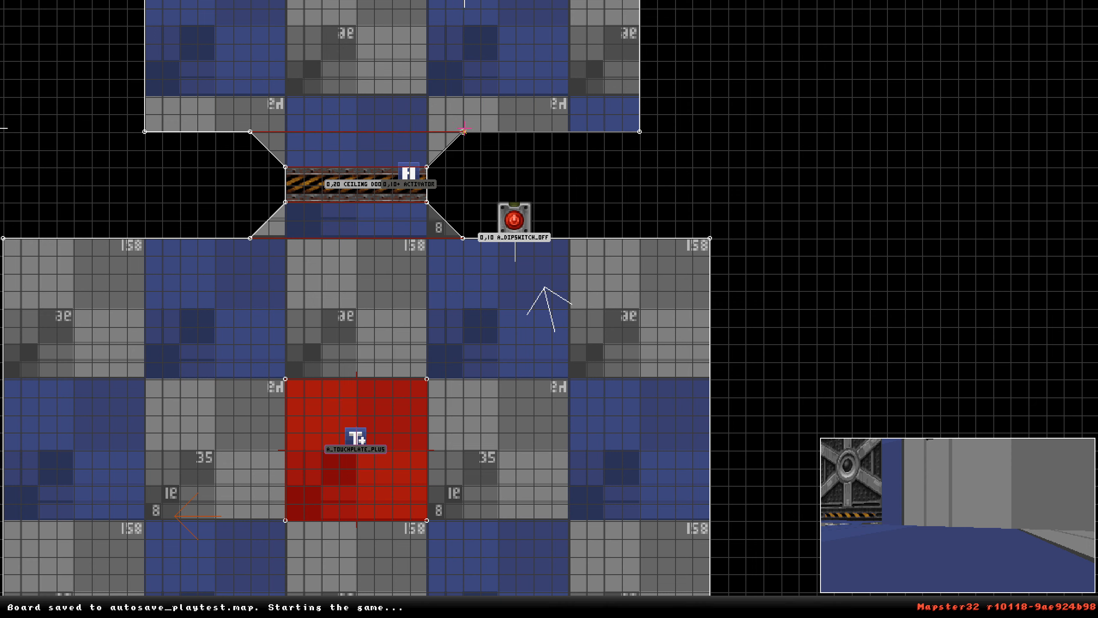
Browse the tile picker for the dipswitch sprite in 3D view, jumping to tile 260.
right_click(507, 302)
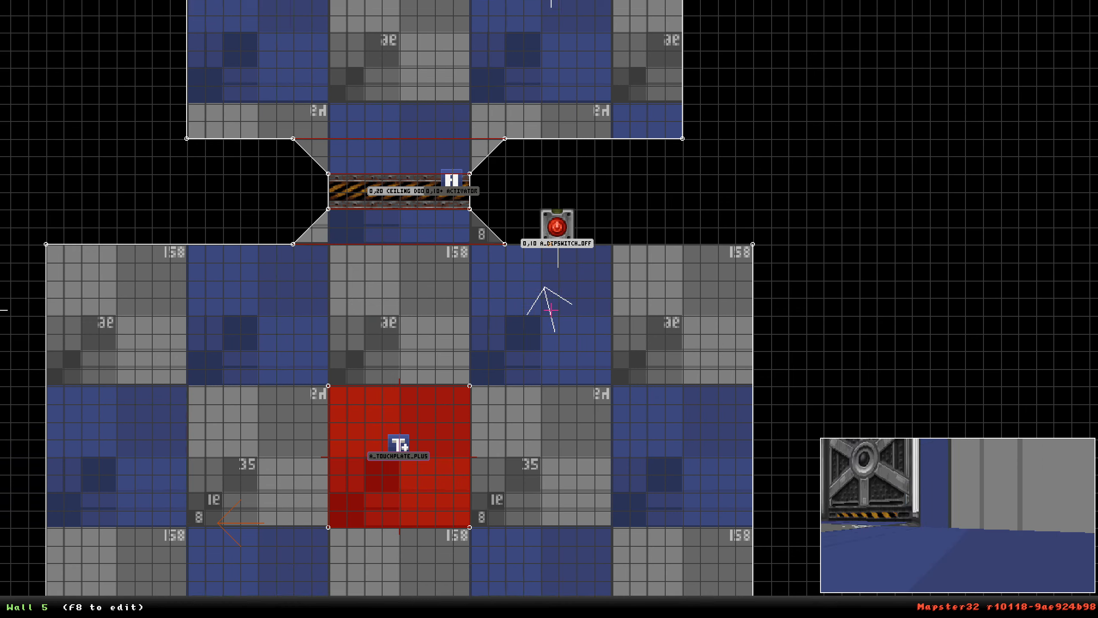
key("KP_Enter")
key("Down")
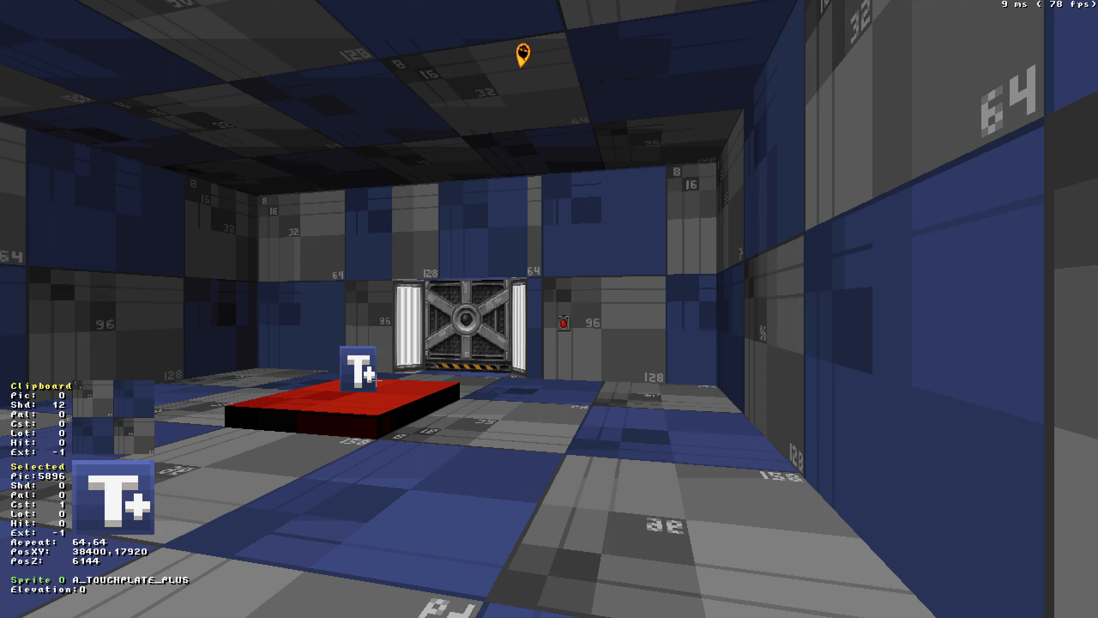
middle_click_drag(520, 418, 430, 468)
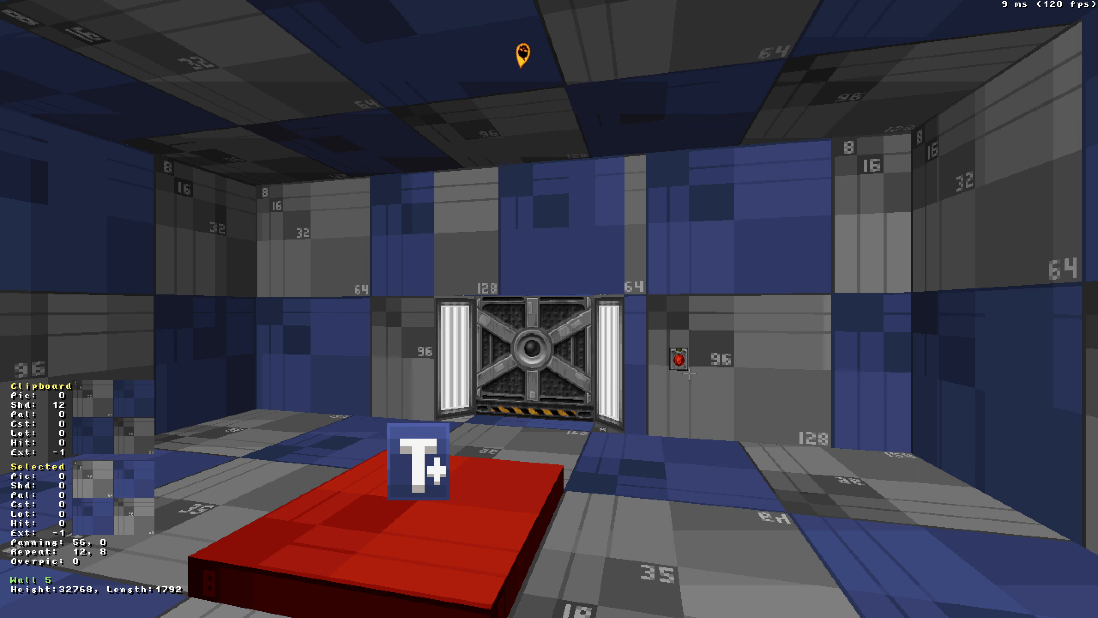
left_click_drag(720, 351, 720, 351)
middle_click_drag(720, 351, 720, 351)
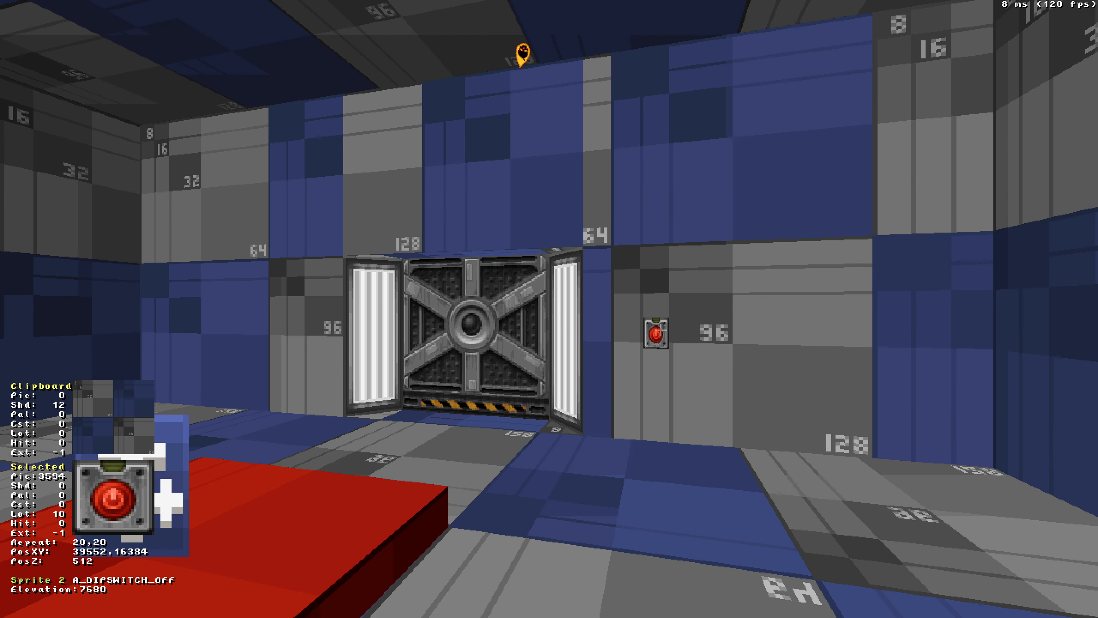
key("v")
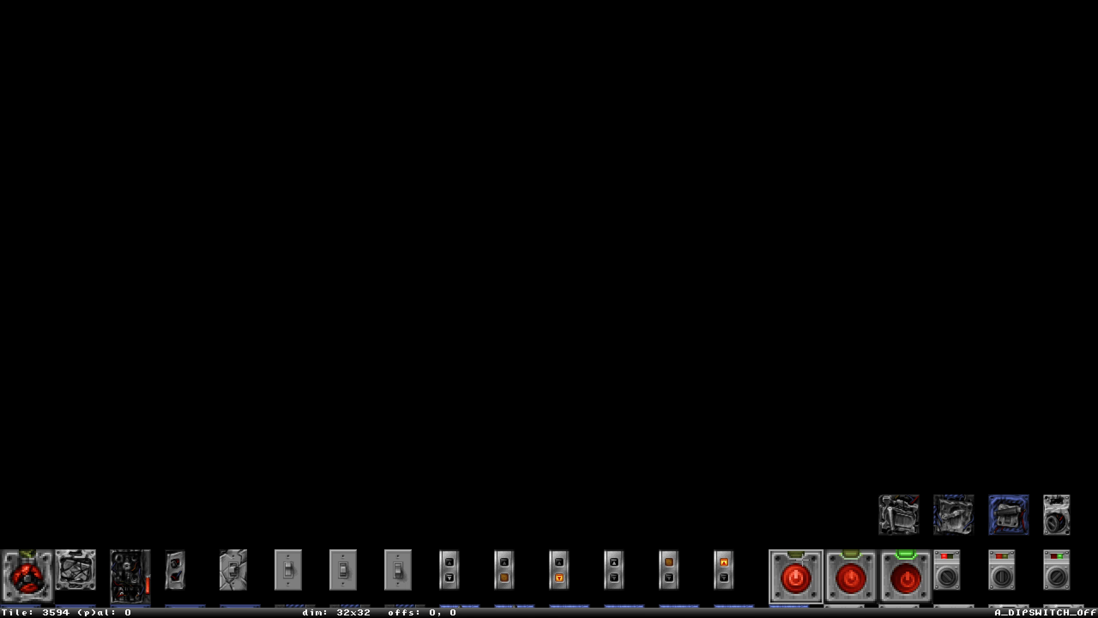
scroll(513, 428, "down", 4)
scroll(514, 428, "down", 4)
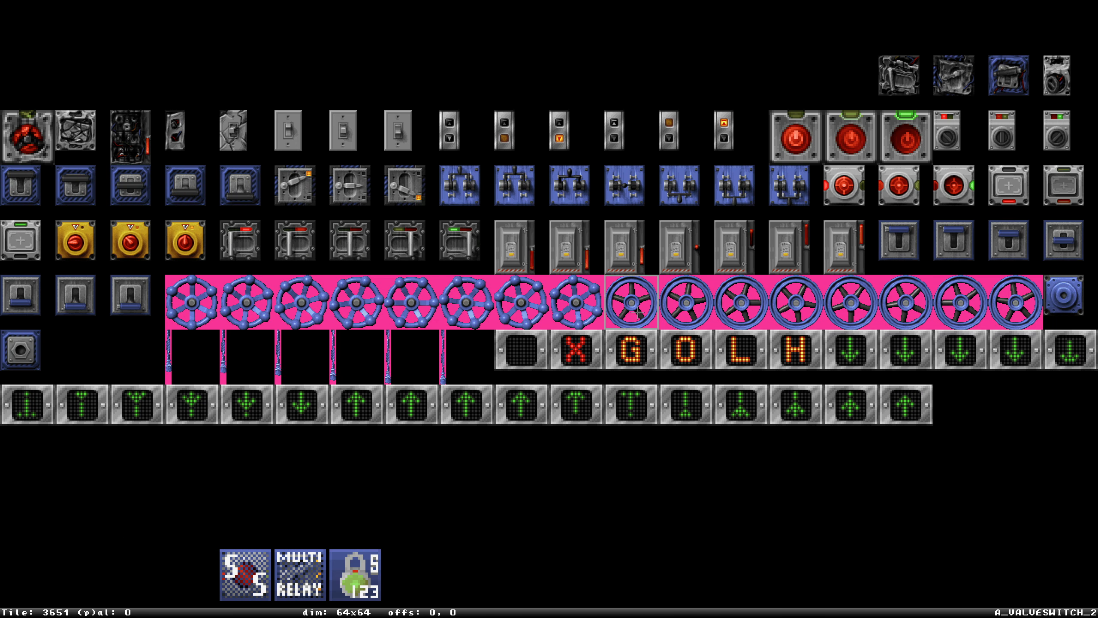
scroll(784, 236, "up", 15)
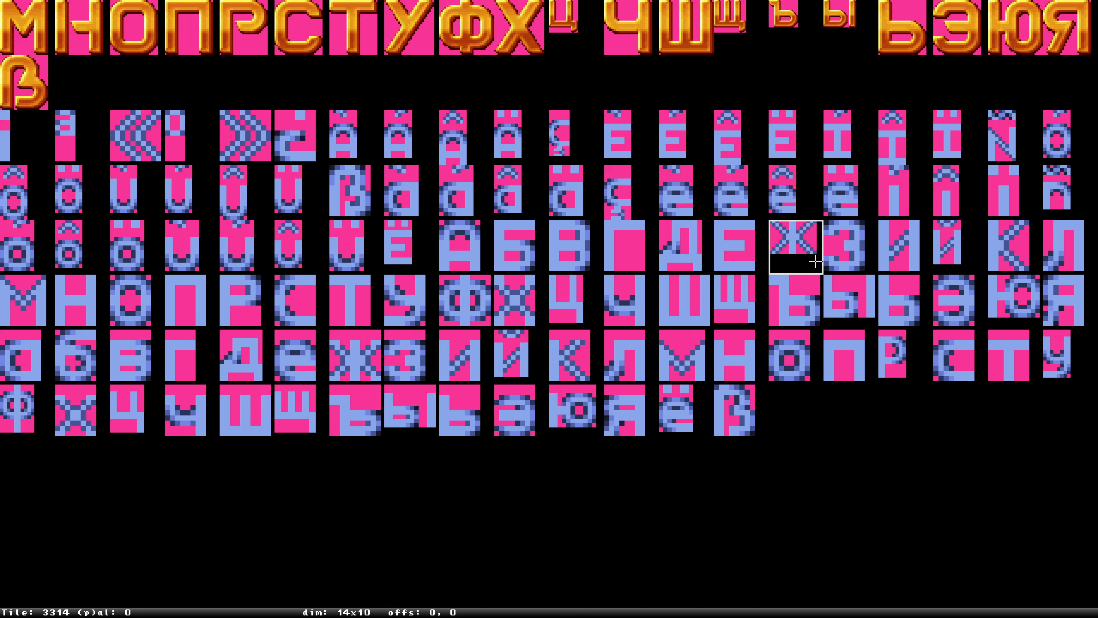
scroll(774, 268, "up", 16)
type("g")
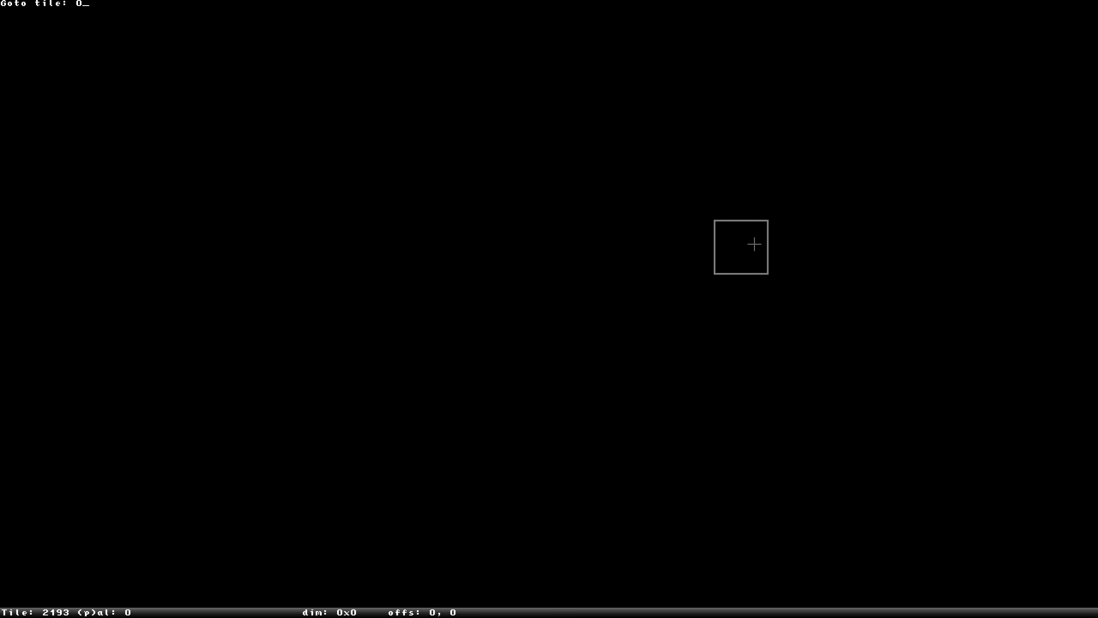
type("260")
key("Return")
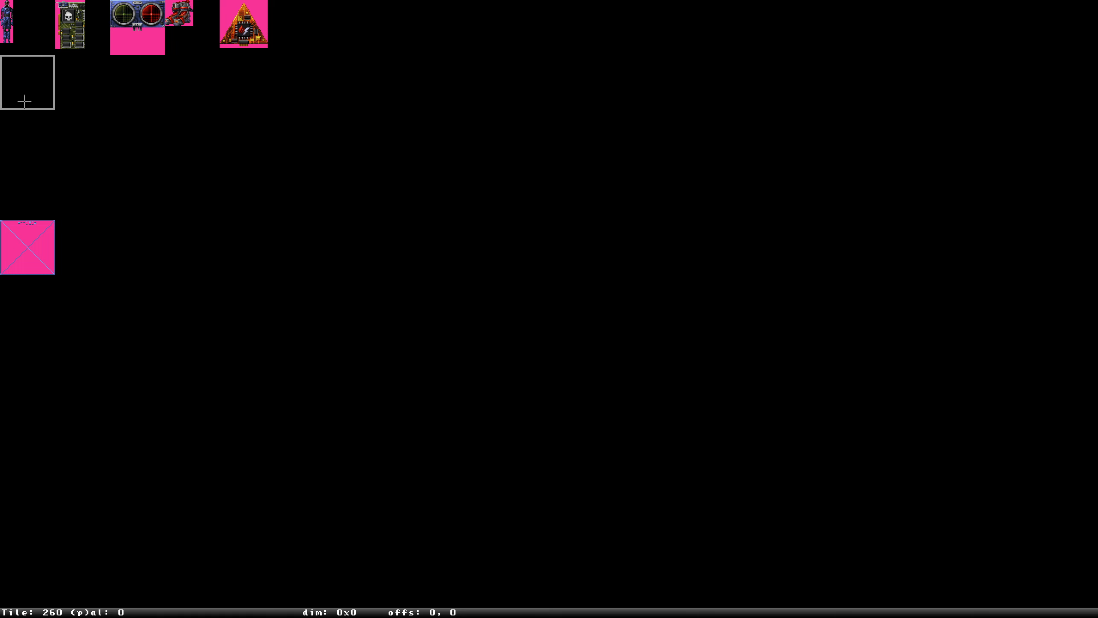
key("Escape")
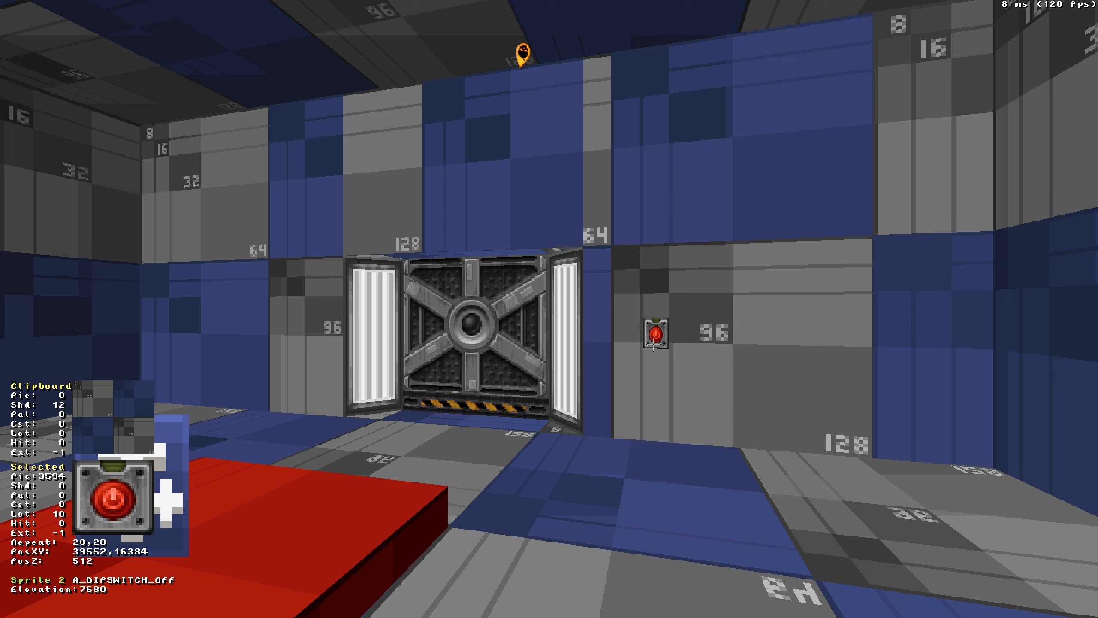
key("Up")
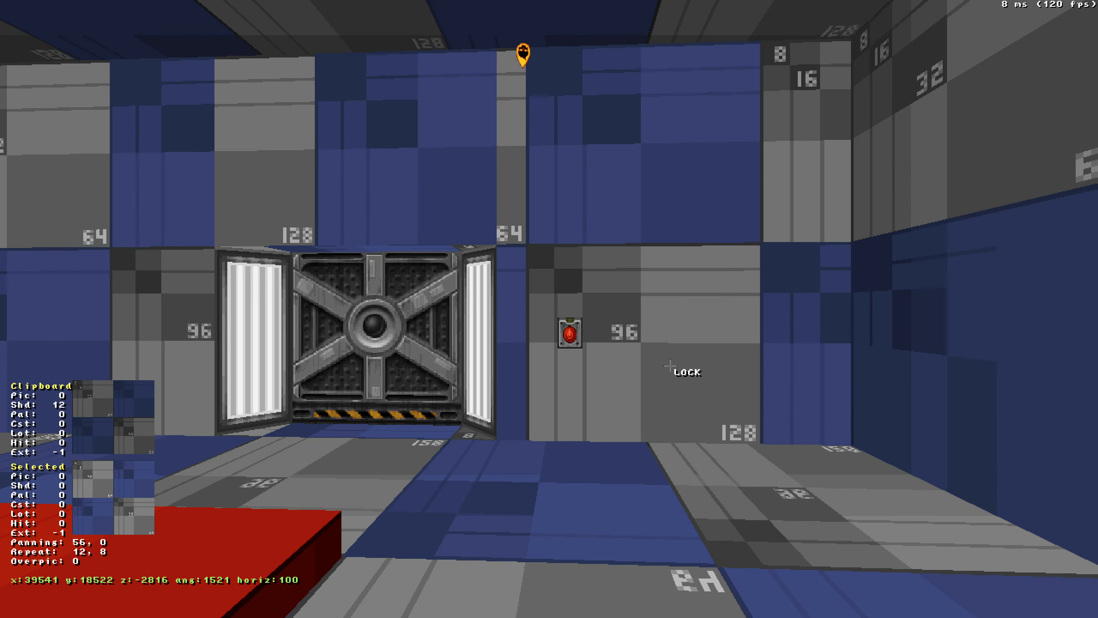
key("Down")
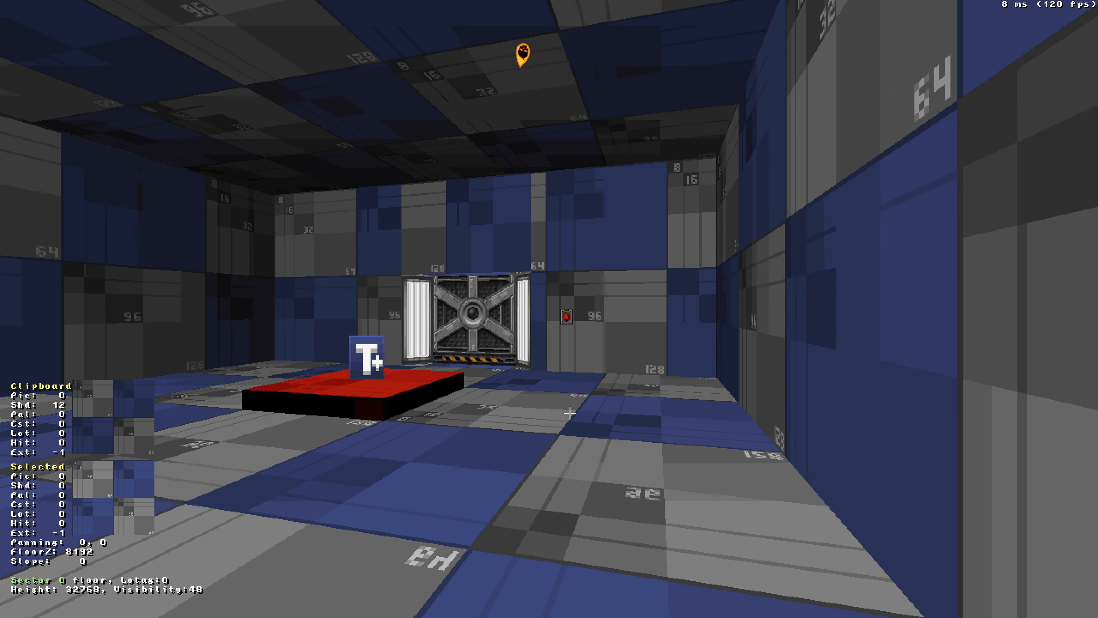
key("Up")
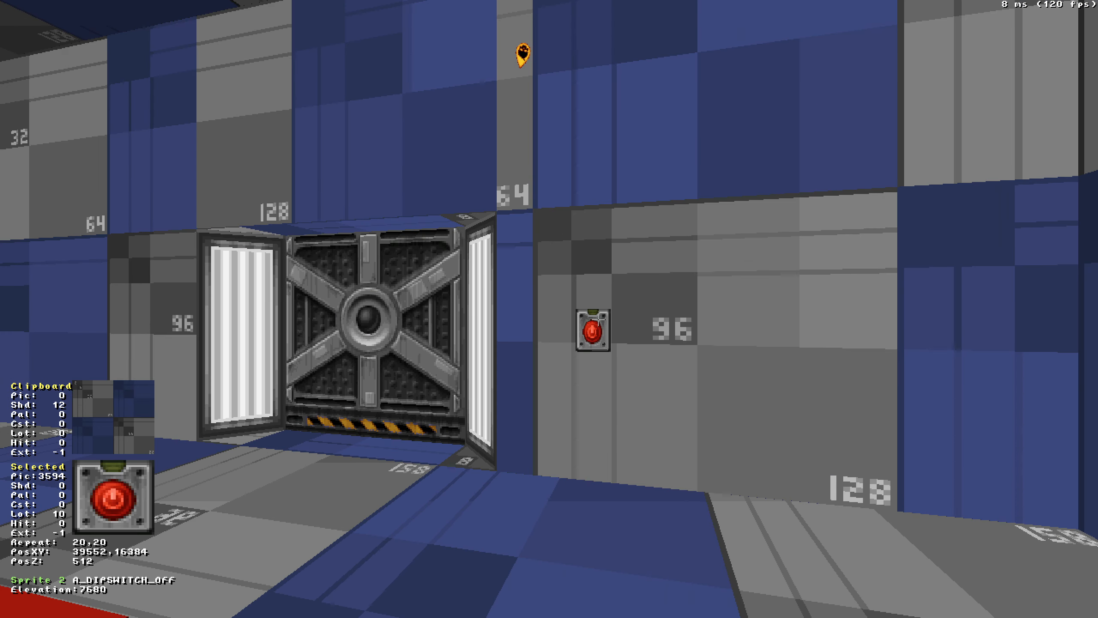
key("Down")
key("Left")
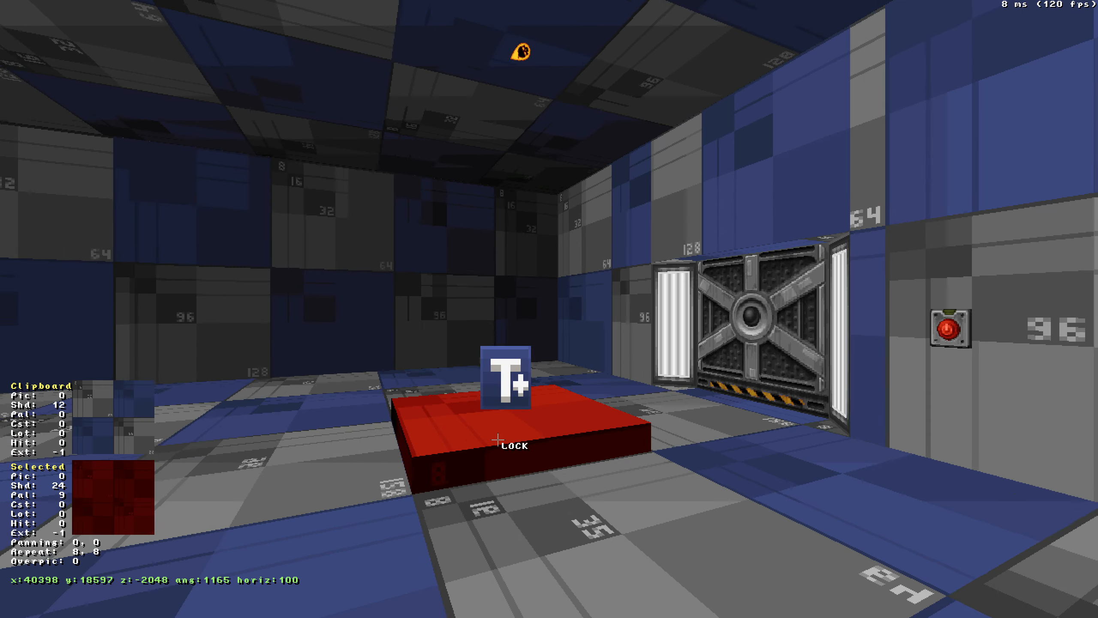
key("Left")
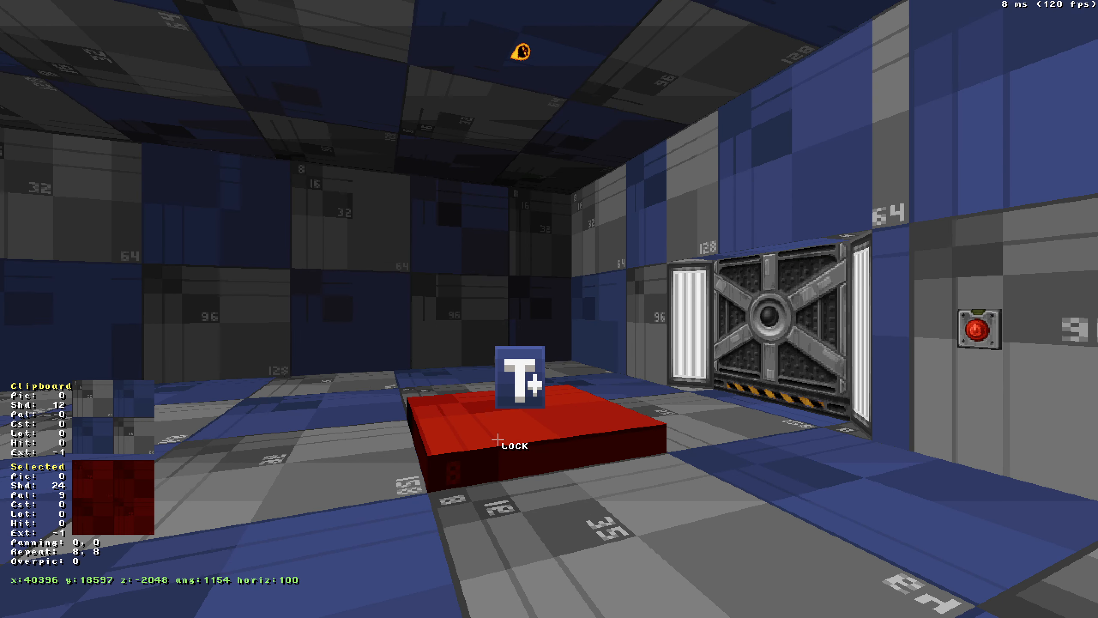
key("Left")
key("Up")
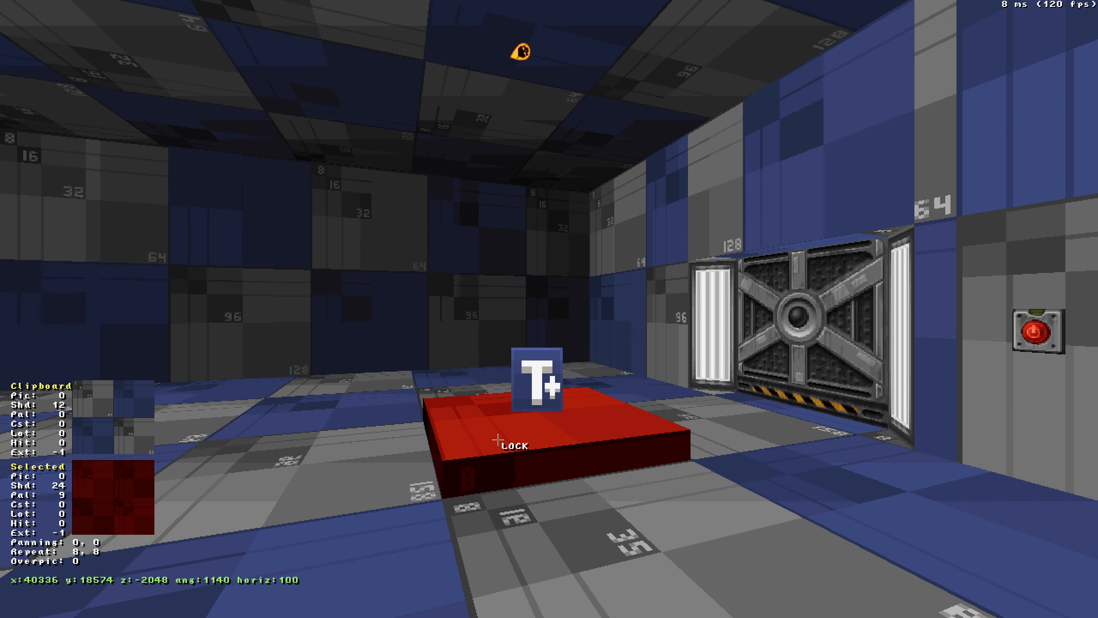
key("Up")
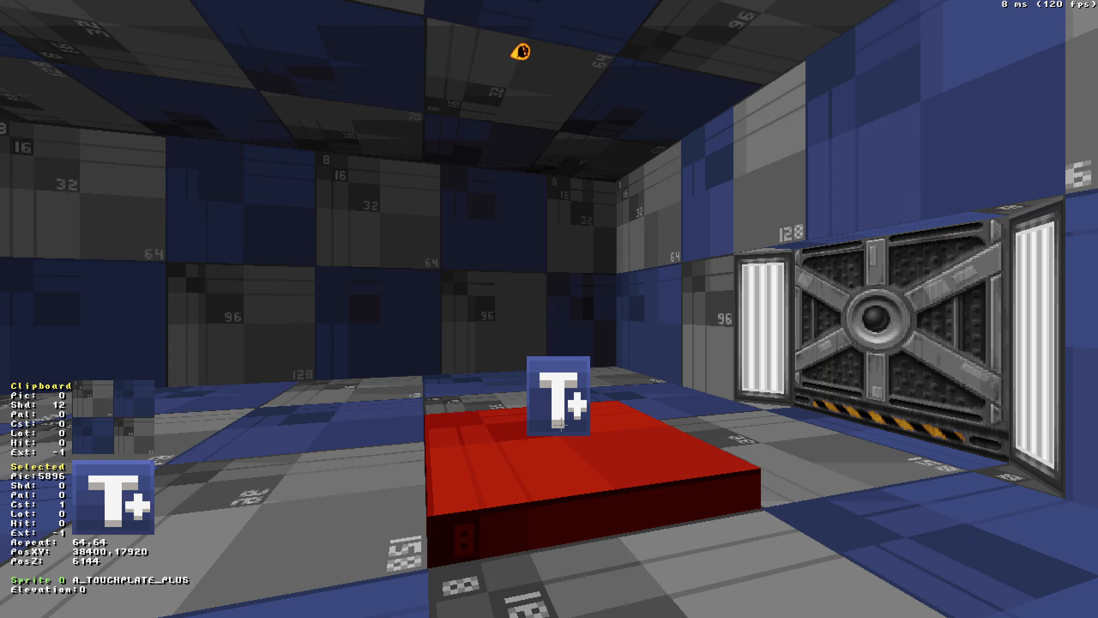
key("Right")
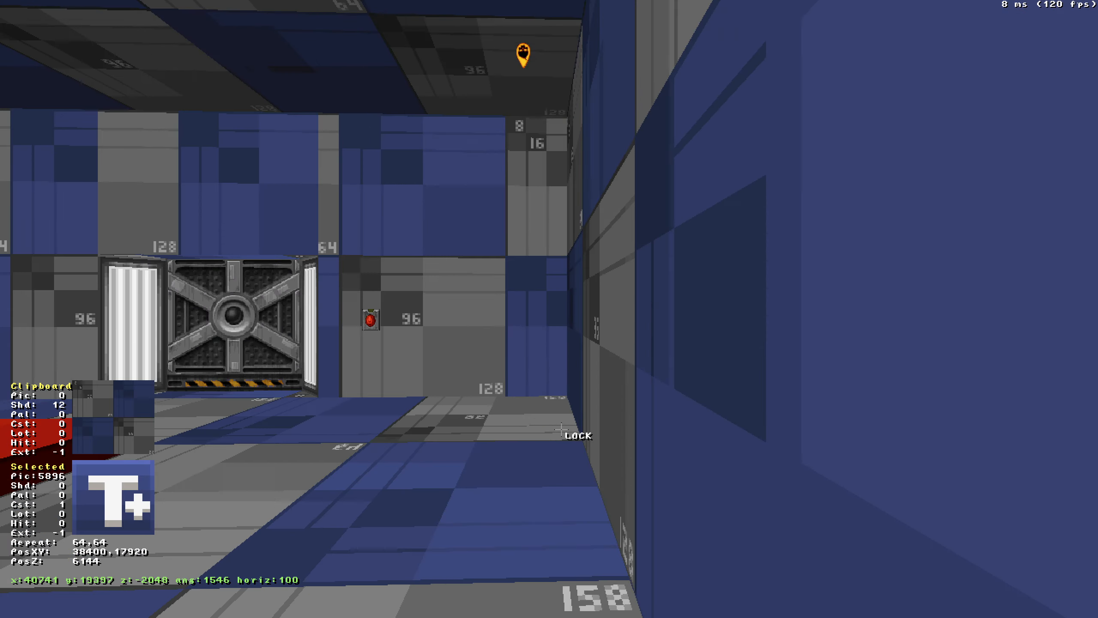
key("ctrl+Left")
key("Down")
key("KP_Enter")
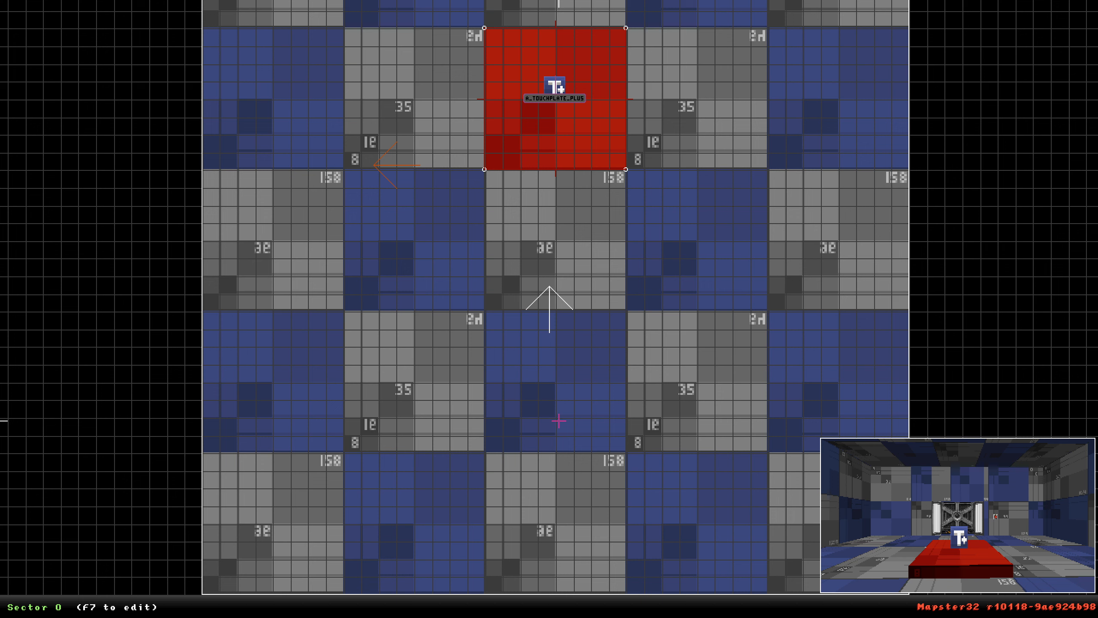
key("KP_Enter")
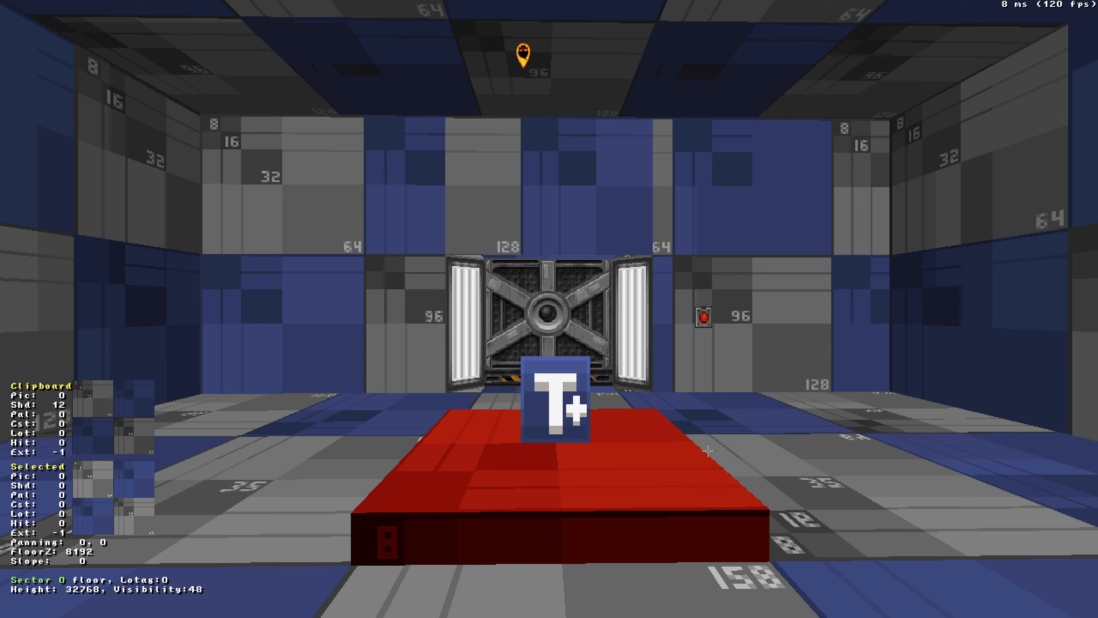
key("Down")
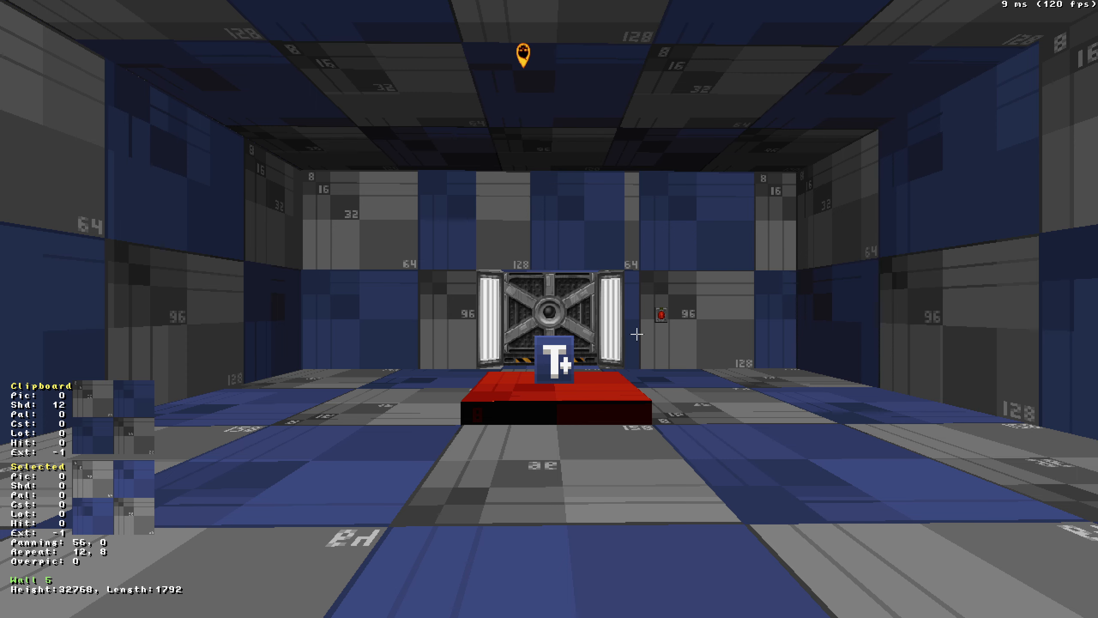
key("Up")
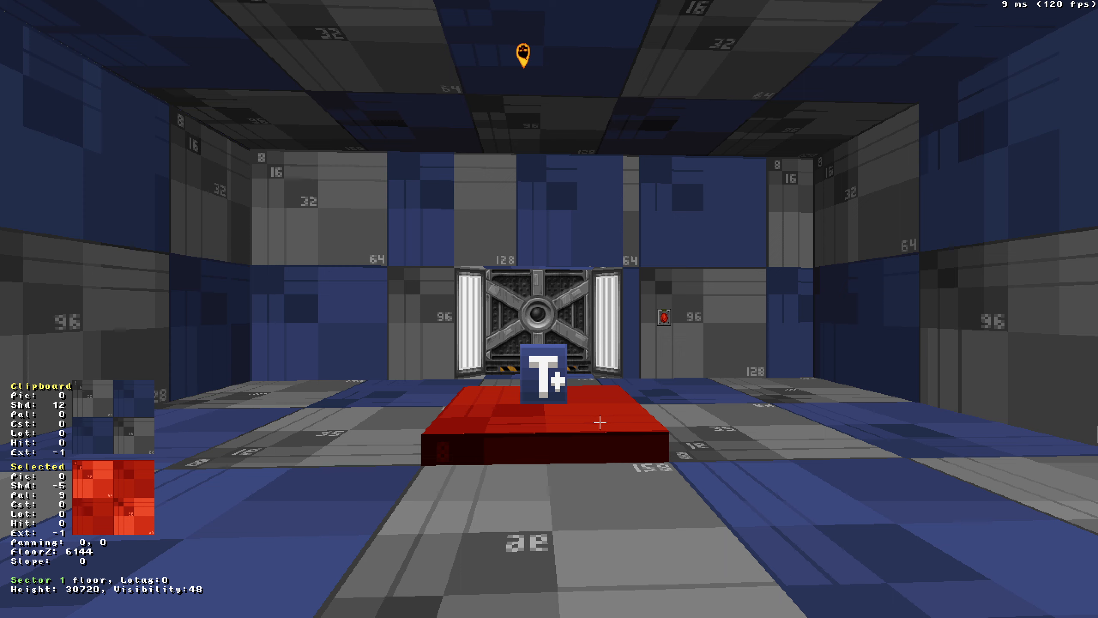
Try deleting the touchplate sprite, then undo the deletion.
left_click_drag(599, 445, 600, 444)
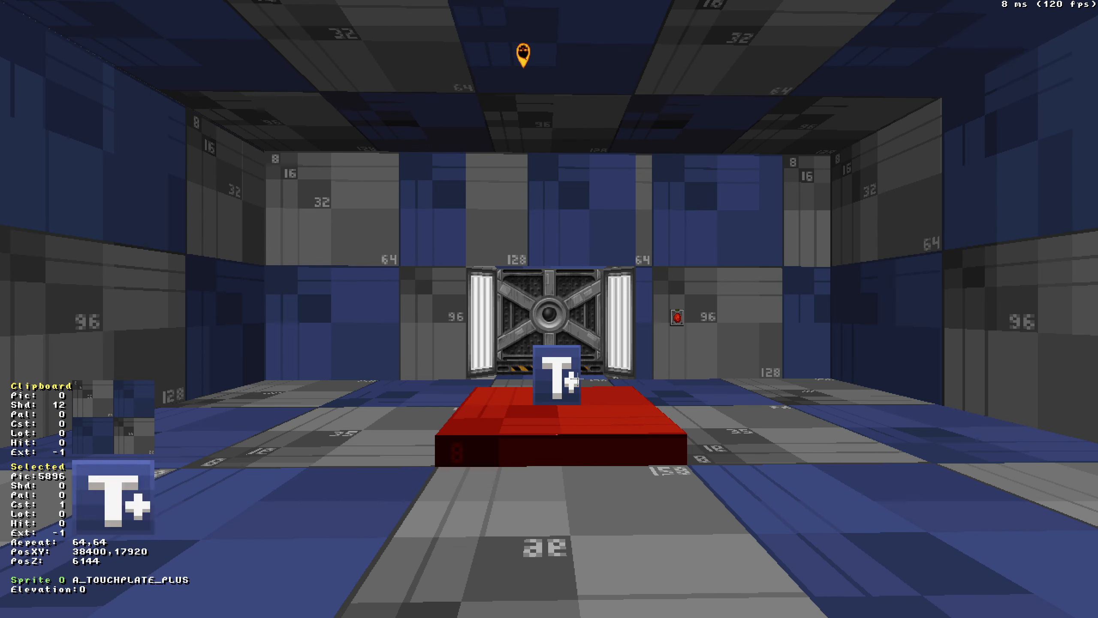
key("shift")
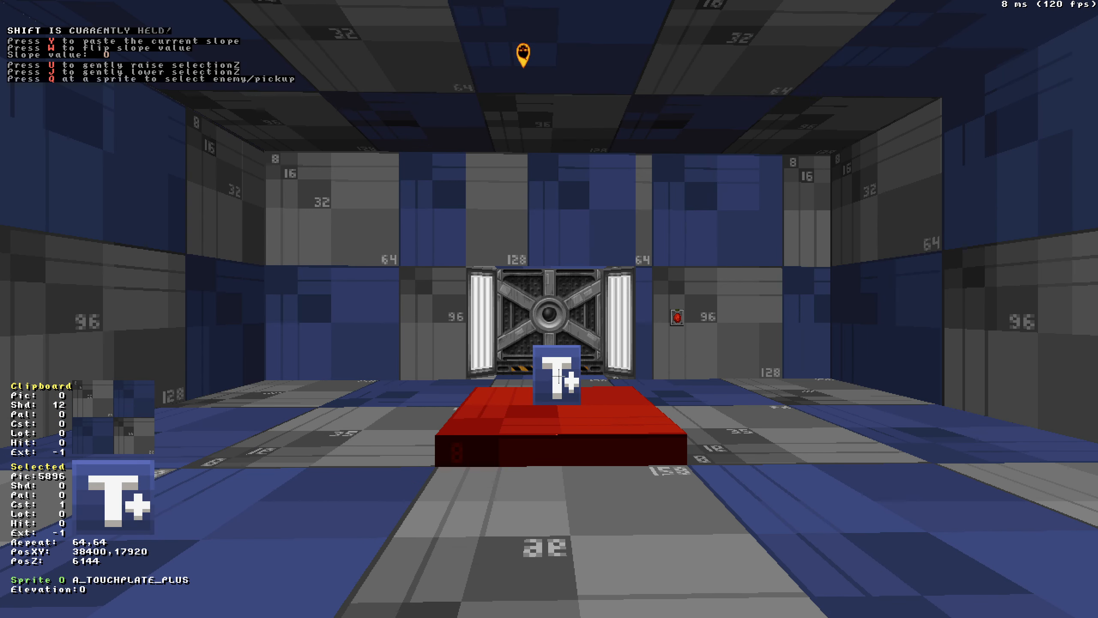
key("alt")
key("Delete")
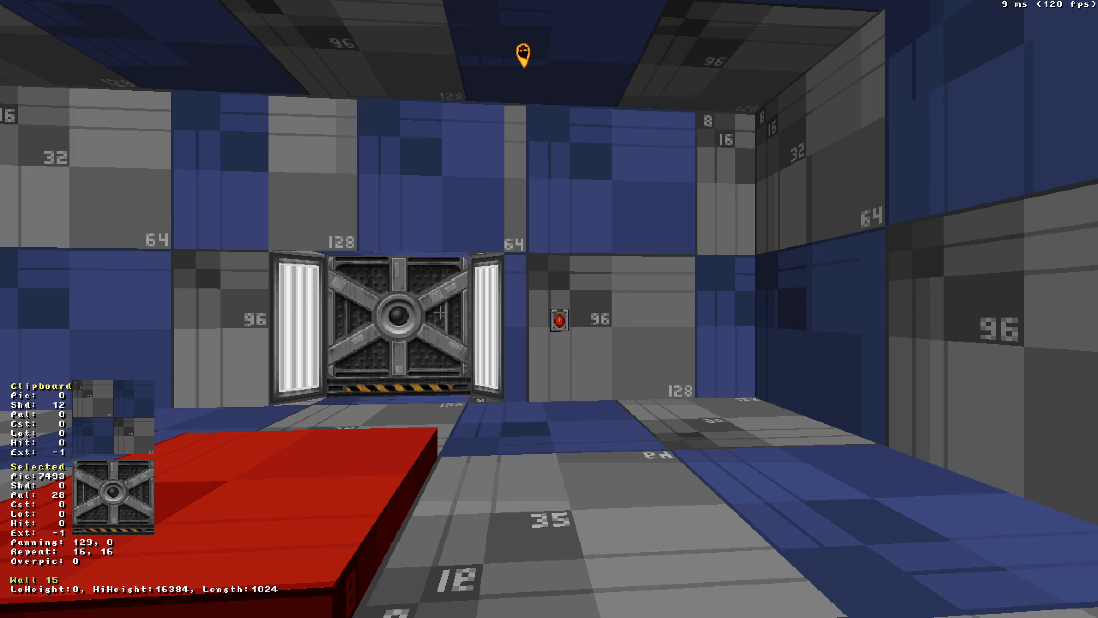
left_click_drag(647, 323, 647, 323)
key("ctrl+z")
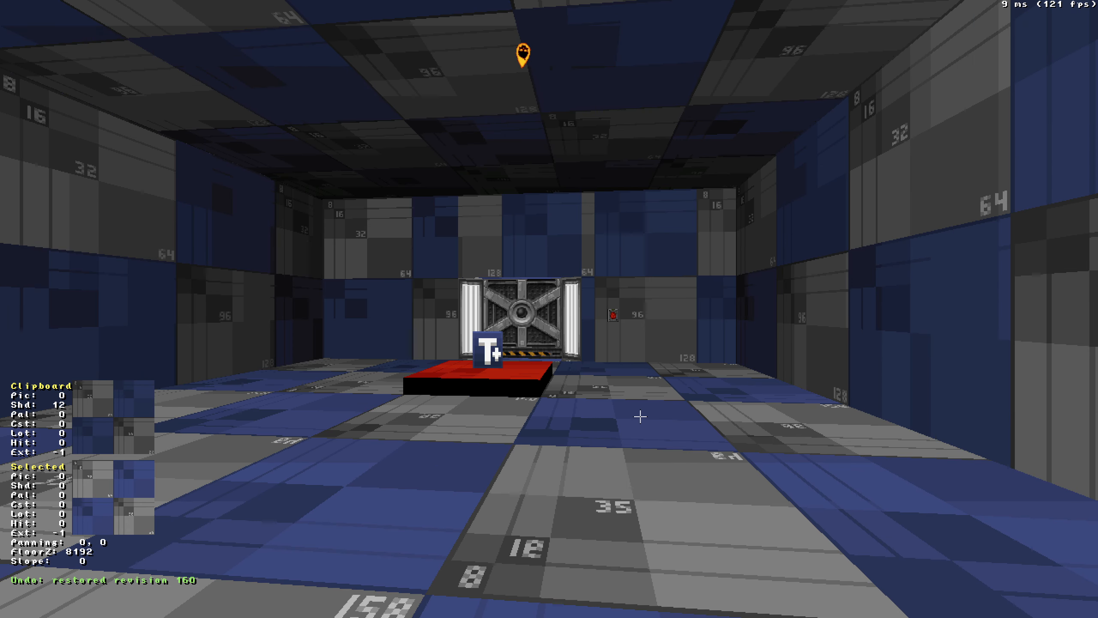
Set the touchplate sprite's lo-tag to 10.
left_click_drag(616, 385, 616, 385)
key("Up")
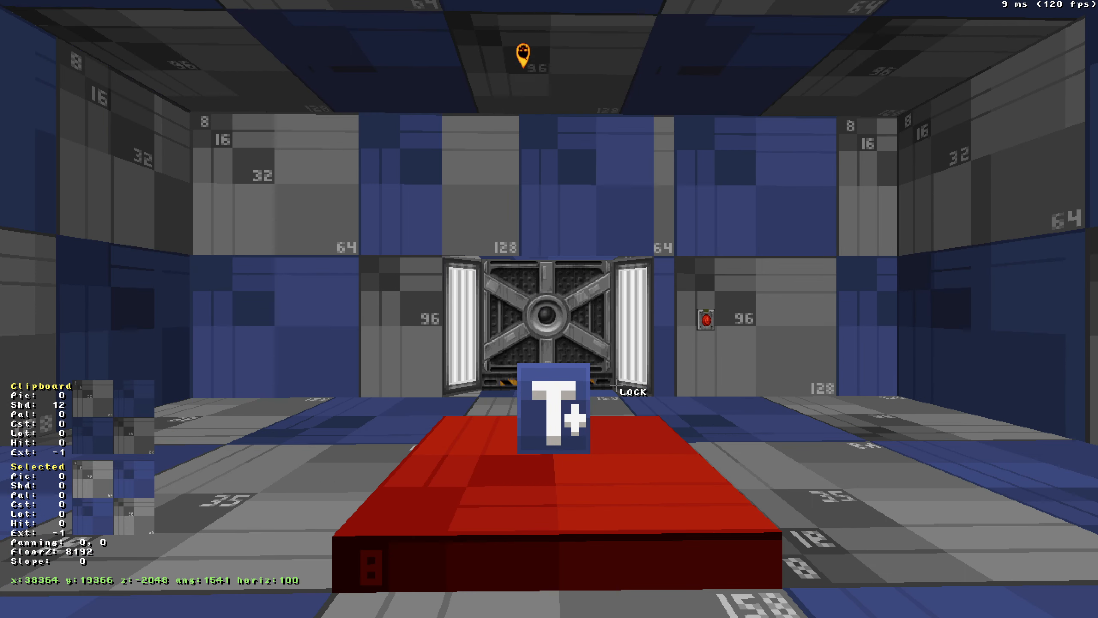
left_click_drag(577, 504, 577, 504)
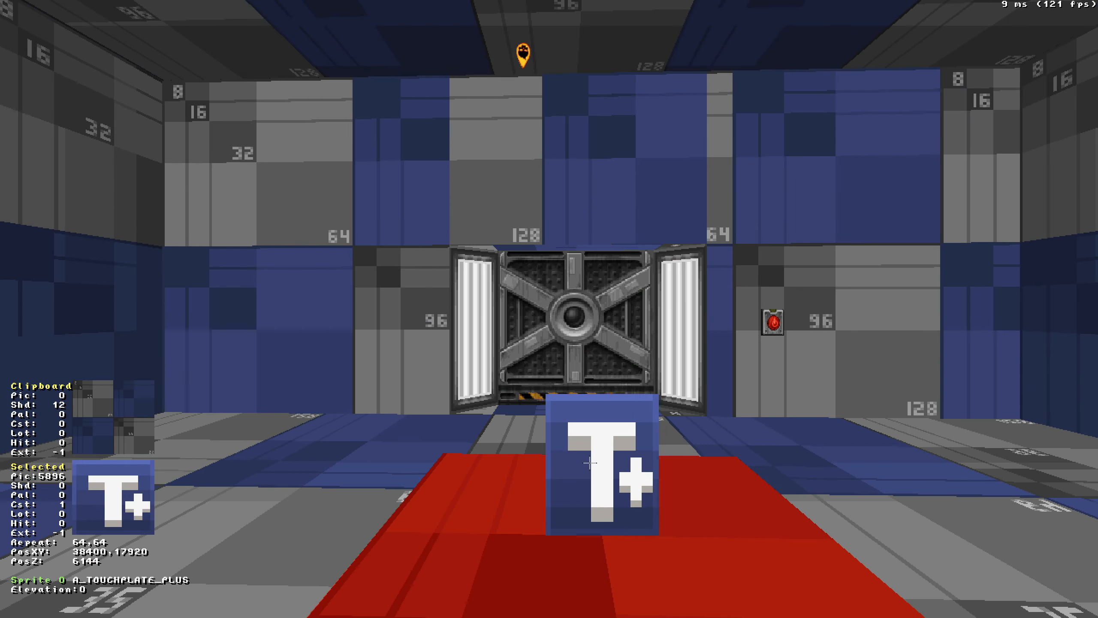
key("KP_Enter")
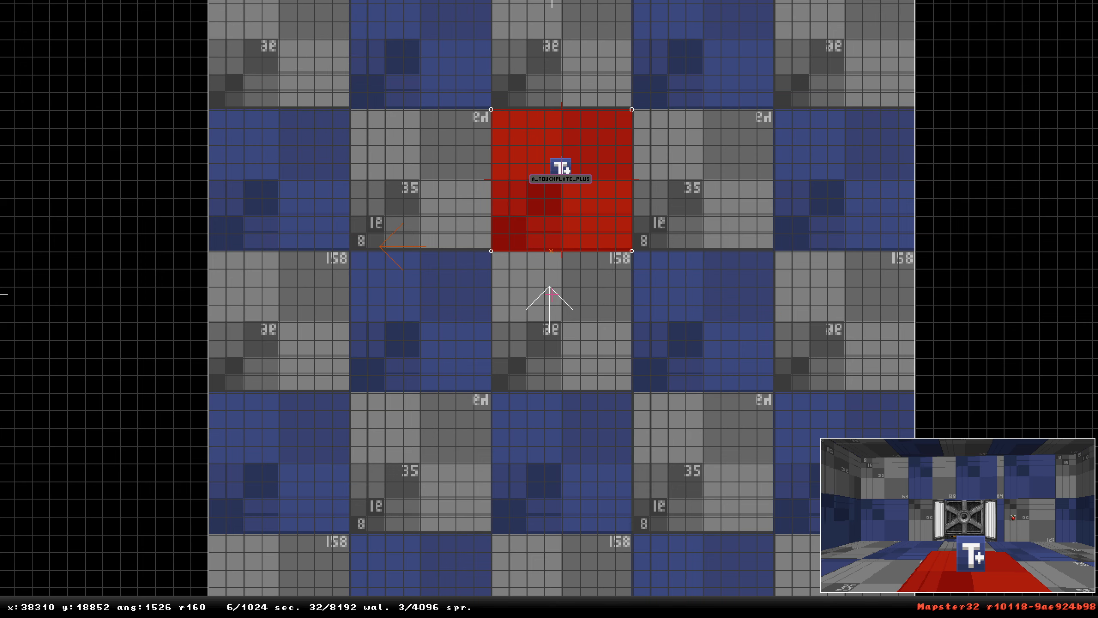
scroll(550, 277, "down", 4)
mouse_move(549, 244)
key("alt+t")
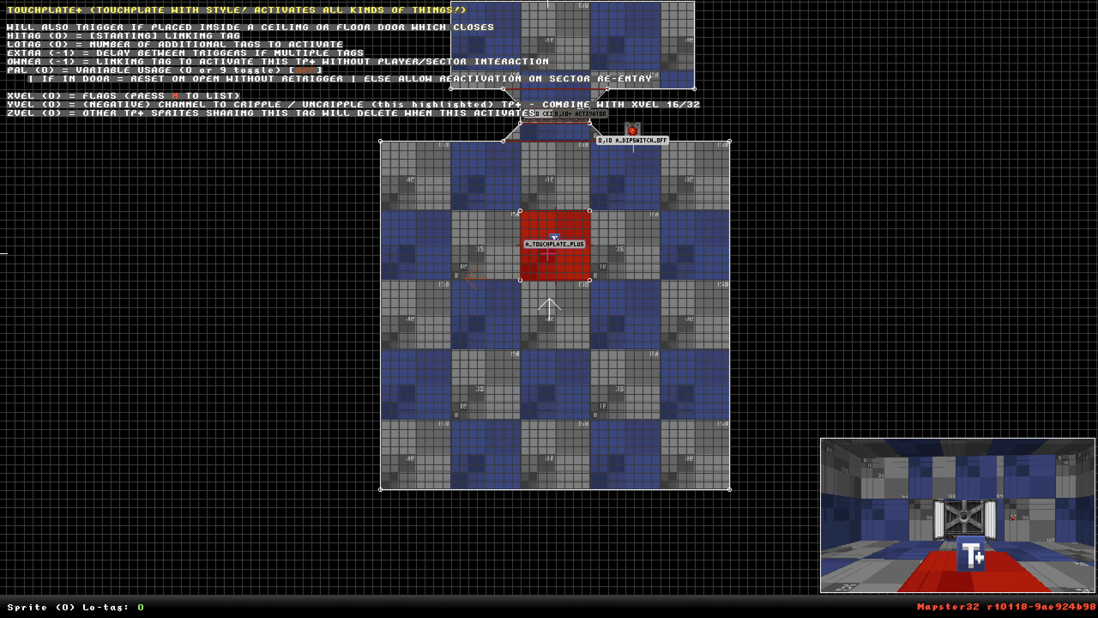
type("16")
key("Return")
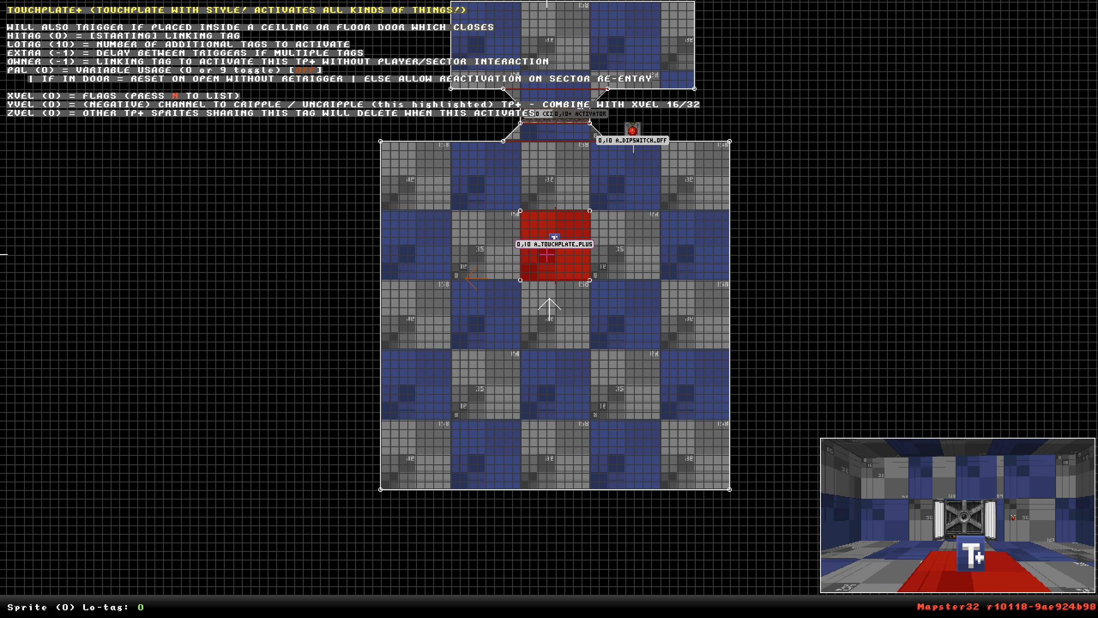
Set the touchplate sprite's hi-tag to 10 with its lo-tag at 0.
key("alt+h")
key("Return")
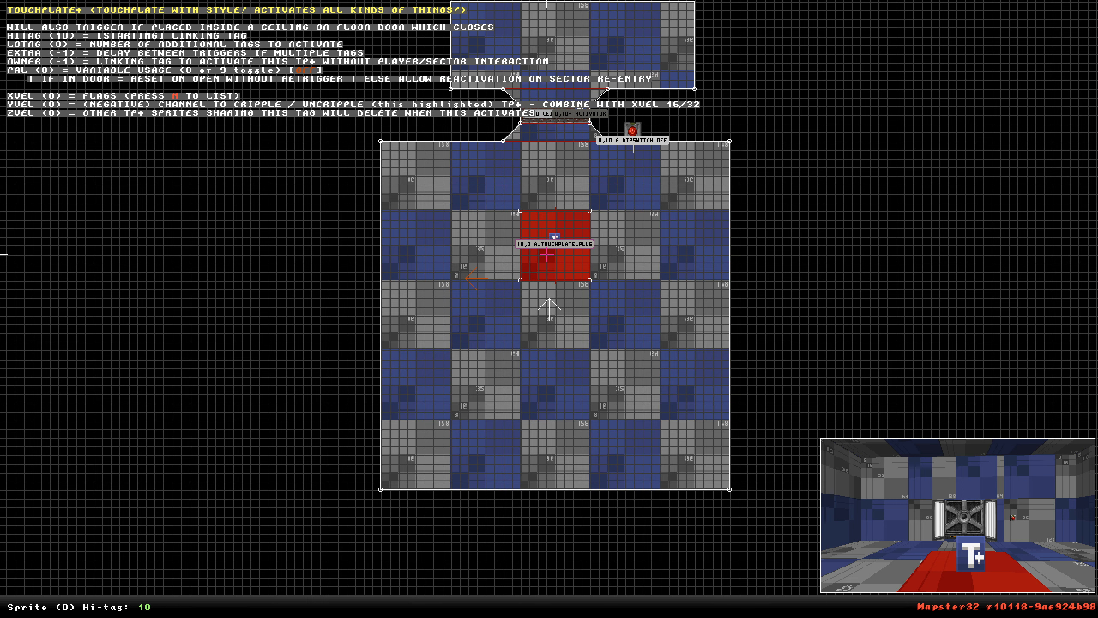
Playtest the map, walking onto the touchplate toward the door, and leave through the console exit command.
key("ctrl+p")
key("d")
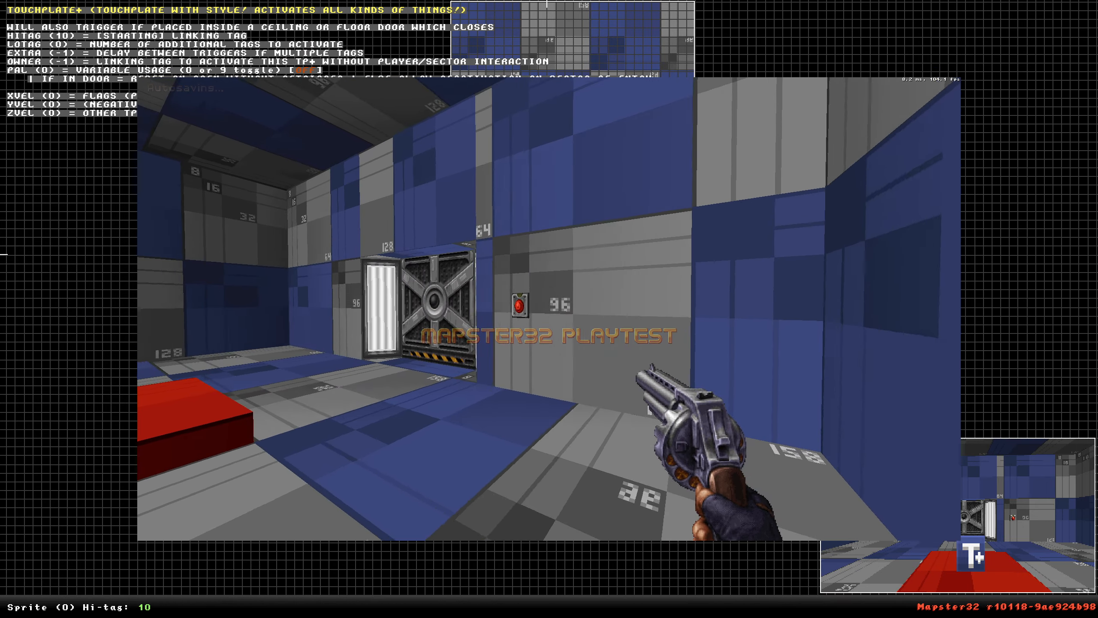
key("w")
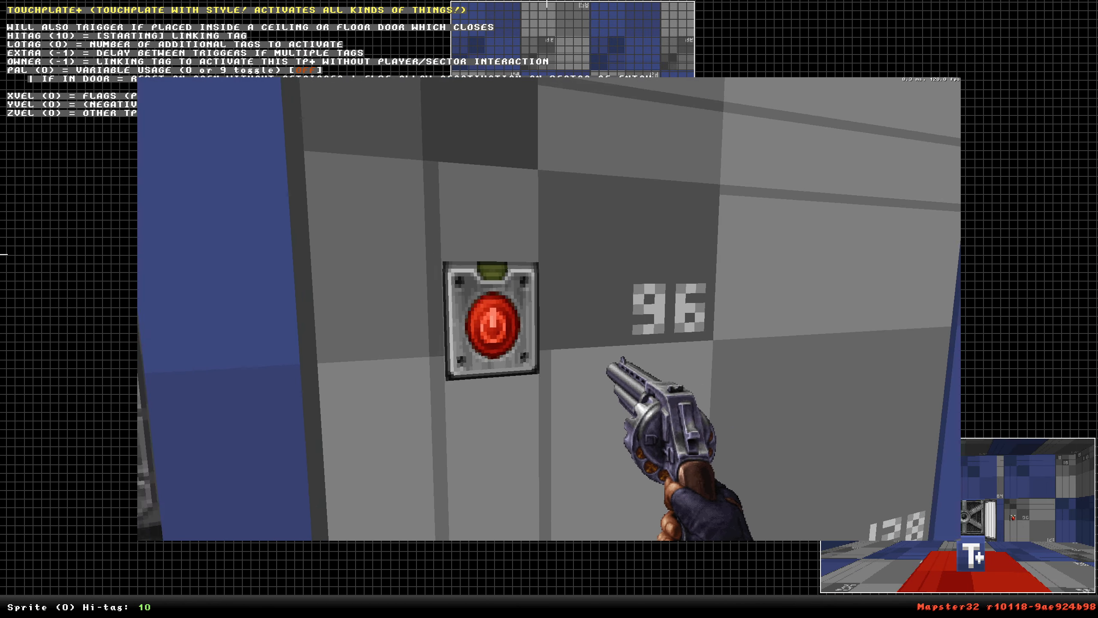
key("e")
key("s")
key("e")
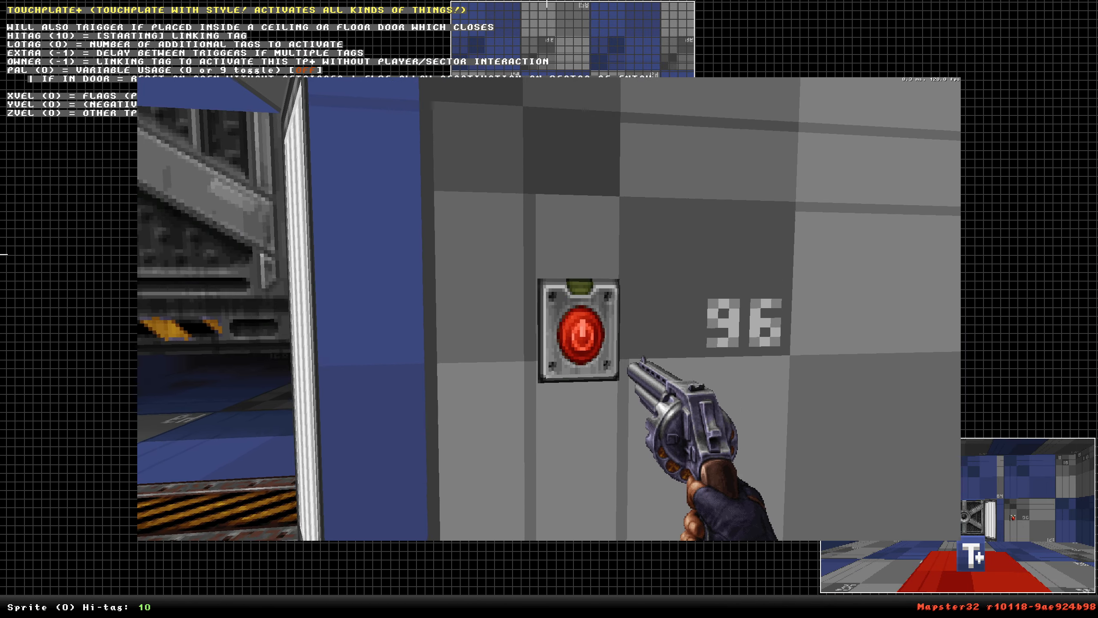
key("s")
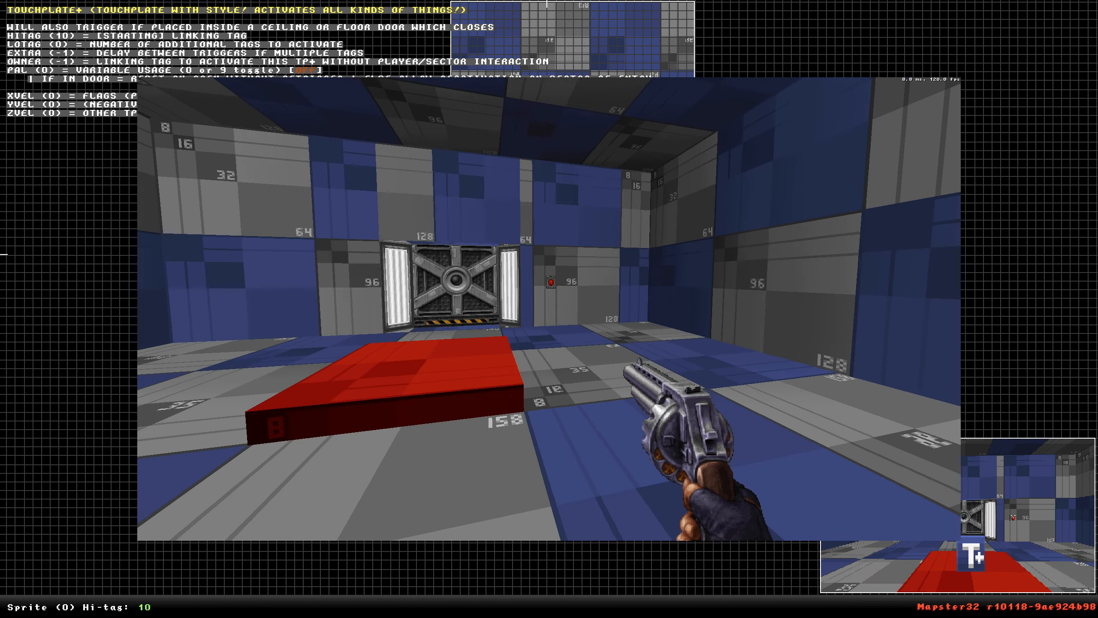
key("w")
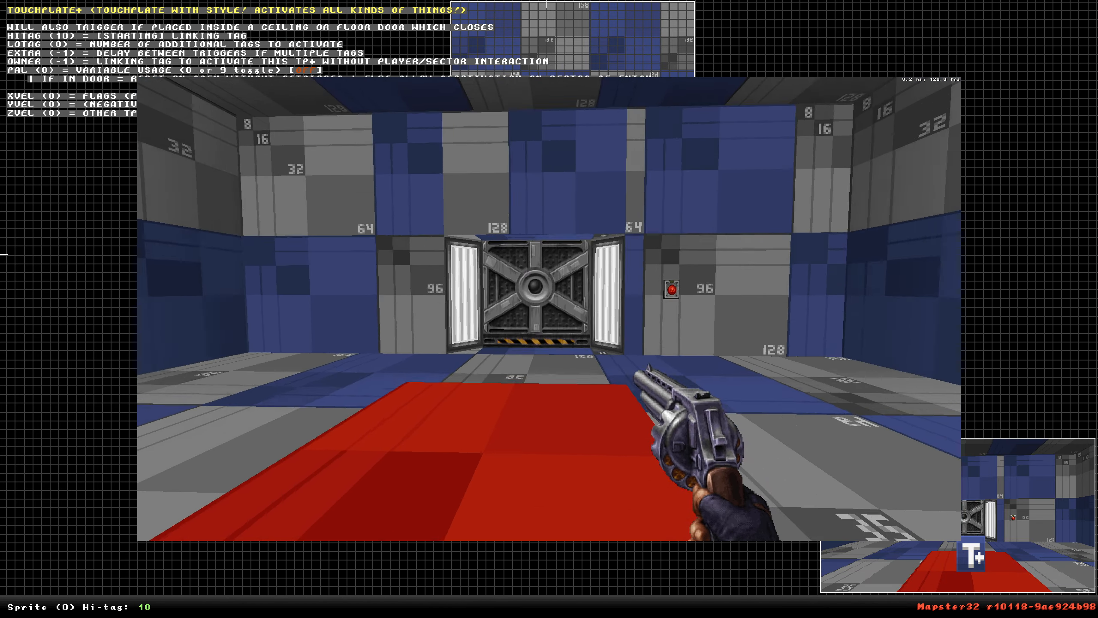
key("s")
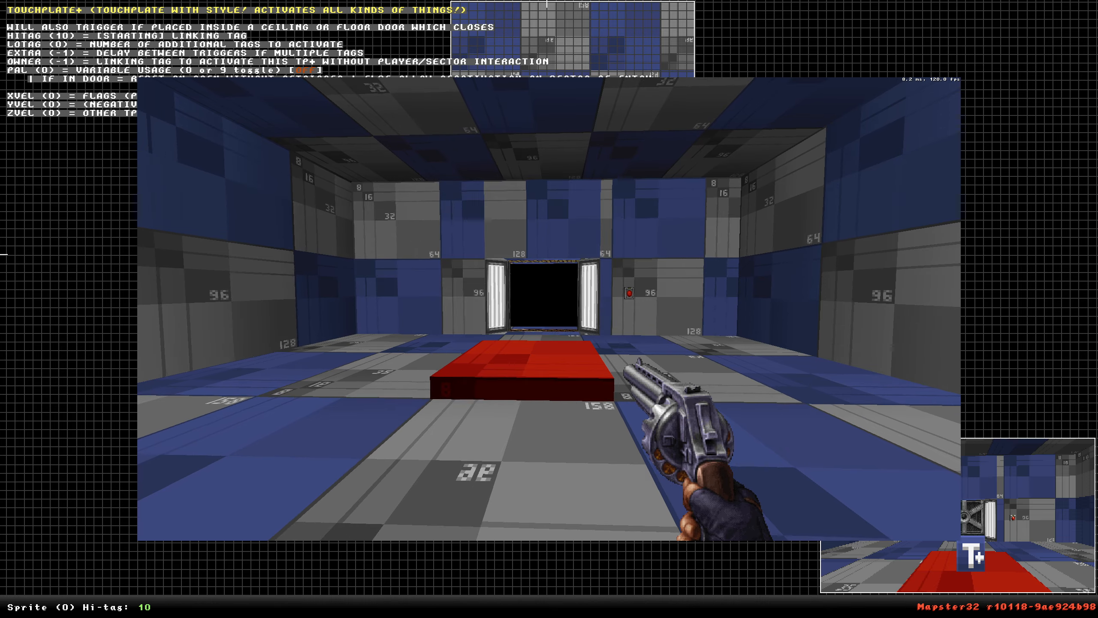
key("w")
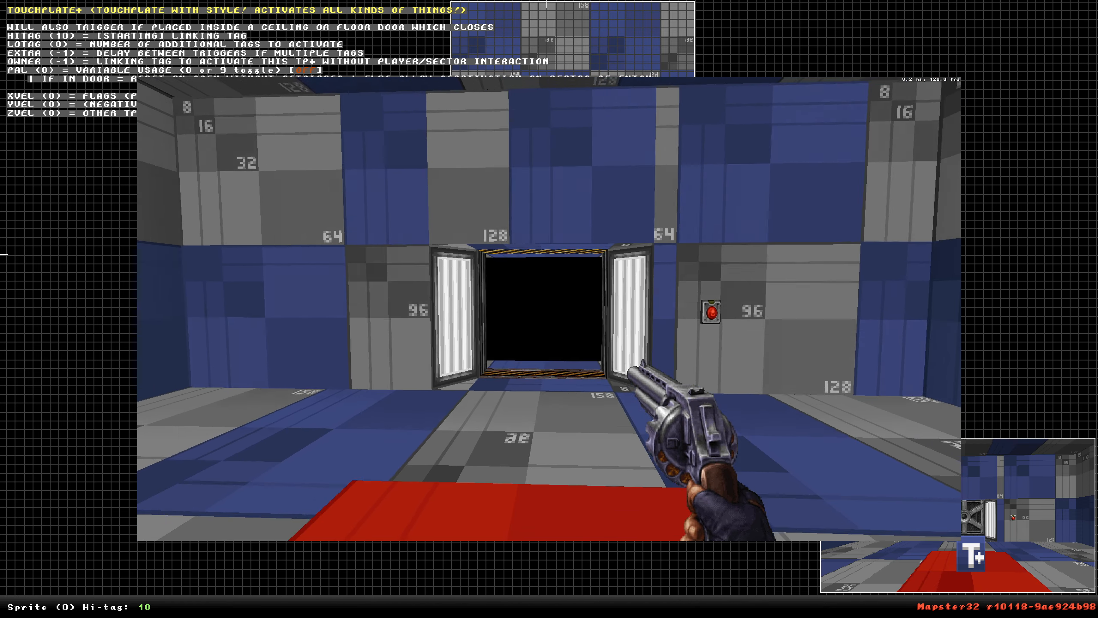
key("s")
key("w")
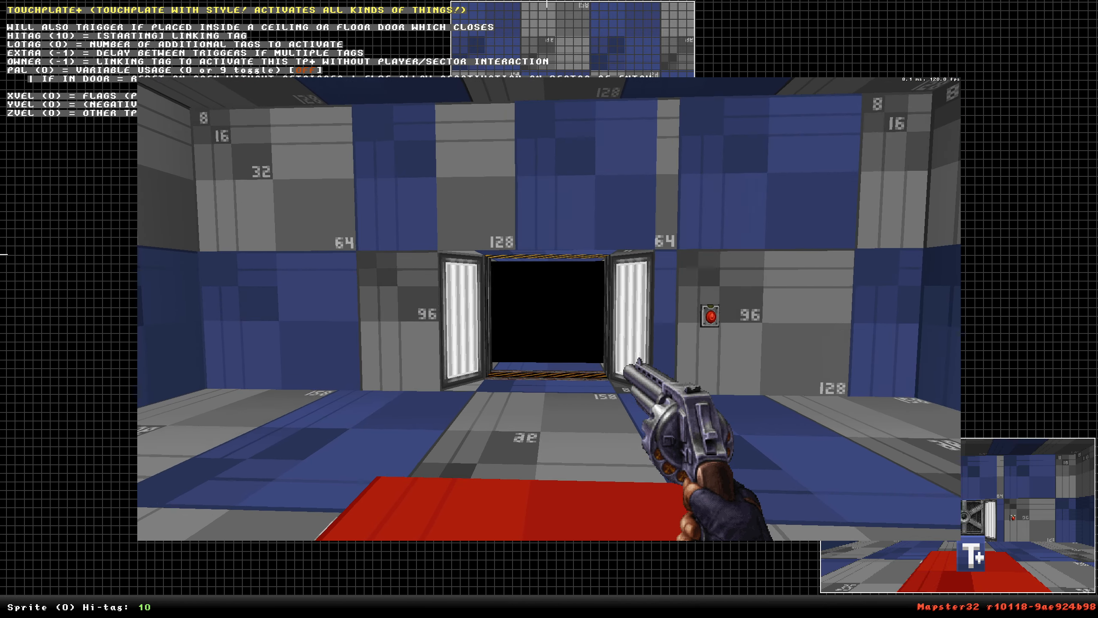
key("s")
key("w")
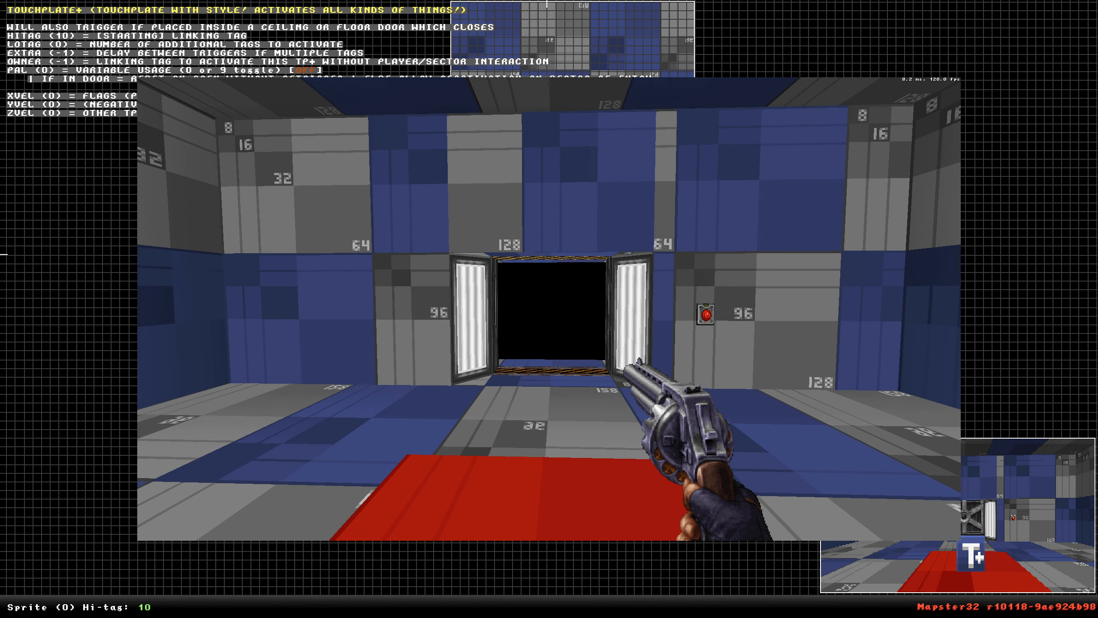
key("s")
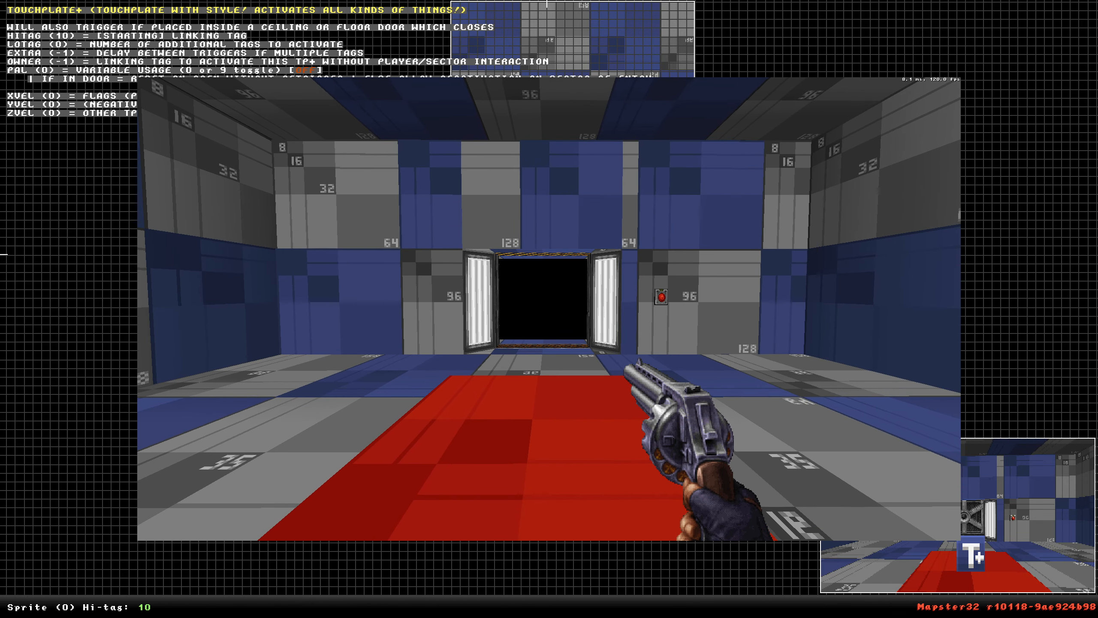
key("grave")
type("exit")
key("Return")
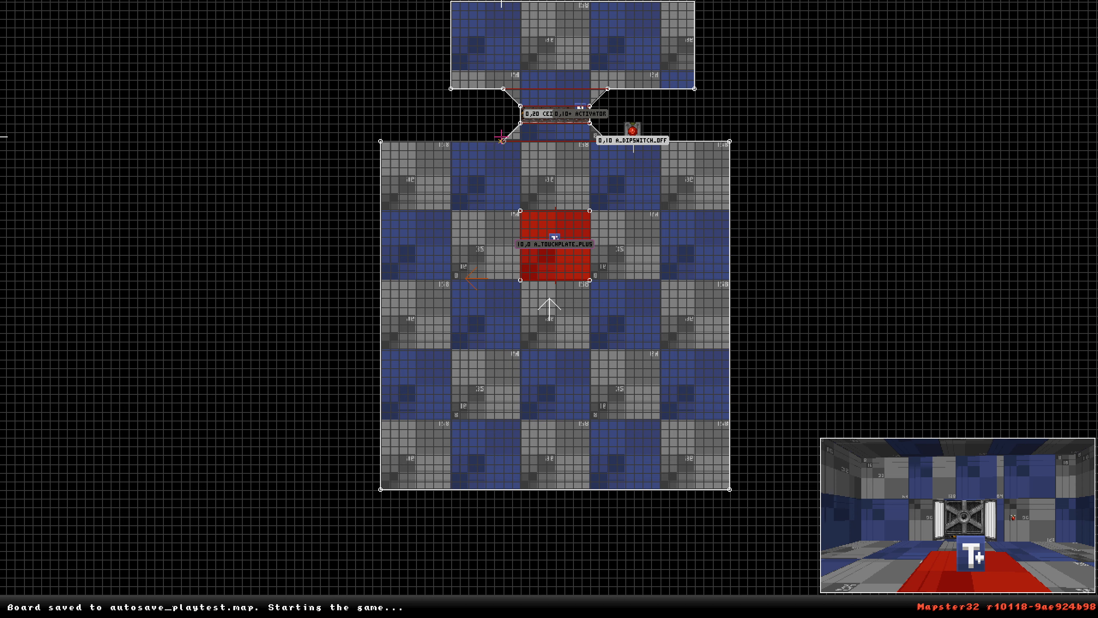
Set the touchplate sprite's palette to 9 in 3D view.
key("KP_Enter")
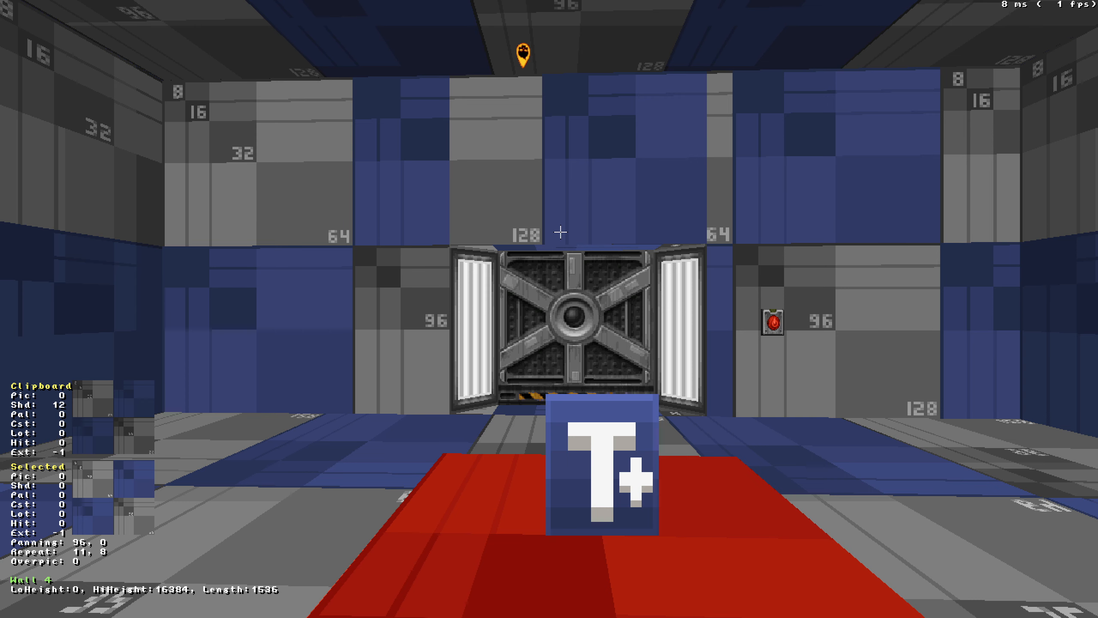
key("alt+p")
type("21")
key("Return")
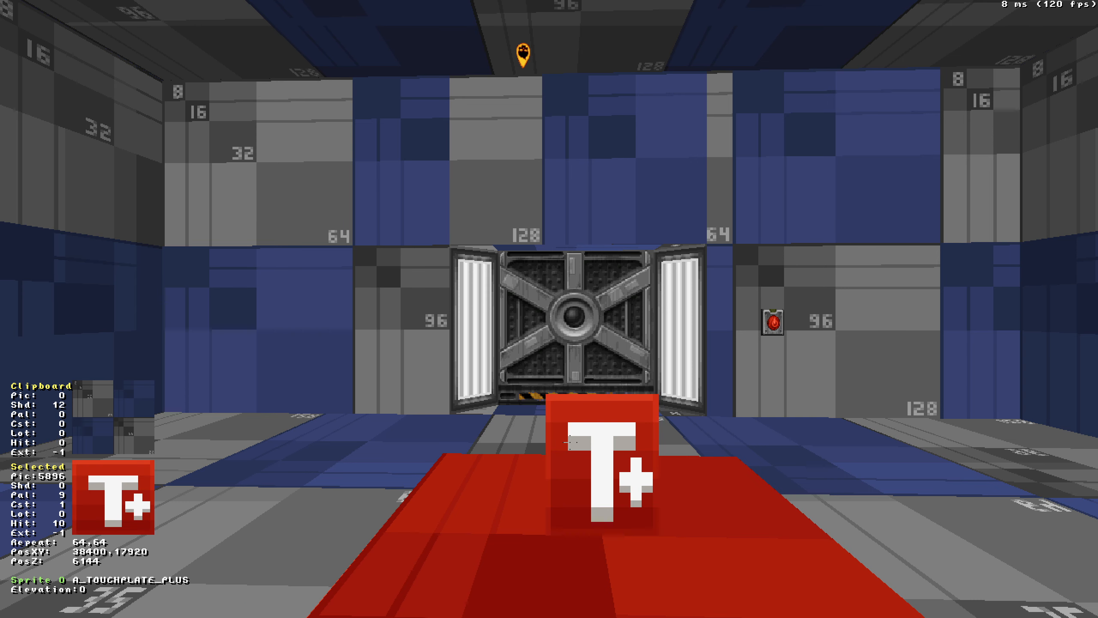
Playtest the map again across the touchplate and leave with the console exit command.
key("KP_Enter")
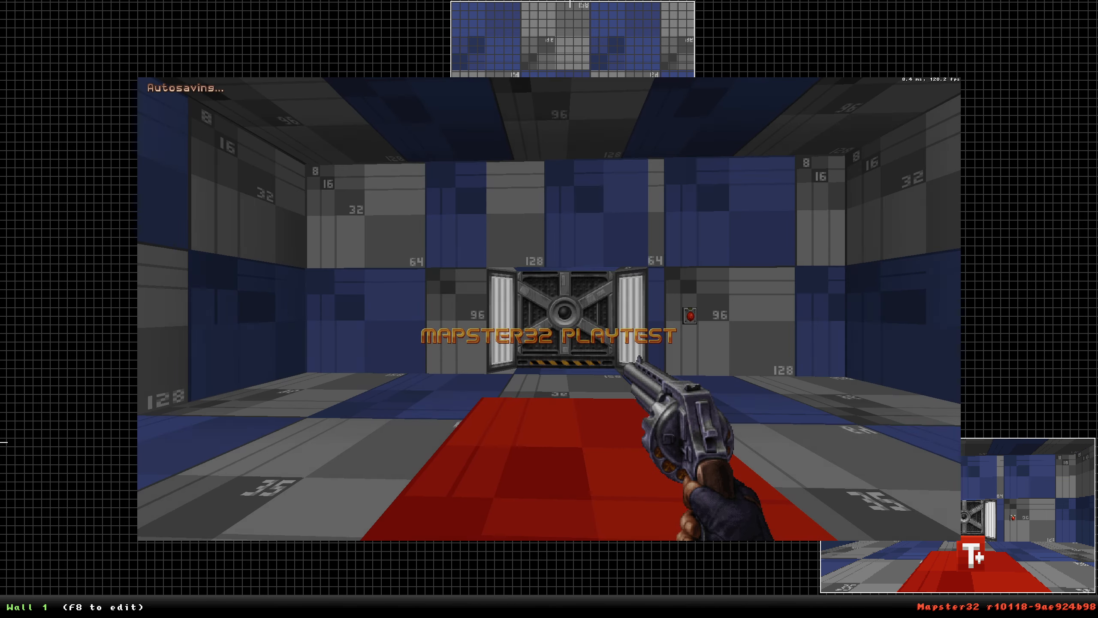
key("w")
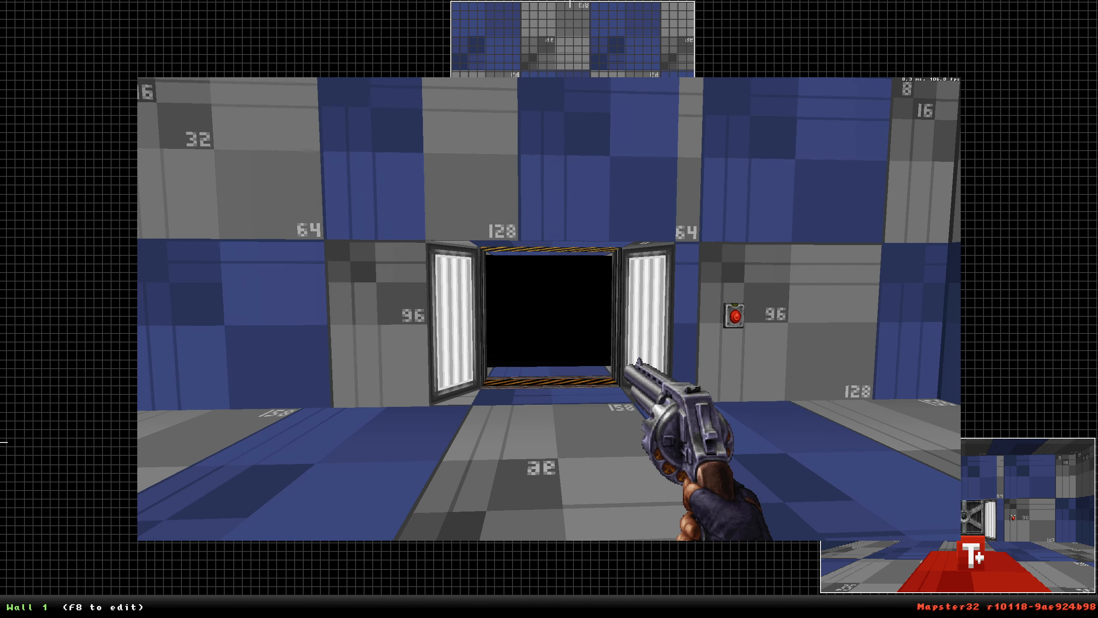
key("s")
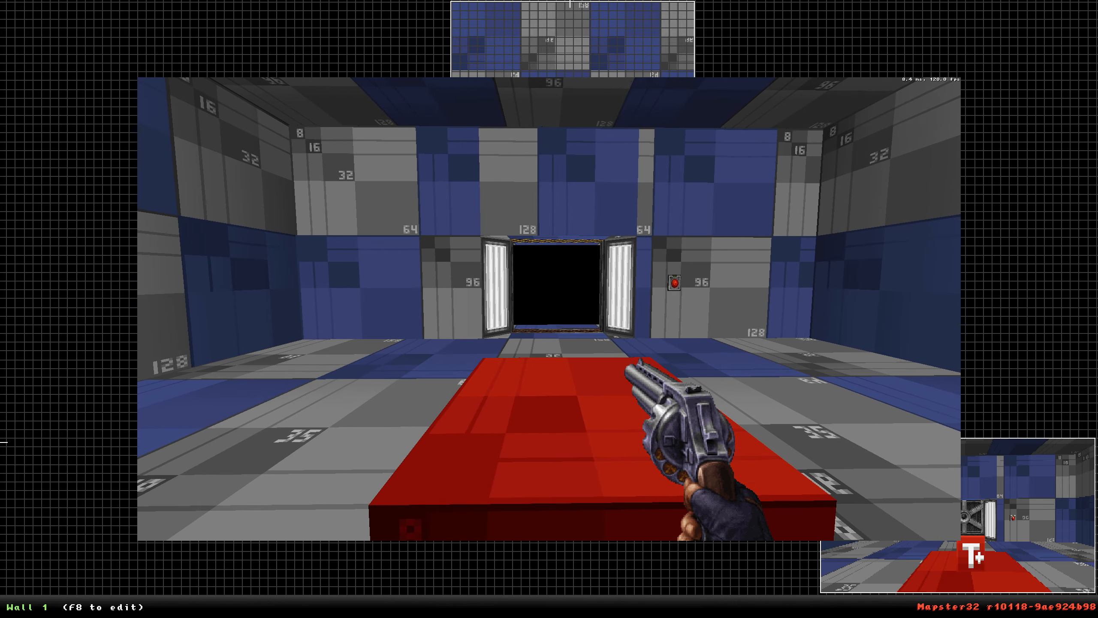
key("w")
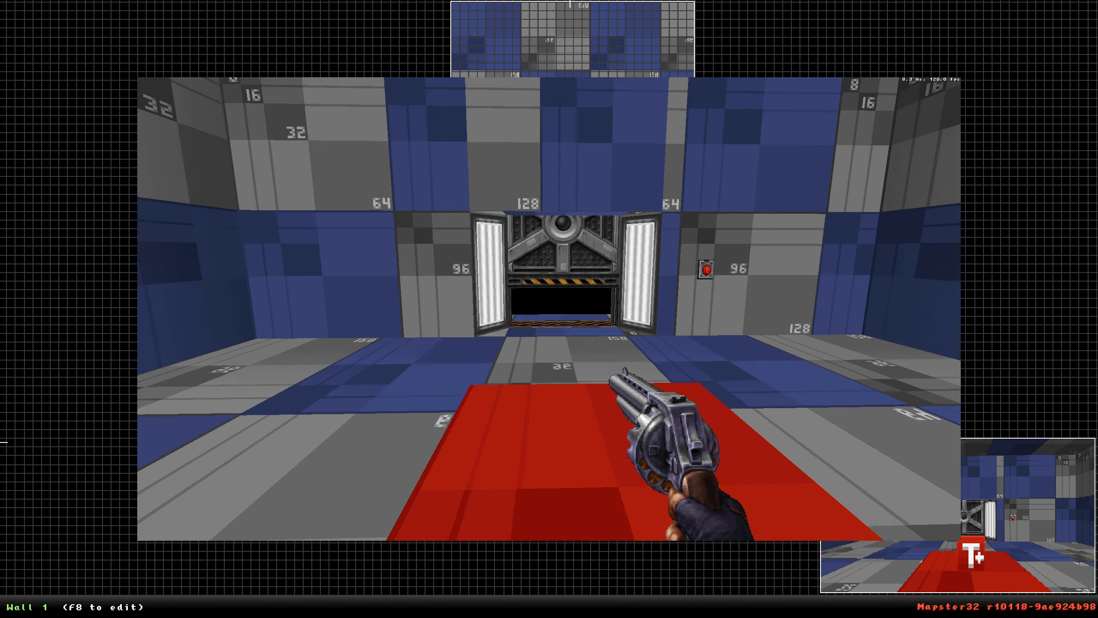
key("grave")
type("exit")
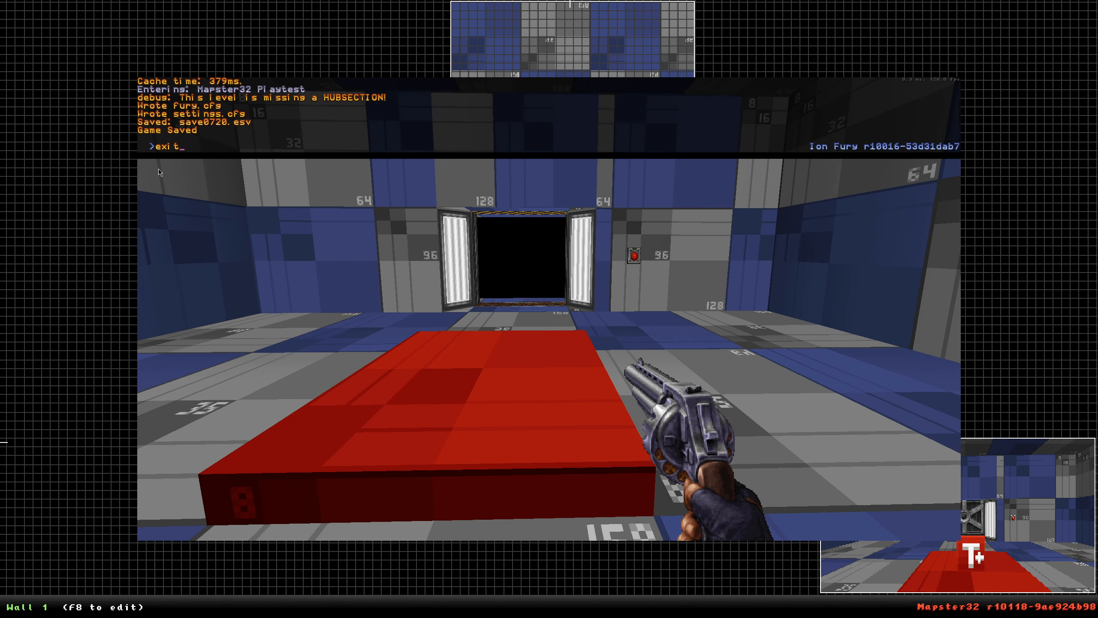
key("Return")
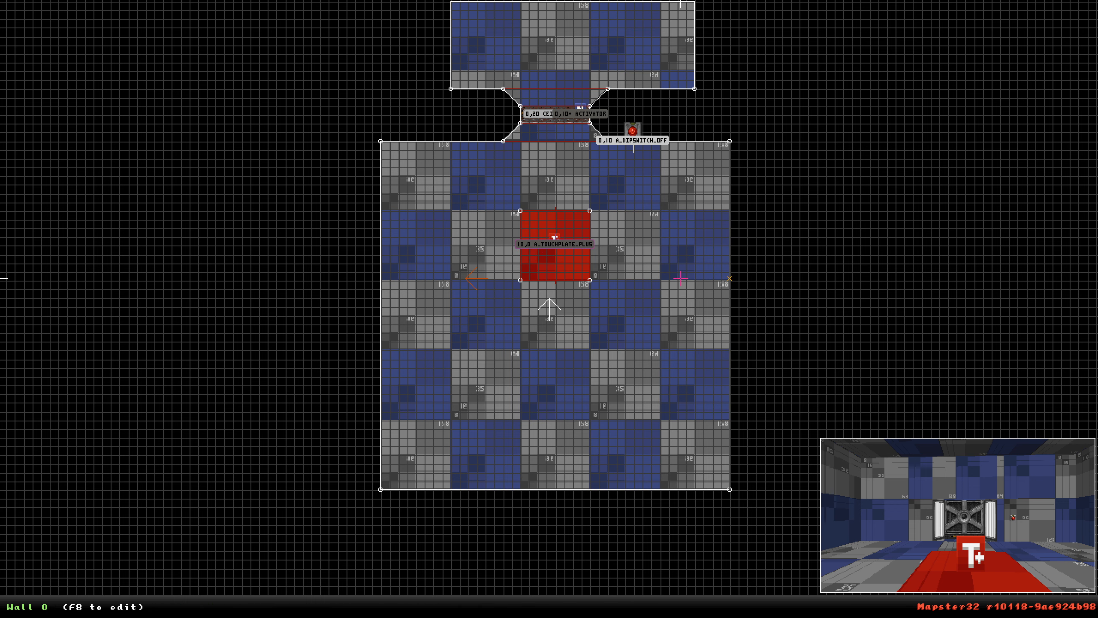
Examine the touchplate sprite's properties in 3D view and back on the 2D map.
right_click(613, 250)
scroll(549, 309, "up", 4)
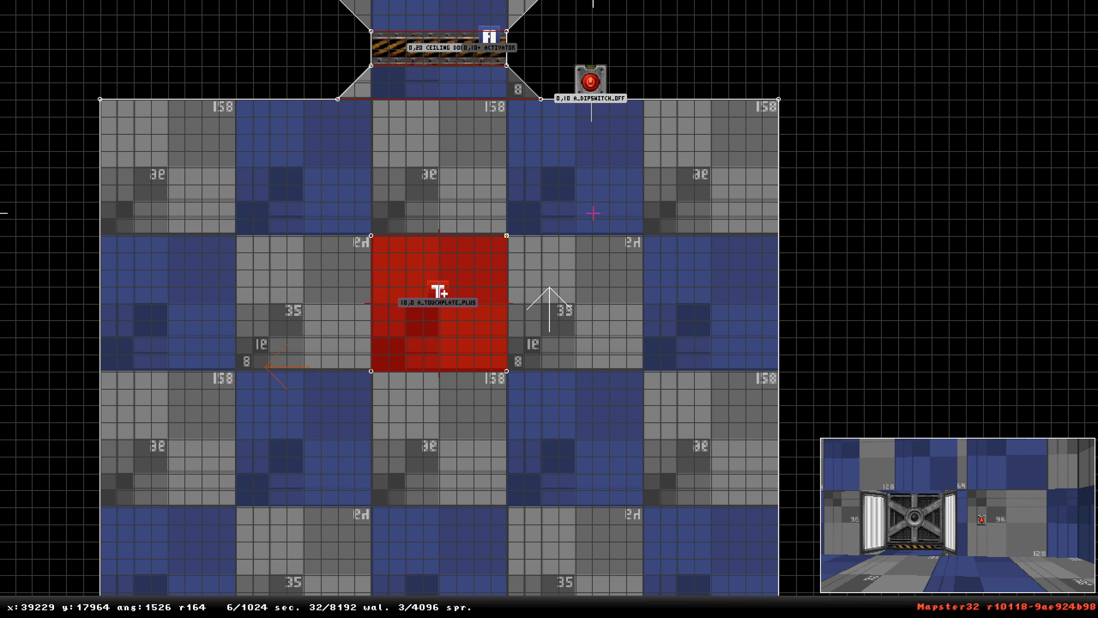
key("KP_Enter")
key("Up")
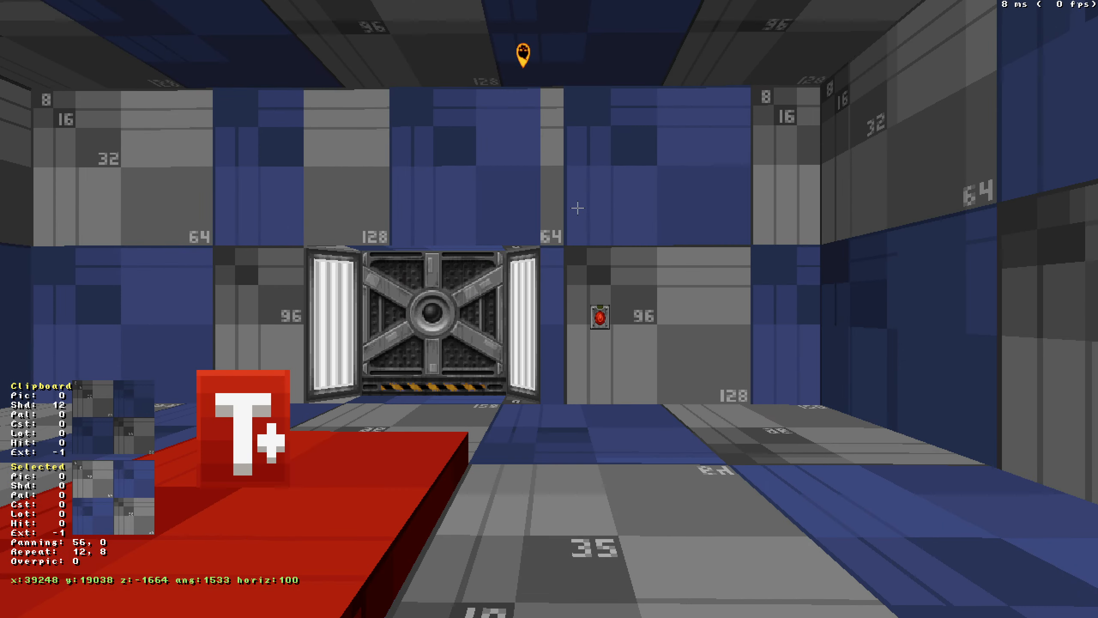
key("Left")
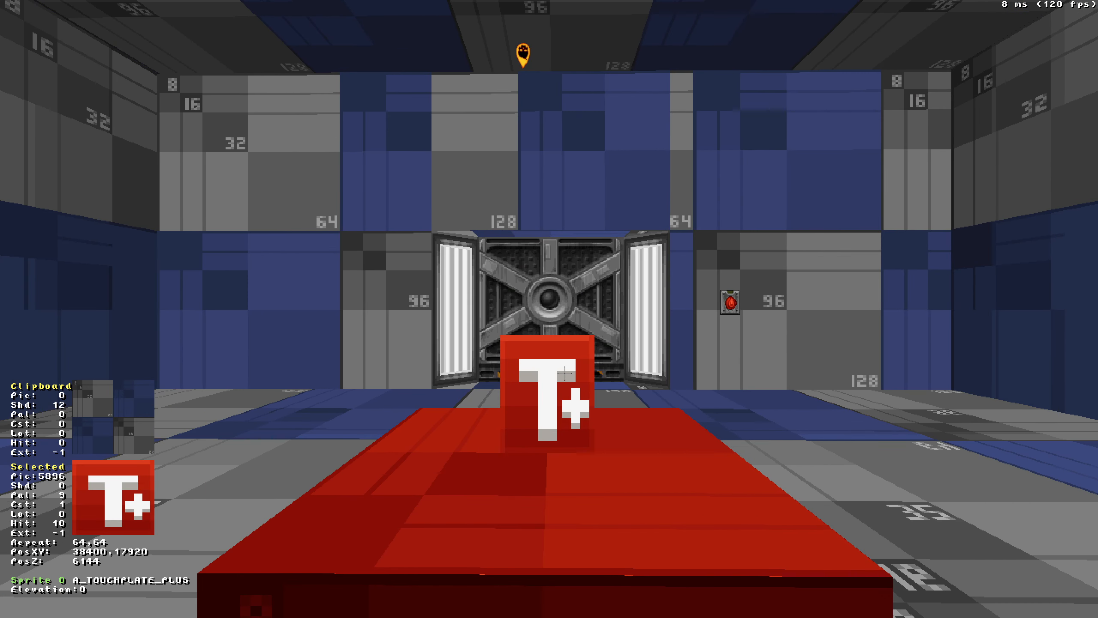
key("KP_Enter")
mouse_move(544, 160)
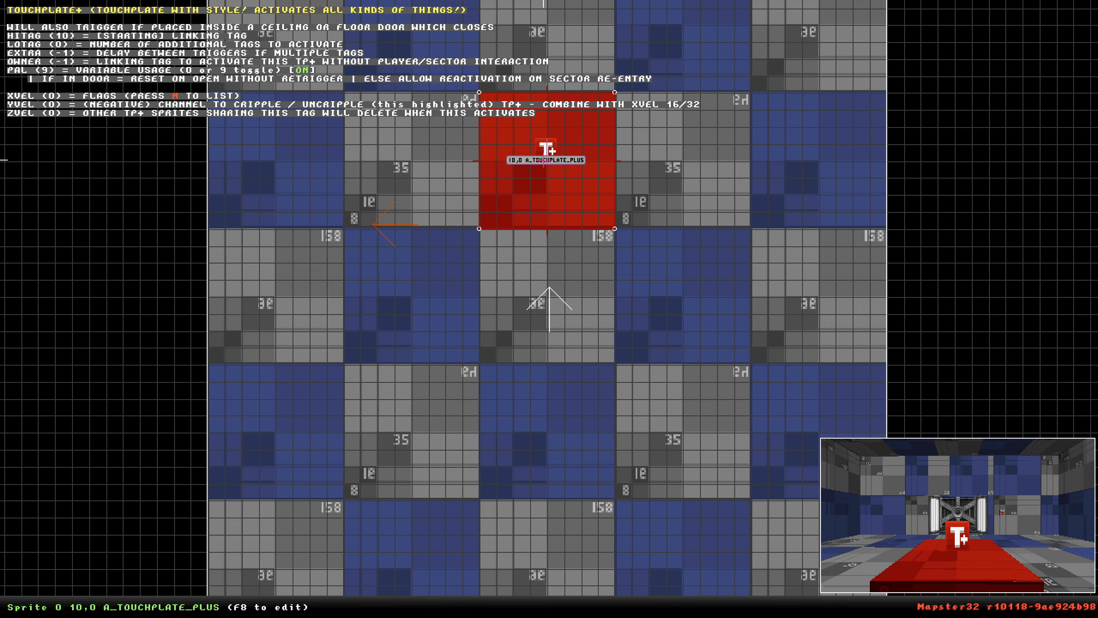
scroll(544, 160, "down", 5)
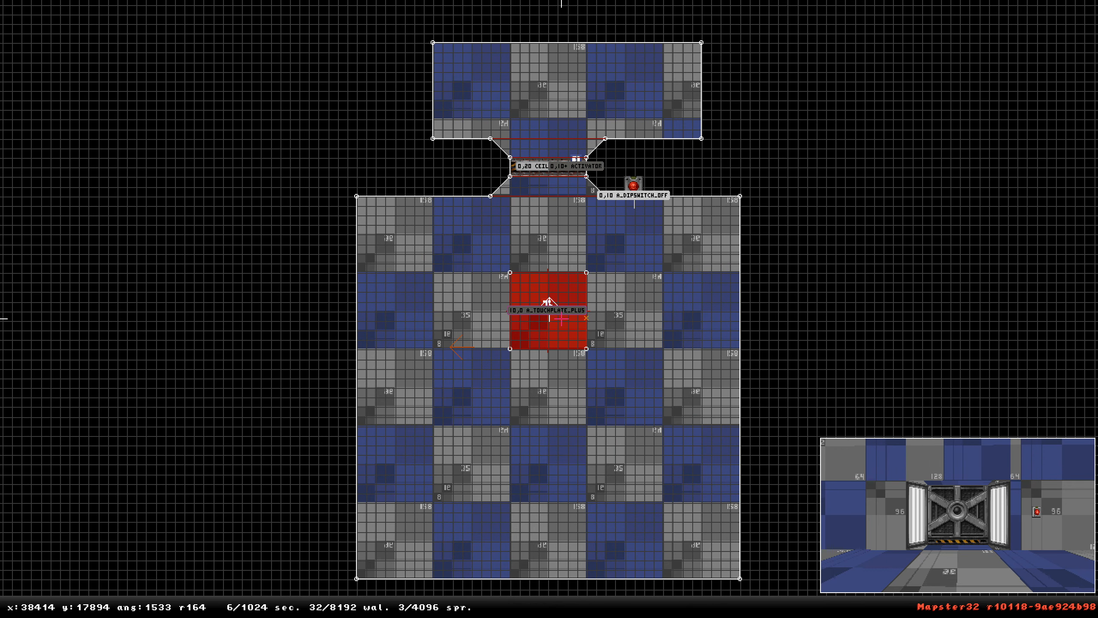
Set the dipswitch sprite's lo-tag to 11.
key("t")
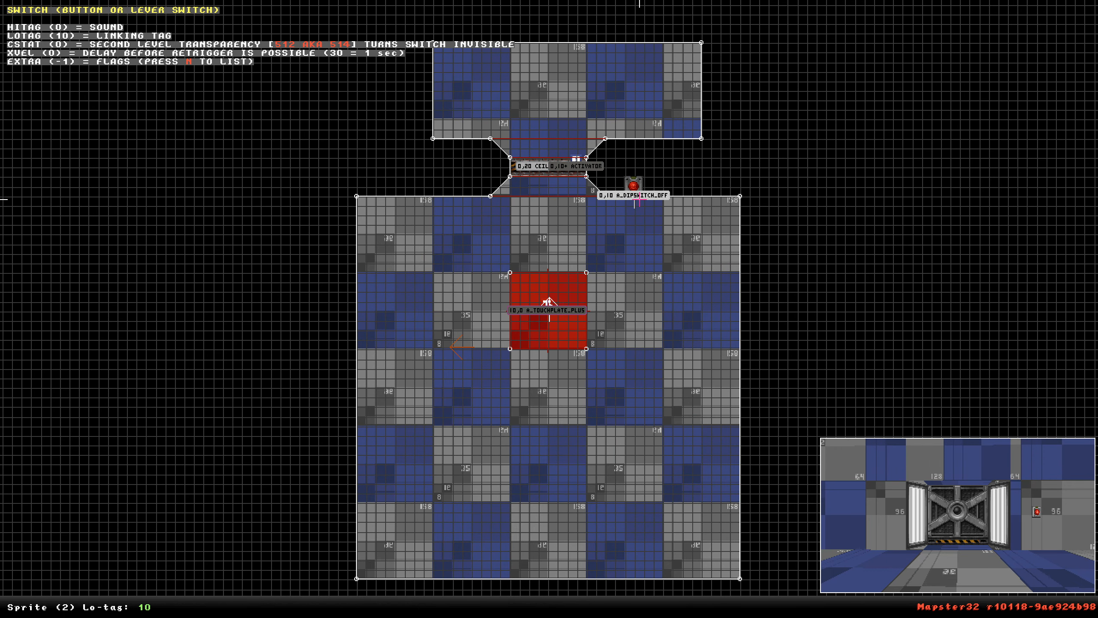
key("Return")
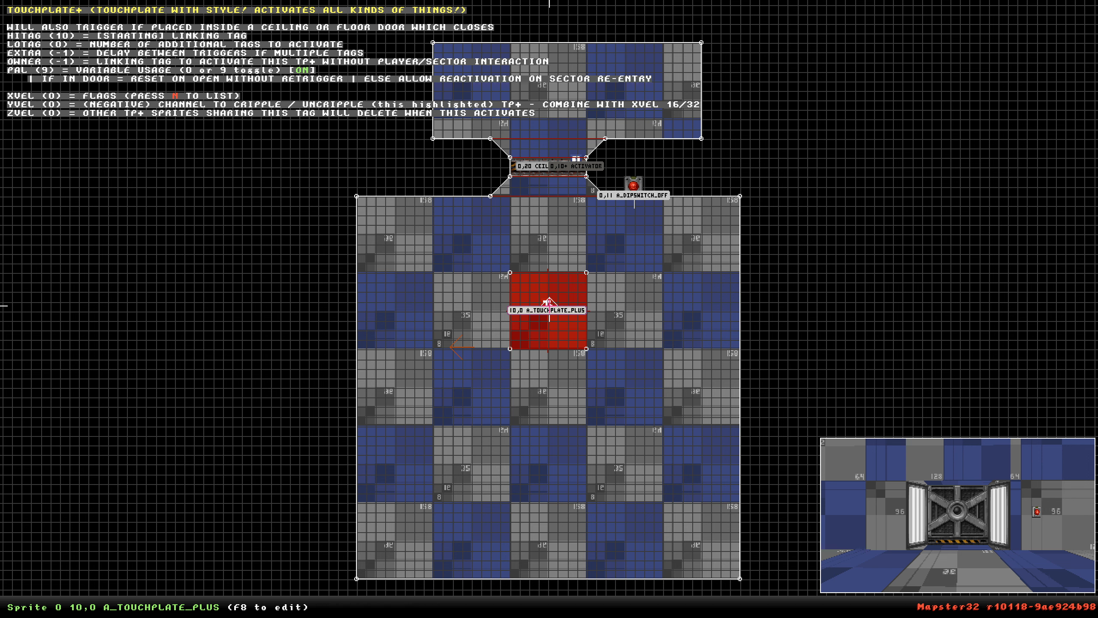
Set the touchplate sprite's owner linking tag to 11.
key("alt+o")
key("Return")
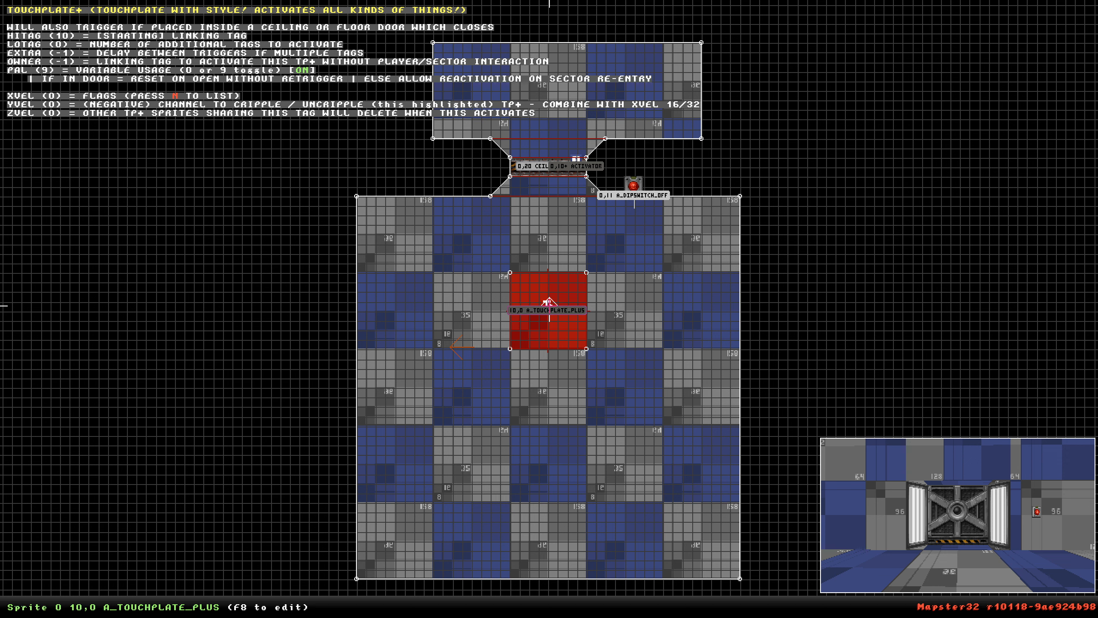
key("alt+o")
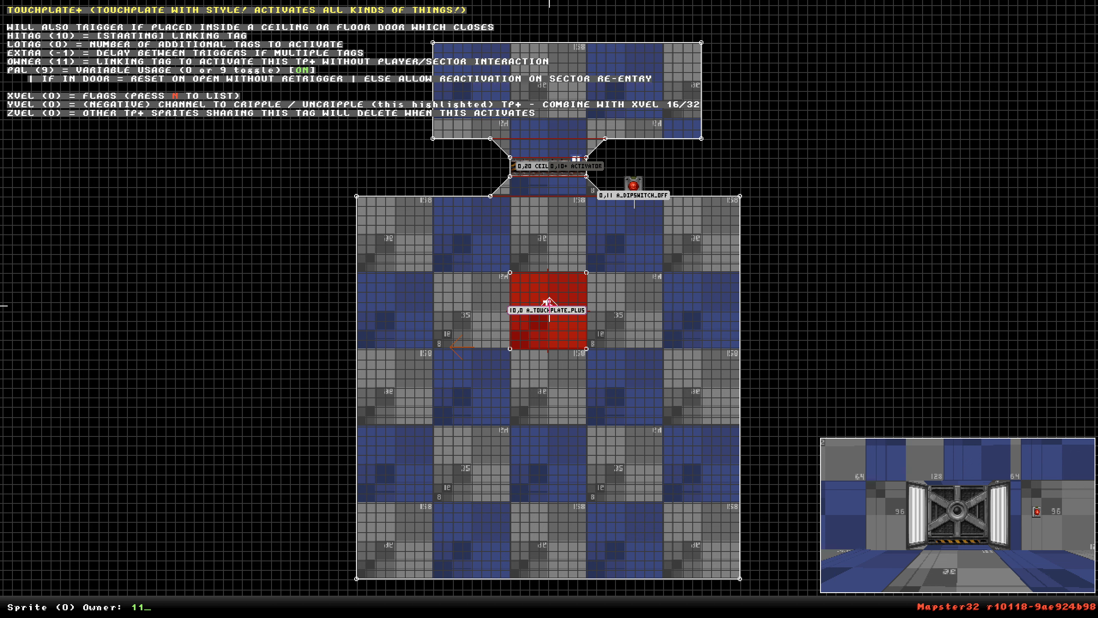
type("11")
key("Return")
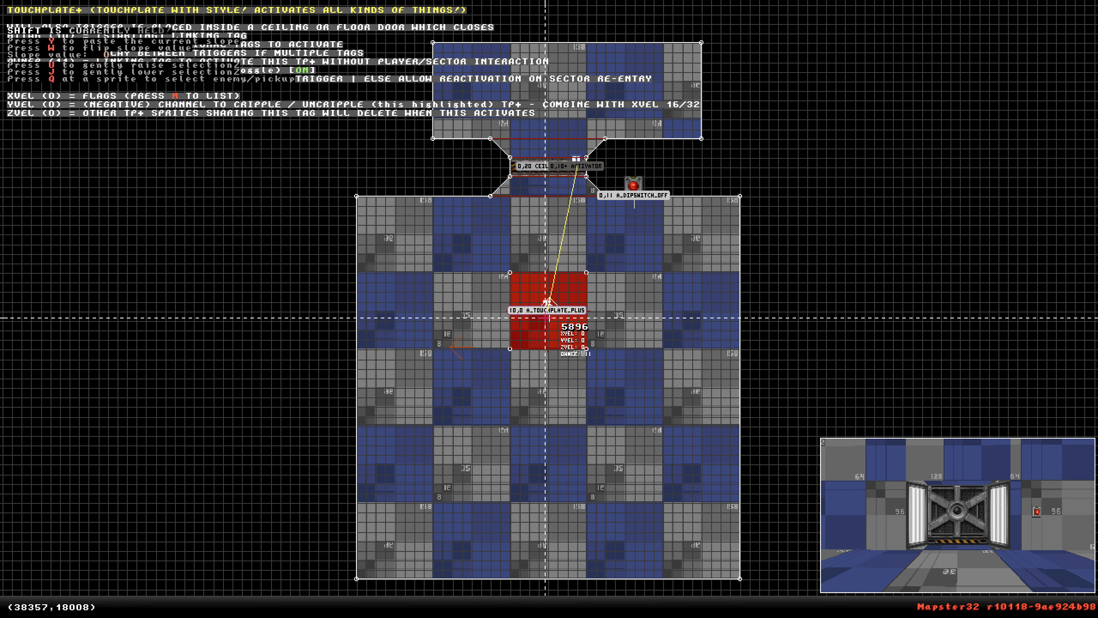
Playtest the map by pressing the dipswitch, then leave with the console exit command.
right_click_drag(546, 317, 747, 273)
scroll(550, 309, "down", 1)
scroll(550, 309, "up", 1)
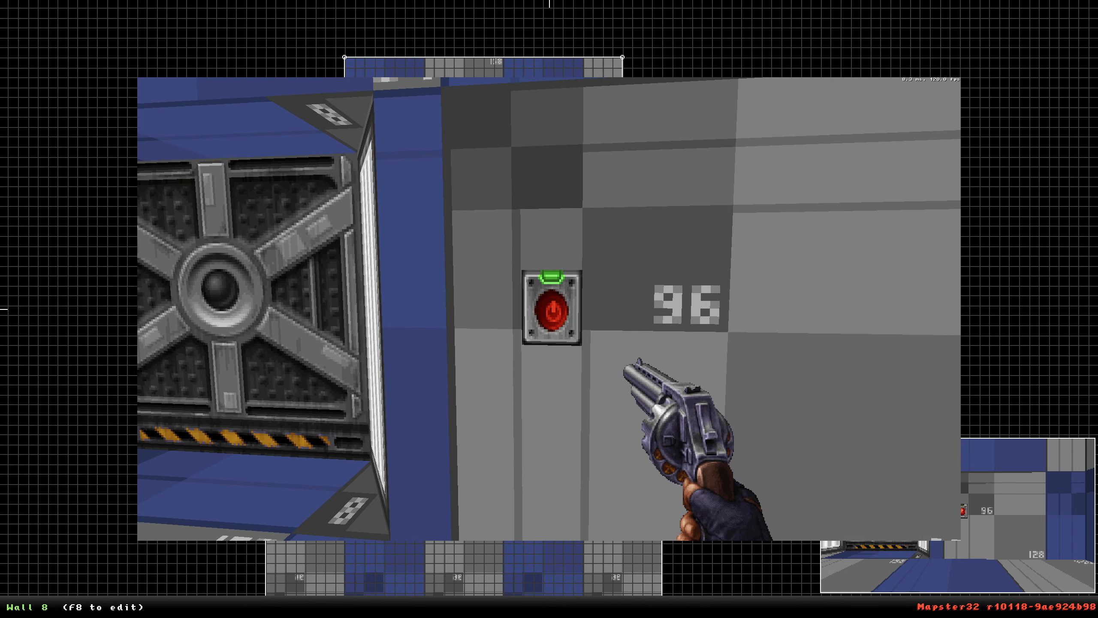
type("exi")
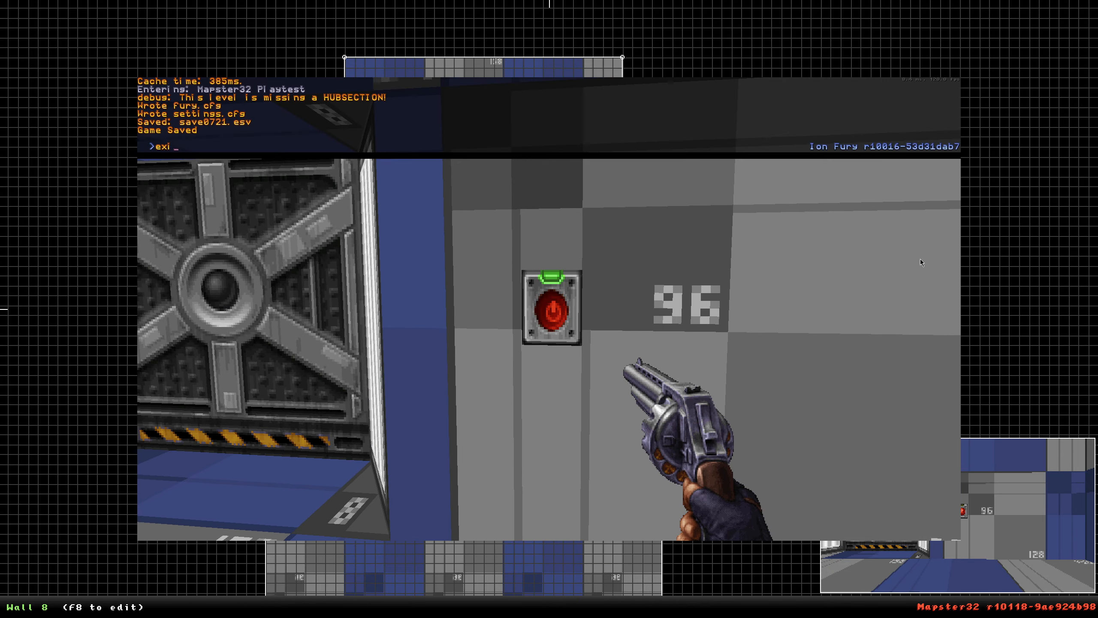
type("t")
key("Return")
Draw a small triangular sector outside the room to the right and move the touchplate sprite into it.
scroll(1059, 212, "down", 2)
scroll(714, 81, "up", 5)
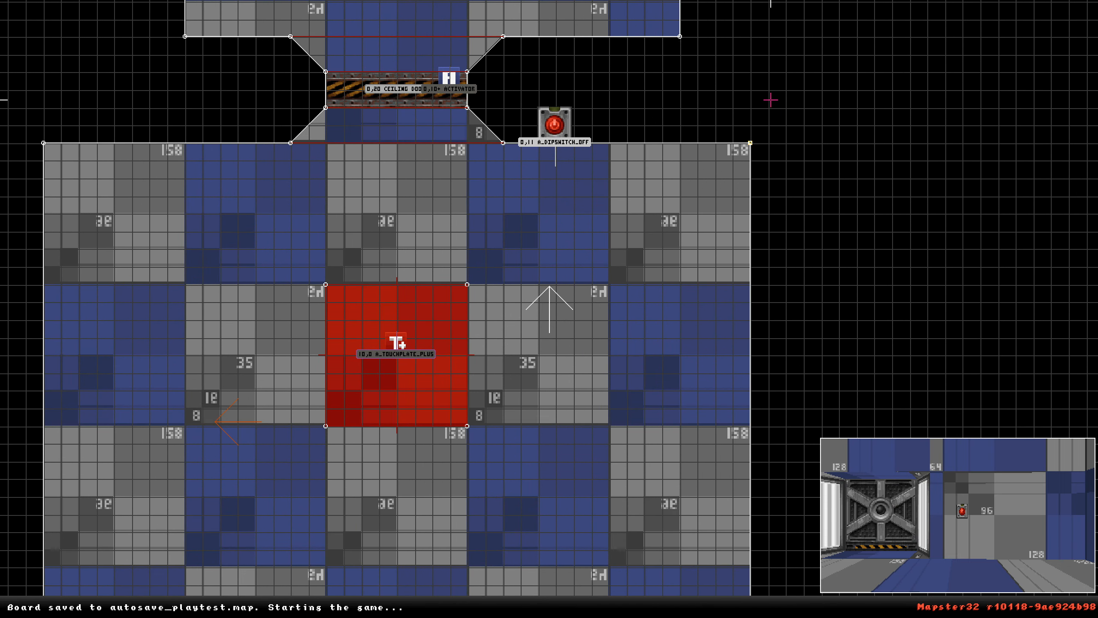
key("space")
key("space")
key("space")
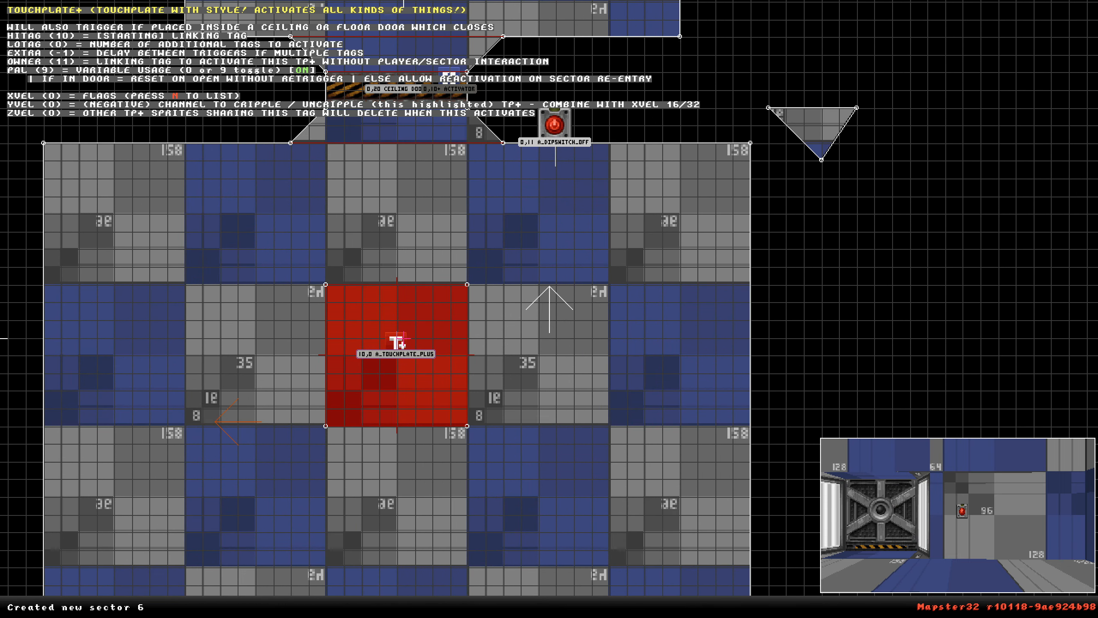
left_click_drag(396, 351, 820, 130)
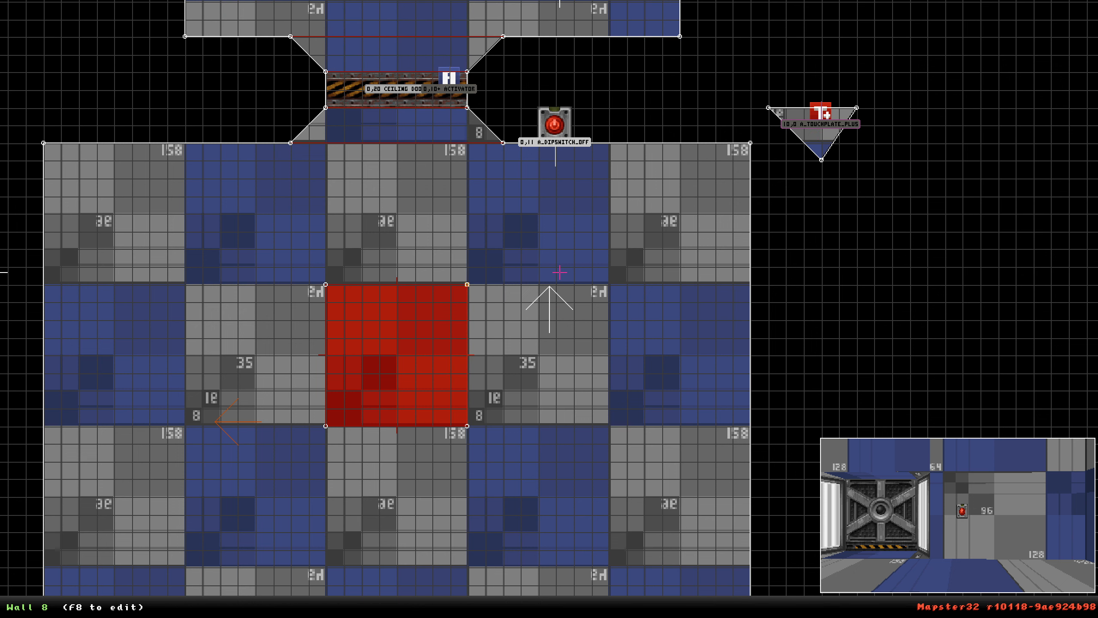
Move the touchplate sprite back into the main room and delete the small triangular sector.
key("shift")
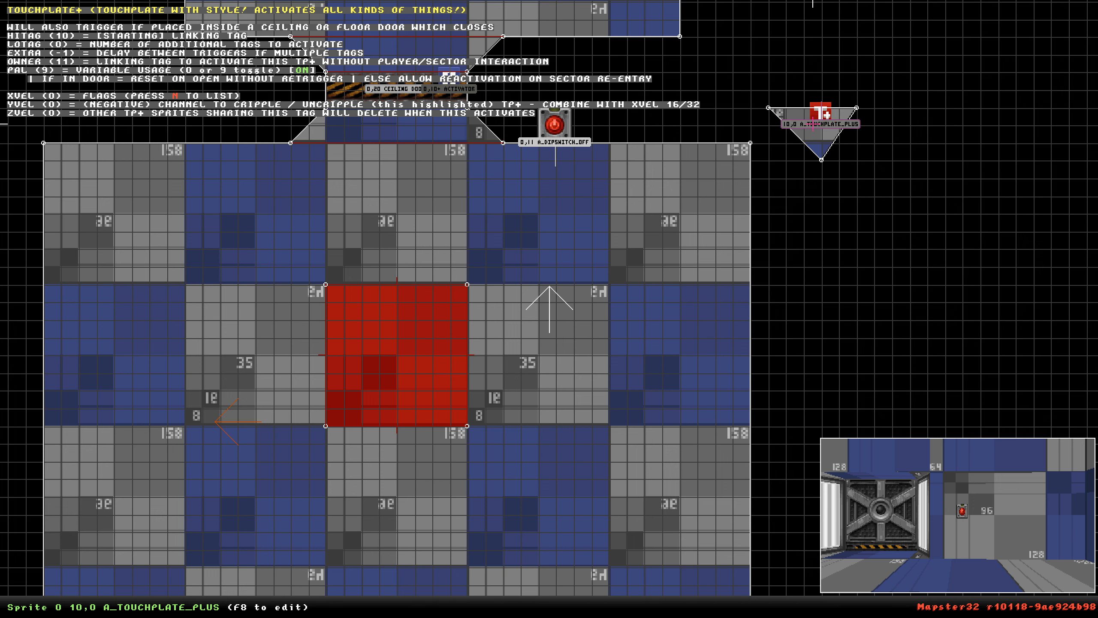
left_click_drag(813, 124, 537, 264)
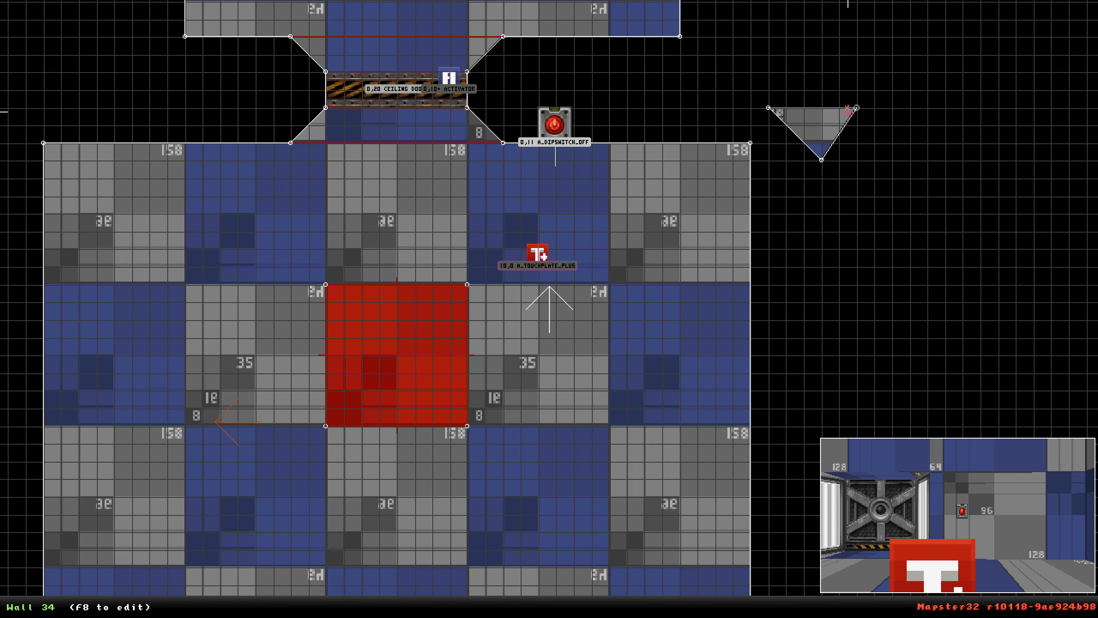
key("ctrl+Delete")
mouse_move(545, 260)
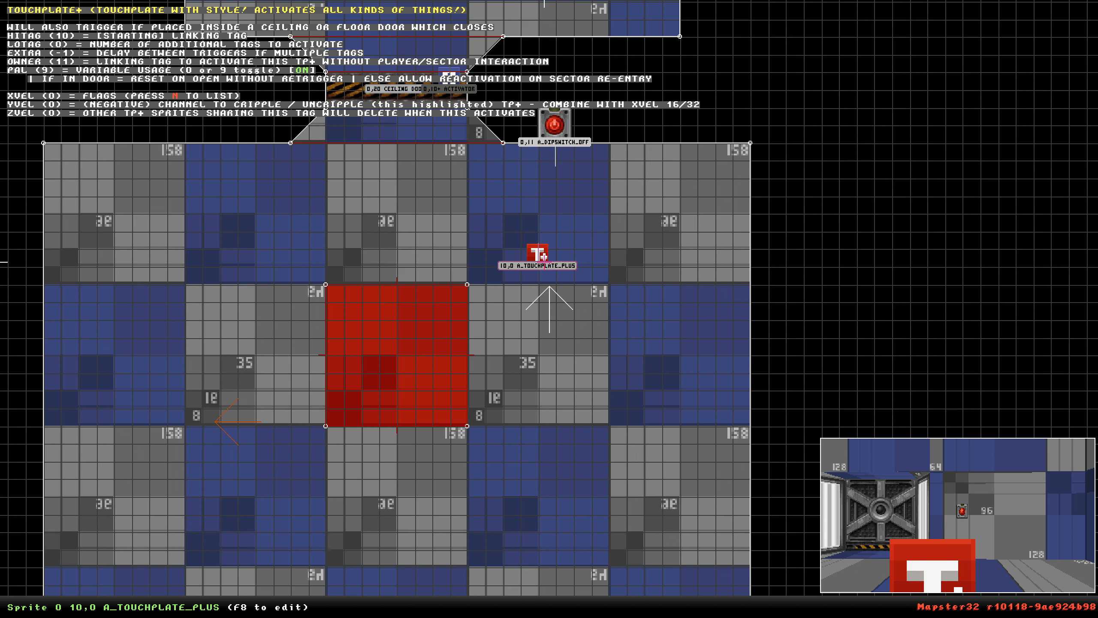
Place the touchplate sprite onto the red raised floor sector in the room's centre.
key("n")
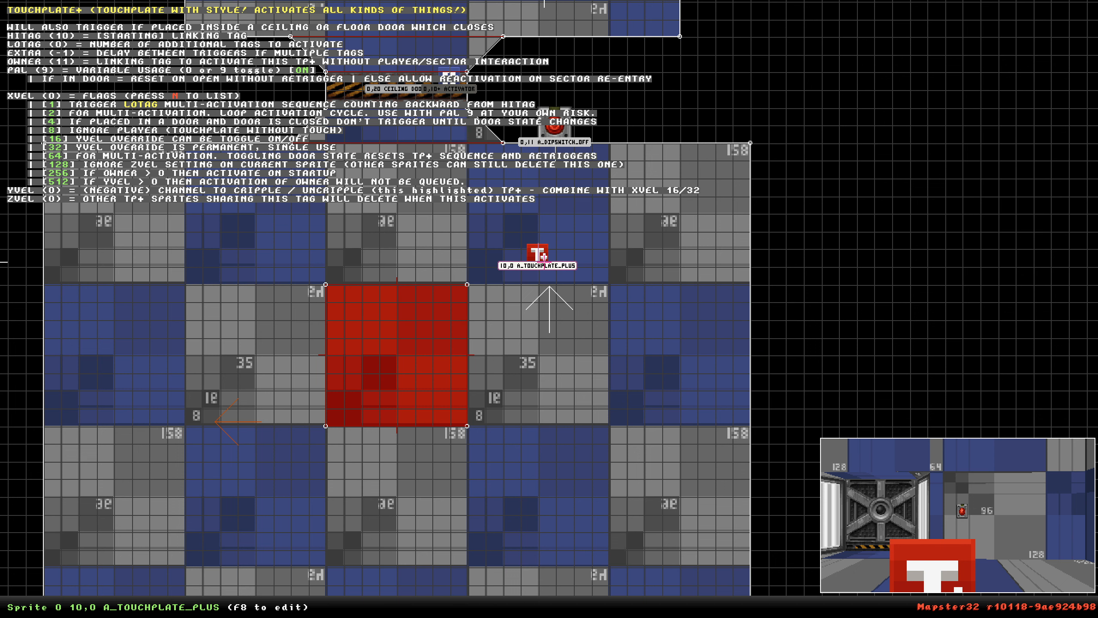
key("n")
scroll(545, 264, "down", 4)
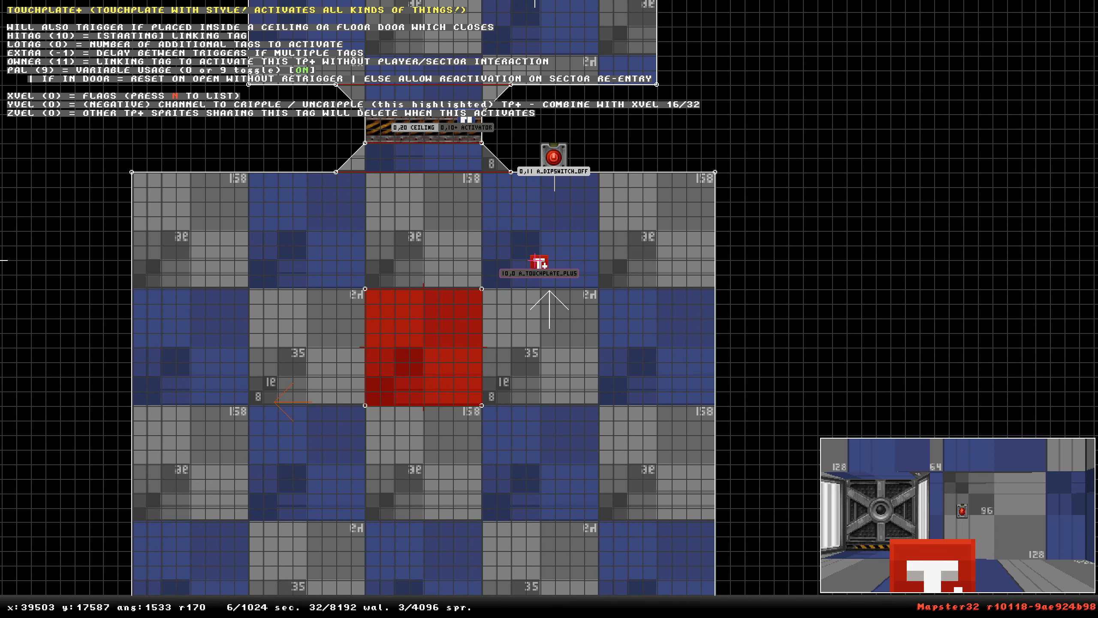
left_click_drag(541, 265, 424, 352)
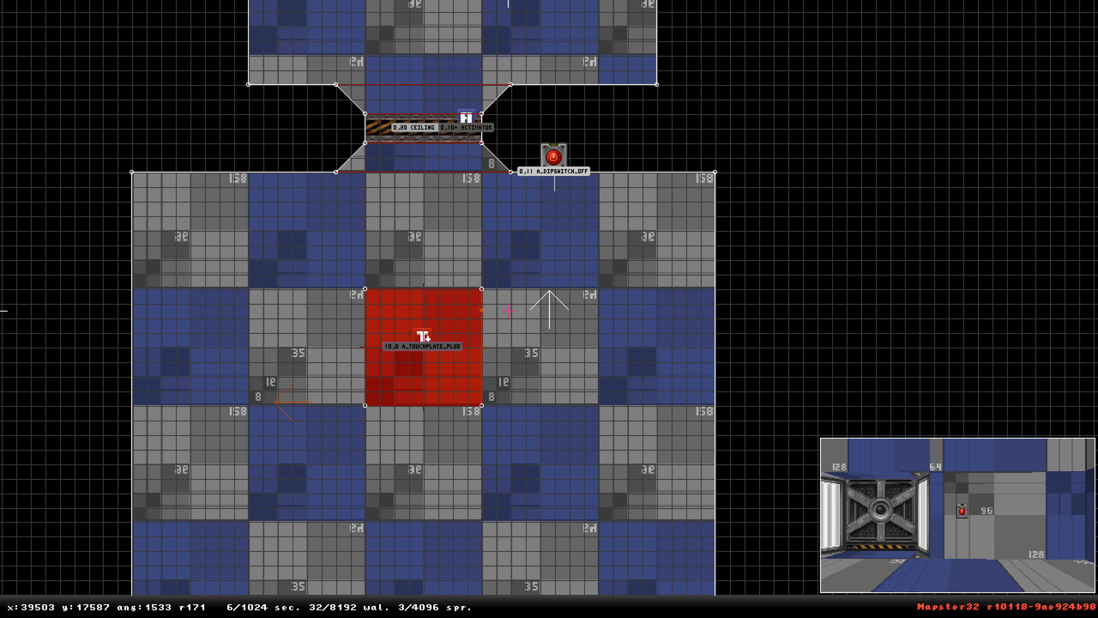
right_click_drag(569, 311, 473, 404)
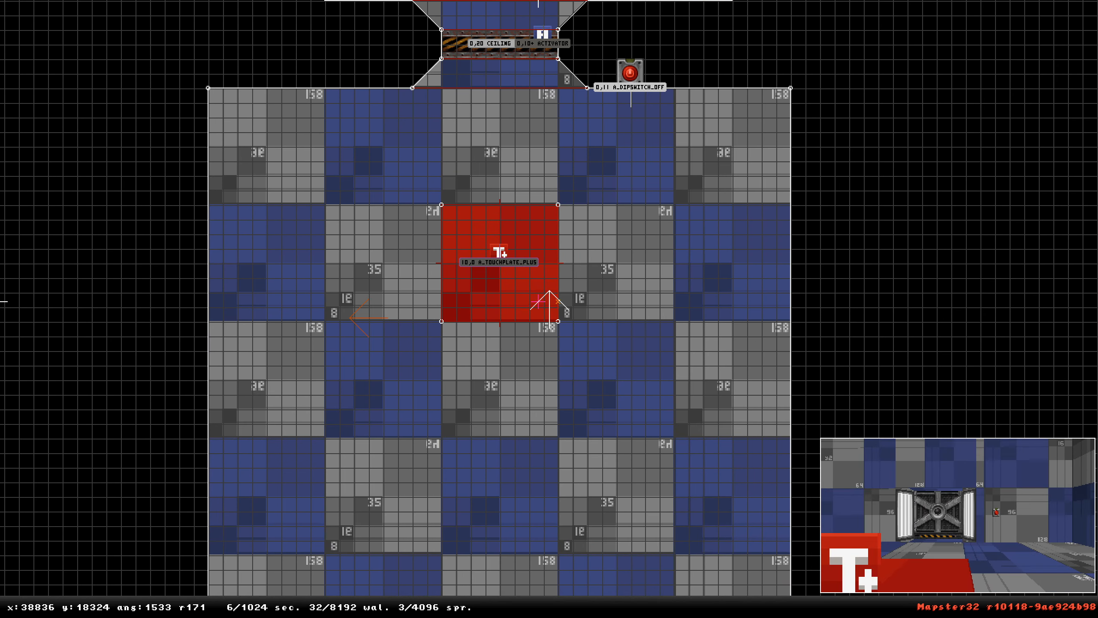
Inspect the room, door and touchplate platform in the 3D view.
key("KP_Enter")
key("Down")
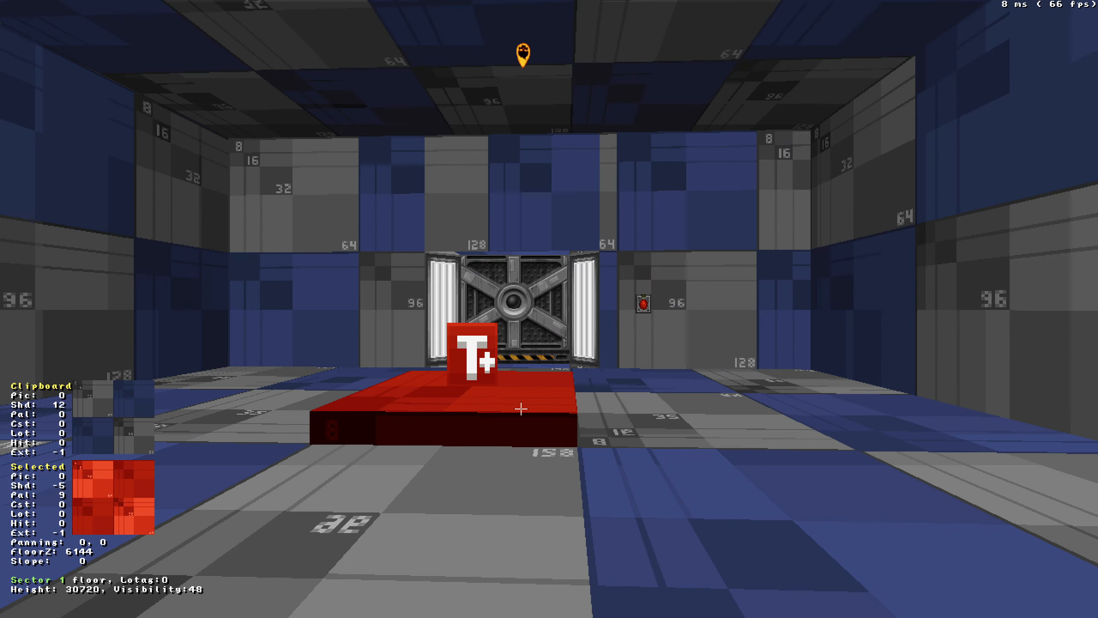
key("Up")
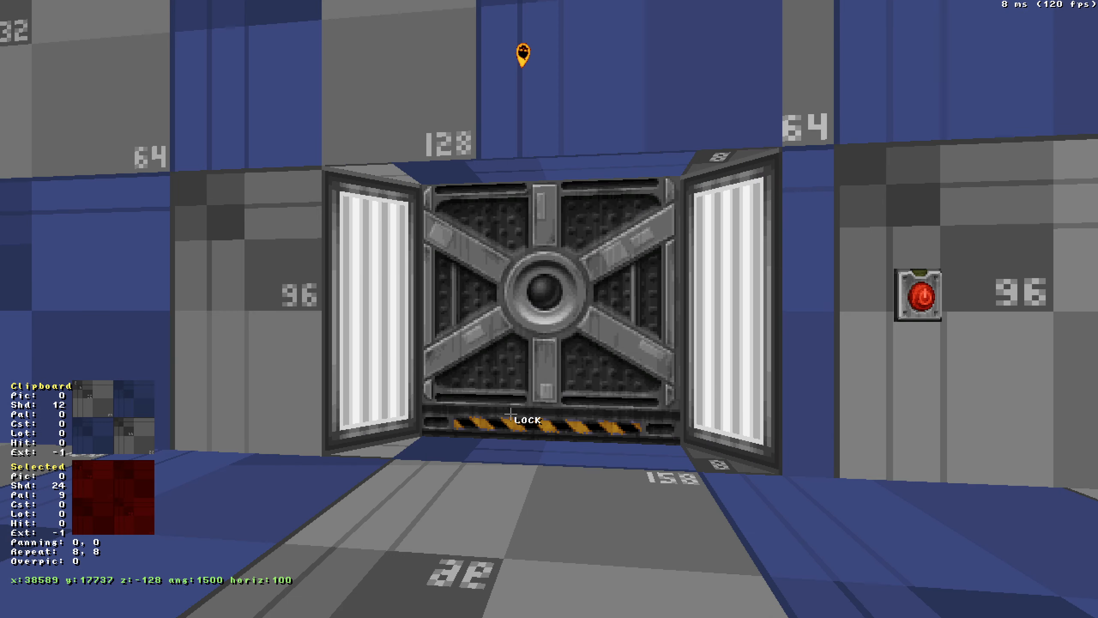
left_click_drag(510, 414, 510, 414)
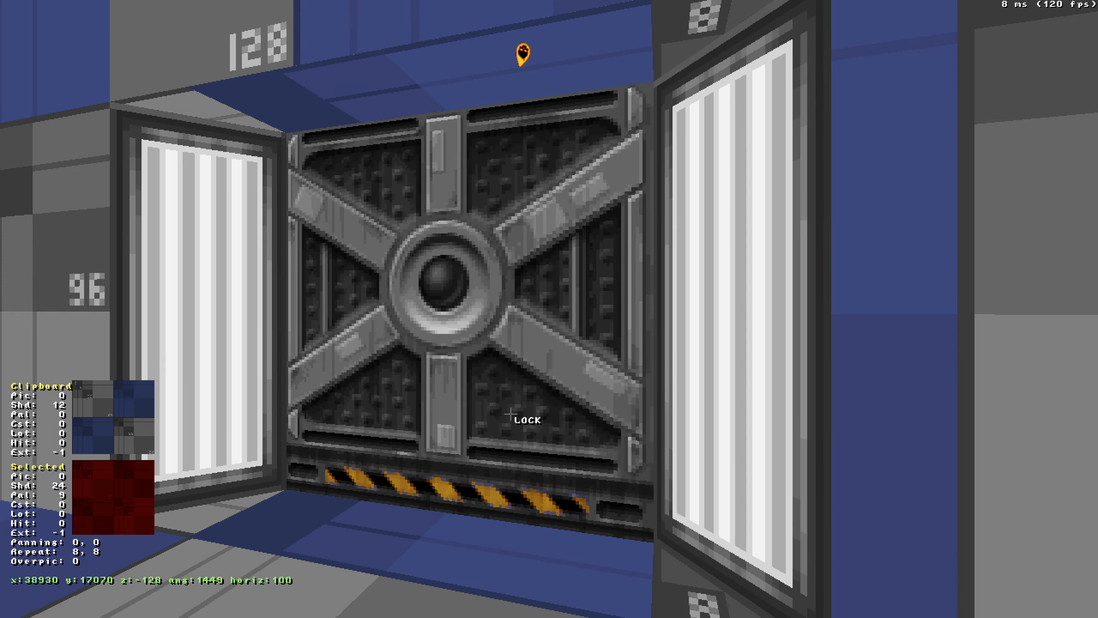
key("Down")
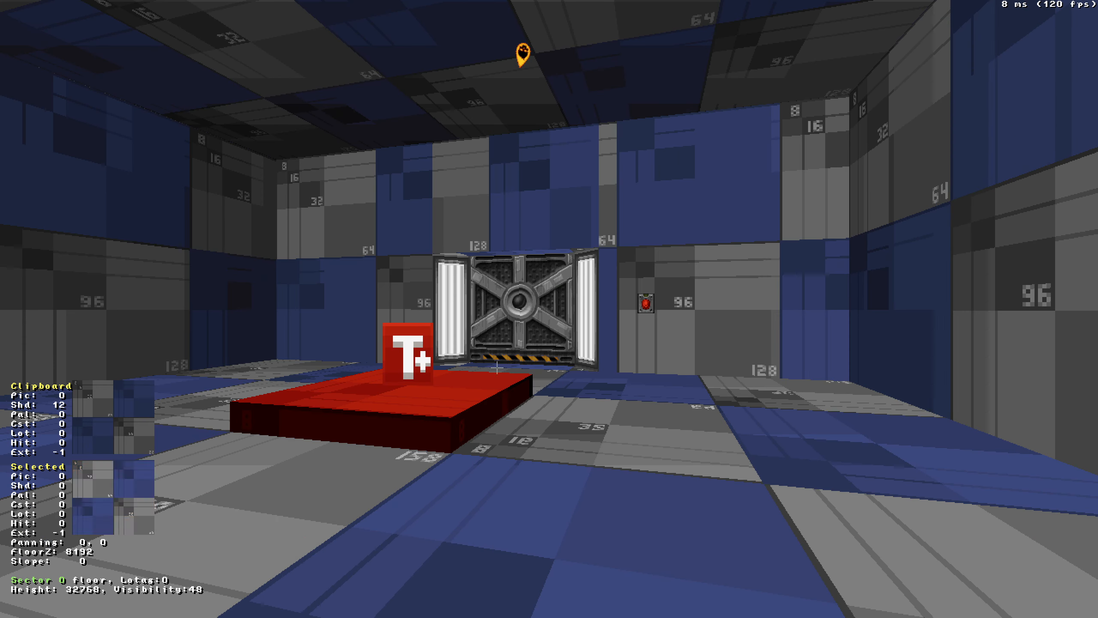
left_click_drag(649, 308, 648, 308, "shift")
key("ctrl+z")
left_click_drag(548, 407, 548, 407)
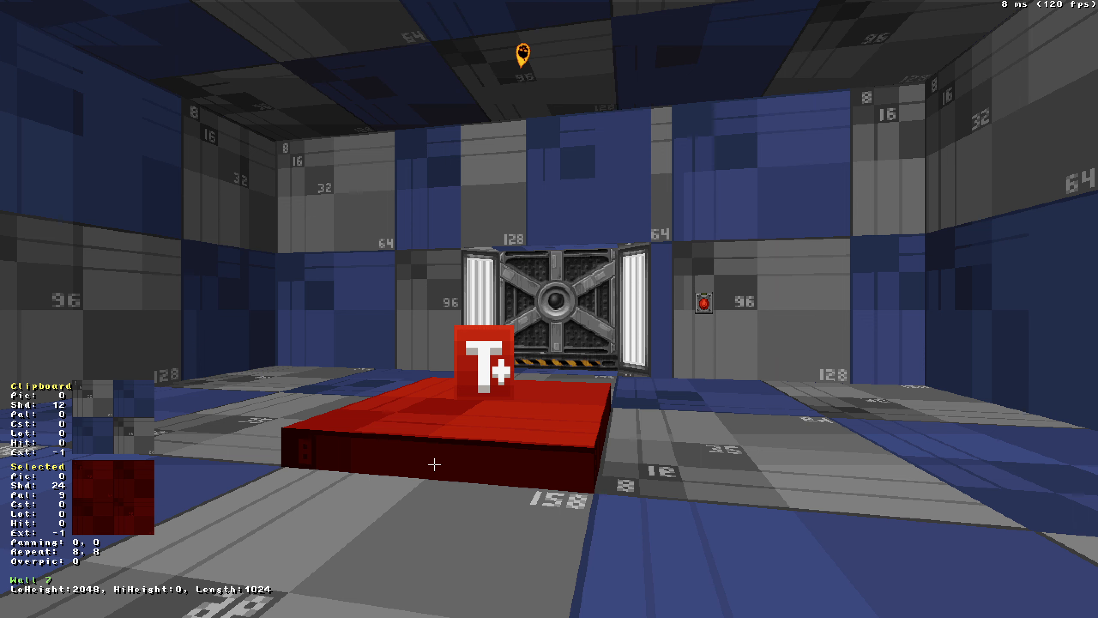
left_click_drag(434, 452, 433, 452)
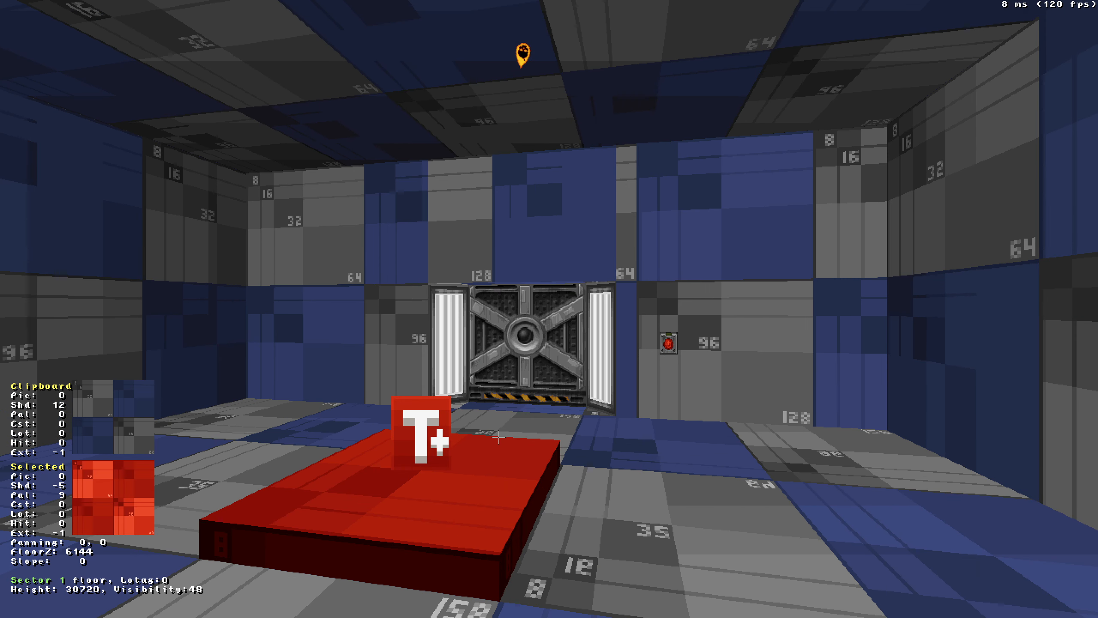
key("z")
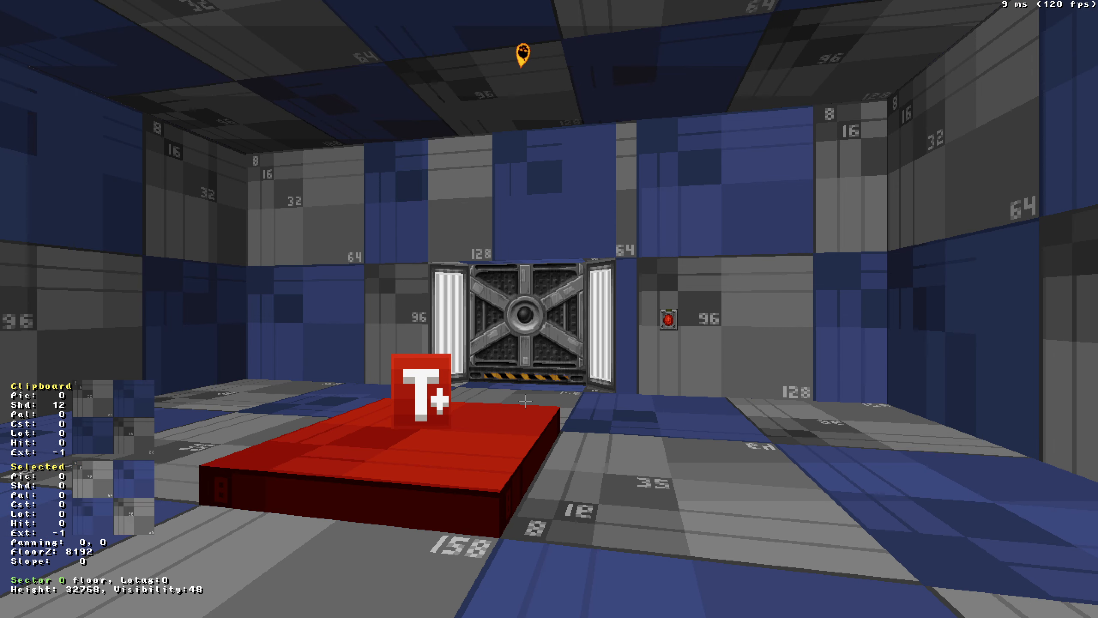
key("KP_Enter")
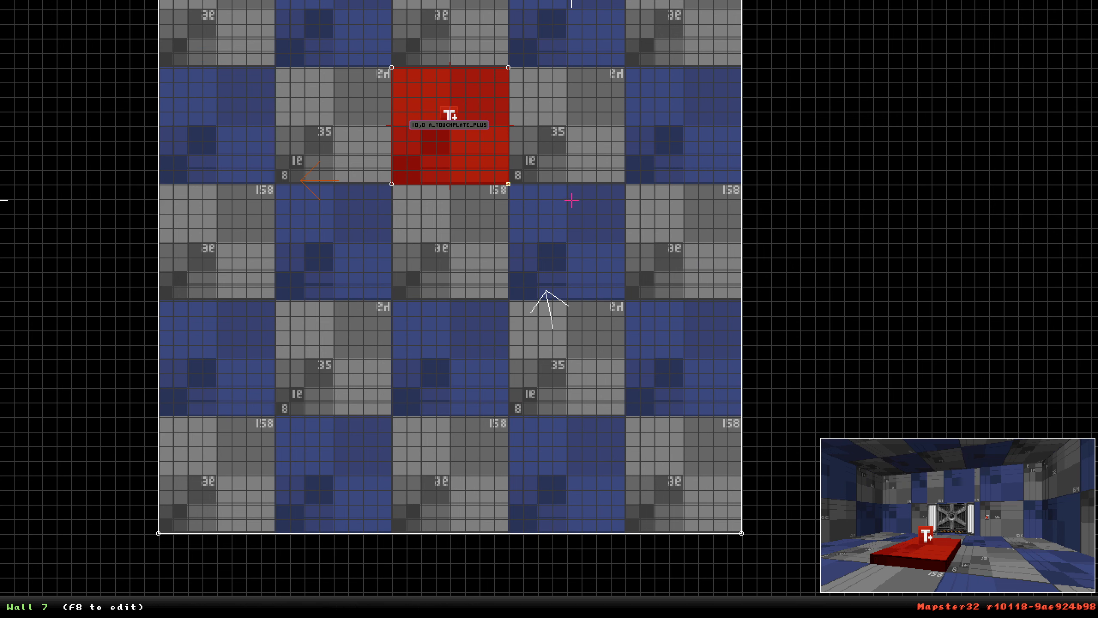
Delete the dipswitch sprite from the wall beside the door.
middle_click_drag(566, 214, 571, 313)
scroll(549, 309, "down", 2)
right_click_drag(572, 313, 549, 309)
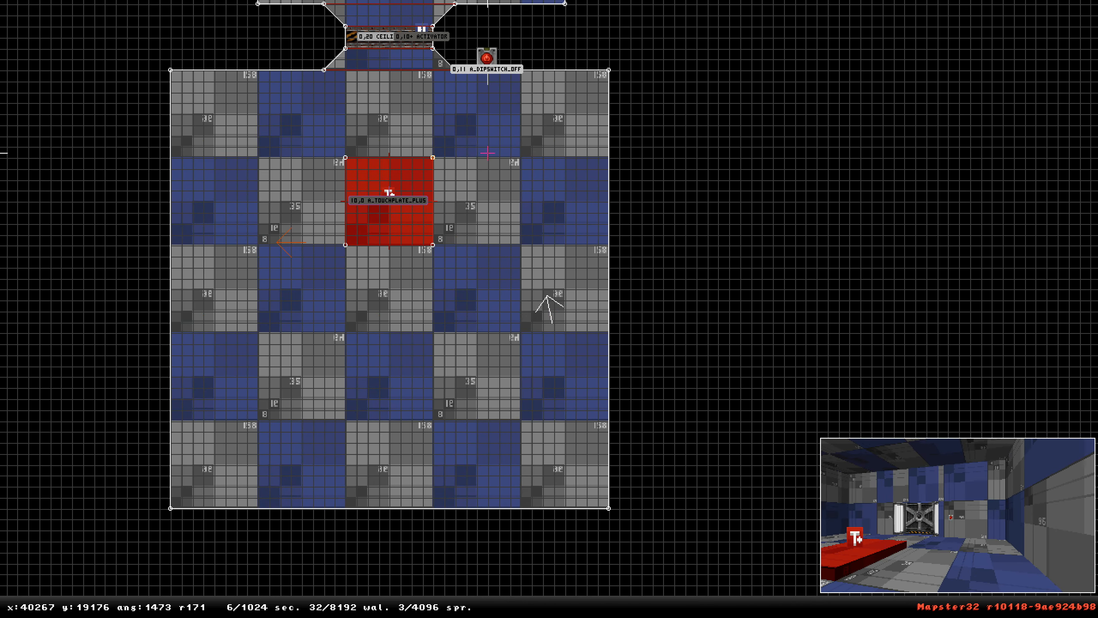
right_click(414, 42)
scroll(550, 309, "up", 3)
scroll(549, 309, "down", 1)
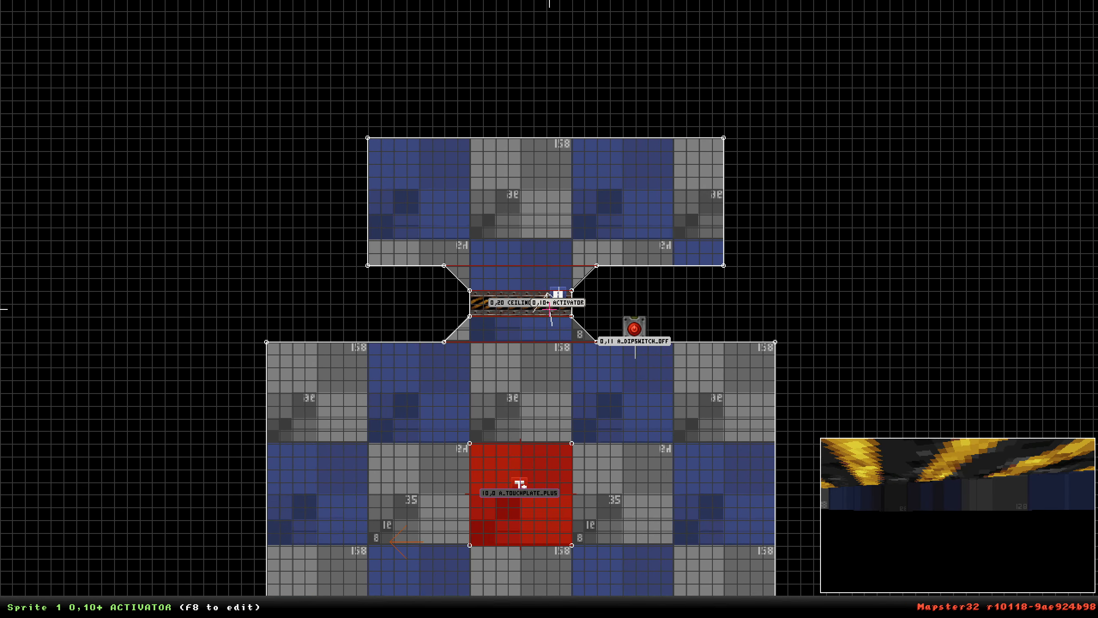
right_click_drag(550, 308, 549, 356)
key("Delete")
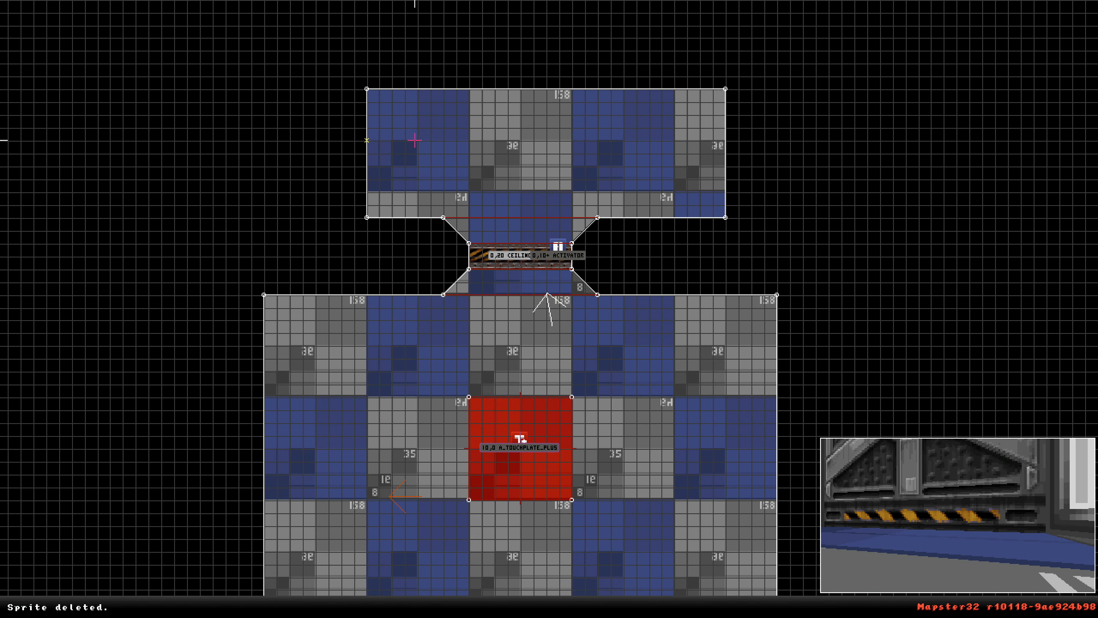
Select the upper room with its door sectors and move them to the right.
left_click_drag(338, 64, 749, 319, "alt")
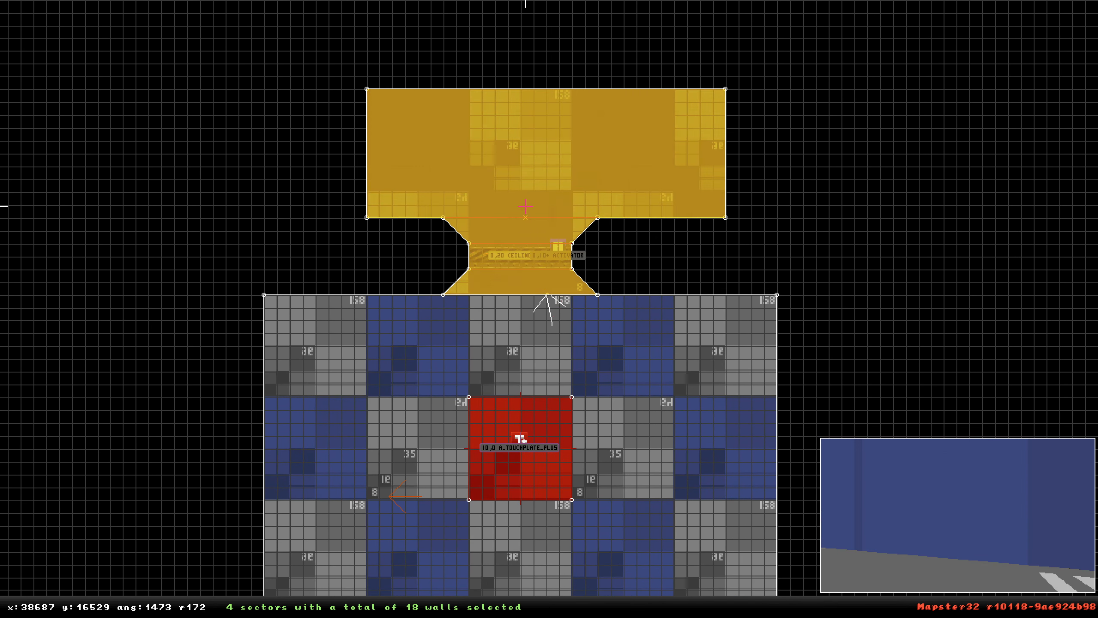
left_click_drag(525, 206, 671, 206)
key("alt")
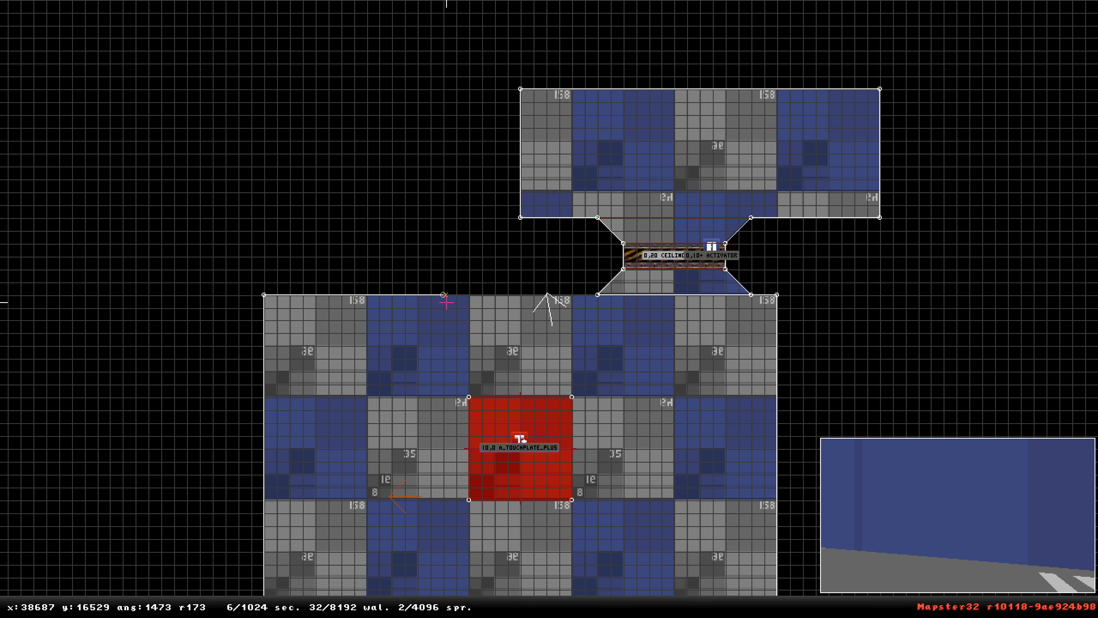
Insert points on the main room's top wall to prepare an opening on the left.
left_click_drag(445, 300, 752, 295)
left_click_drag(559, 294, 598, 295)
key("Insert")
left_click_drag(387, 294, 460, 295)
key("Insert")
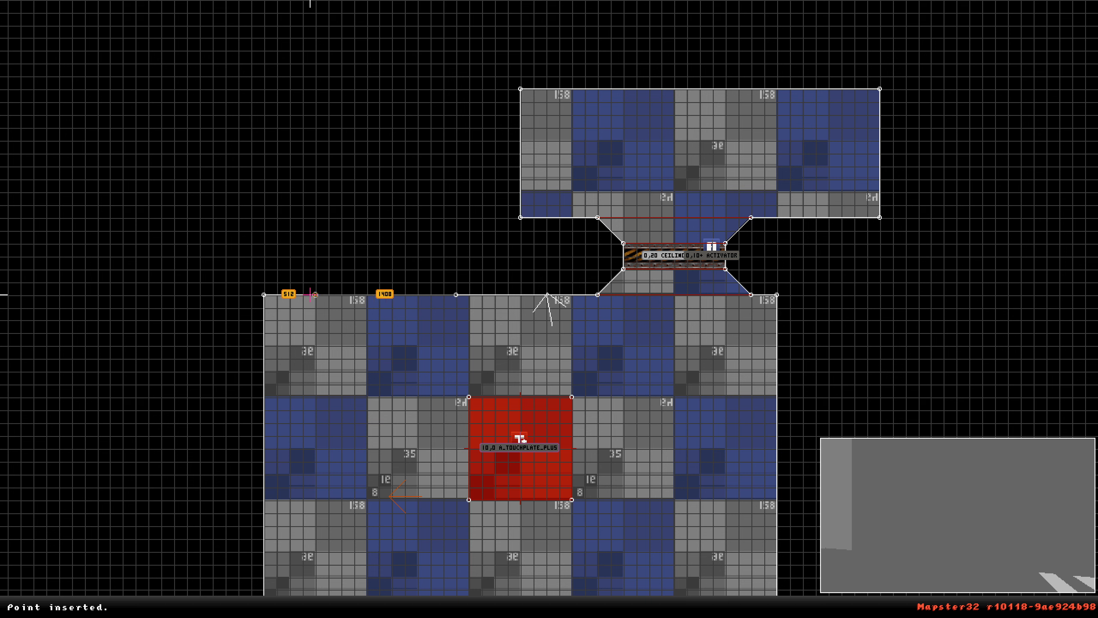
left_click_drag(320, 294, 295, 297)
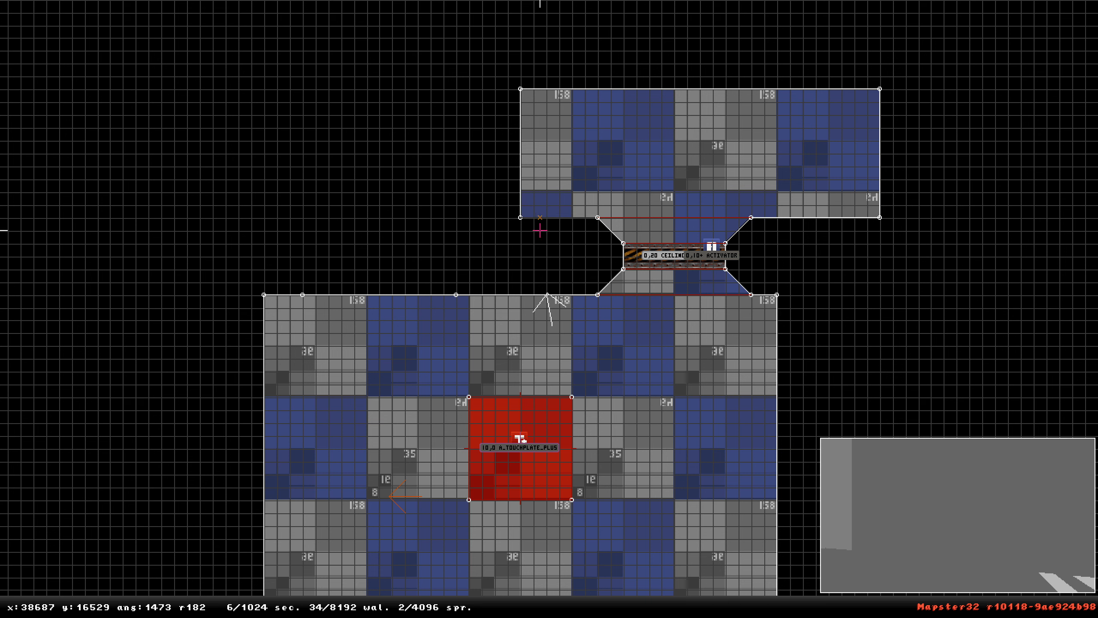
Duplicate the door sectors with their activator and place the copy on the left side of the main room.
left_click_drag(558, 202, 772, 302, "alt")
key("Insert")
left_click_drag(702, 247, 397, 260)
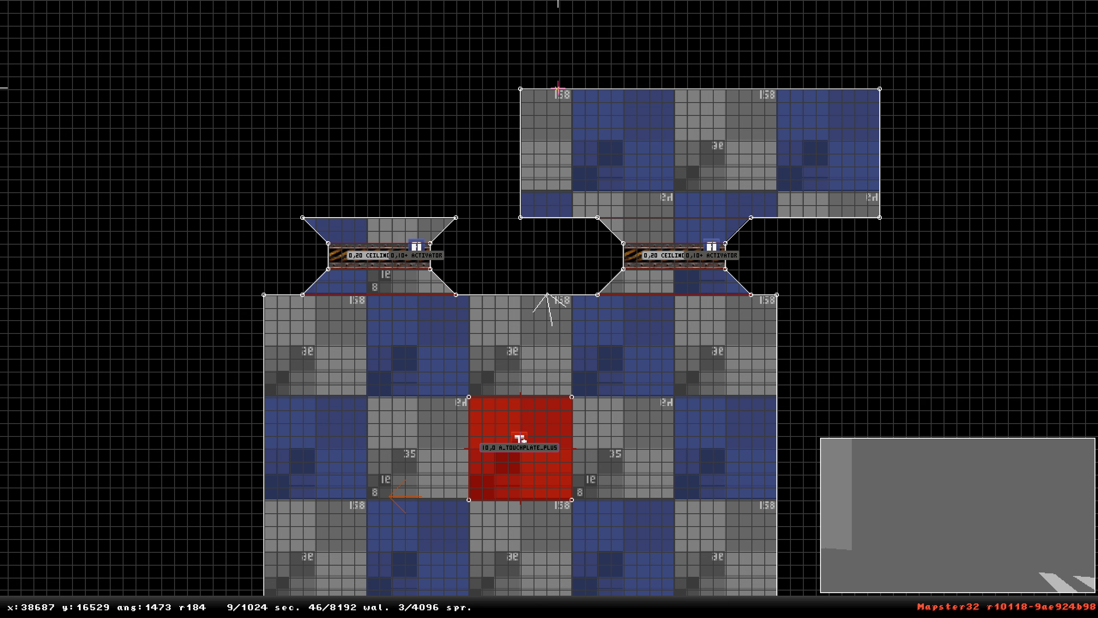
Extend the upper room leftward by moving and inserting corner points so it connects to the second door.
left_click_drag(520, 217, 461, 214)
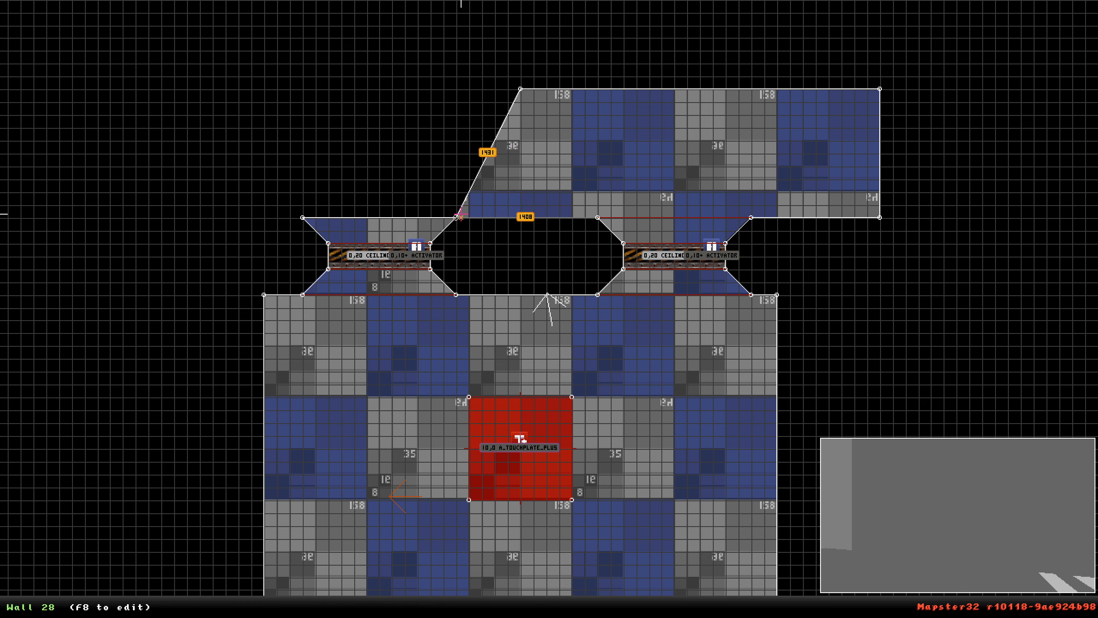
left_click_drag(486, 167, 302, 216)
key("Insert")
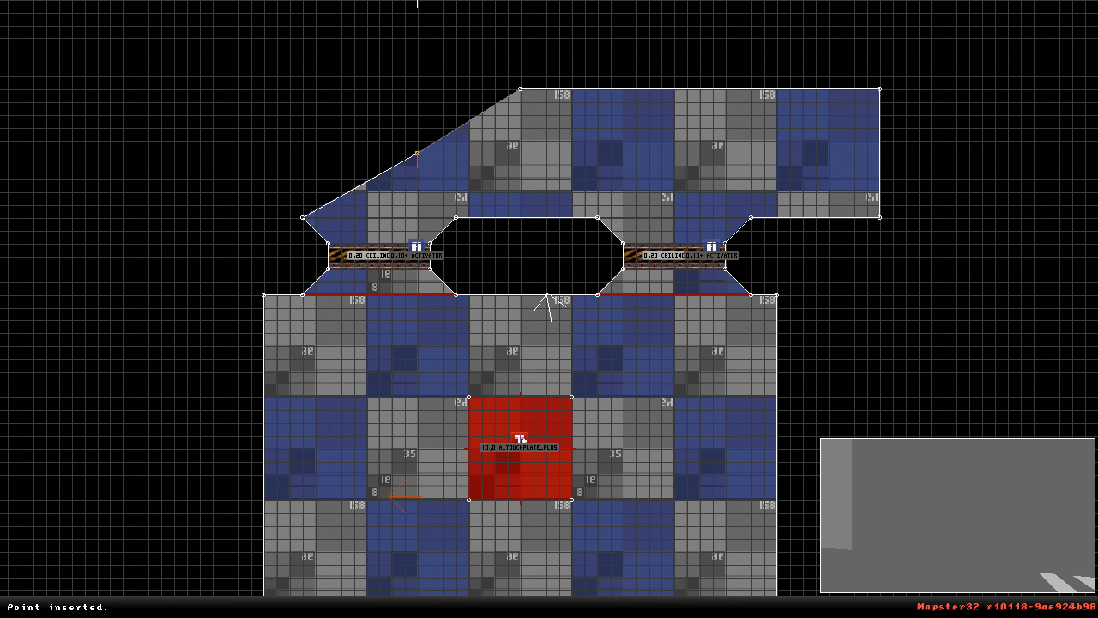
left_click_drag(426, 145, 302, 89)
Set the second door's activator sprite lo-tag to 11.
right_click(406, 266)
scroll(549, 303, "up", 3)
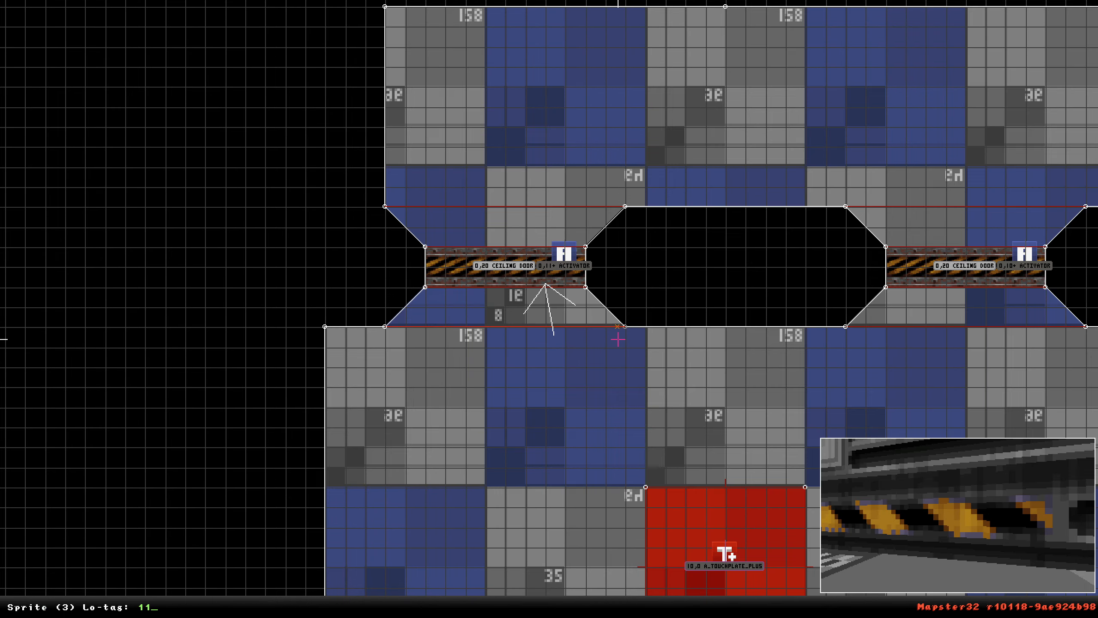
scroll(618, 340, "down", 1)
right_click_drag(618, 340, 517, 391)
scroll(550, 309, "down", 1)
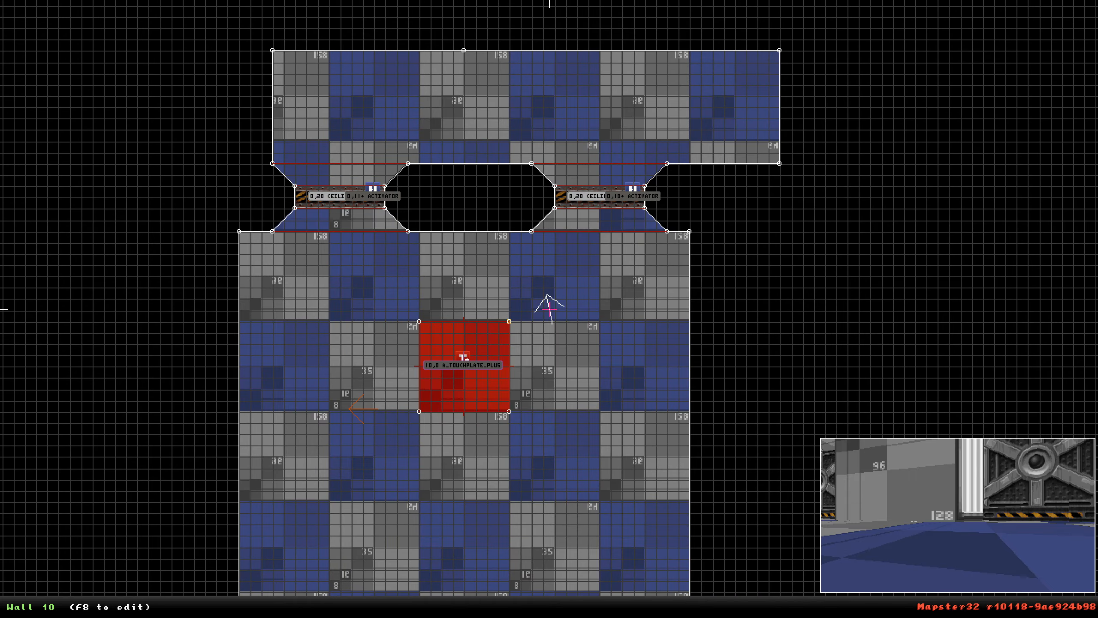
scroll(550, 309, "up", 1)
Set the touchplate sprite's lo-tag to 1 for one additional tag to activate.
right_click(511, 249)
scroll(550, 310, "up", 3)
scroll(550, 309, "down", 1)
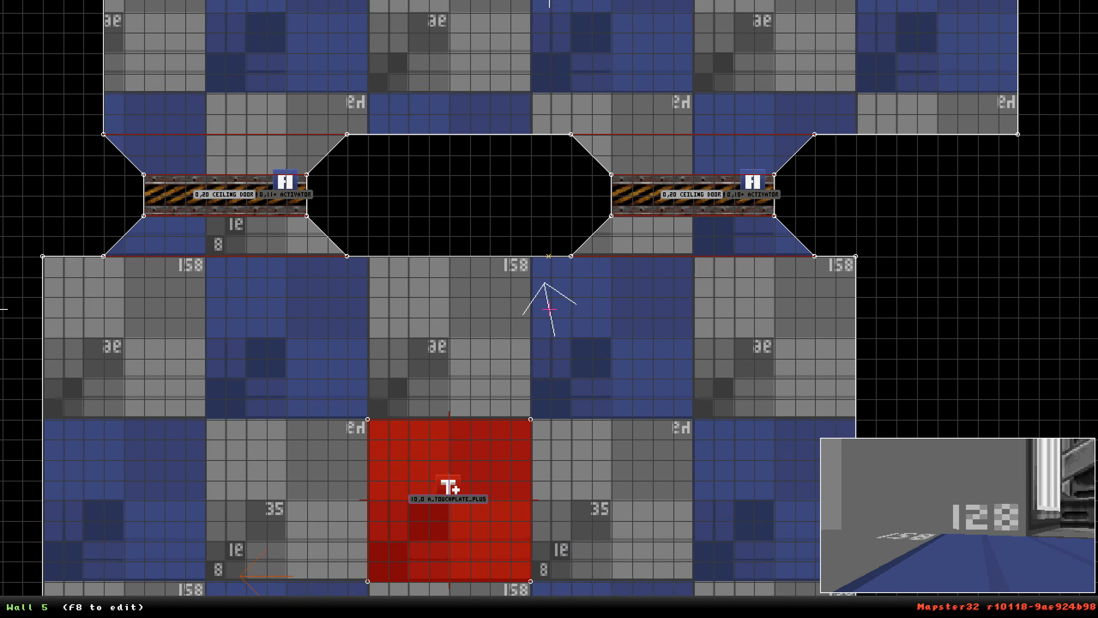
scroll(550, 309, "down", 6)
scroll(550, 309, "up", 6)
scroll(550, 310, "down", 2)
right_click_drag(550, 309, 482, 198)
scroll(550, 309, "up", 2)
scroll(549, 309, "down", 2)
key("shift")
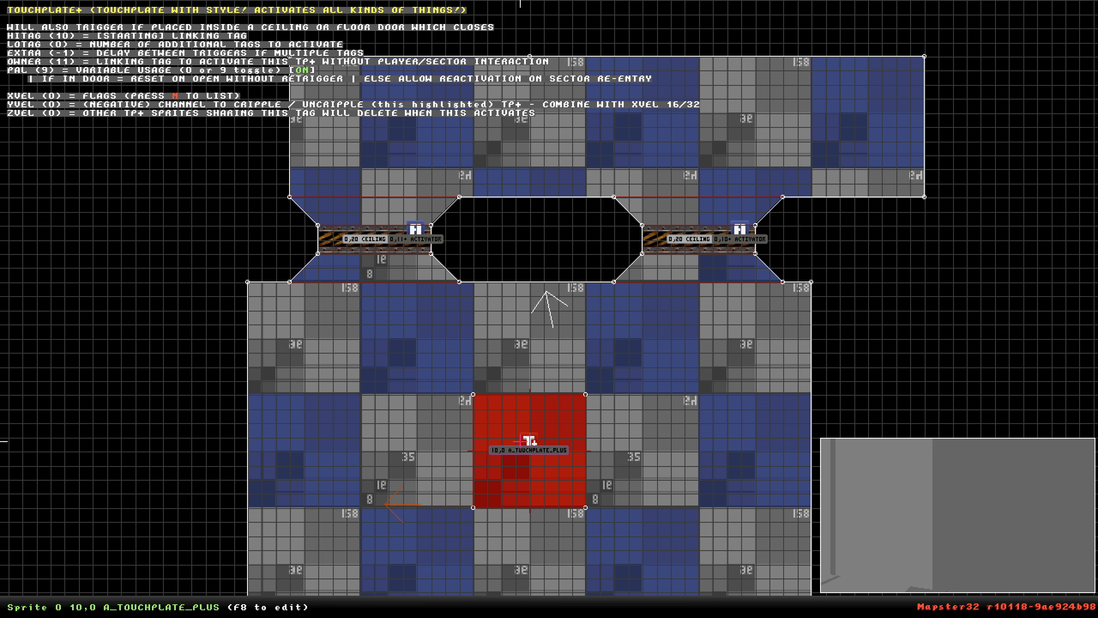
key("t")
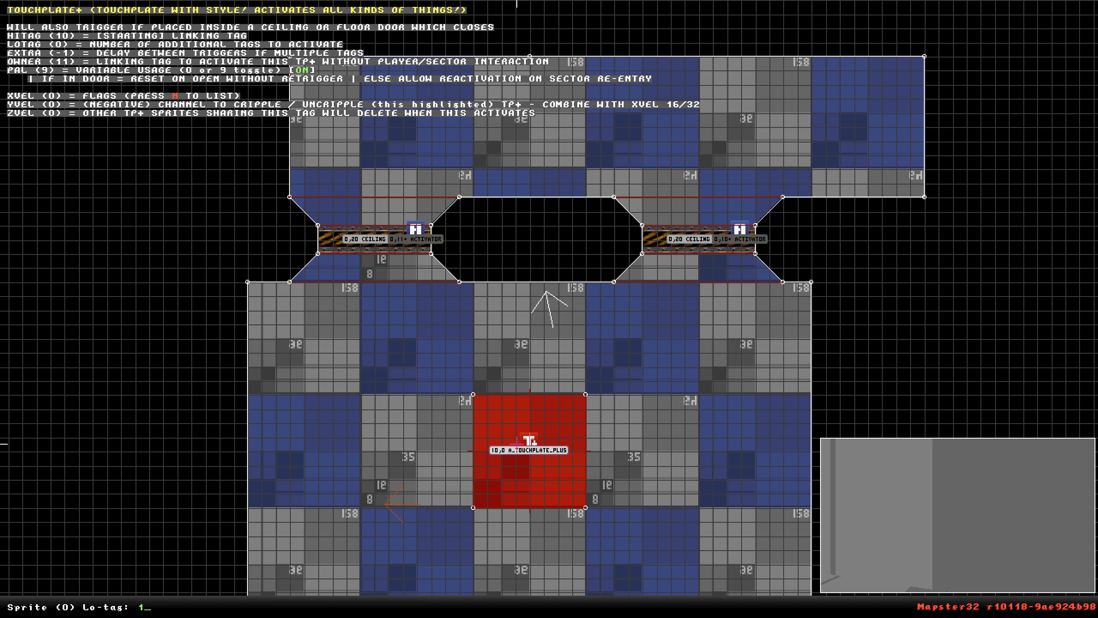
key("Return")
Set the touchplate sprite's lo-tag to 5.
key("shift")
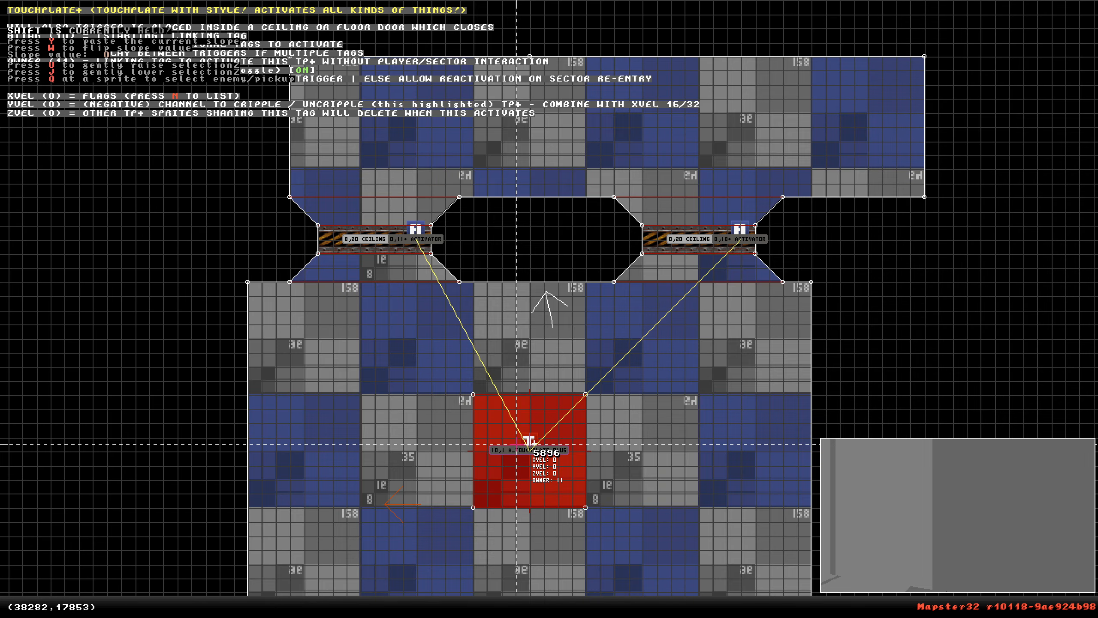
scroll(517, 444, "down", 5)
right_click_drag(517, 444, 550, 309)
scroll(549, 309, "up", 5)
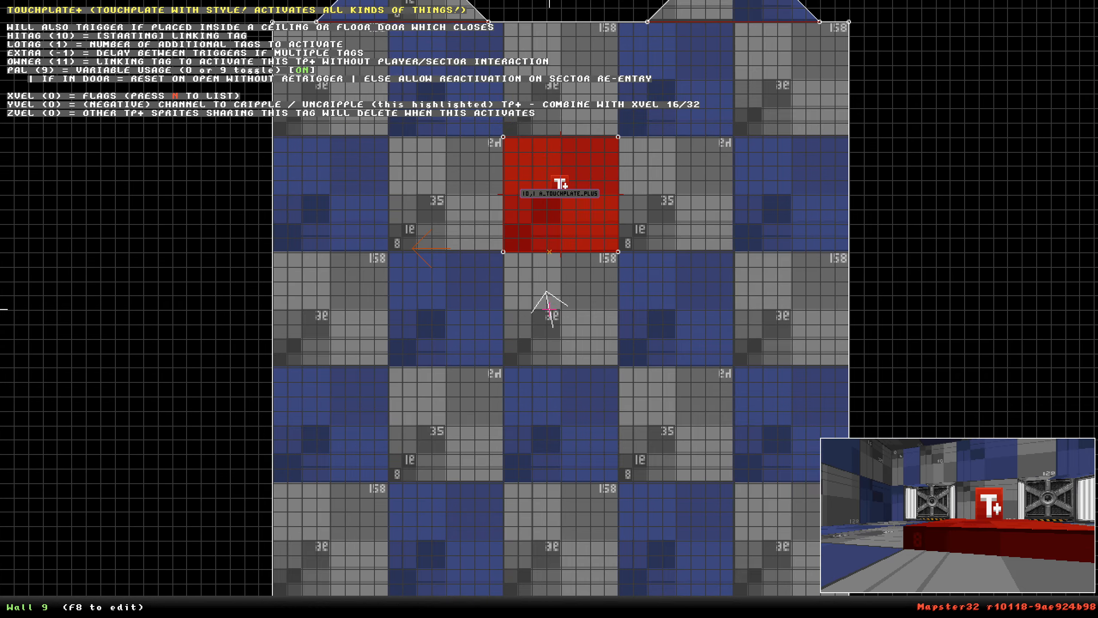
right_click(539, 193)
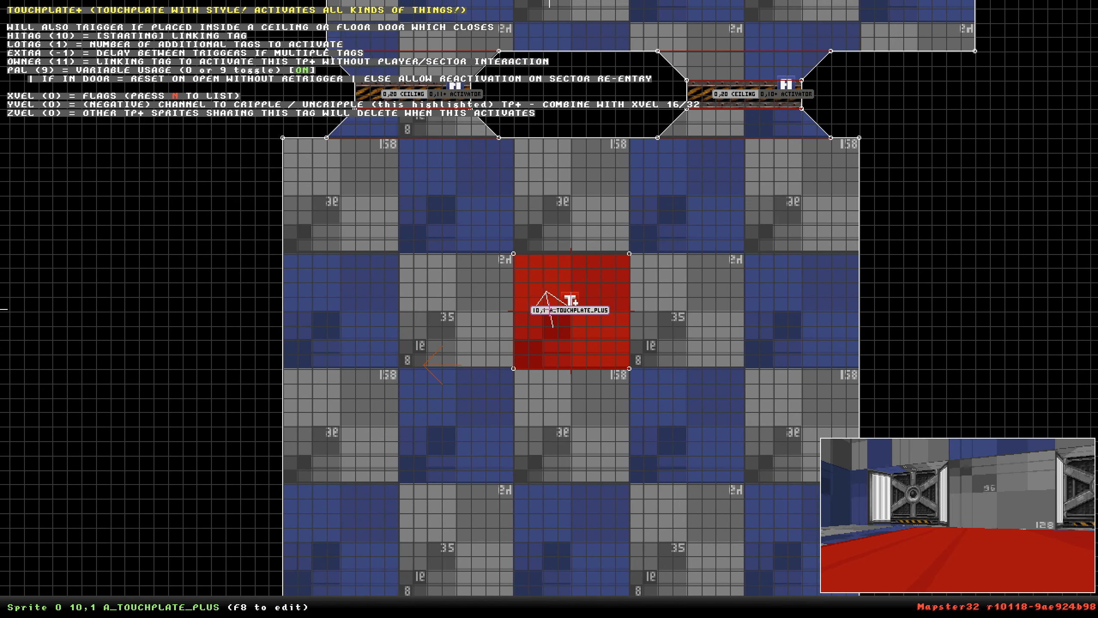
scroll(548, 310, "up", 4)
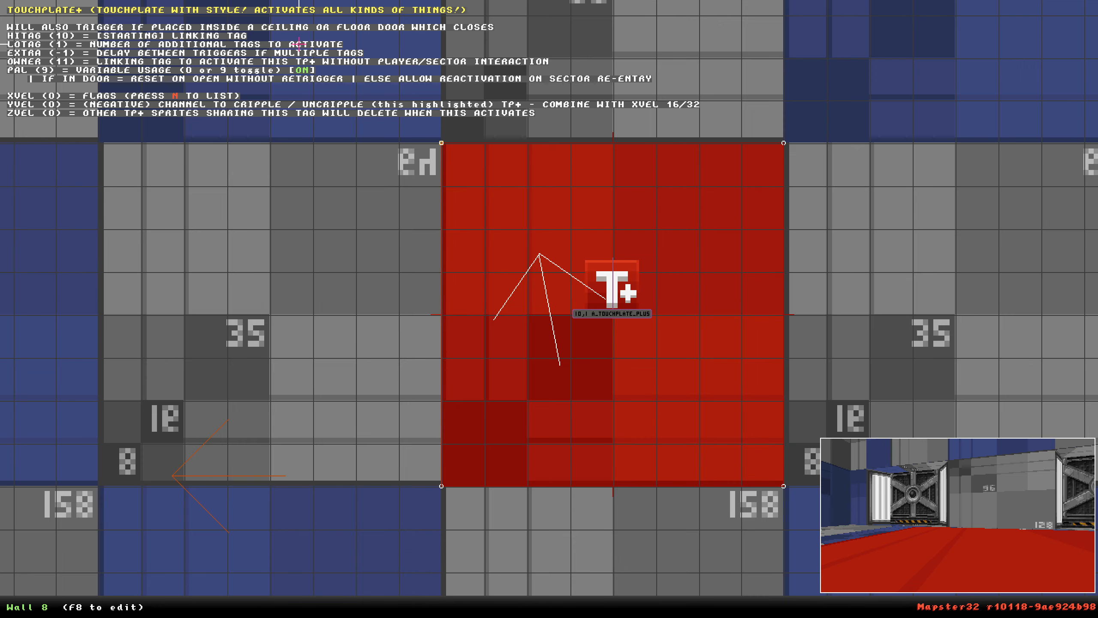
scroll(569, 291, "down", 3)
key("alt+t")
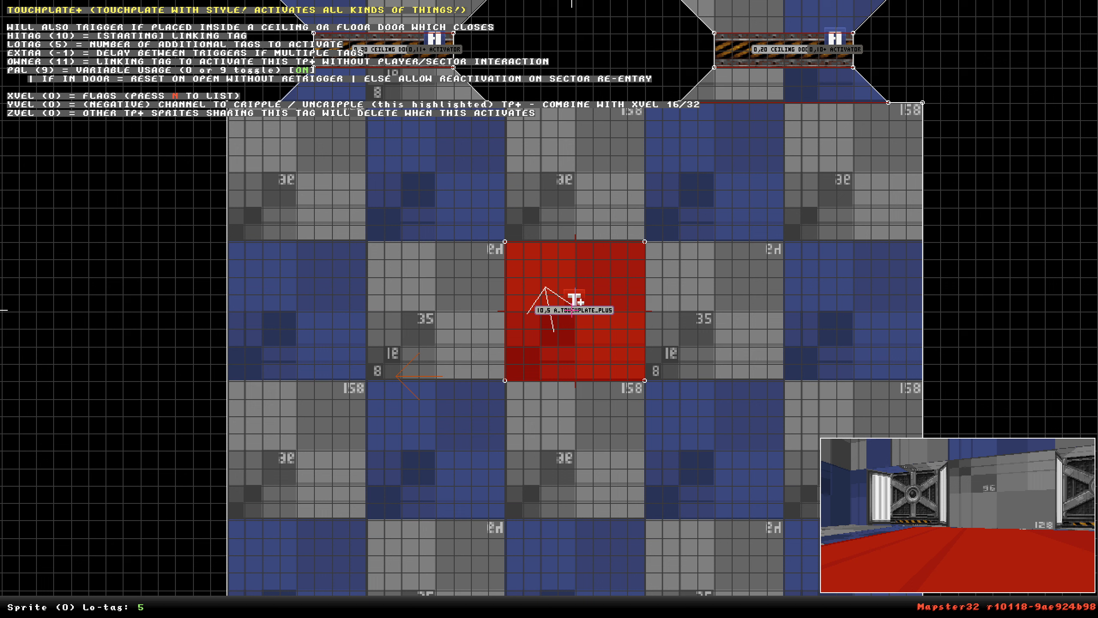
Duplicate a door activator sprite into the lower room, give it lo-tag 15, and delete it again.
key("Return")
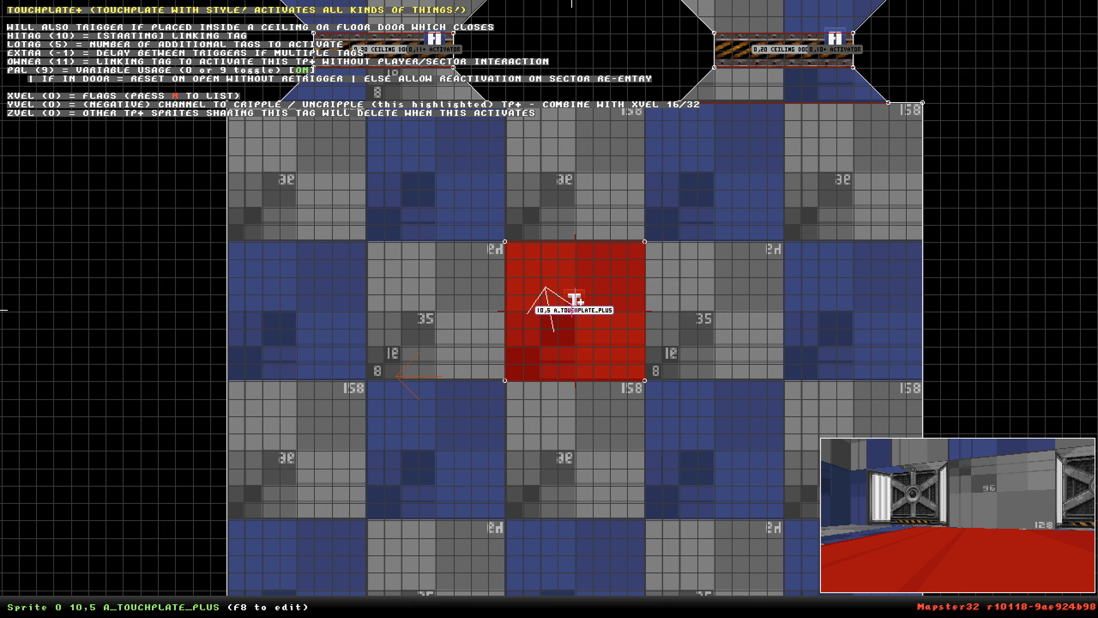
scroll(571, 310, "down", 3)
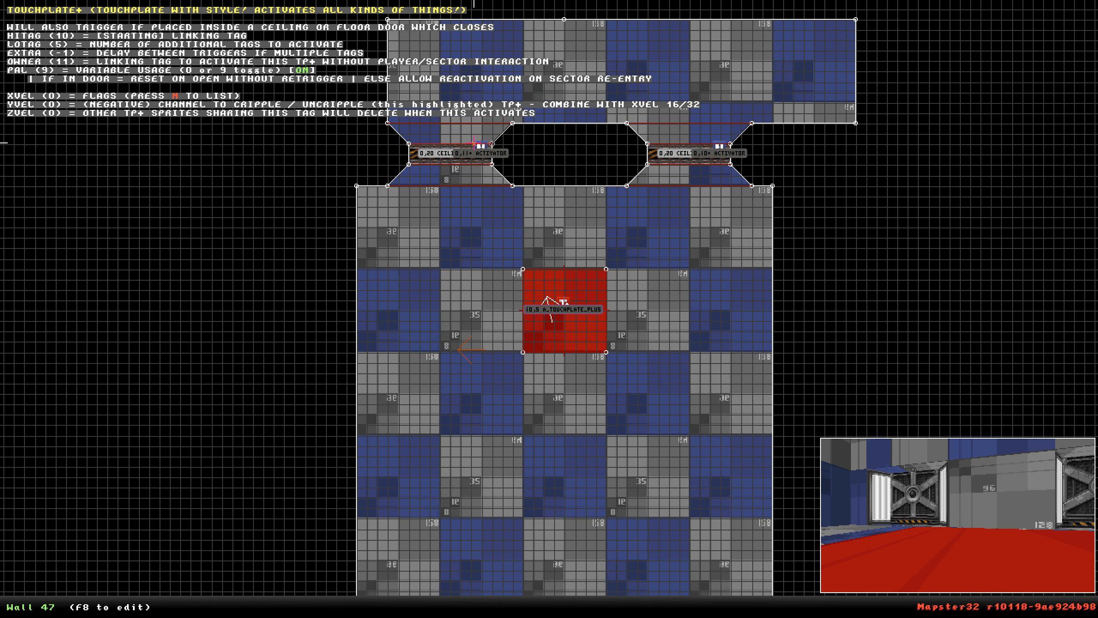
key("shift")
key("Insert")
left_click_drag(480, 152, 449, 324)
key("alt+t")
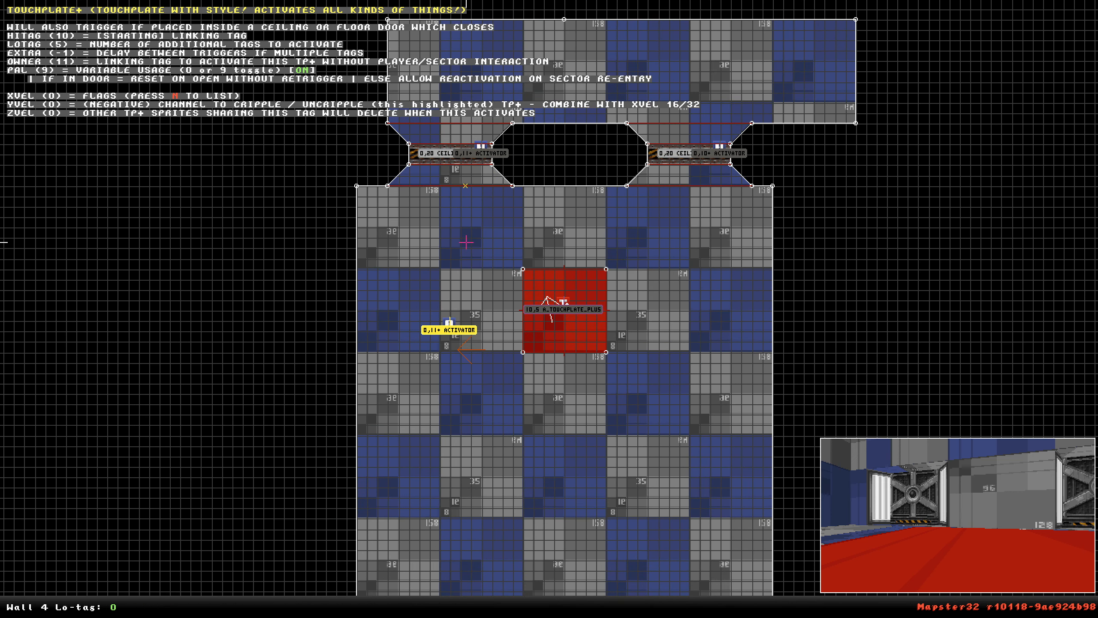
key("Escape")
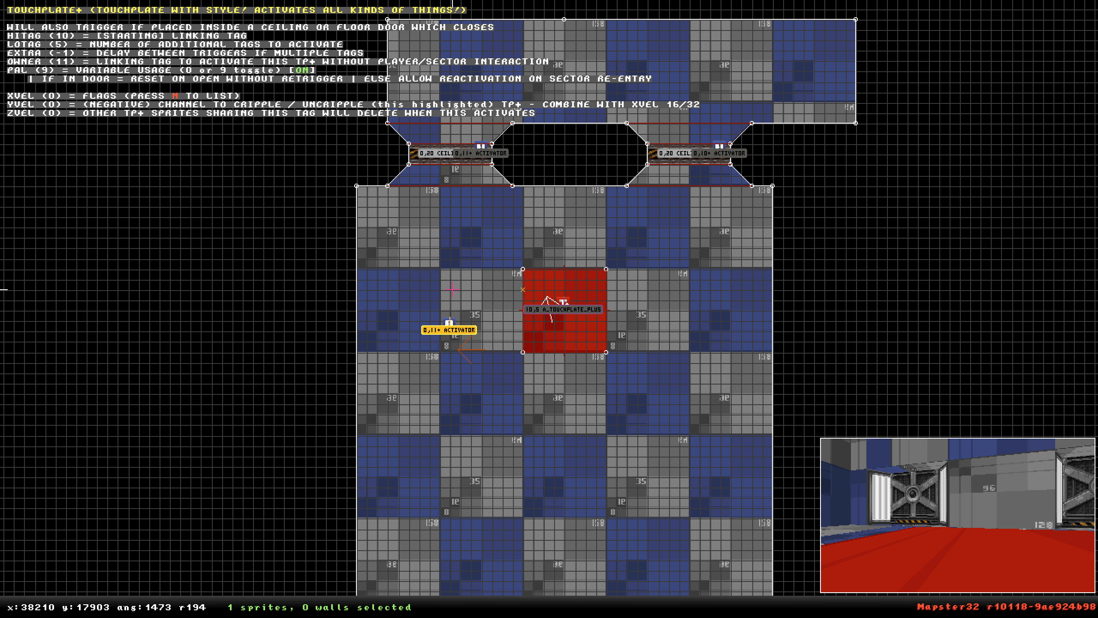
key("alt+t")
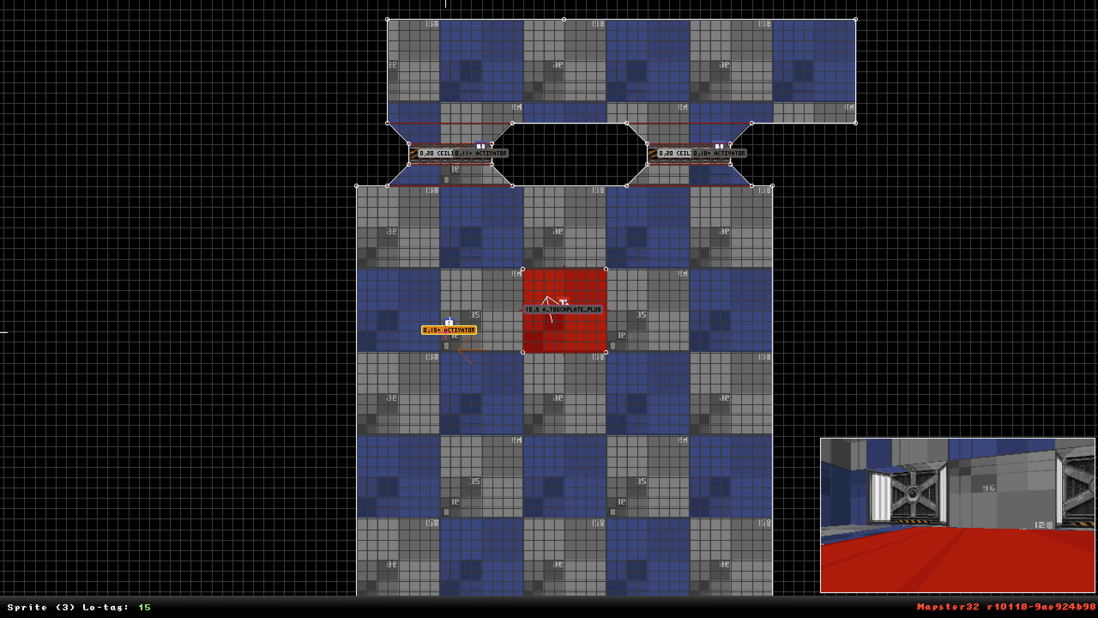
key("Return")
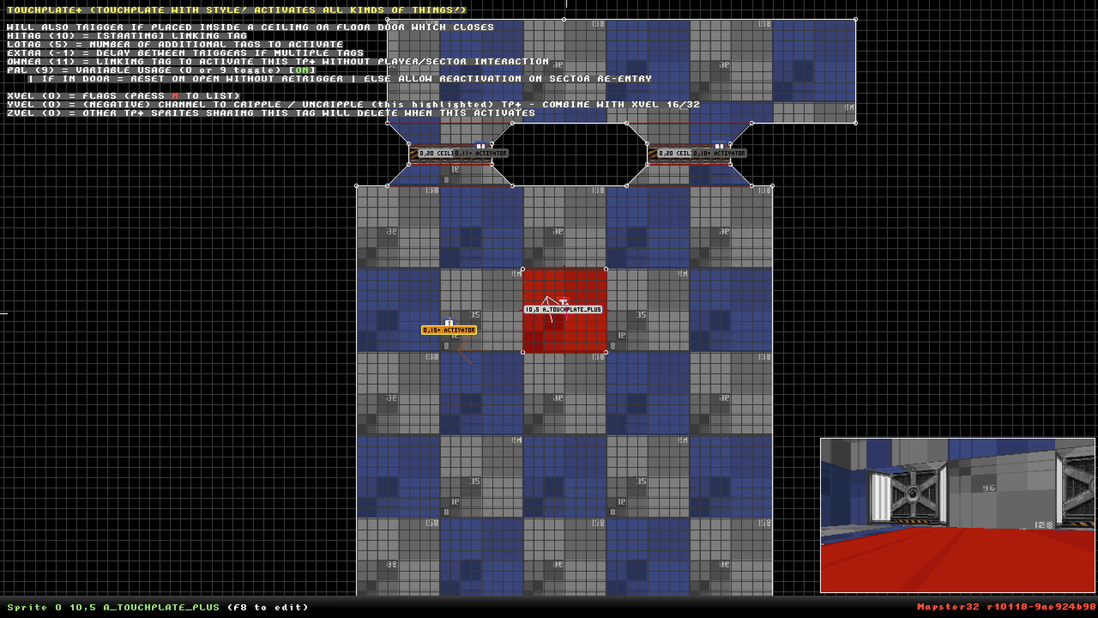
key("Delete")
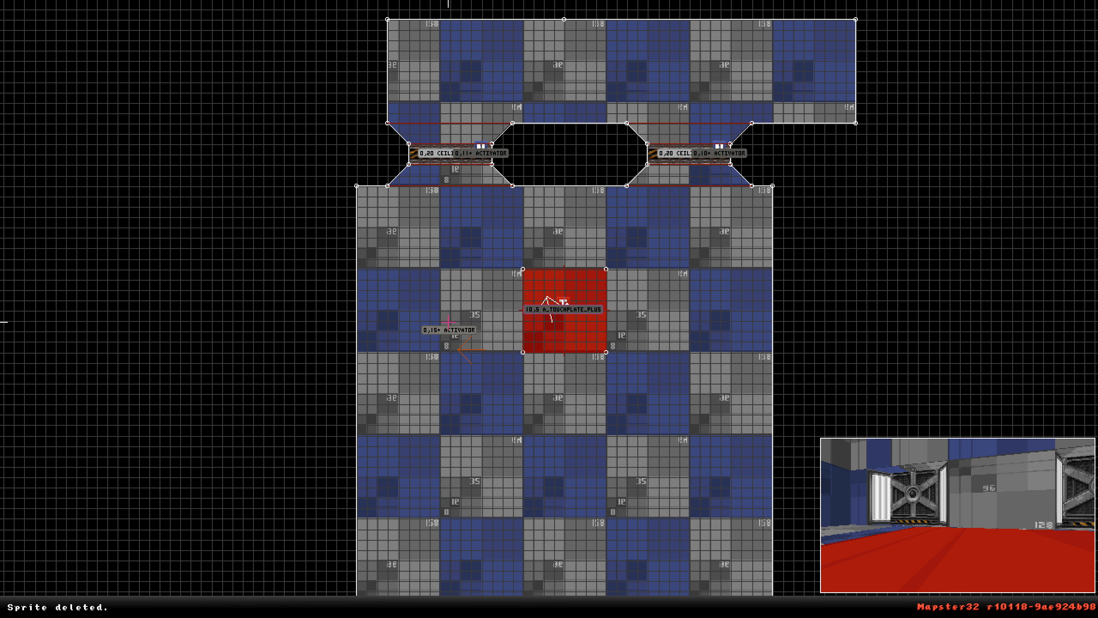
Playtest the map to check the touchplate against both doors, then exit through the console.
key("shift")
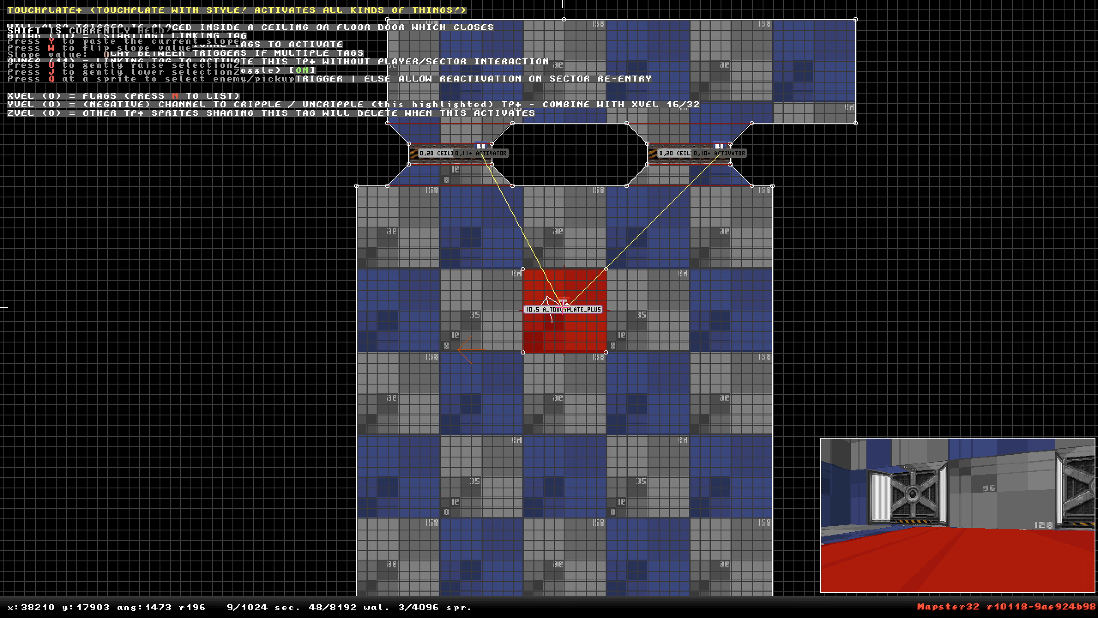
right_click(559, 375)
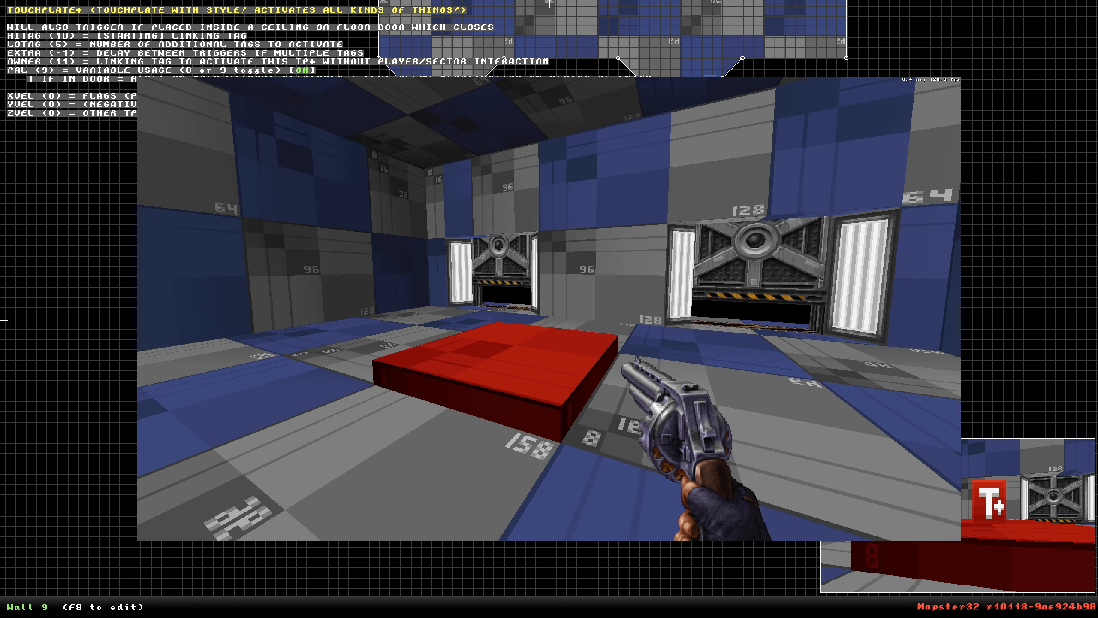
key("grave")
type("ex")
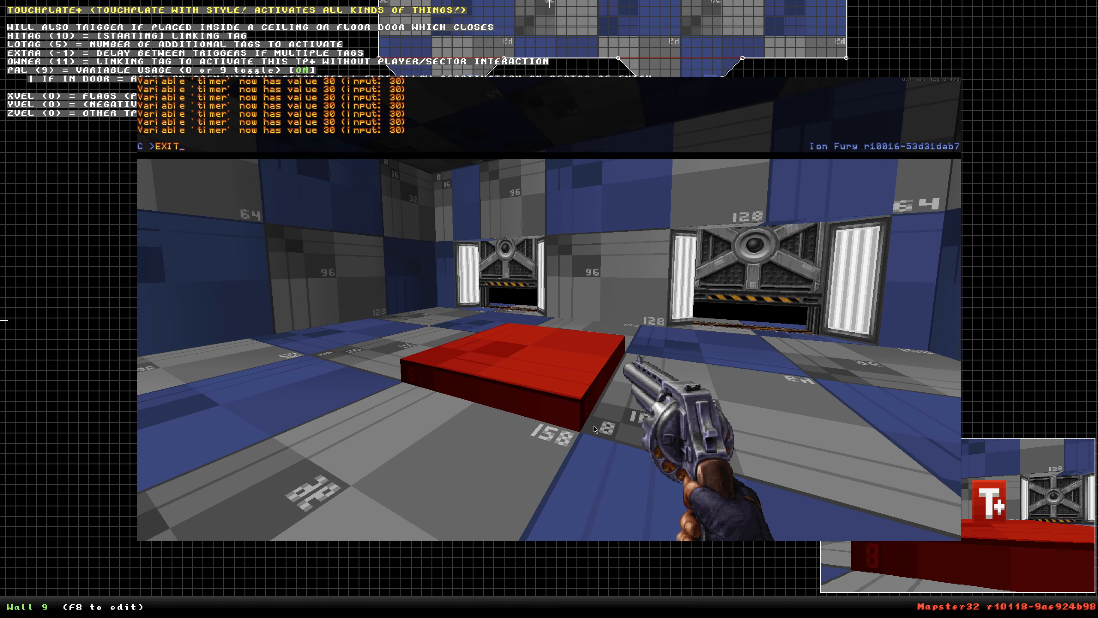
type("it")
key("Return")
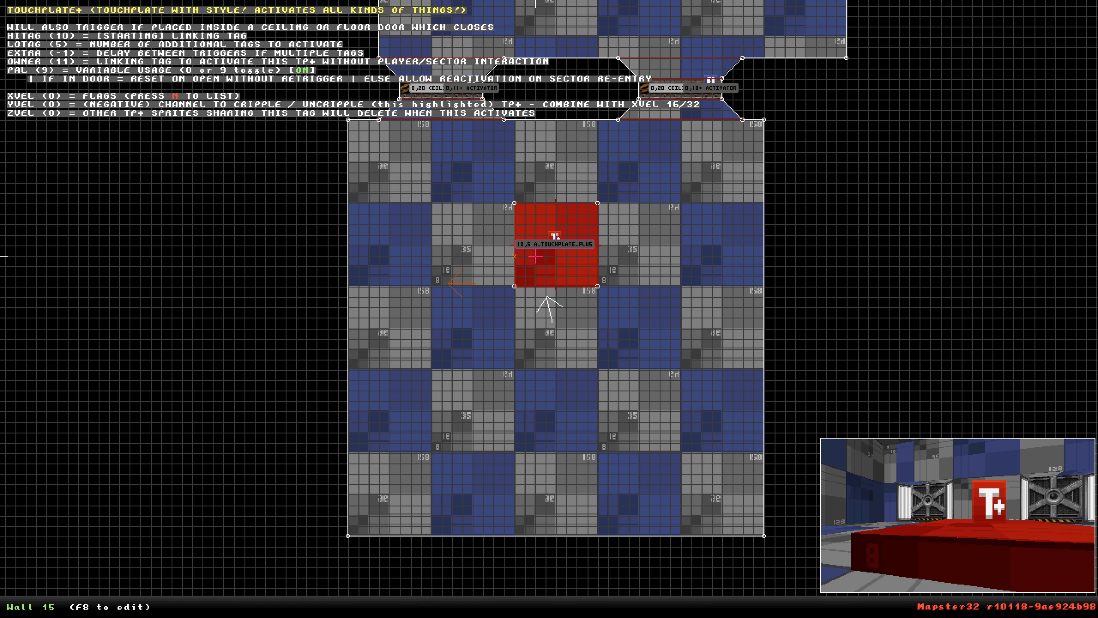
Reposition the player start below the touchplate and set the touchplate's extra delay to 30.
right_click_drag(519, 253, 549, 307)
scroll(549, 309, "up", 4)
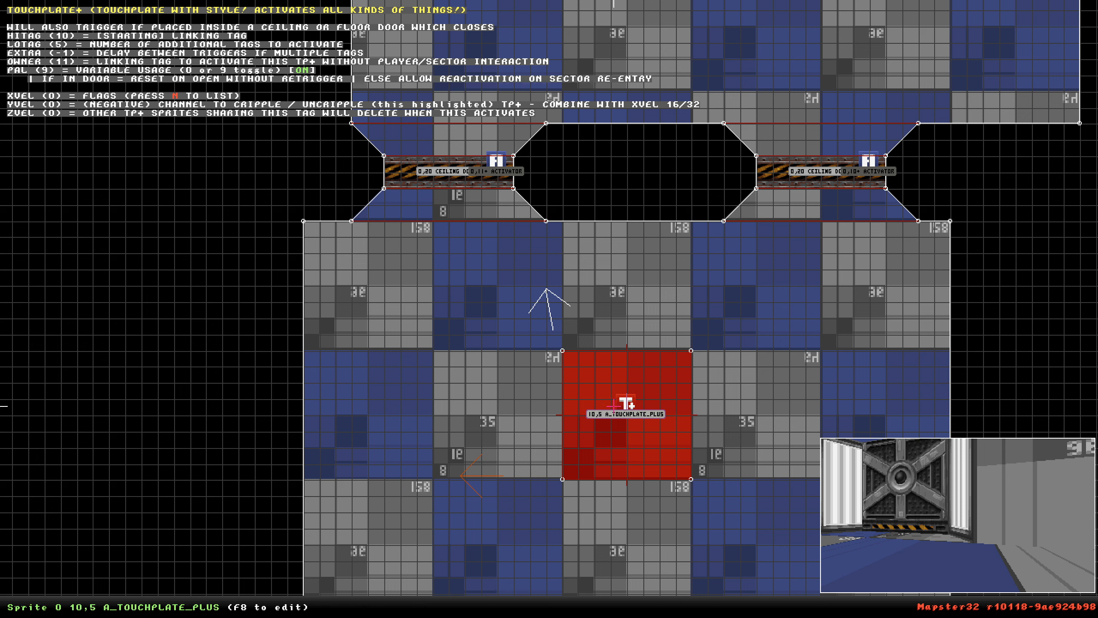
key("alt+e")
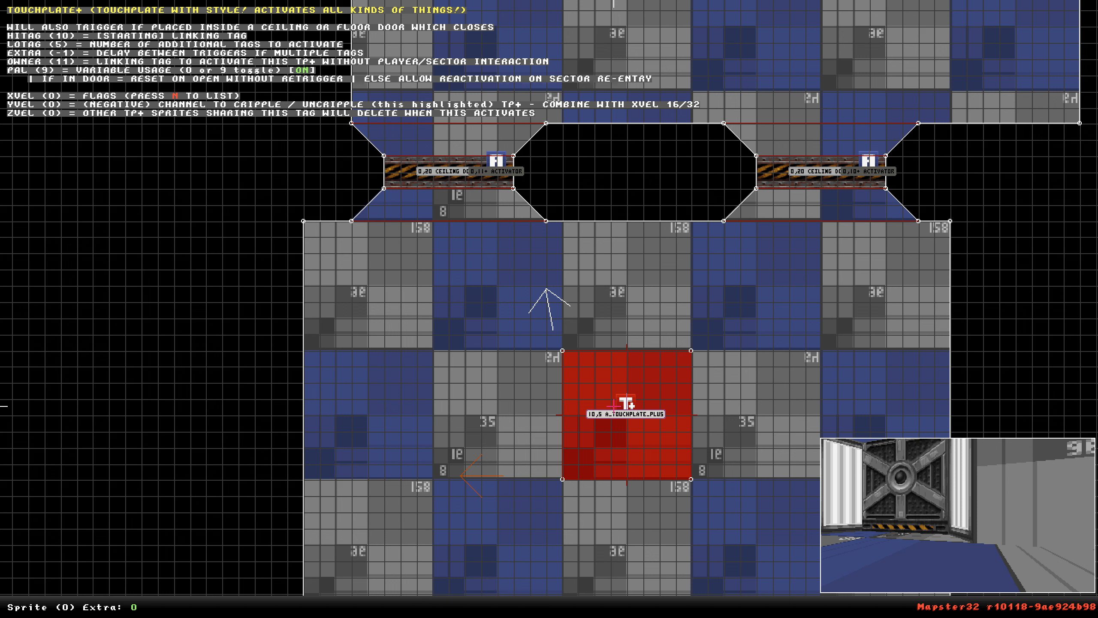
type("30")
key("Return")
Playtest the map again to test the touchplate, exiting through the console.
scroll(614, 406, "down", 4)
right_click_drag(614, 406, 550, 309)
scroll(550, 310, "up", 4)
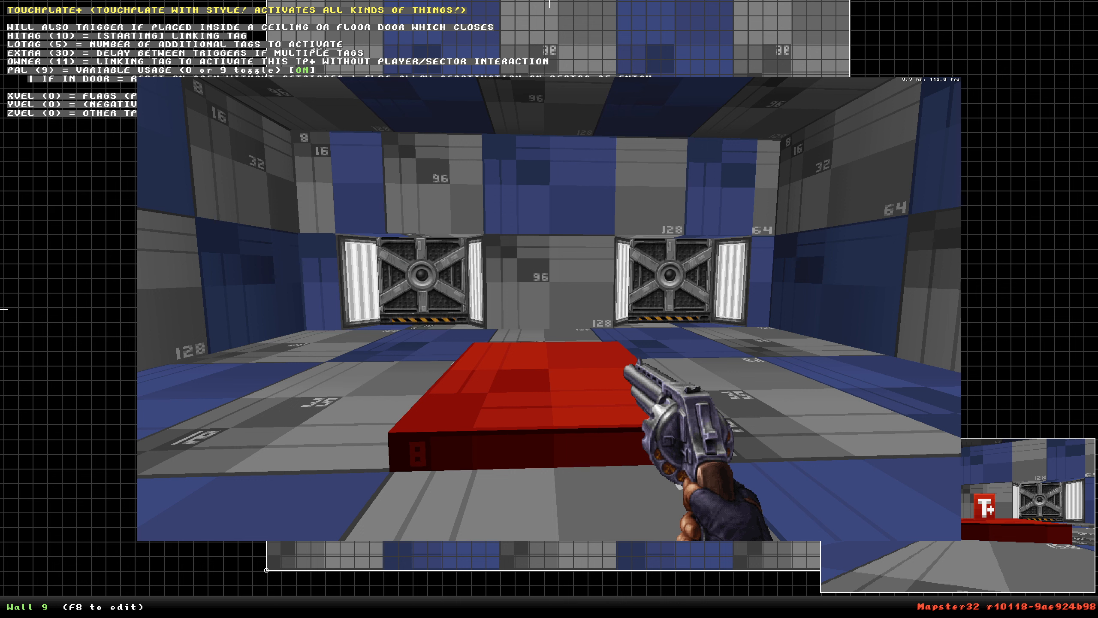
key("grave")
type("exi")
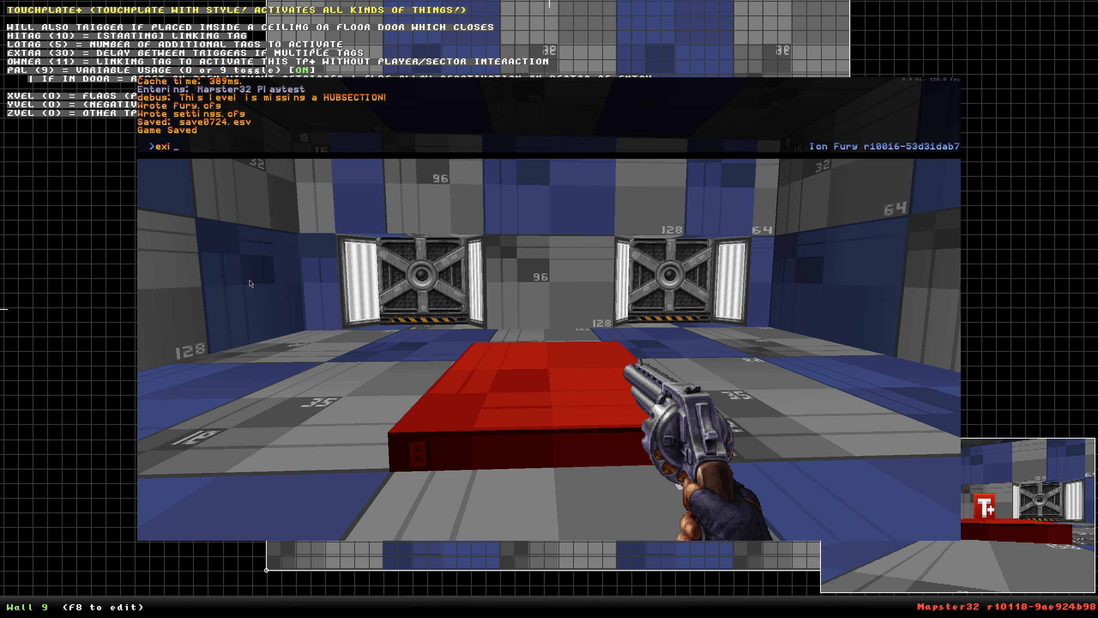
type("t")
key("Return")
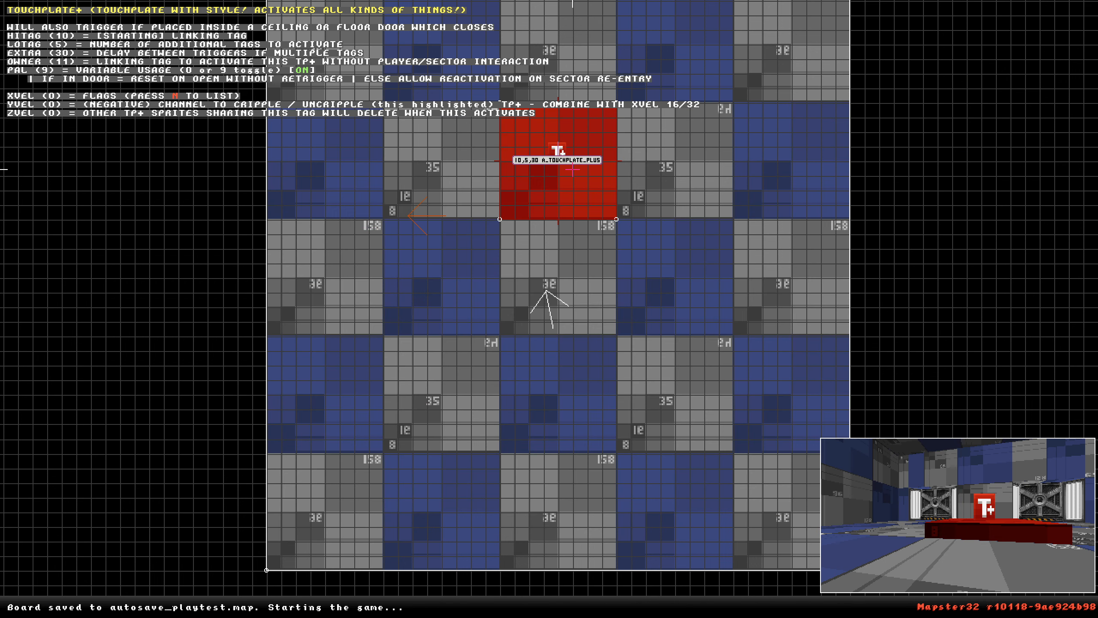
Set the touchplate sprite's lo-tag to 1.
key("Return")
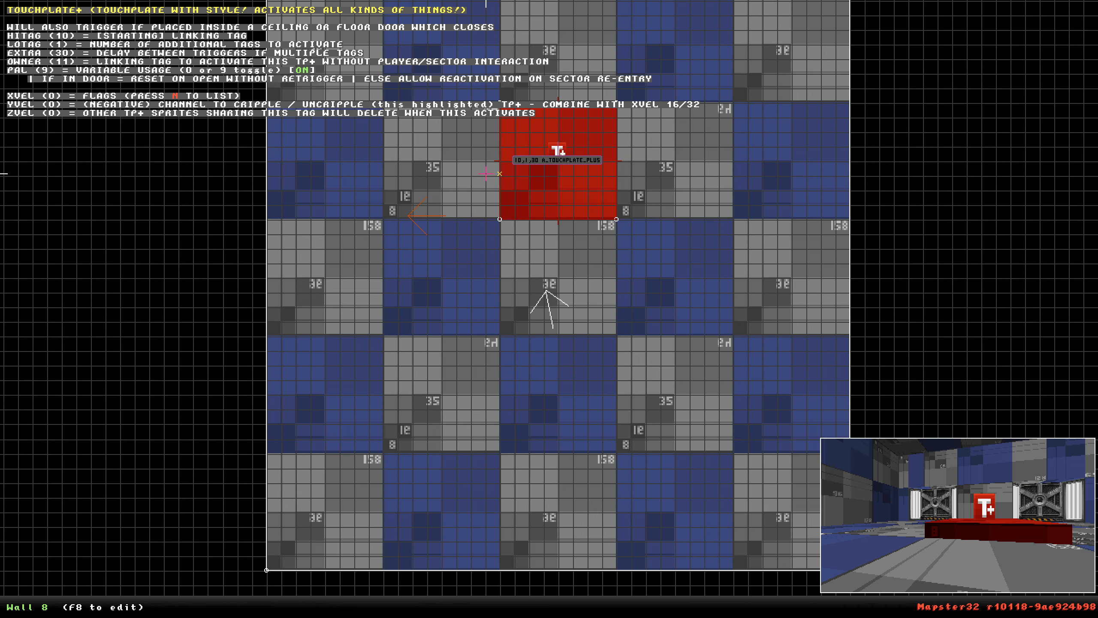
scroll(545, 162, "down", 3)
right_click_drag(549, 185, 630, 196)
scroll(550, 309, "up", 5)
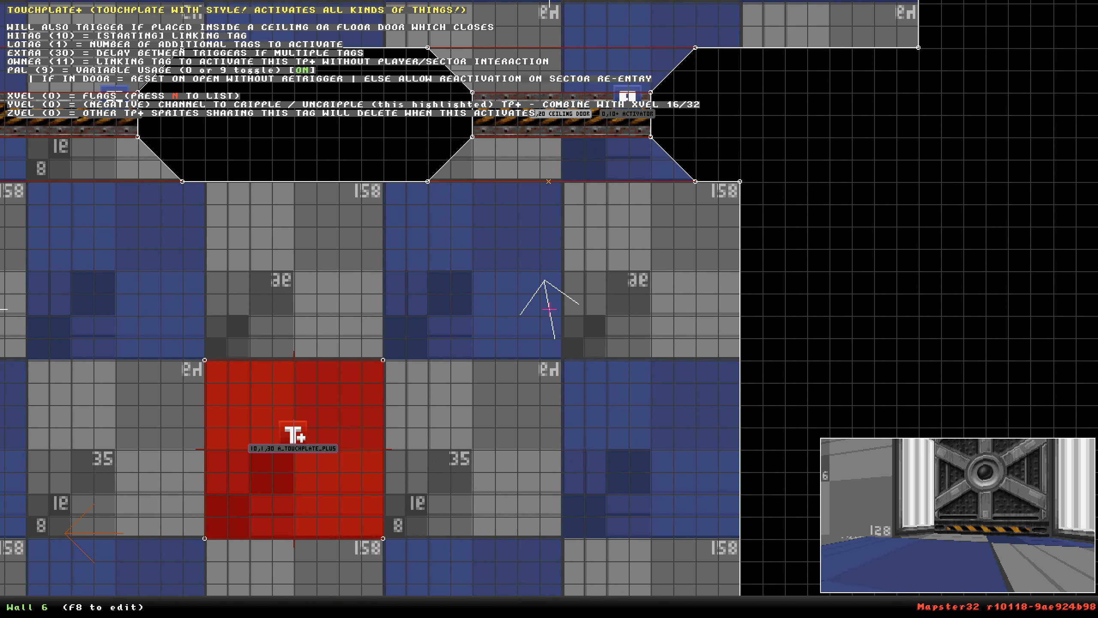
Raise the second door's ceiling in 3D view so that door stands open.
key("KP_Enter")
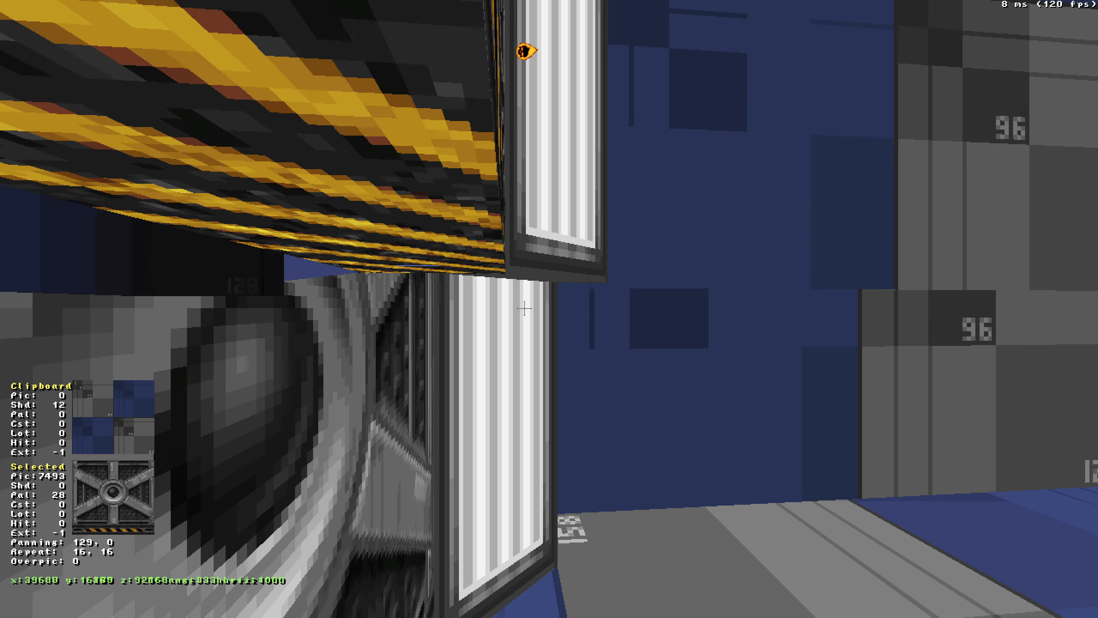
left_click(483, 123)
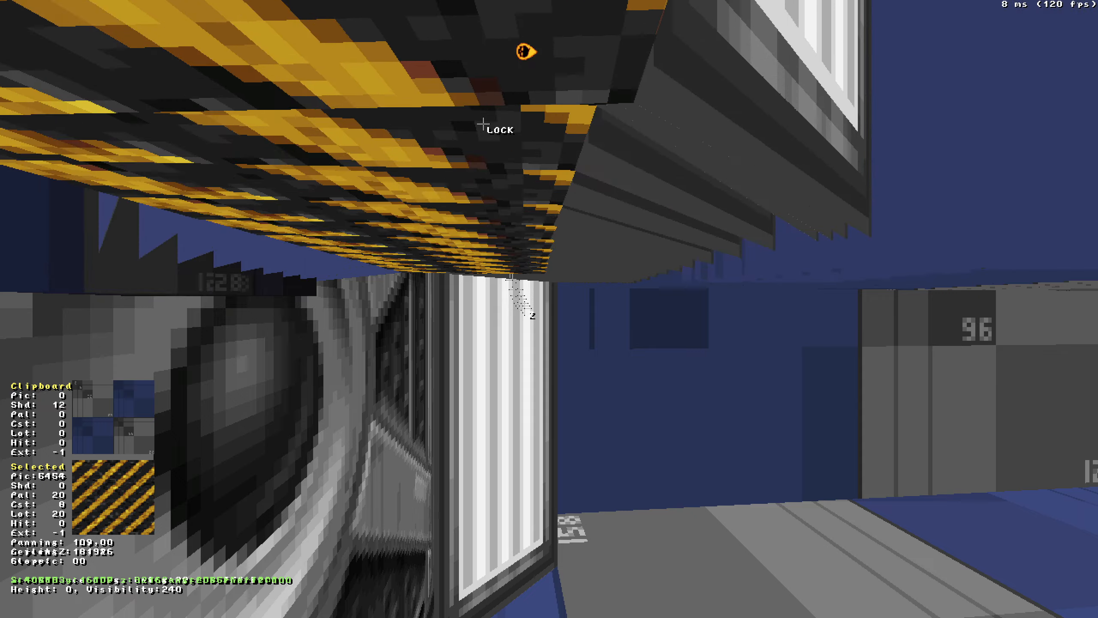
key("Down")
key("Page_Up")
key("Page_Up")
key("Page_Up")
key("Page_Up")
key("Page_Up")
key("Page_Up")
key("Page_Up")
key("Page_Up")
key("Page_Up")
key("Page_Up")
key("Page_Up")
key("Page_Up")
key("Page_Up")
key("Page_Up")
key("Page_Up")
left_click_drag(483, 123, 491, 96)
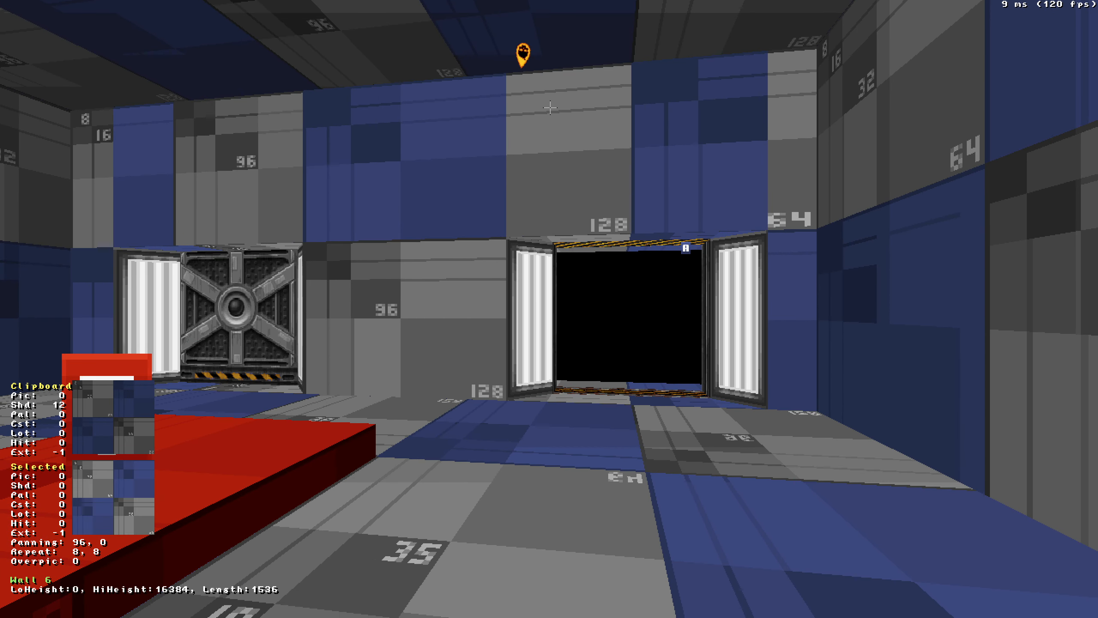
key("a")
left_click_drag(550, 107, 548, 108)
key("KP_Enter")
Move the player start above the touchplate and reset the touchplate's lo-tag and extra to 0.
right_click_drag(529, 141, 549, 305)
scroll(548, 312, "down", 2)
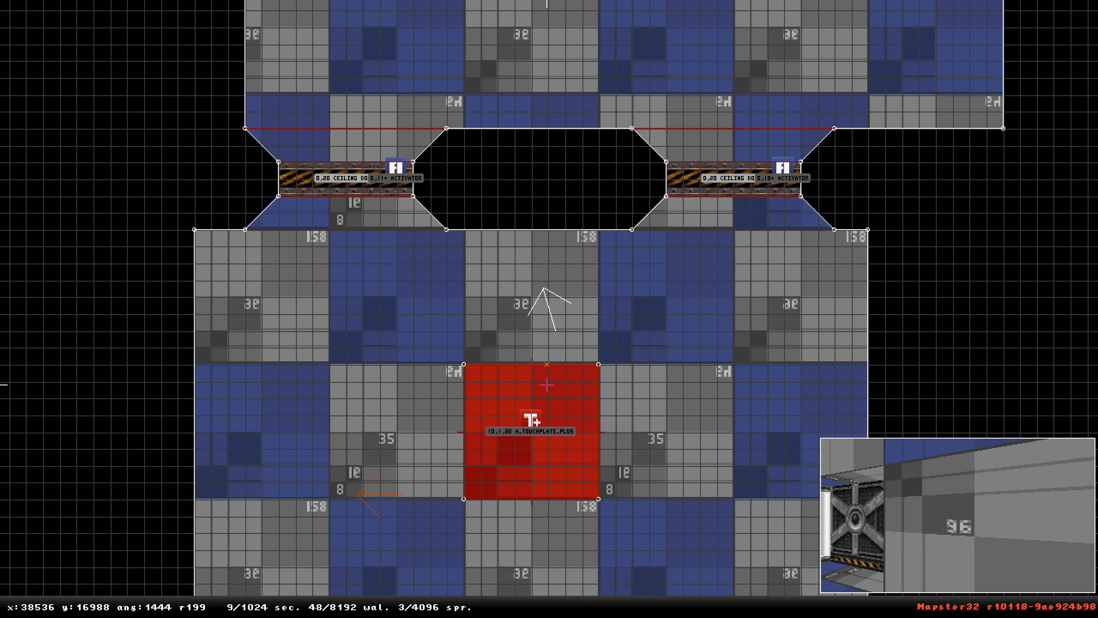
mouse_move(537, 422)
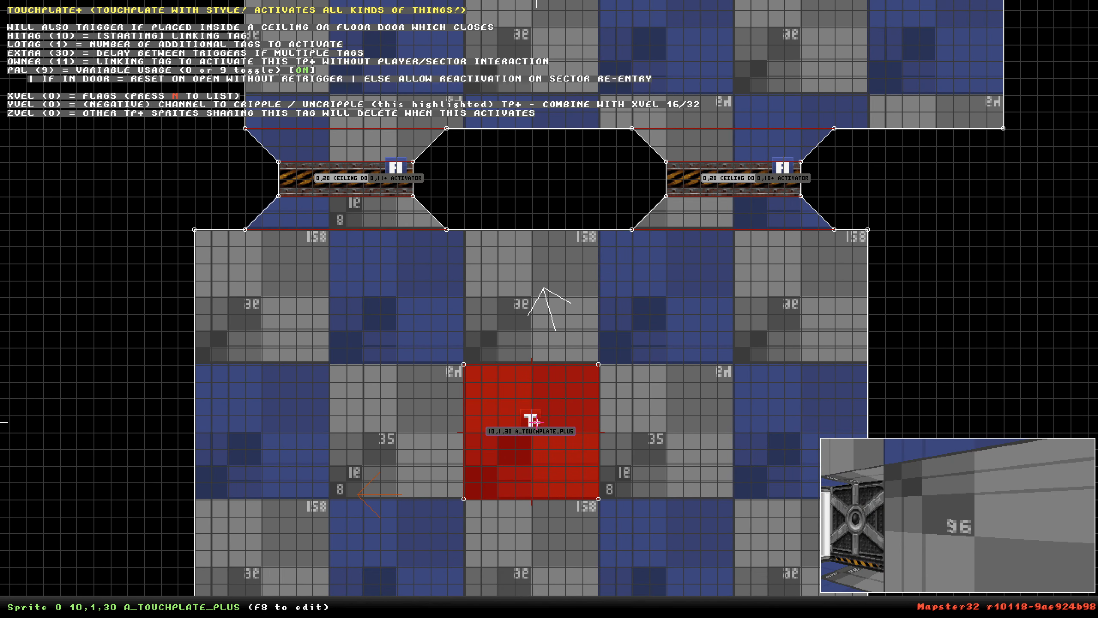
key("t")
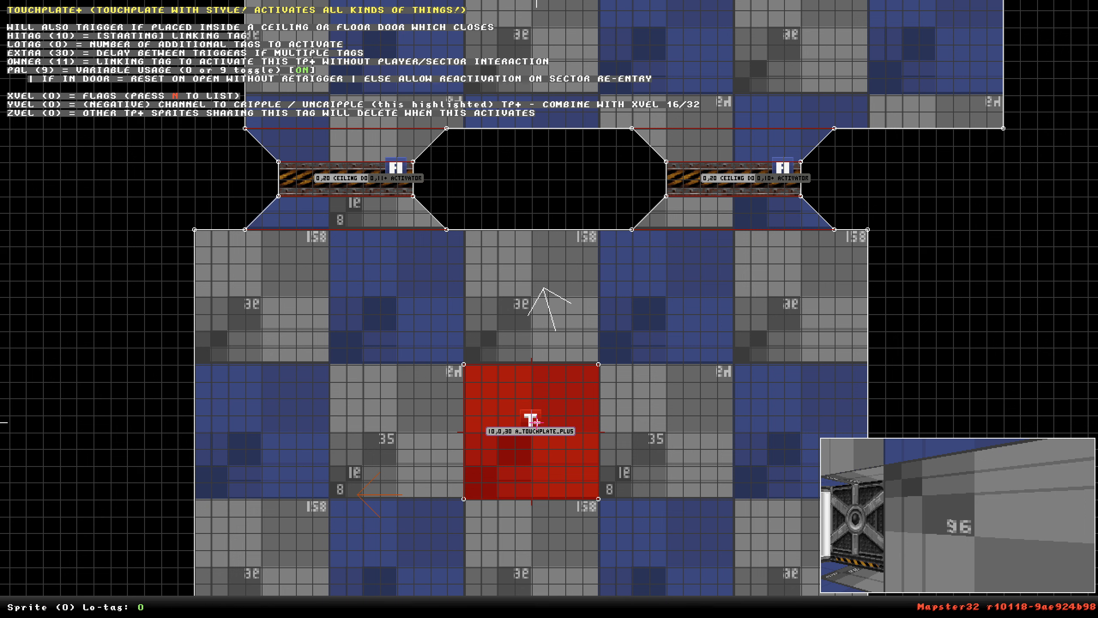
key("Return")
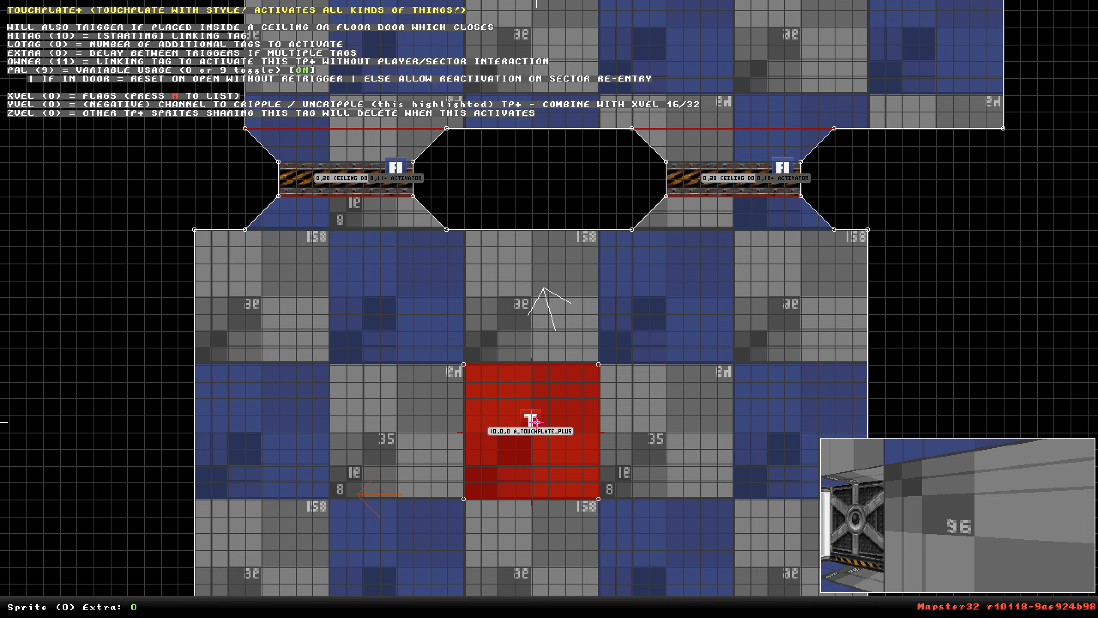
Set the touchplate sprite's pal to 0 in the sprite editor.
key("F8")
key("Right")
key("Down")
key("Down")
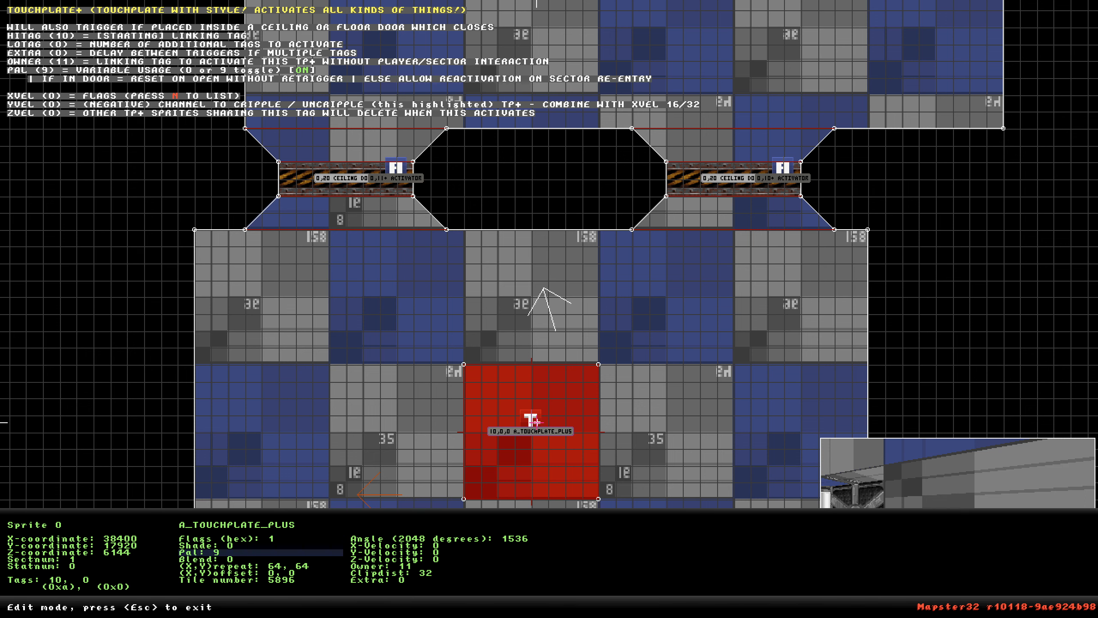
key("Return")
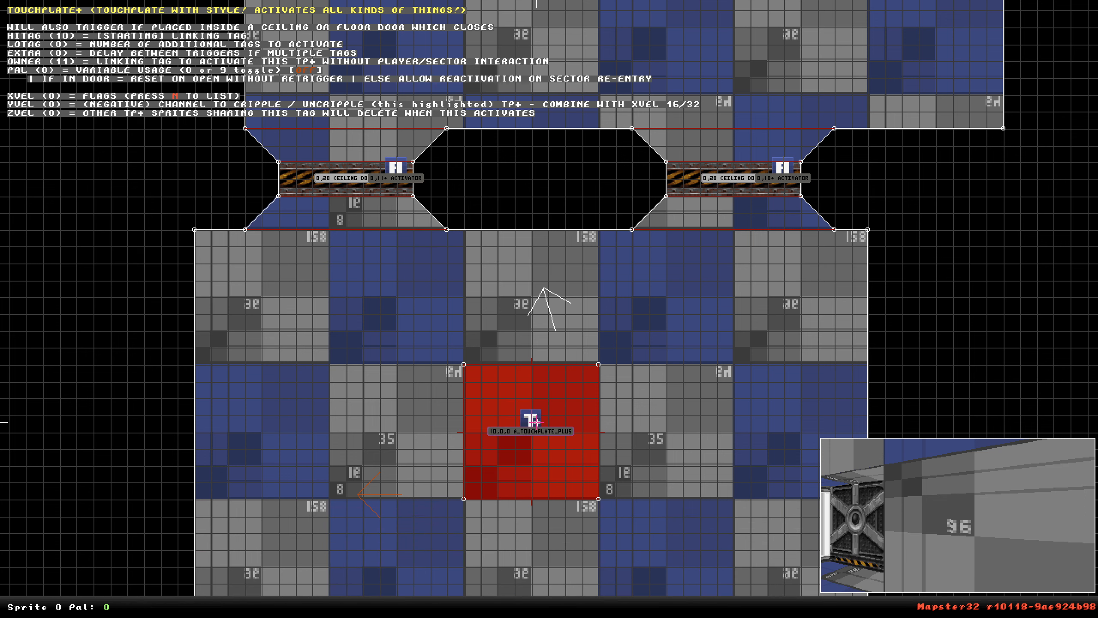
Move the touchplate sprite into the second door's sector and set its hi-tag to 11.
left_click_drag(536, 422, 682, 168)
key("alt+h")
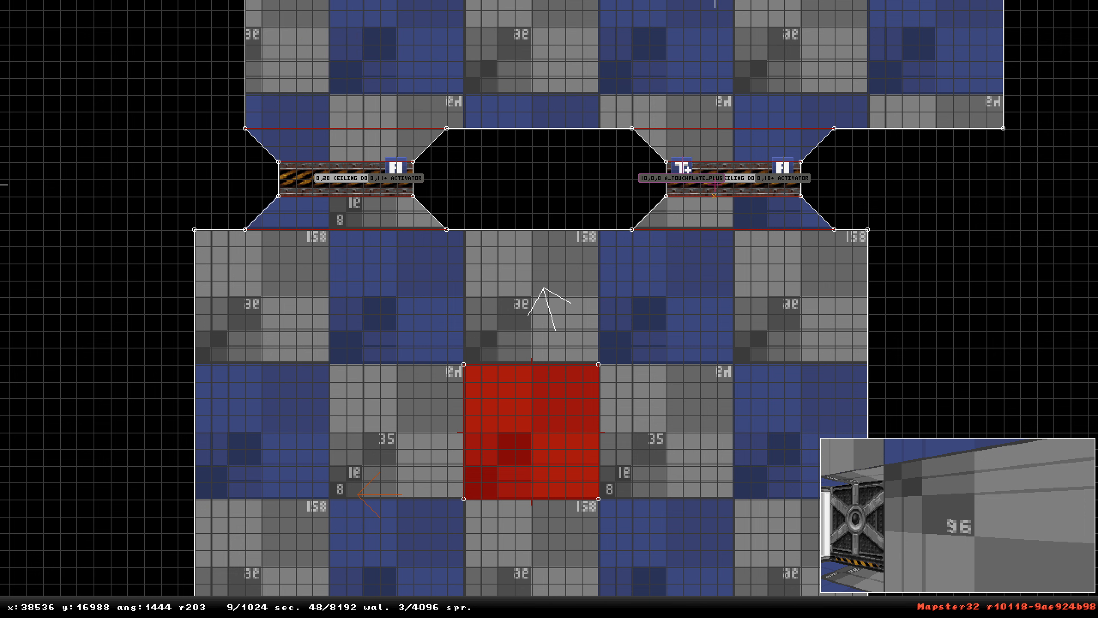
key("alt+h")
key("Return")
scroll(684, 173, "down", 5)
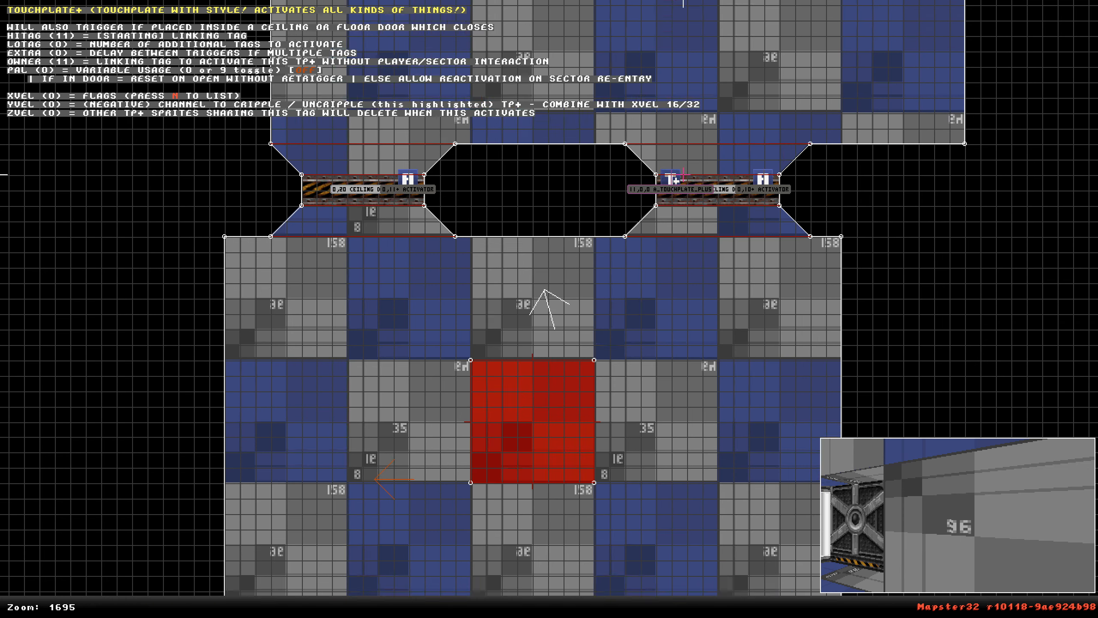
Draw a new sector bridging the gap between the two doorways.
right_click(656, 350)
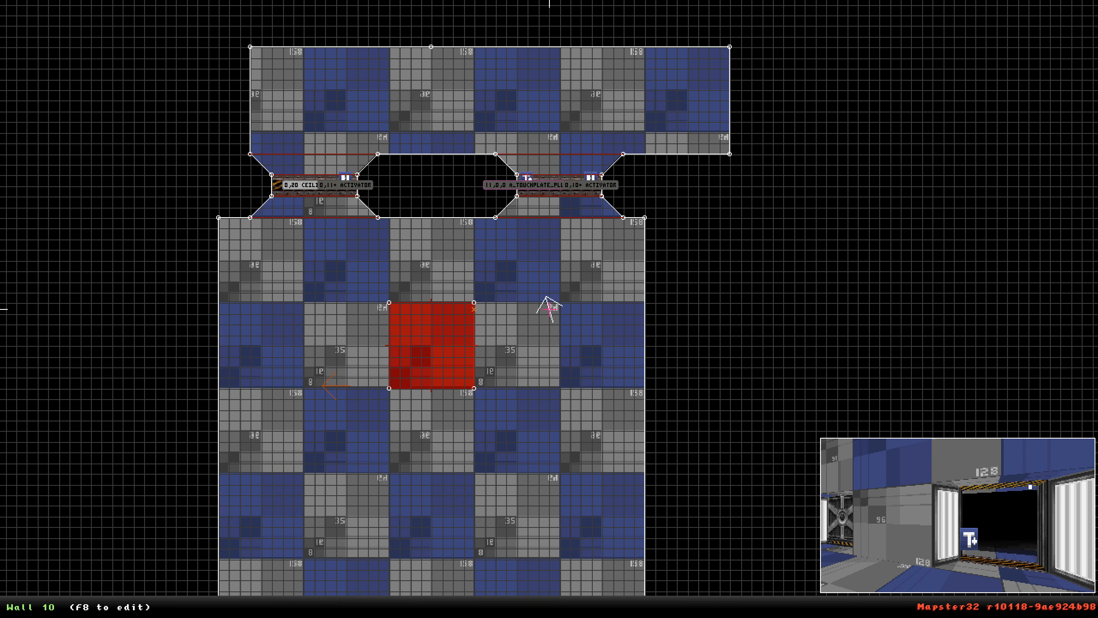
key("space")
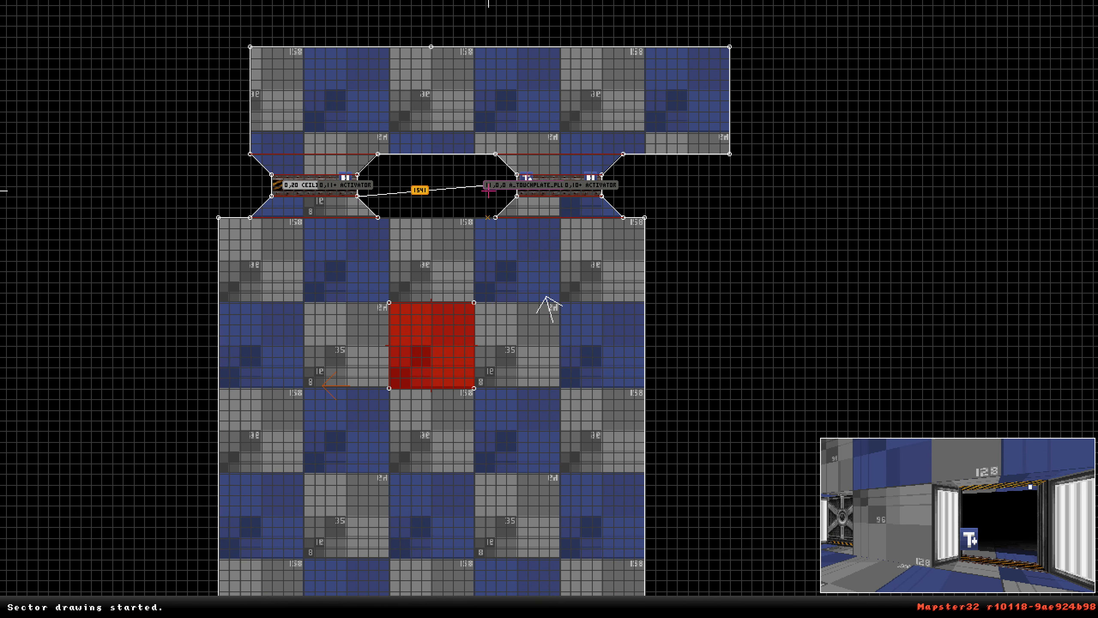
key("space")
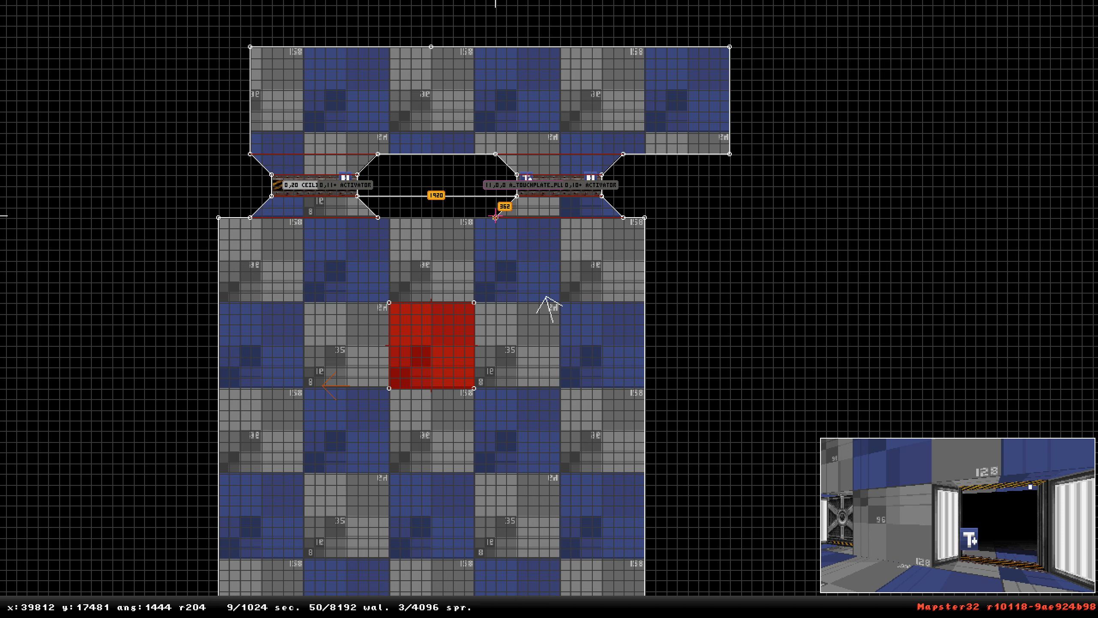
key("space")
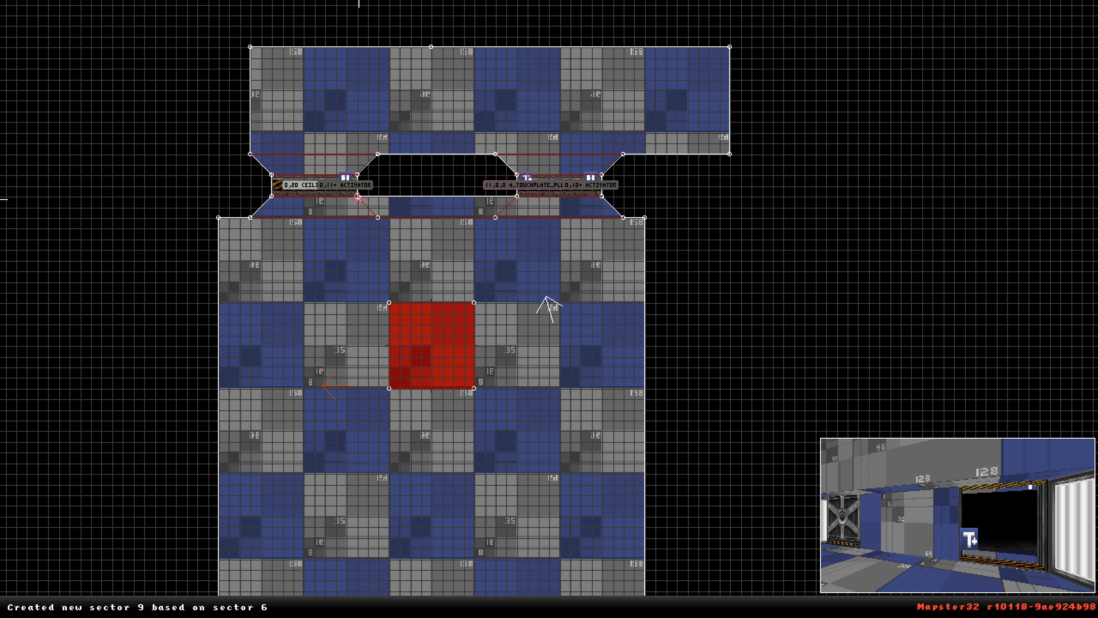
Launch a playtest of the map and walk up to the doors.
key("KP_Enter")
key("KP_Enter")
key("ctrl+p")
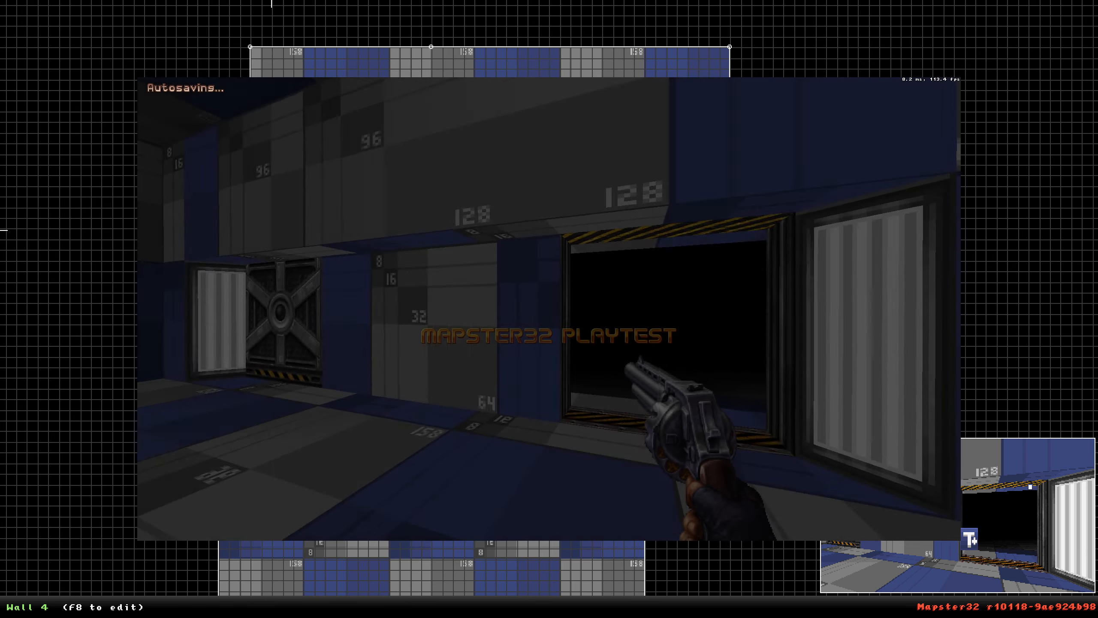
key("w")
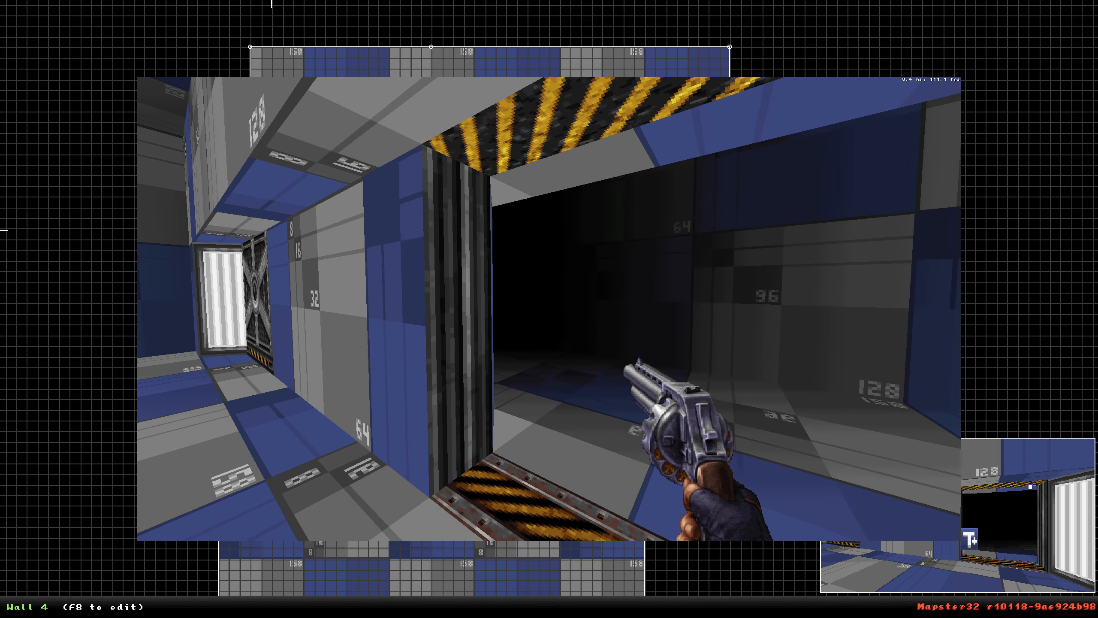
key("s")
Open the game console and set the trigger gamevar to 10 with setvar trigger 10.
key("grave")
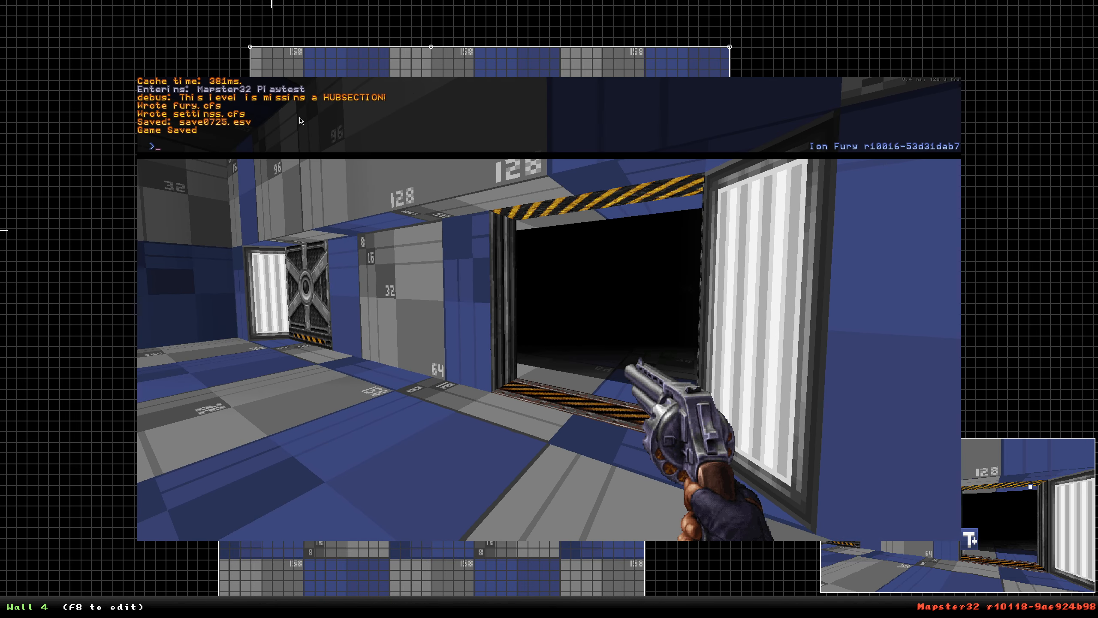
type("SETVAR TRIGGER 10")
key("Return")
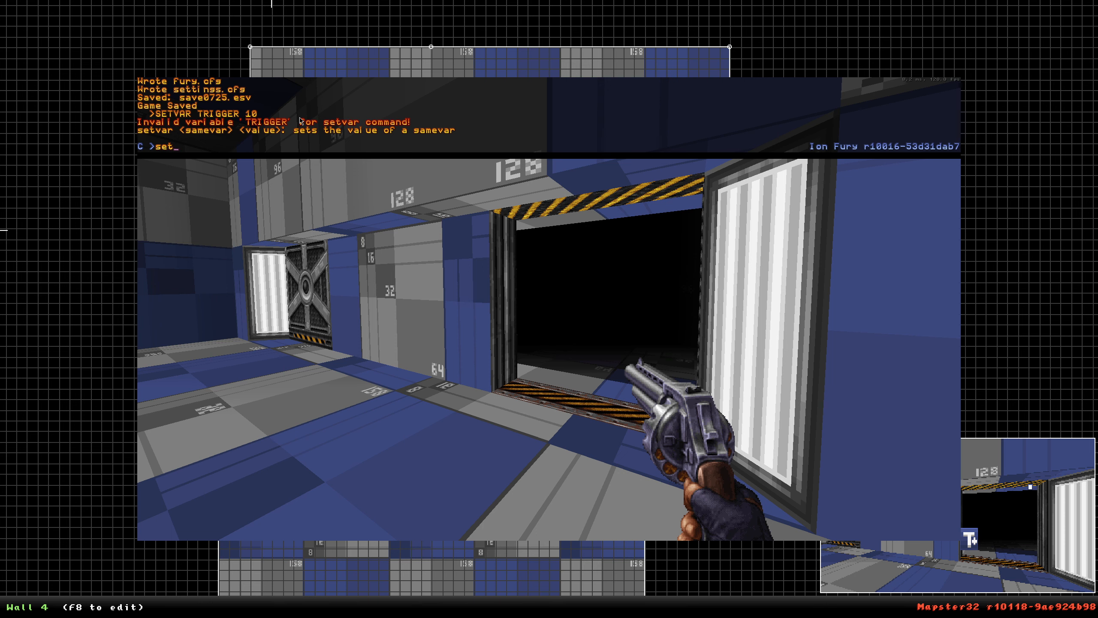
key("Return")
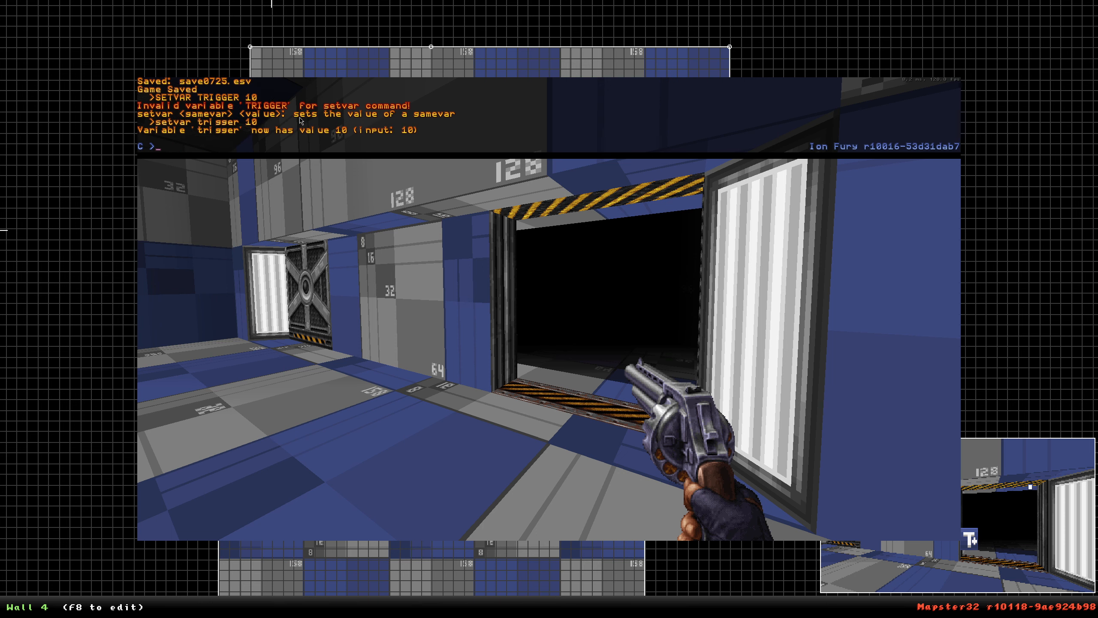
key("Return")
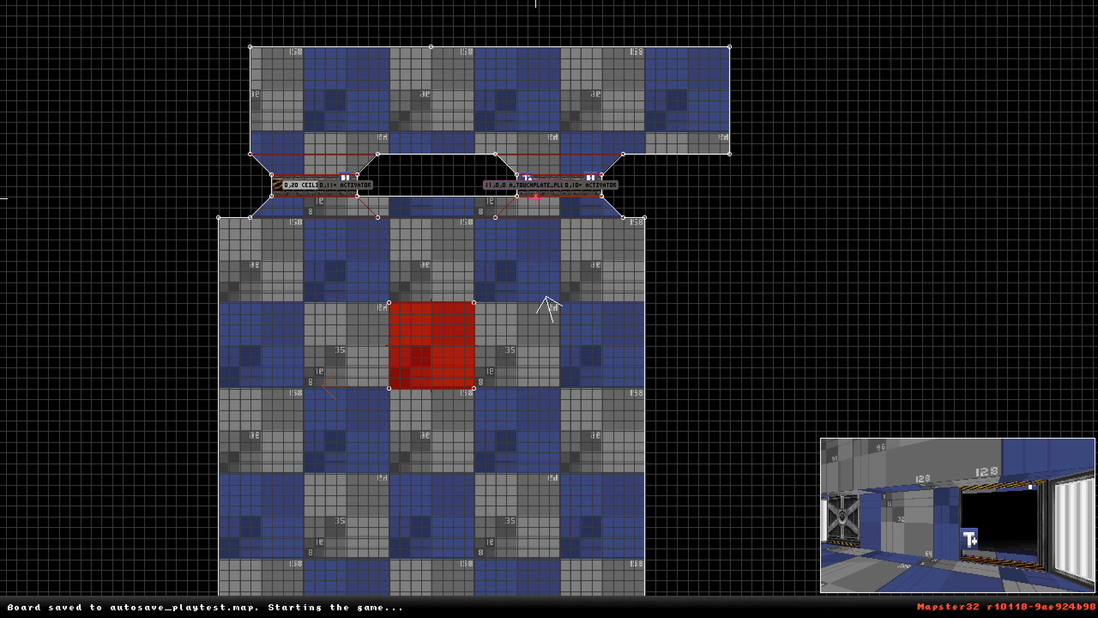
Delete the activator sprite in the second door's sector and leave the playtest with the exit console command.
scroll(536, 198, "up", 2)
key("Delete")
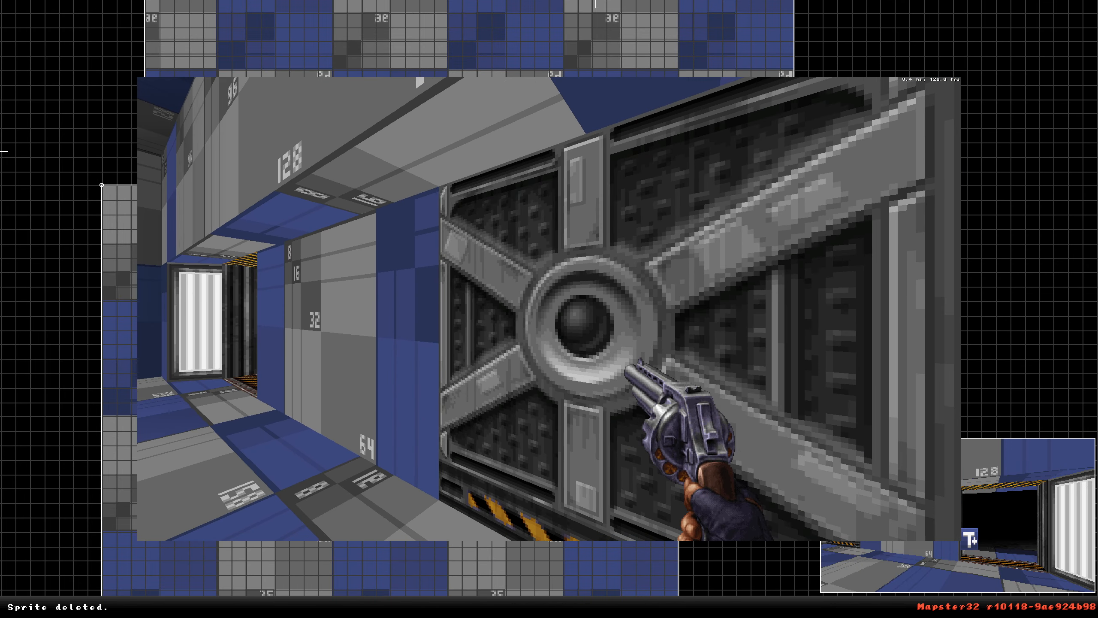
key("grave")
type("exit")
key("Return")
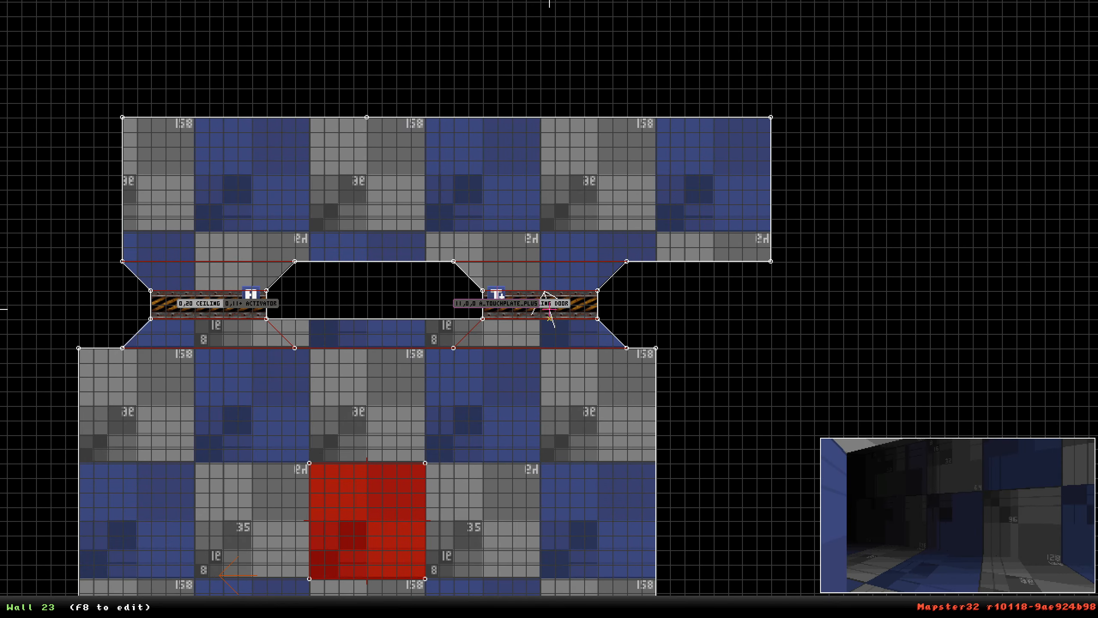
Inspect the doors and touchplate in 3D view, then return to the 2D map around the doorways.
scroll(549, 309, "up", 5)
key("KP_Enter")
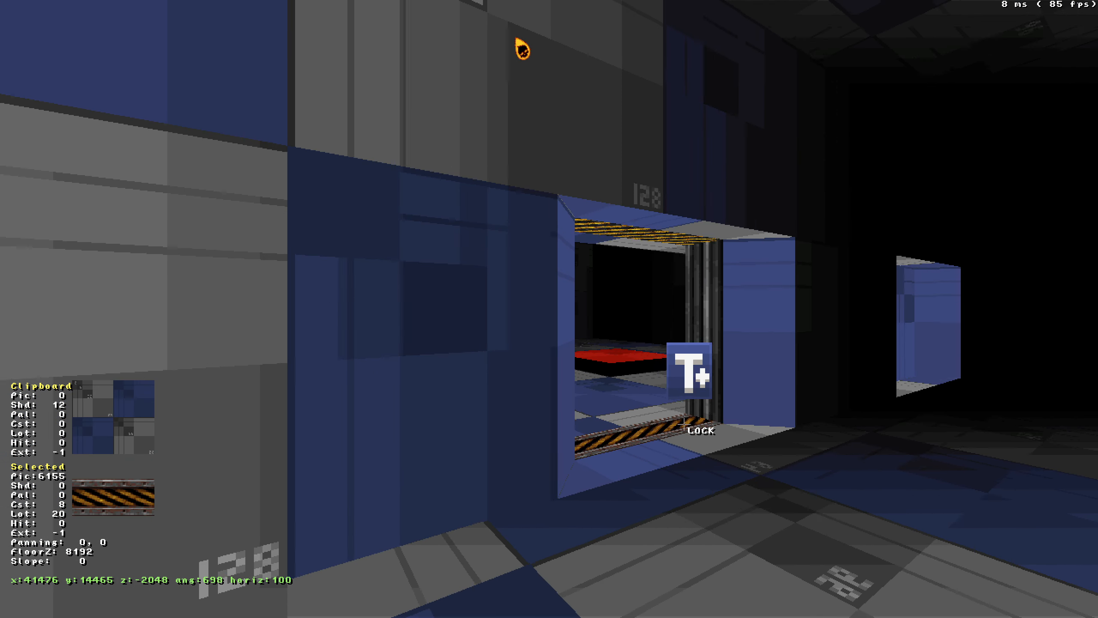
middle_click_drag(685, 424, 682, 423)
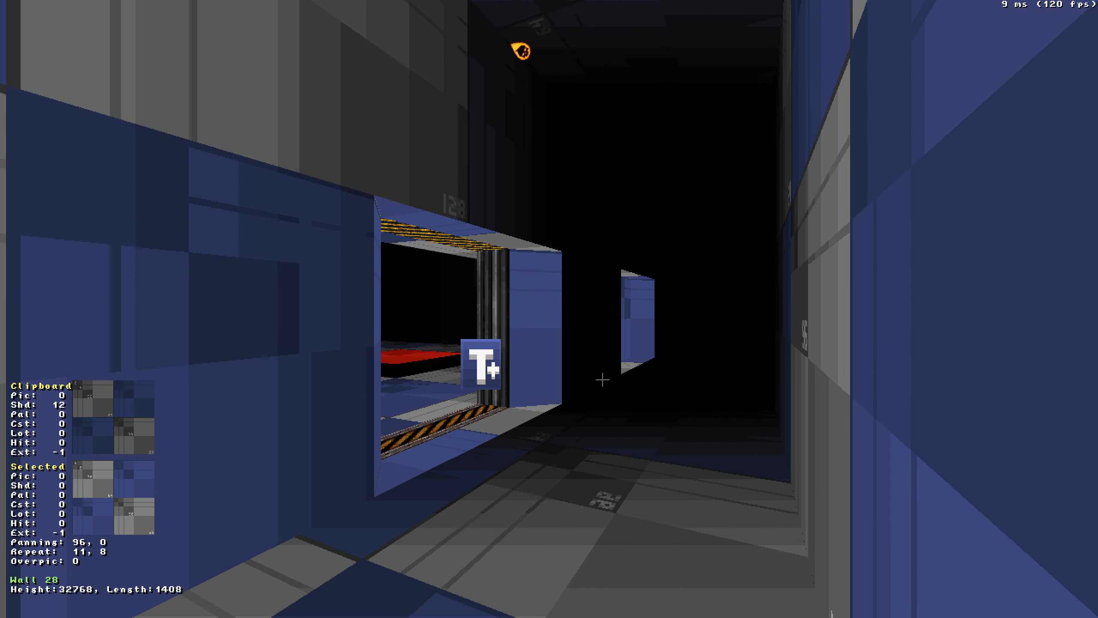
key("KP_Enter")
scroll(511, 327, "down", 5)
right_click_drag(510, 326, 549, 310)
scroll(550, 311, "up", 2)
mouse_move(426, 225)
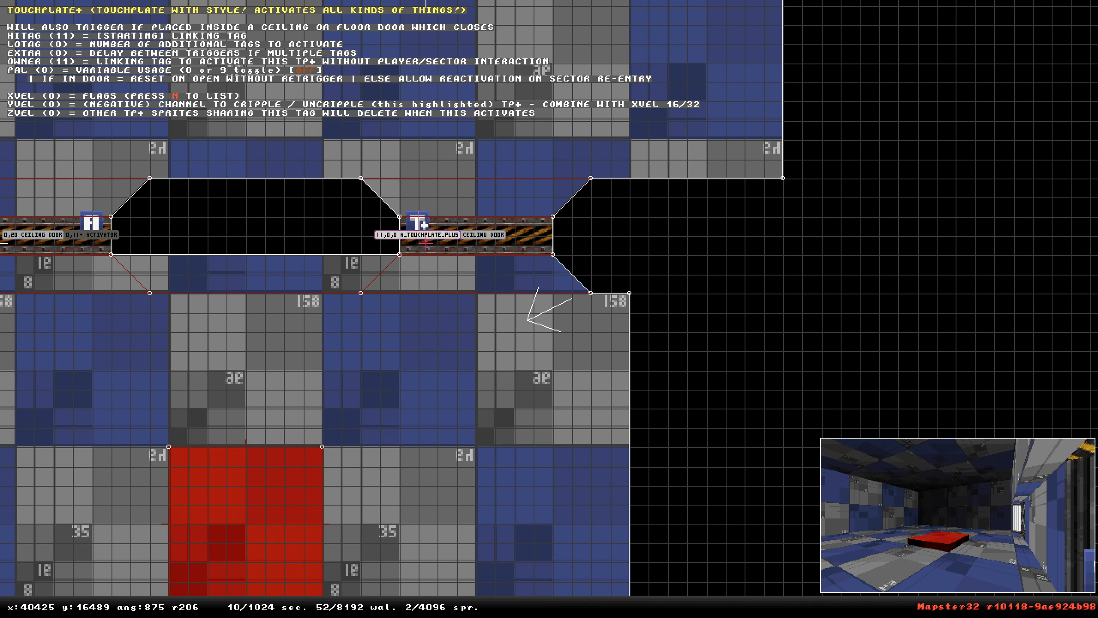
left_click_drag(426, 226, 457, 138)
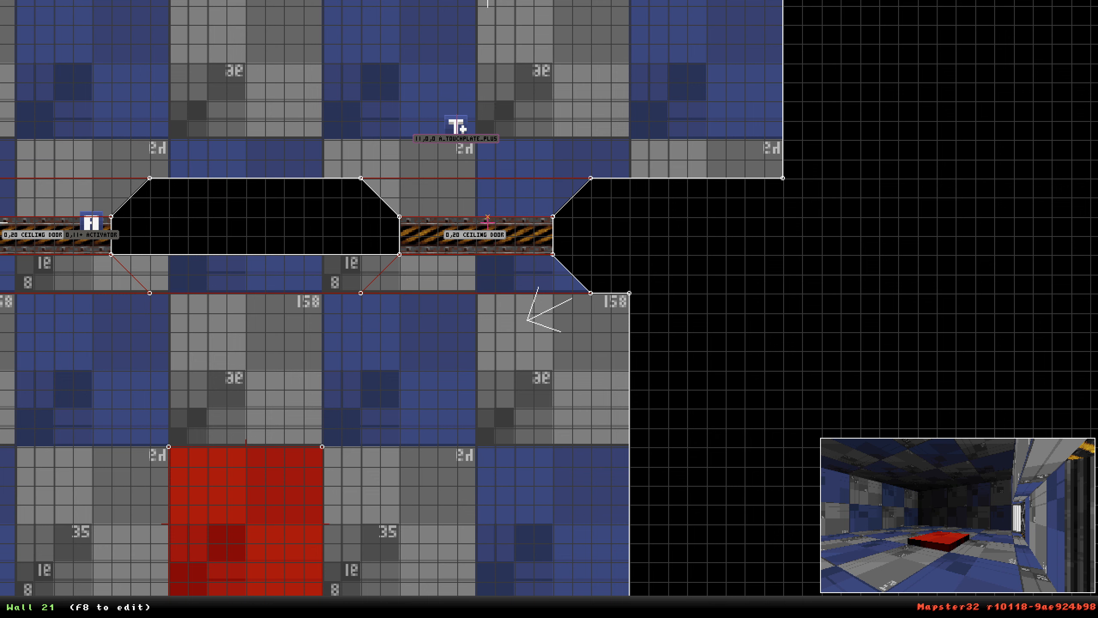
mouse_move(447, 126)
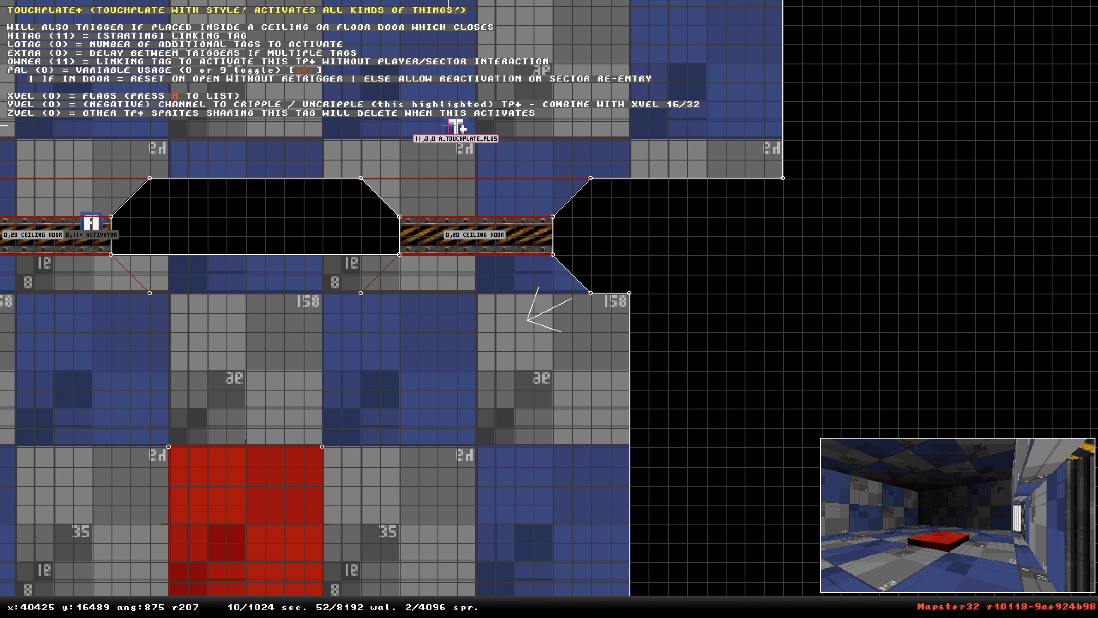
left_click_drag(447, 125, 408, 223)
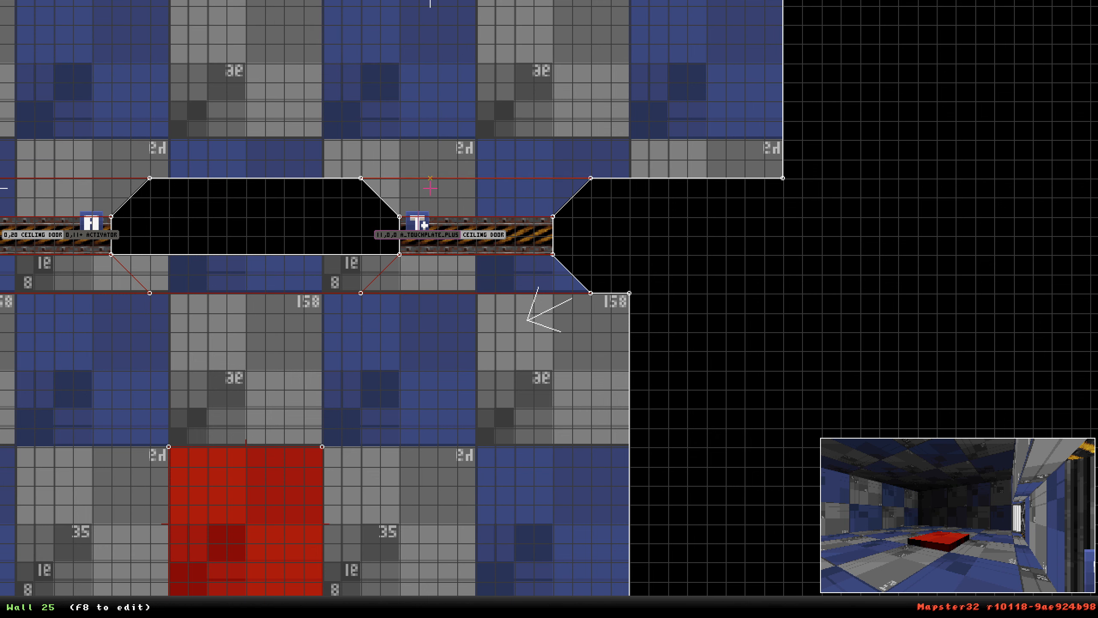
Draw a small standalone four-sided sector east of the map and move the touchplate sprite into it.
right_click(442, 204)
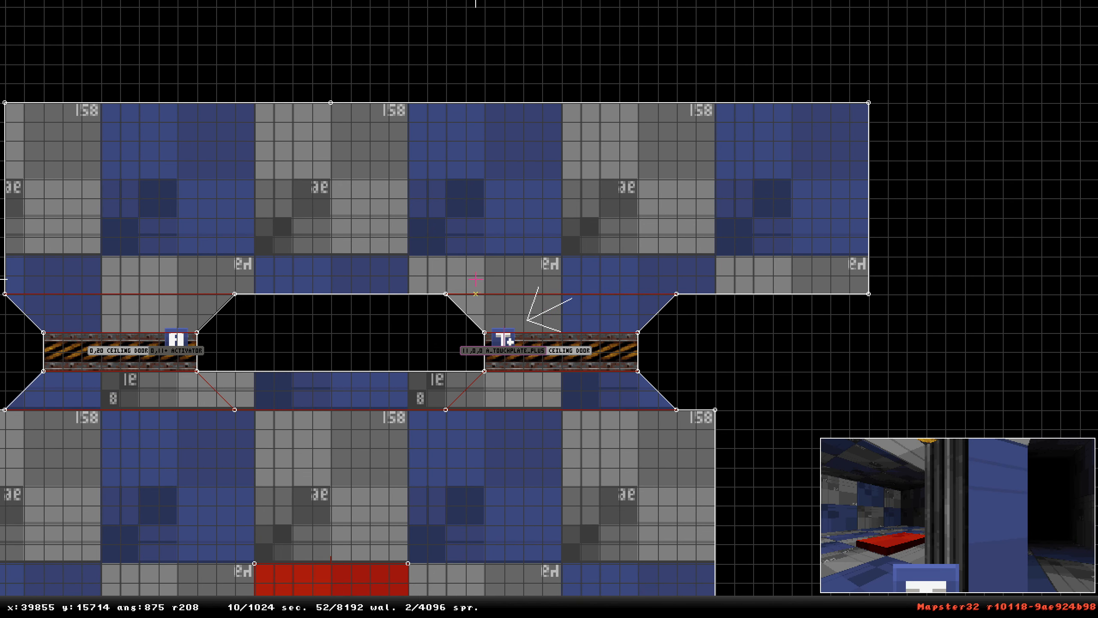
mouse_move(515, 365)
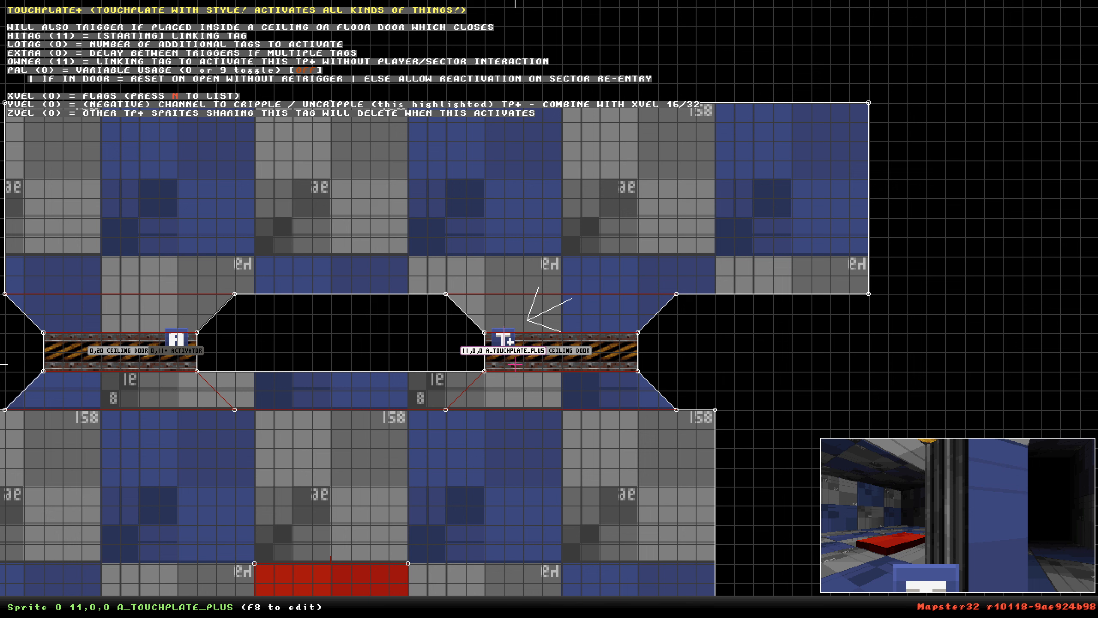
key("space")
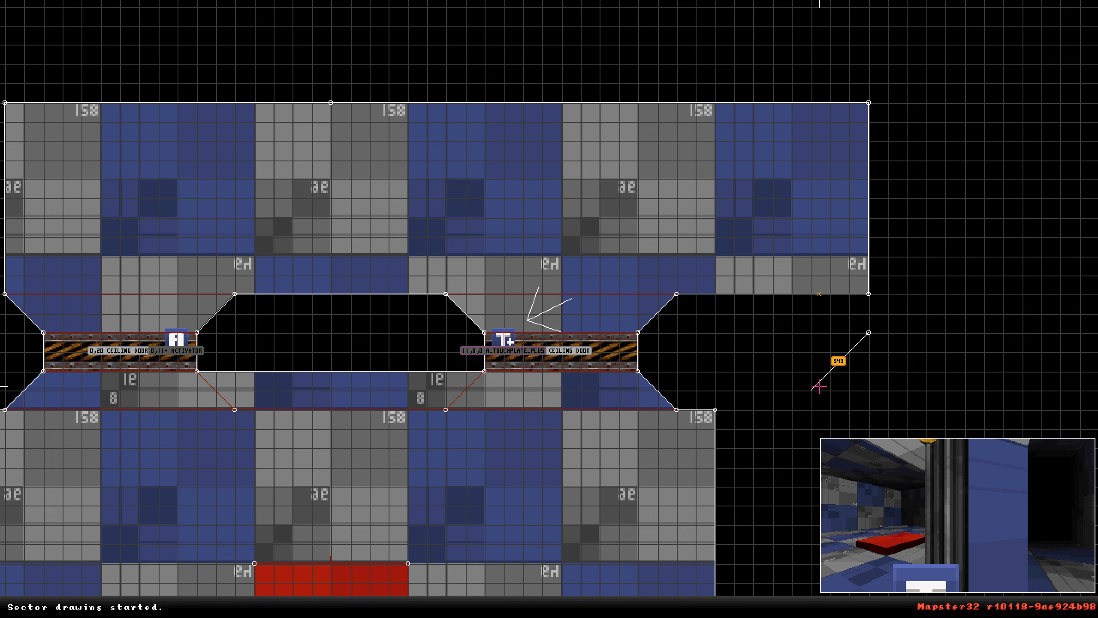
key("space")
key("space")
key("space")
key("space")
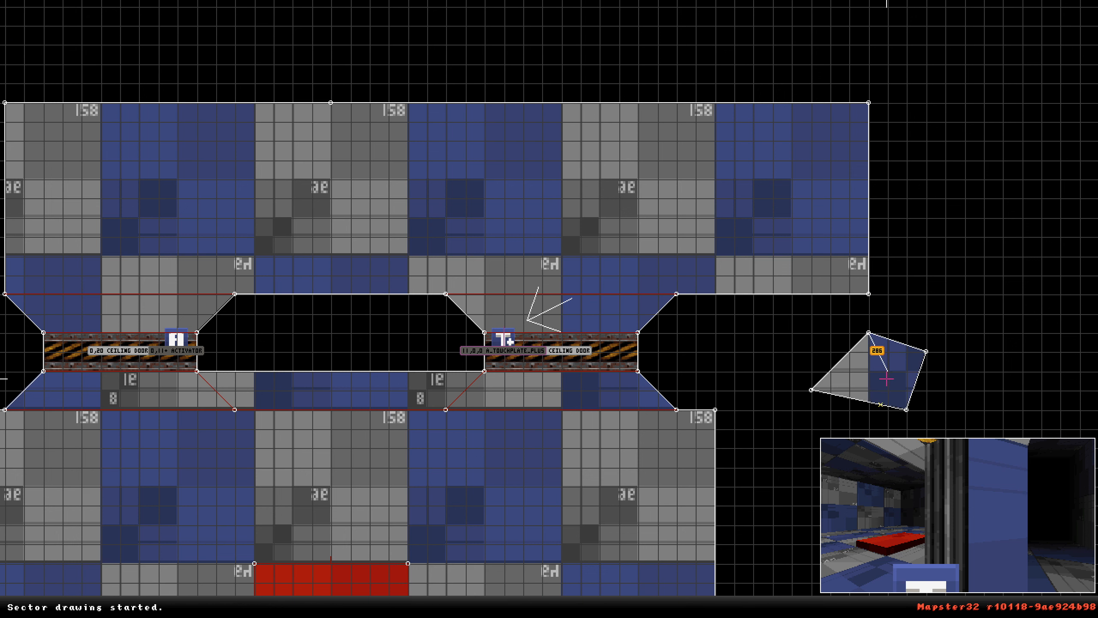
left_click_drag(601, 366, 869, 377)
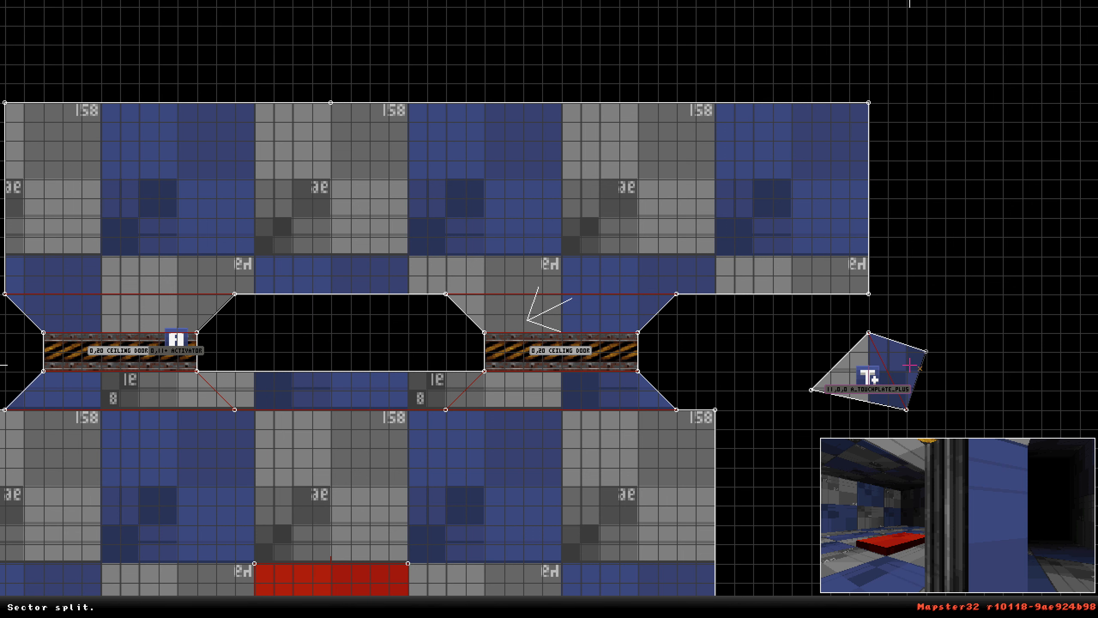
Set the touchplate sprite's owner to 14.
mouse_move(882, 381)
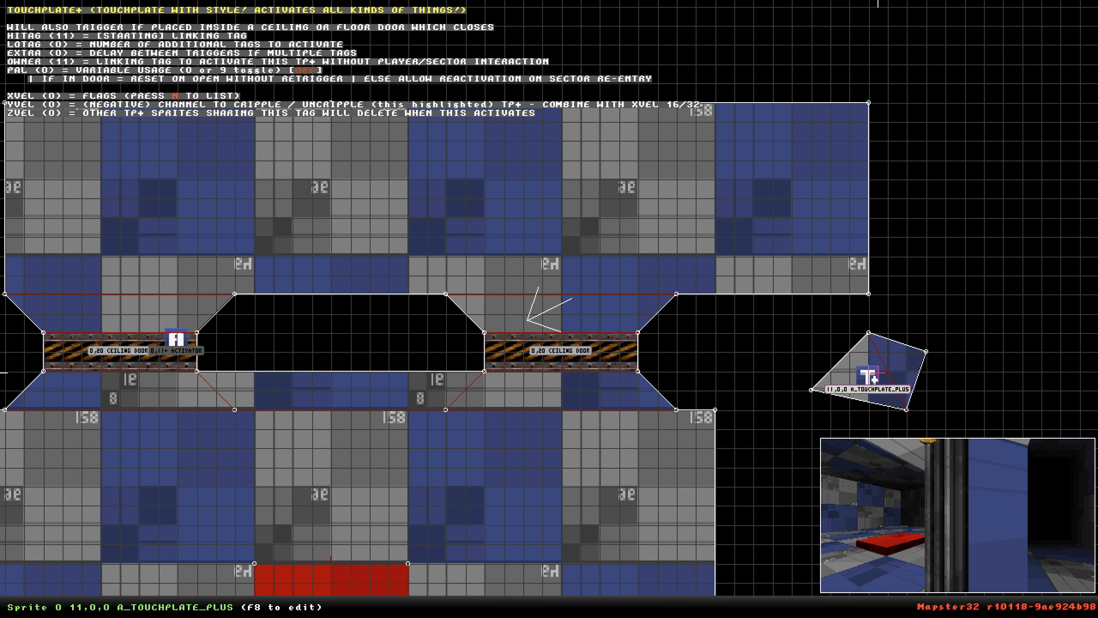
key("alt+o")
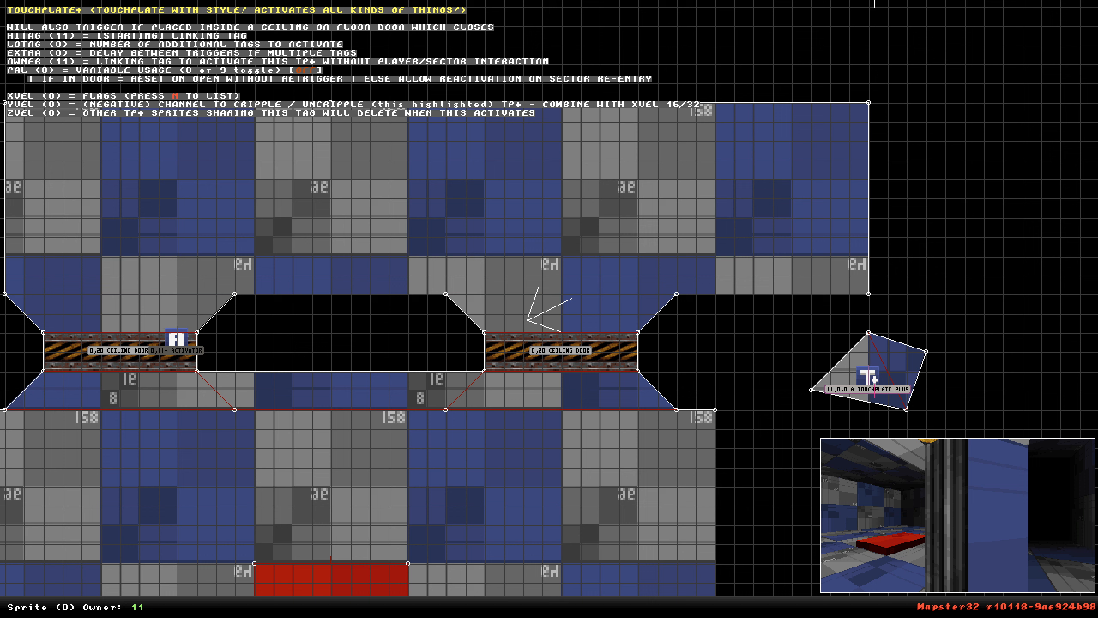
type("4")
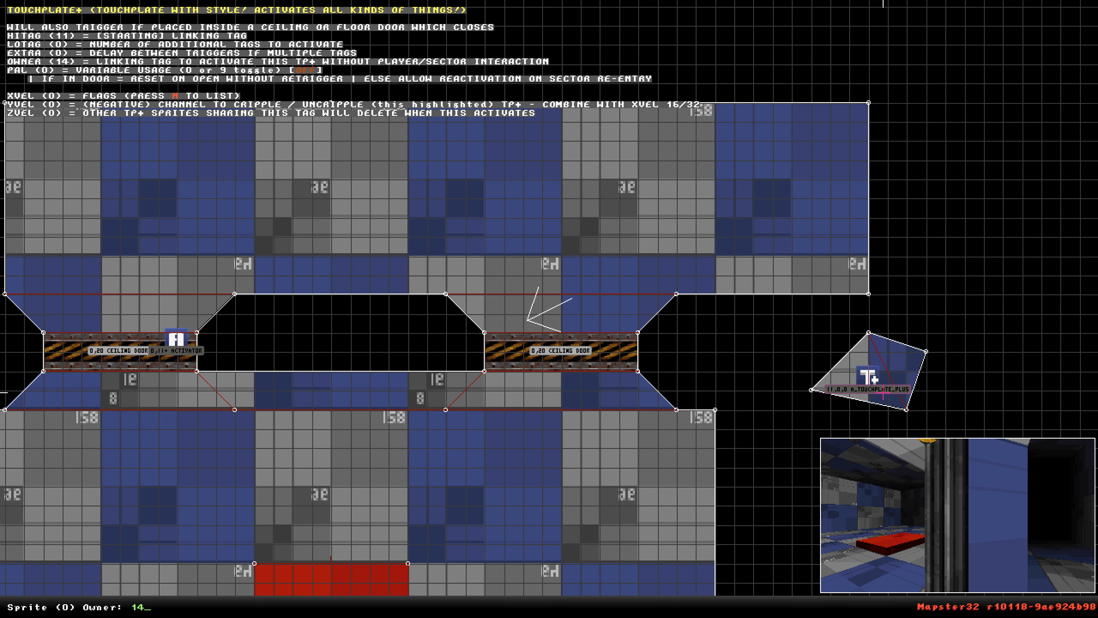
key("Return")
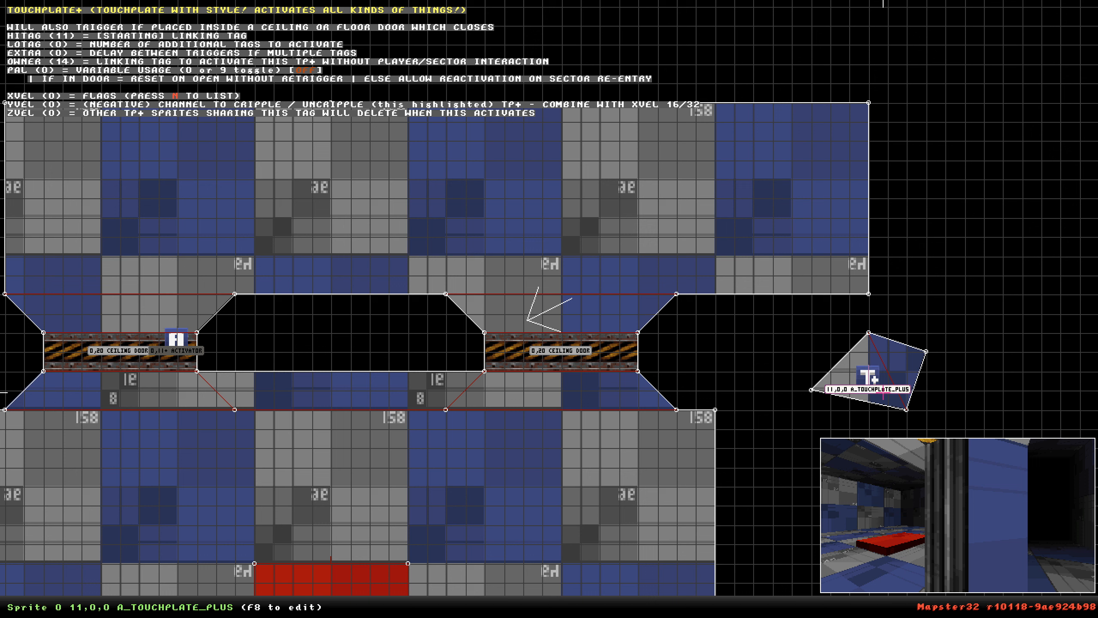
Set the touchplate sprite's owner to 100.
key("alt+o")
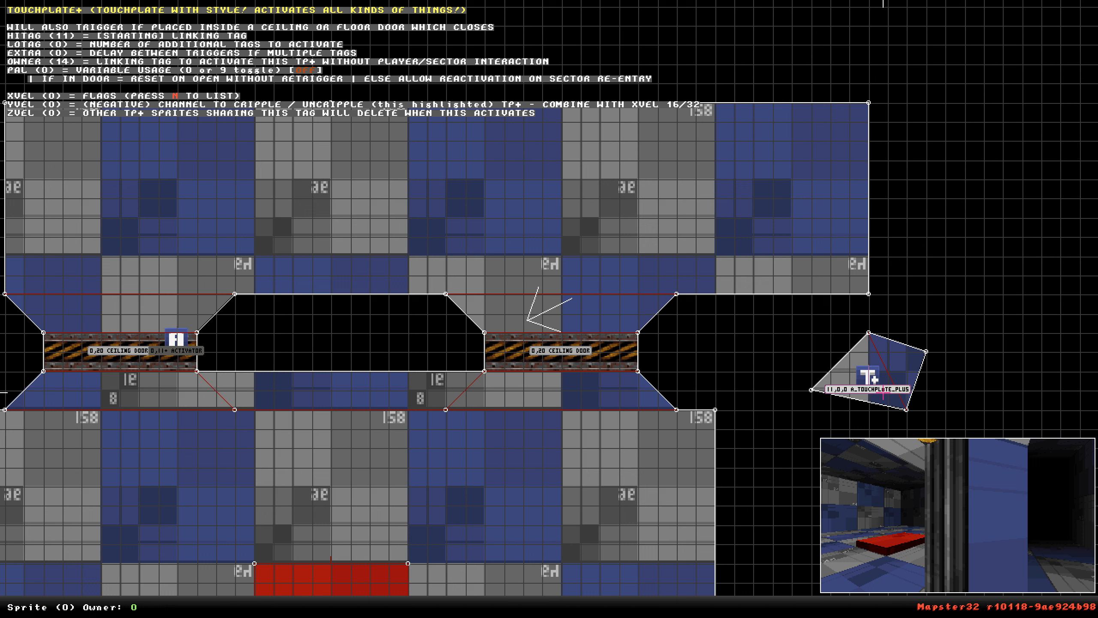
type("100")
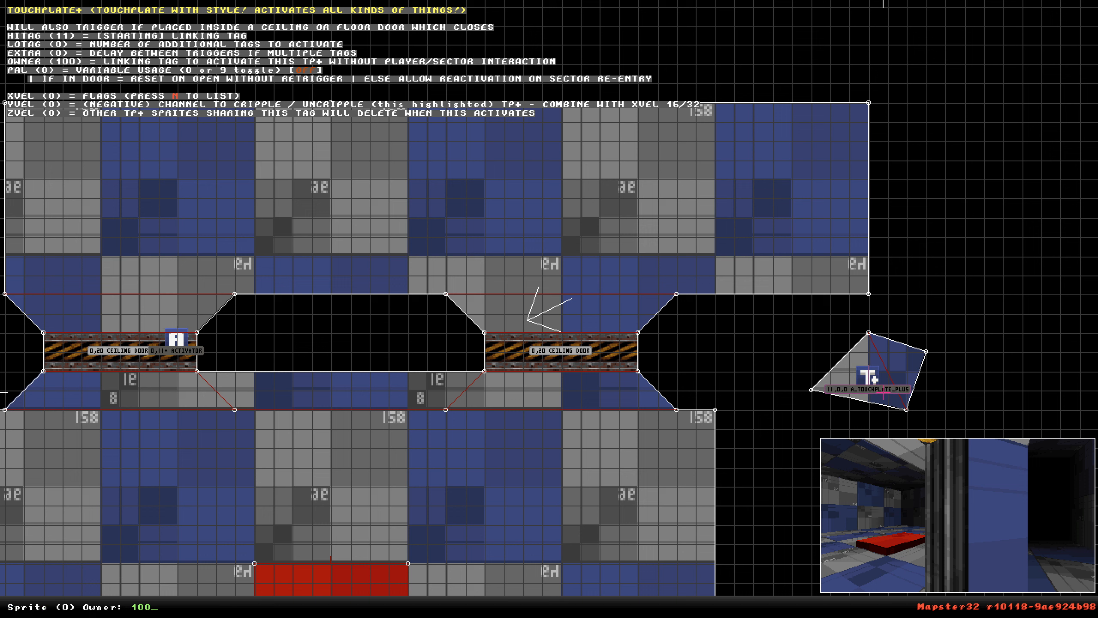
key("Return")
Delete the small standalone sector and move the touchplate sprite into the second door's sector.
left_click_drag(882, 385, 435, 501)
scroll(524, 382, "down", 3)
right_click(436, 501)
left_click_drag(549, 309, 479, 395)
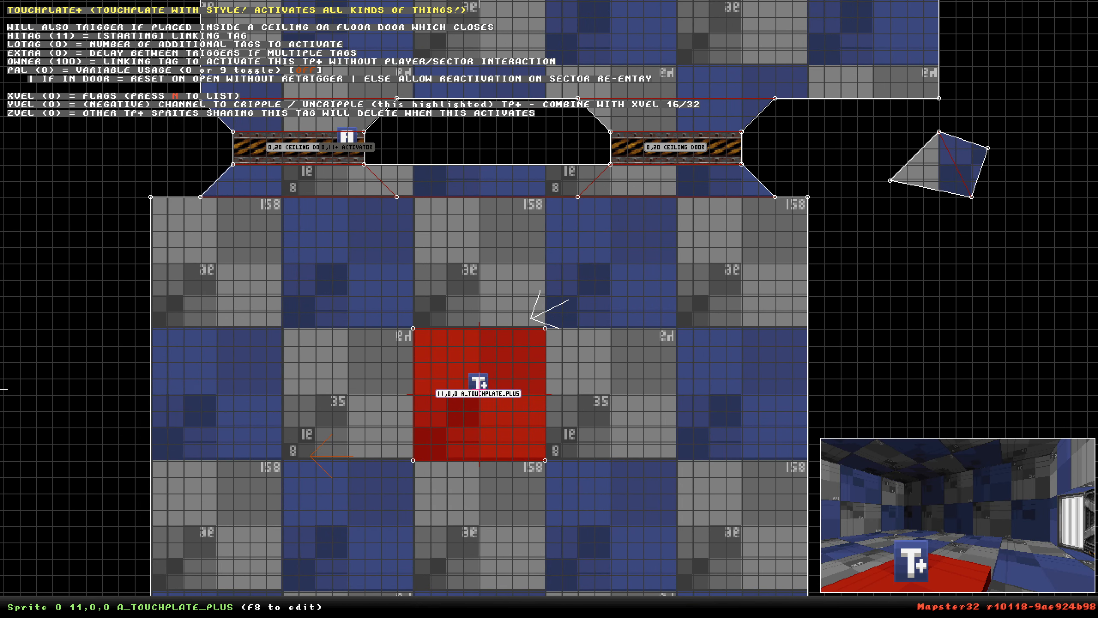
key("ctrl+Delete")
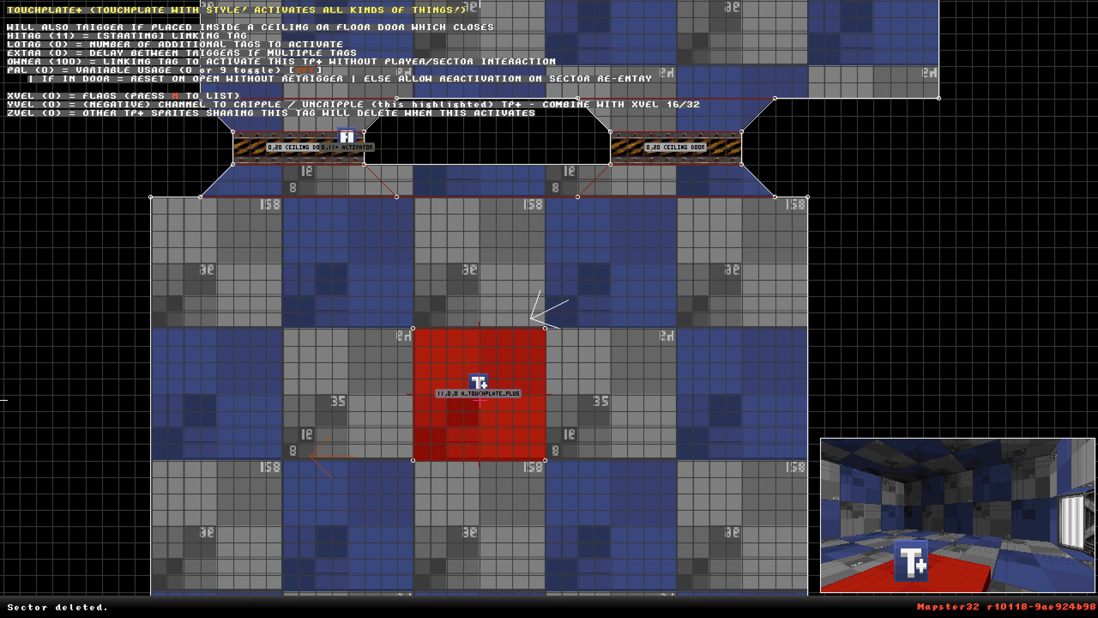
left_click_drag(479, 386, 642, 142)
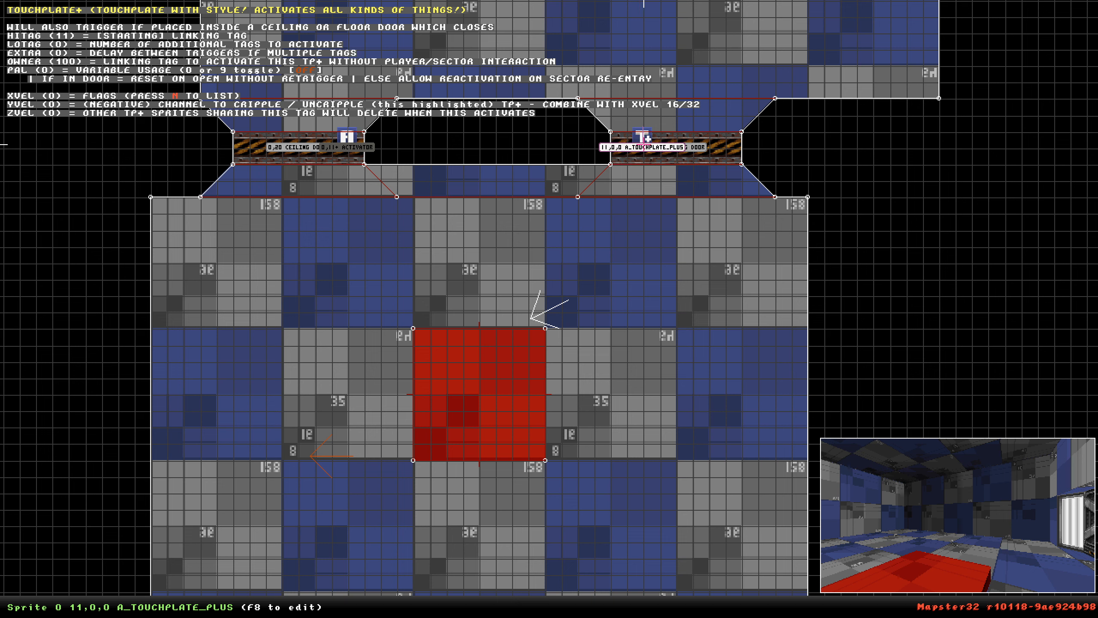
In 3D view, drop the touchplate sprite to the floor and close the second door by lowering its ceiling.
key("Return")
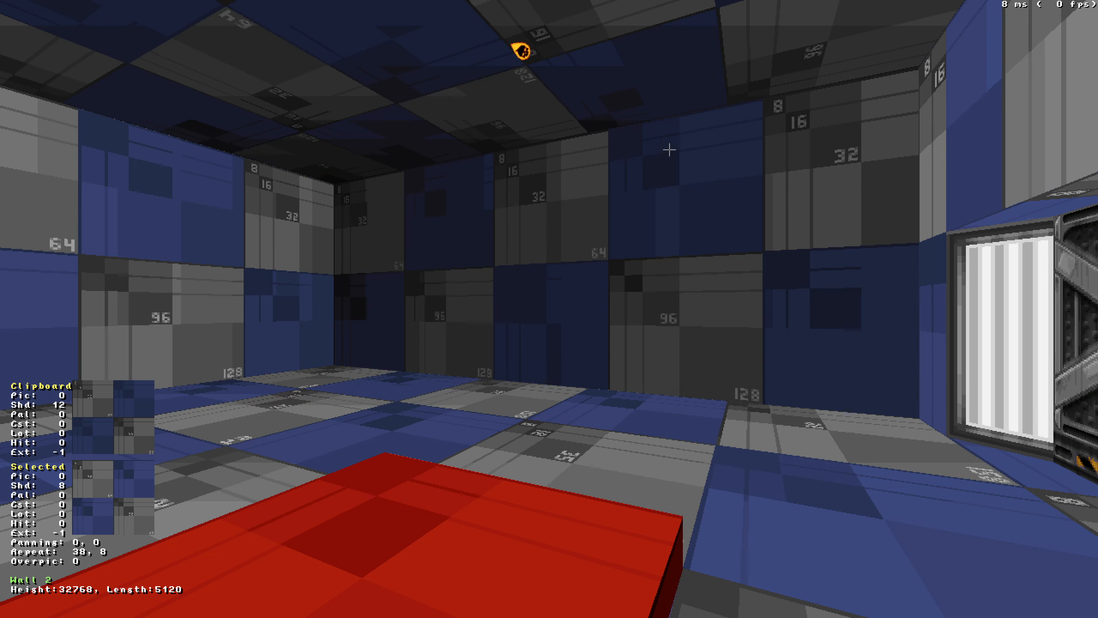
key("Up")
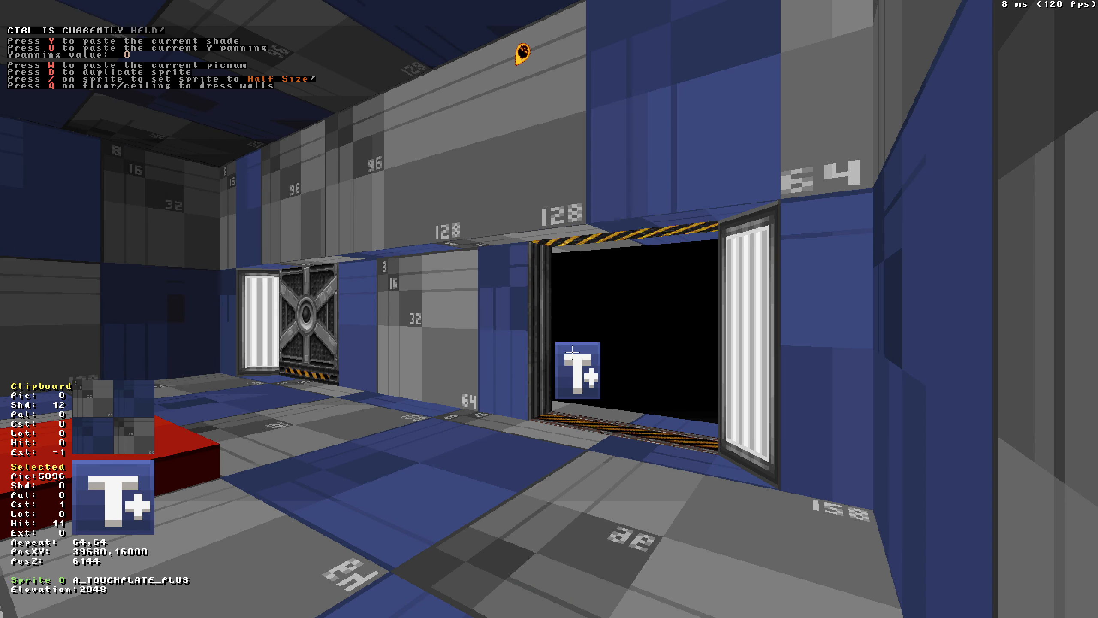
key("ctrl+Page_Down")
key("Page_Down")
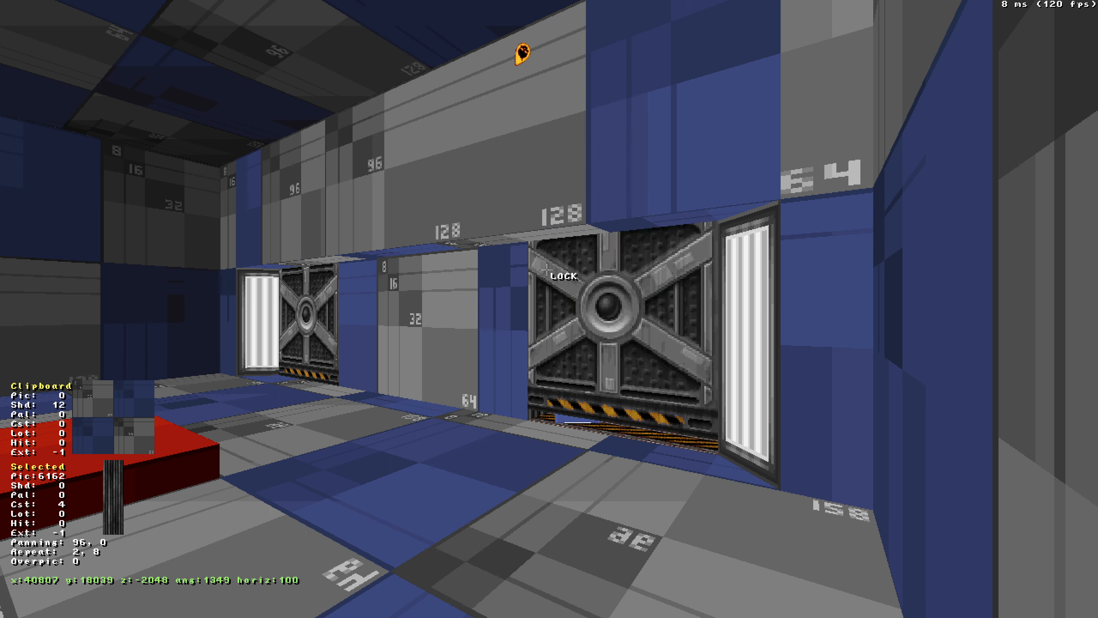
key("Down")
key("Return")
Insert a new sprite in front of the first door and set its tile to the cultist enemy, 12096.
scroll(546, 307, "down", 3)
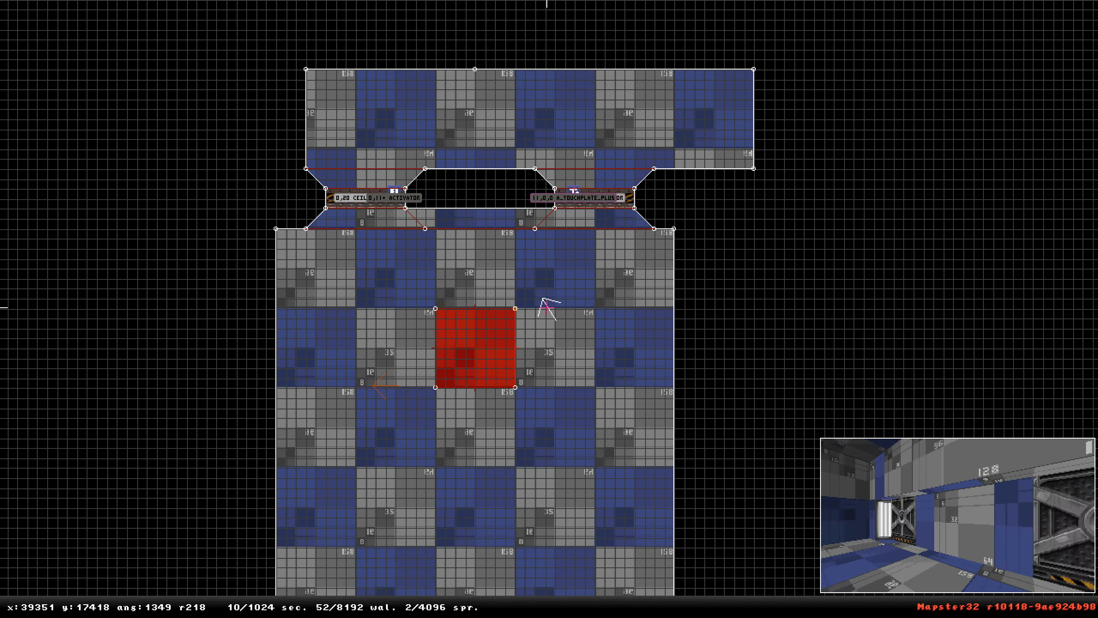
scroll(547, 307, "up", 3)
key("s")
key("Return")
key("Down")
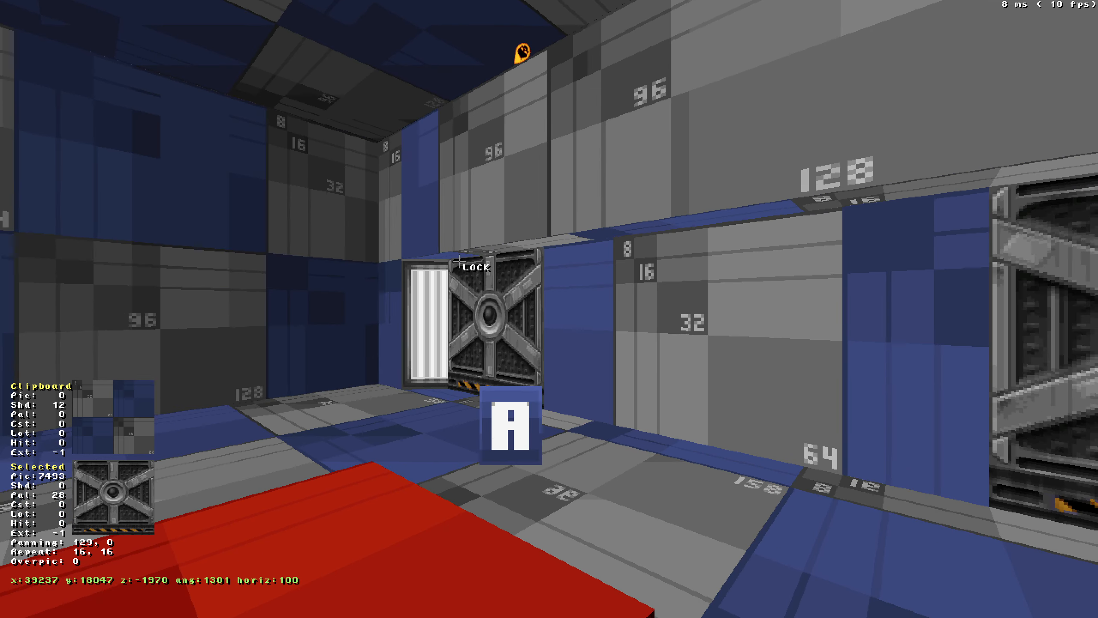
key("Delete")
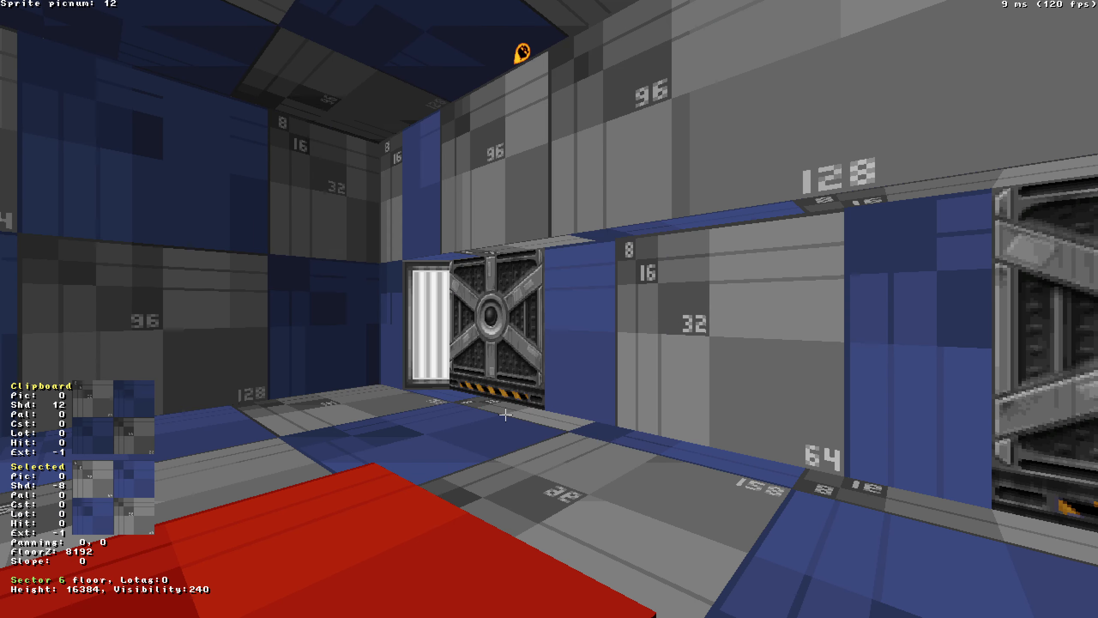
type("6")
key("Return")
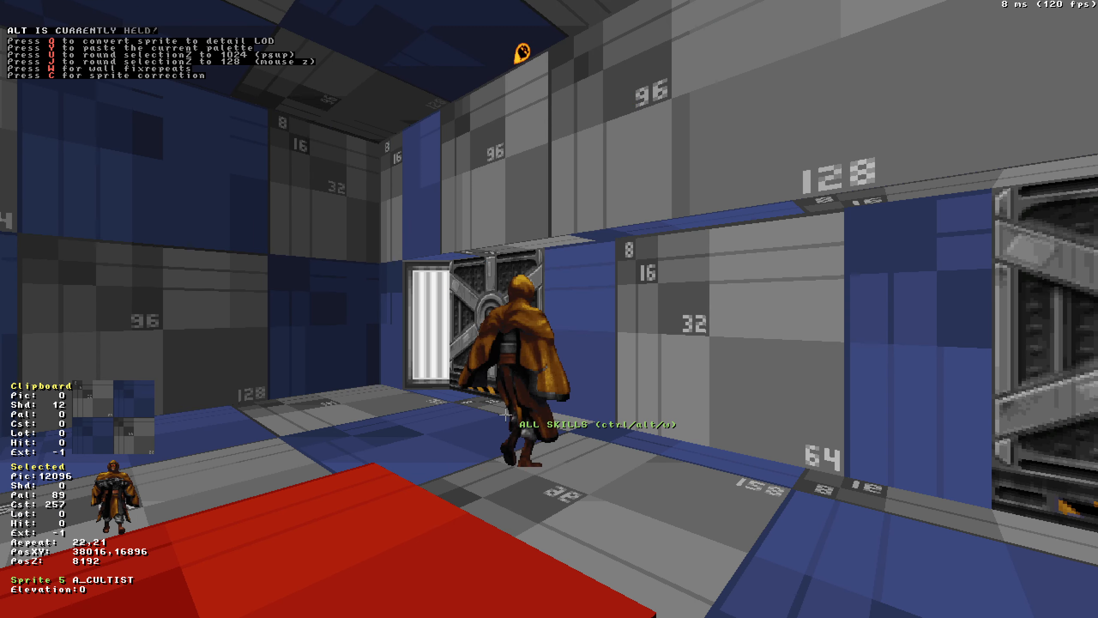
In 3D view, convert the cultist sprite into a respawn sprite.
key("Up")
key("Down")
key("a")
key("Left")
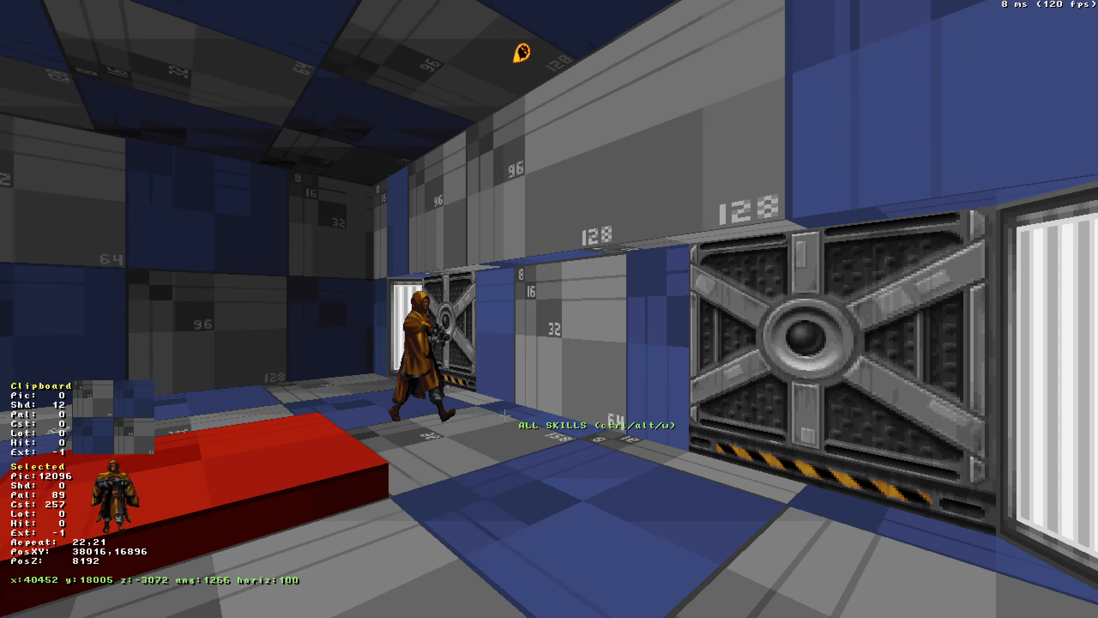
key("Up")
key("ctrl+alt+w")
key("ctrl+alt+w")
key("ctrl+alt+w")
key("ctrl+alt+w")
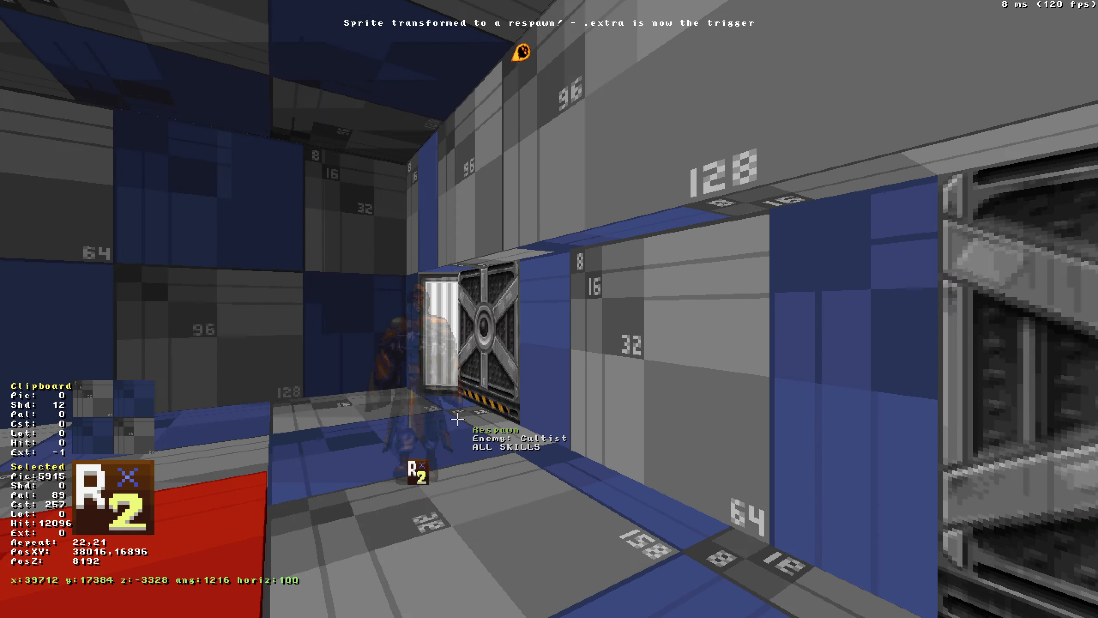
Move the respawn sprite to the room's lower half and set its lo-tag to 11.
key("KP_Enter")
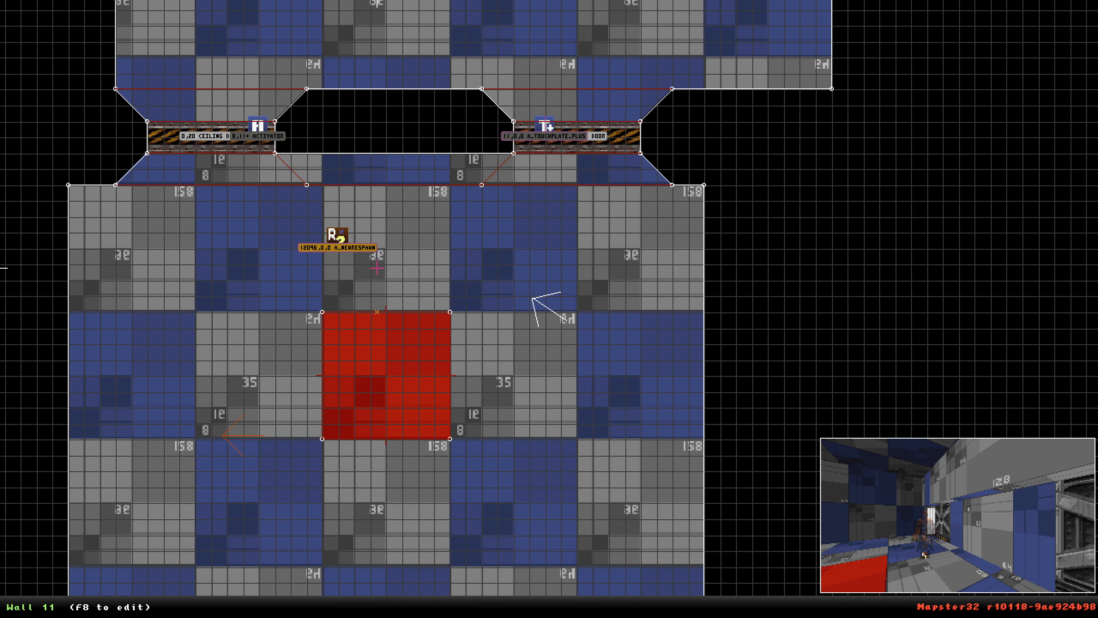
left_click_drag(339, 240, 409, 477)
scroll(571, 2, "down", 3)
scroll(487, 127, "up", 2)
scroll(485, 76, "down", 3)
scroll(540, 303, "up", 3)
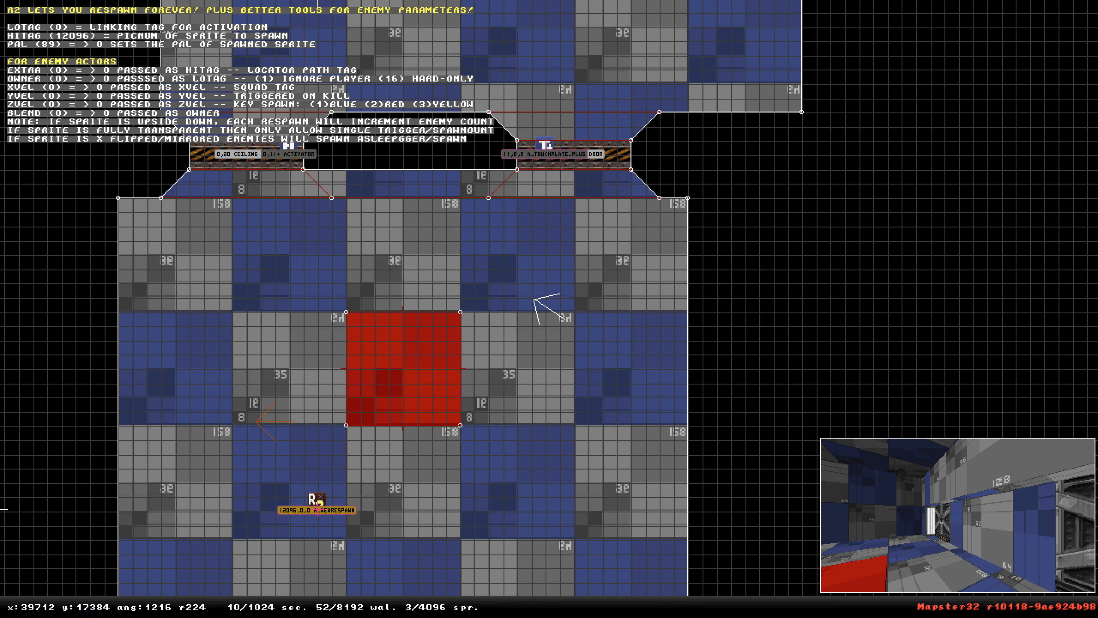
key("t")
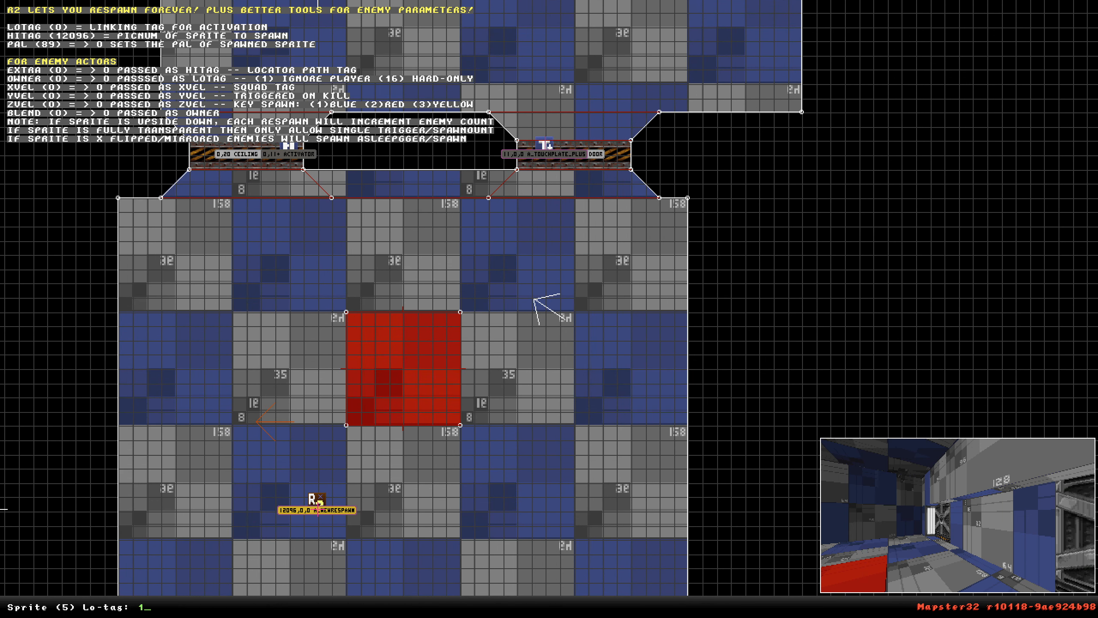
key("Return")
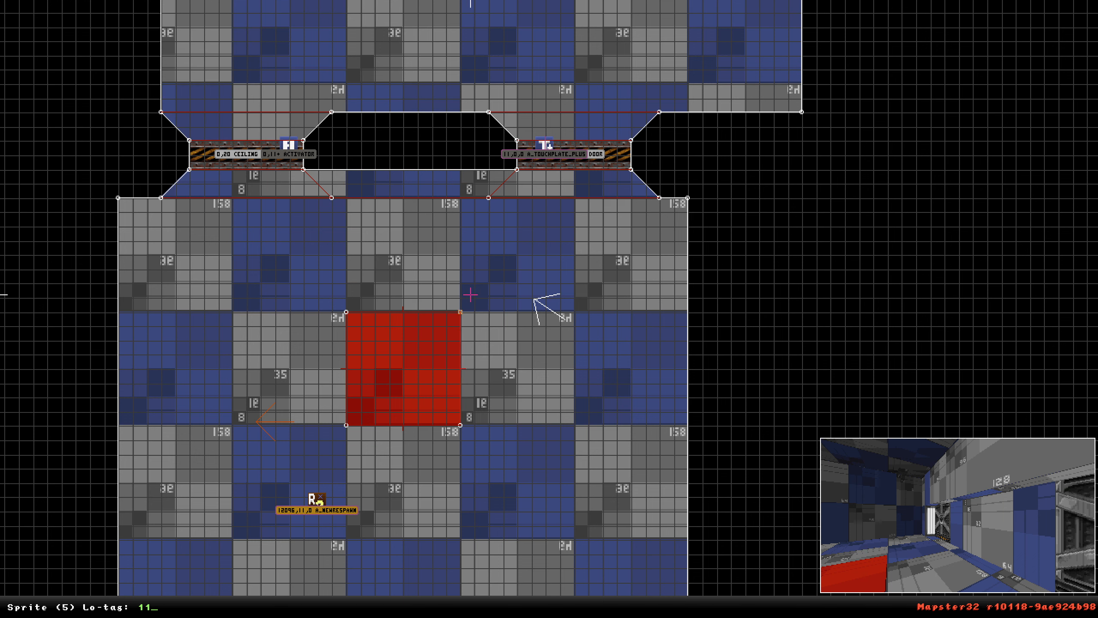
Set the touchplate sprite's xvel flag to 4.
mouse_move(540, 153)
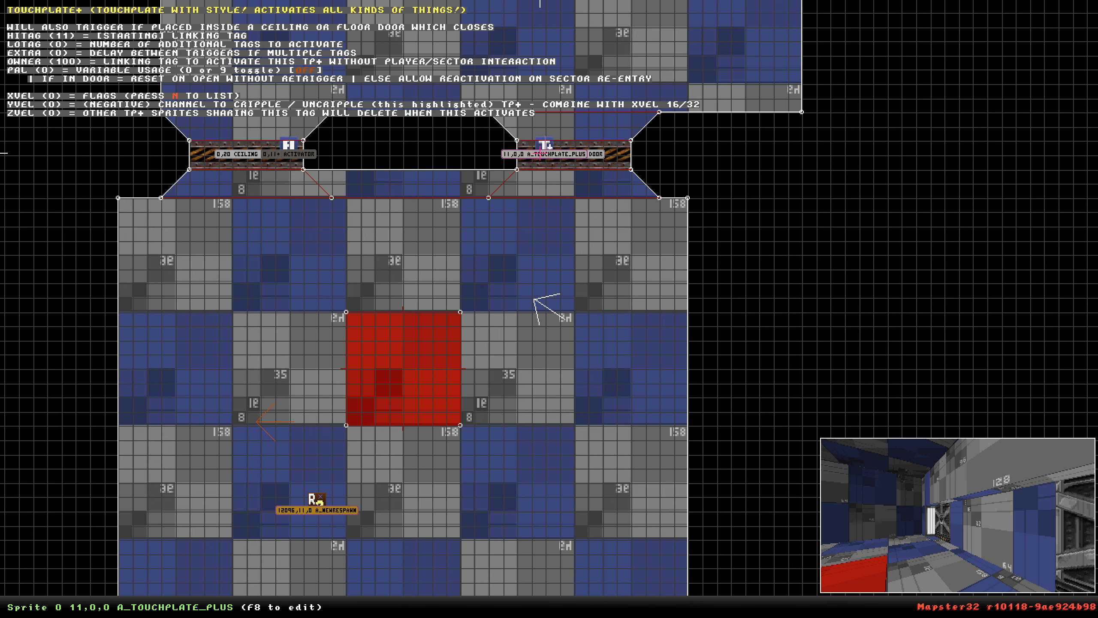
key("n")
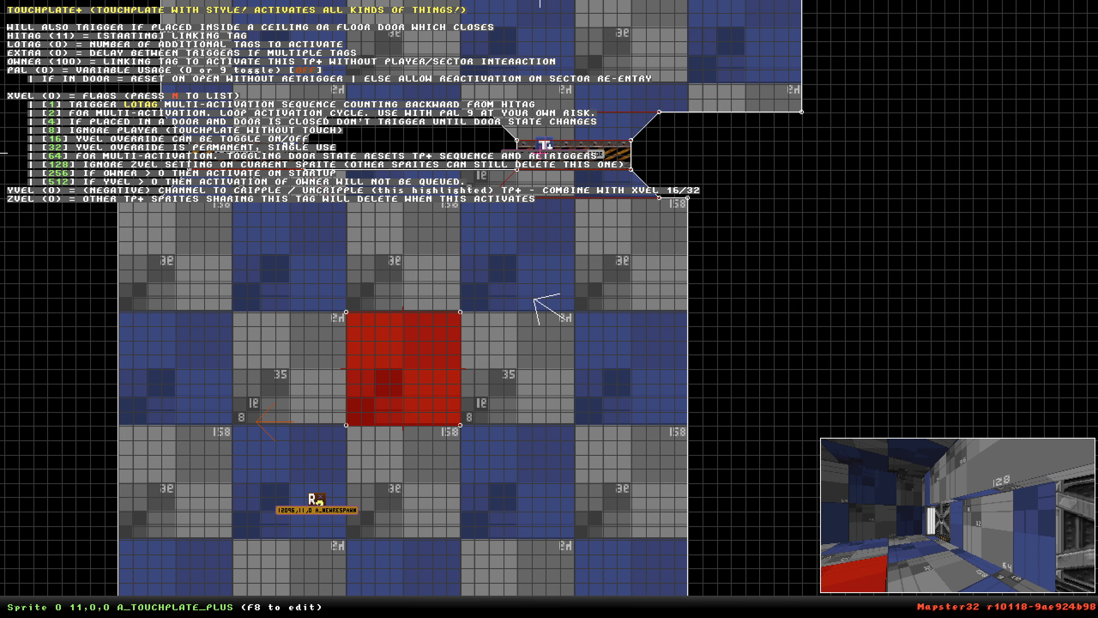
right_click_drag(541, 153, 576, 309)
scroll(576, 309, "up", 3)
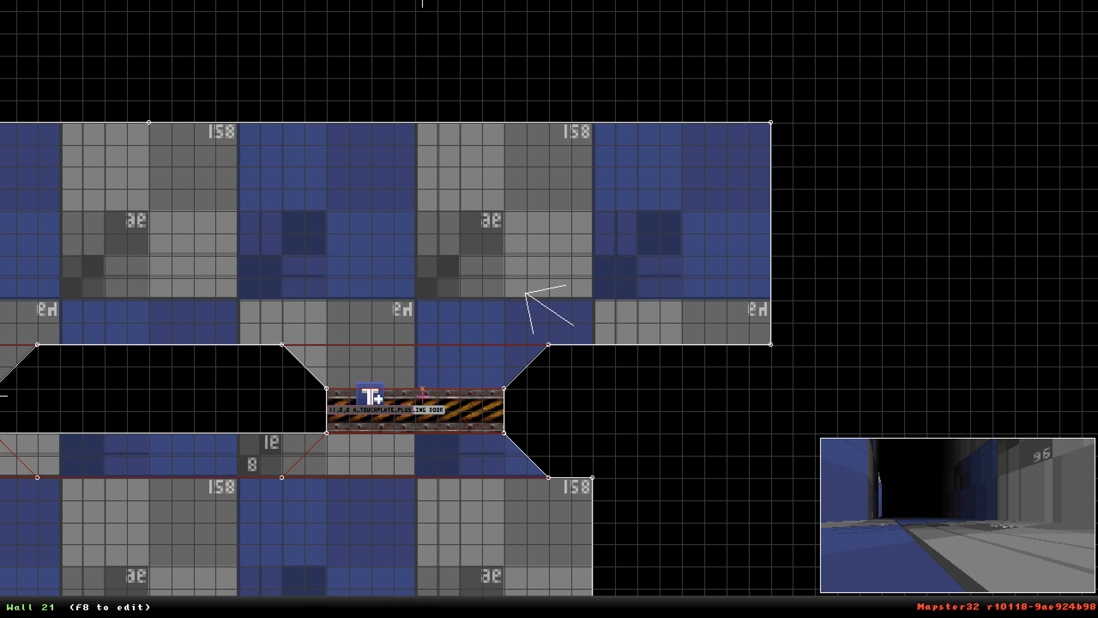
mouse_move(382, 404)
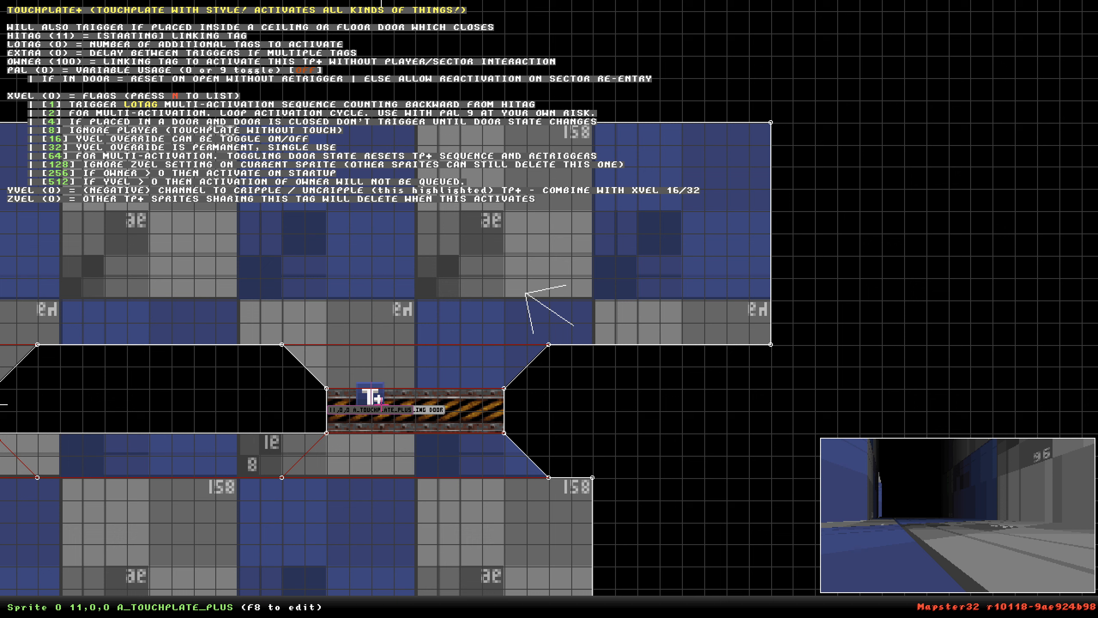
key("x")
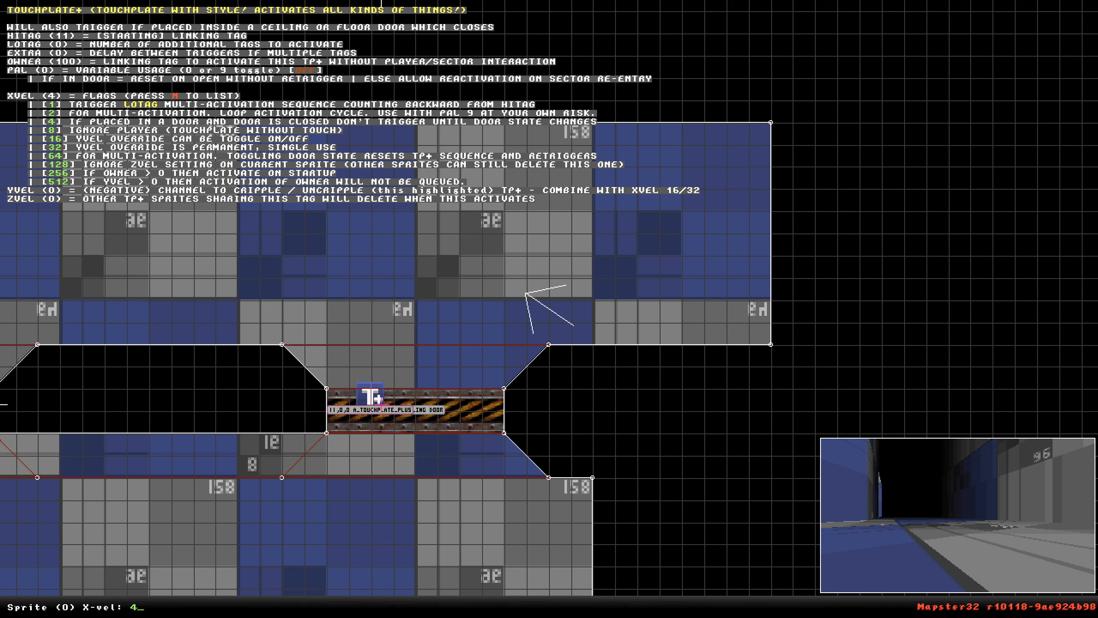
scroll(382, 405, "down", 5)
right_click(482, 455)
scroll(549, 309, "up", 4)
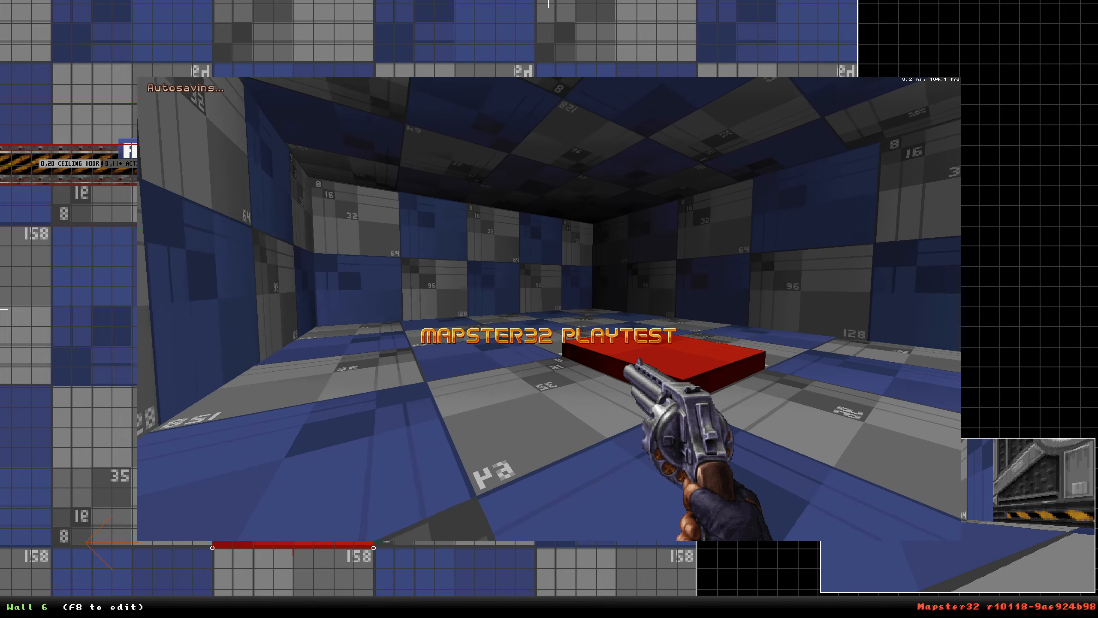
Playtest the map, using the doors and shooting the spawned cultists, then quit the game.
key("e")
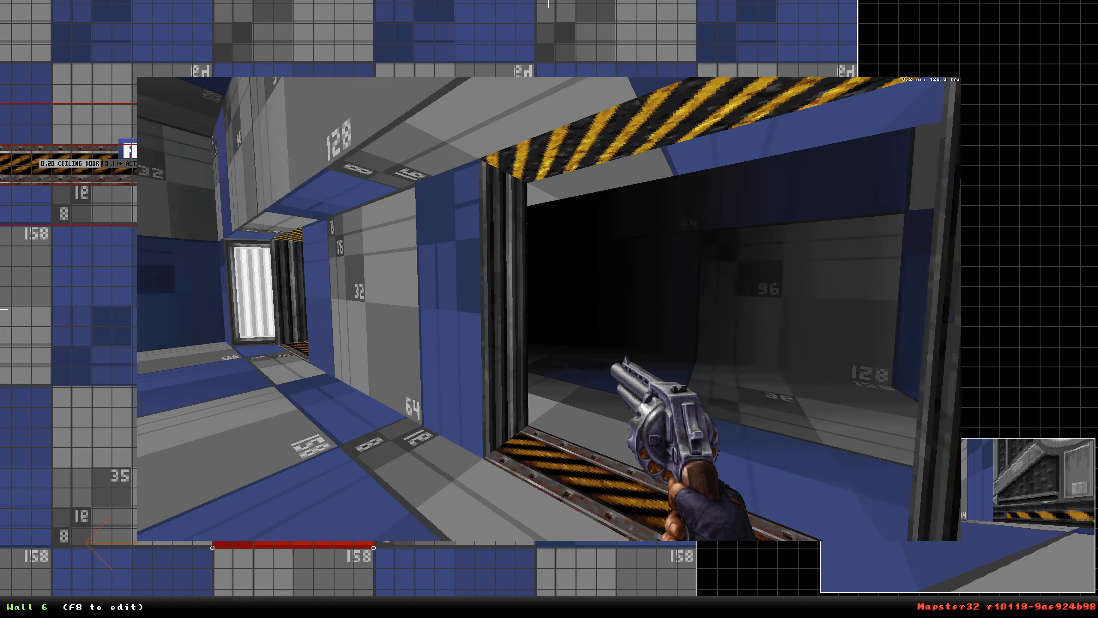
key("e")
key("e")
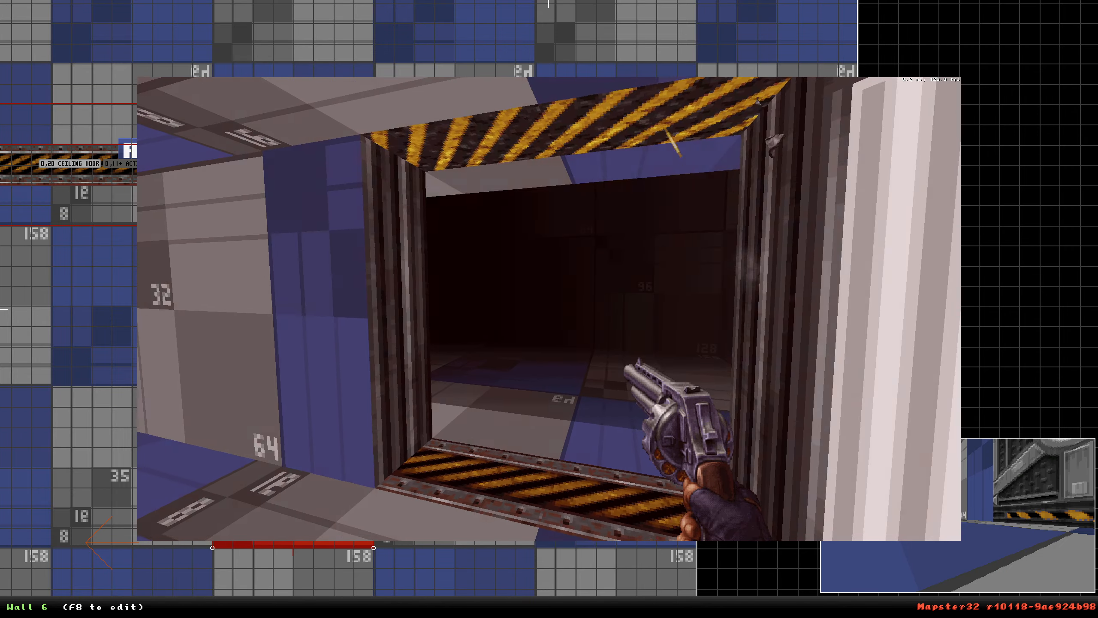
key("r")
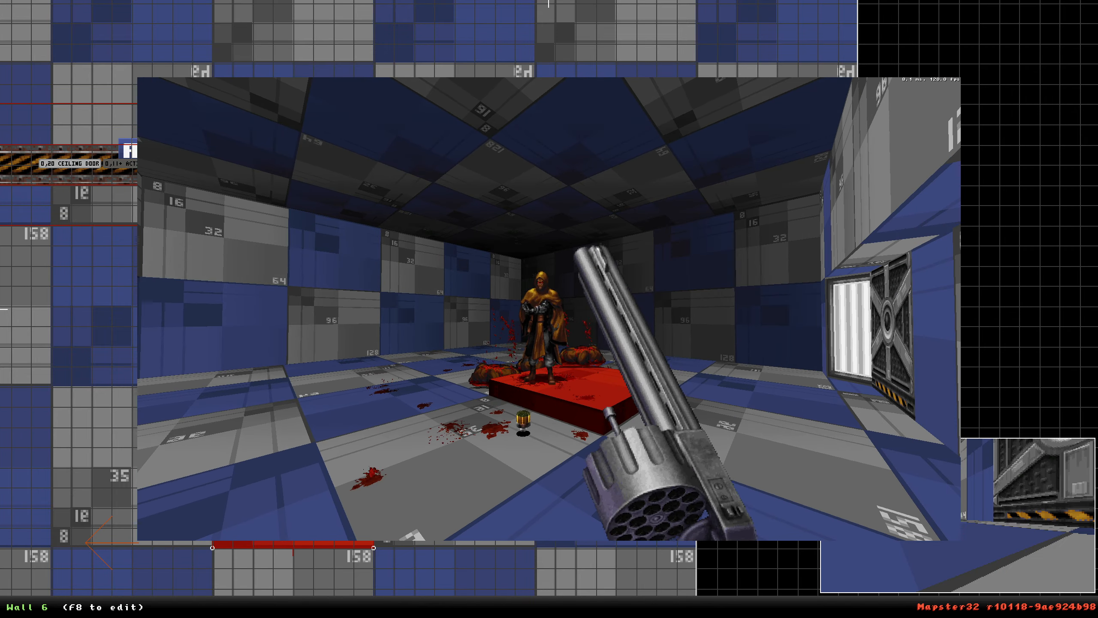
left_click(549, 309)
left_click(549, 309)
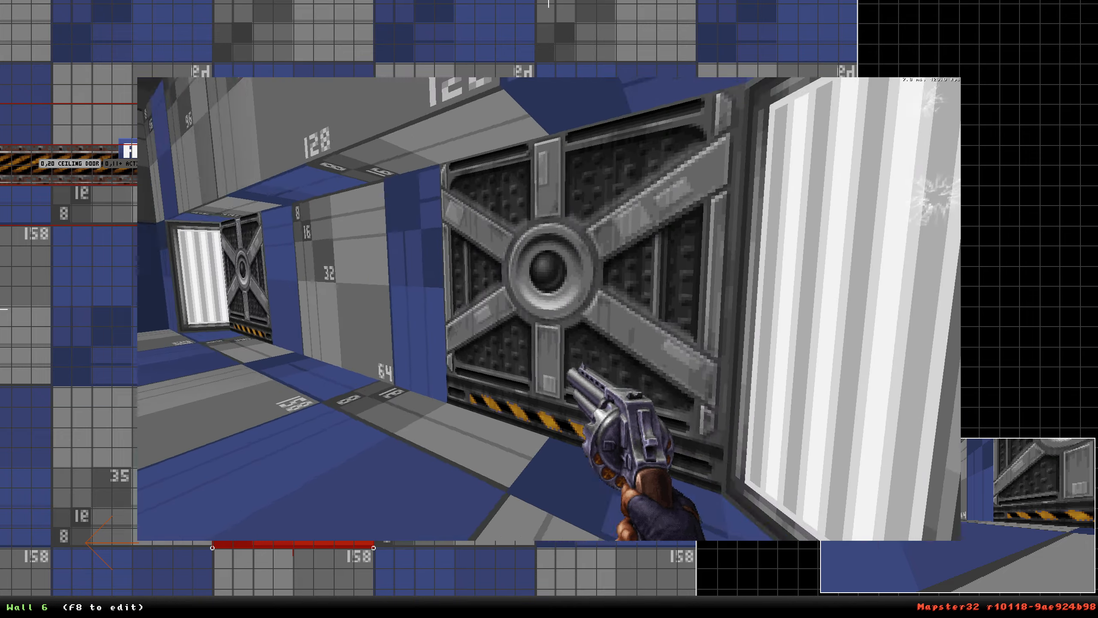
key("e")
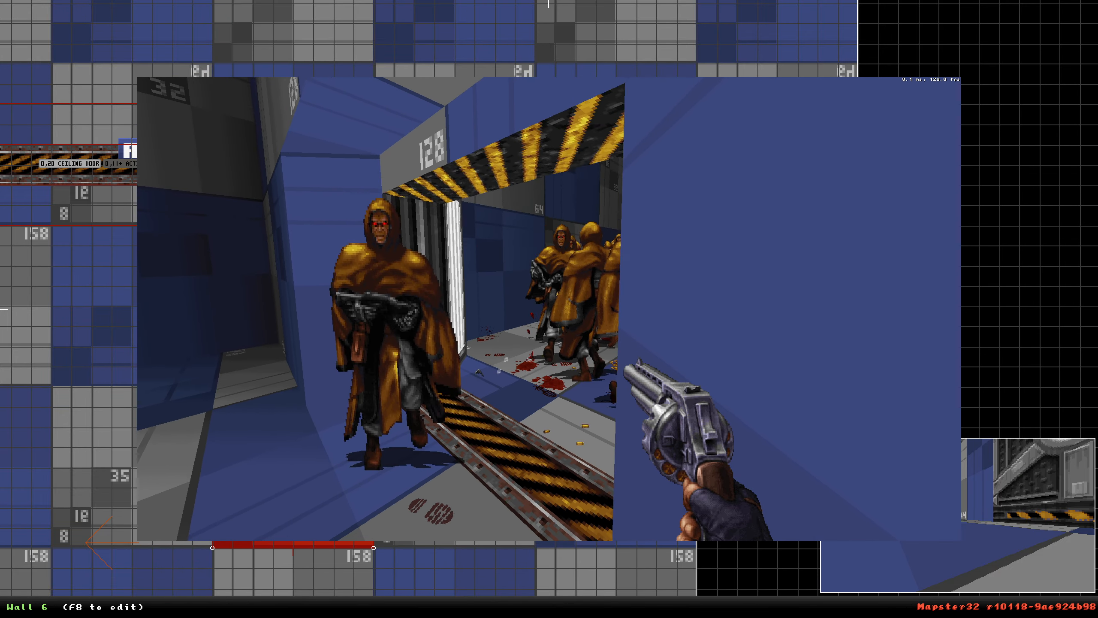
type("quit")
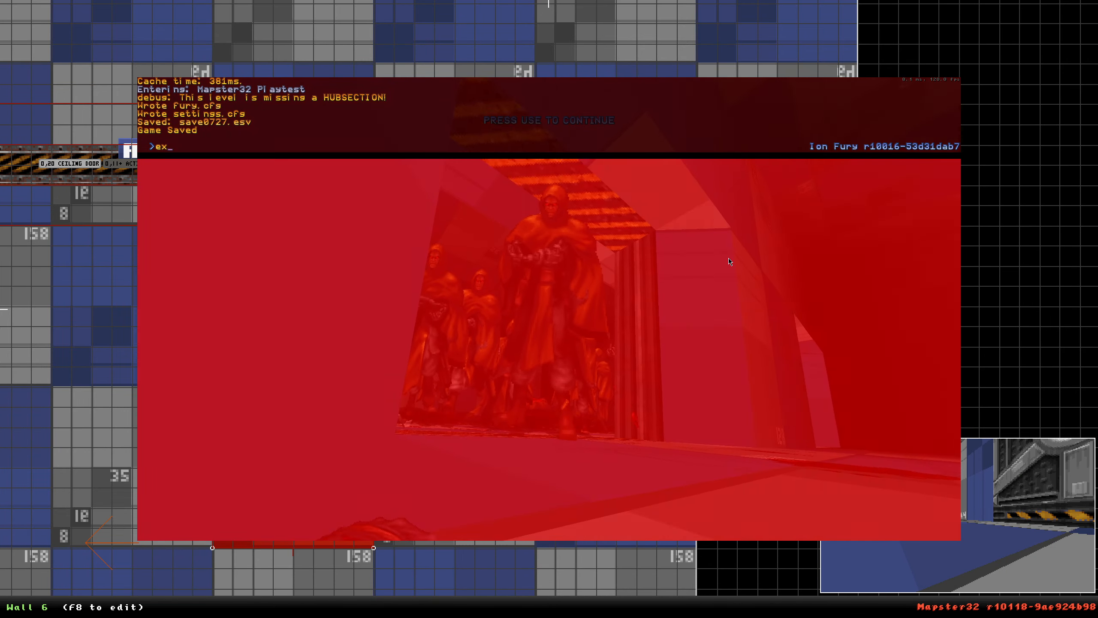
key("Return")
In 3D view, cycle the respawn sprite's flip modes to preview the spawn options.
mouse_move(495, 163)
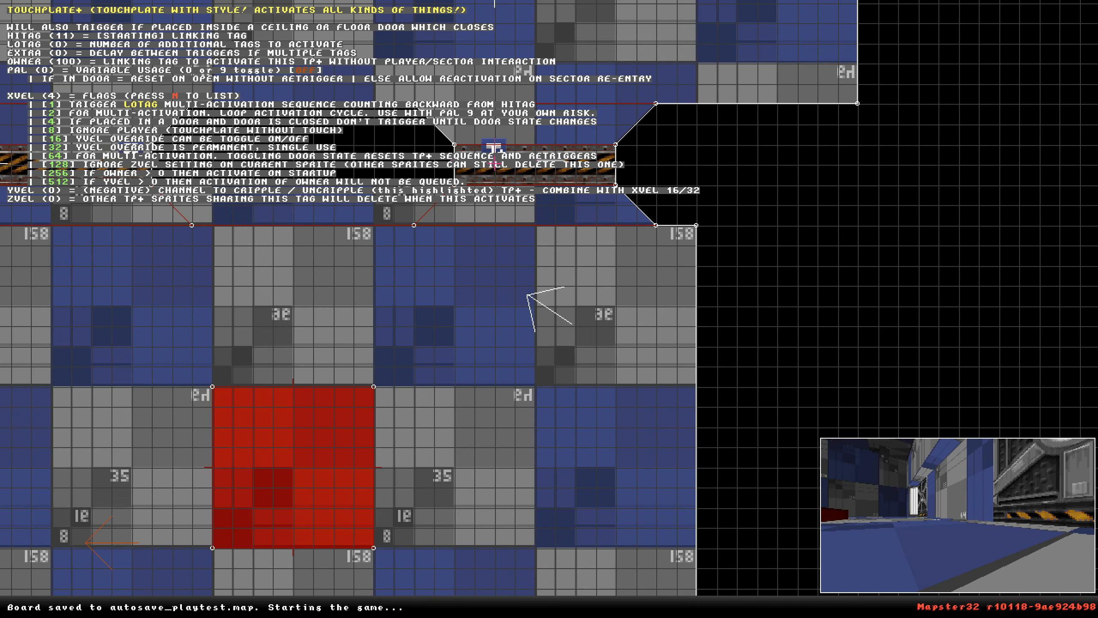
scroll(494, 163, "down", 3)
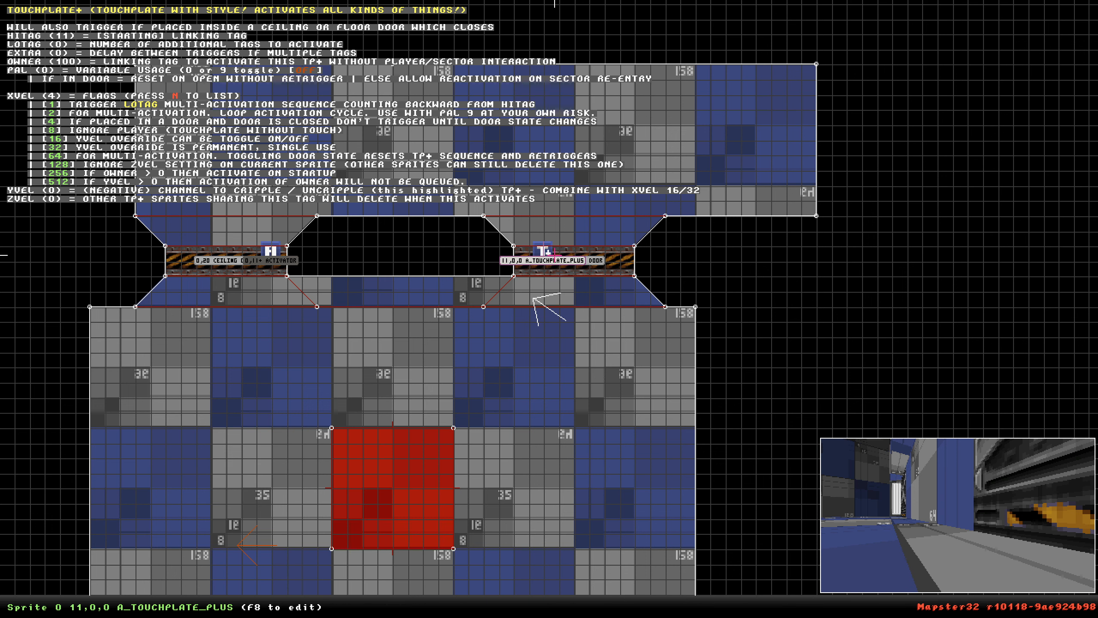
scroll(555, 255, "up", 2)
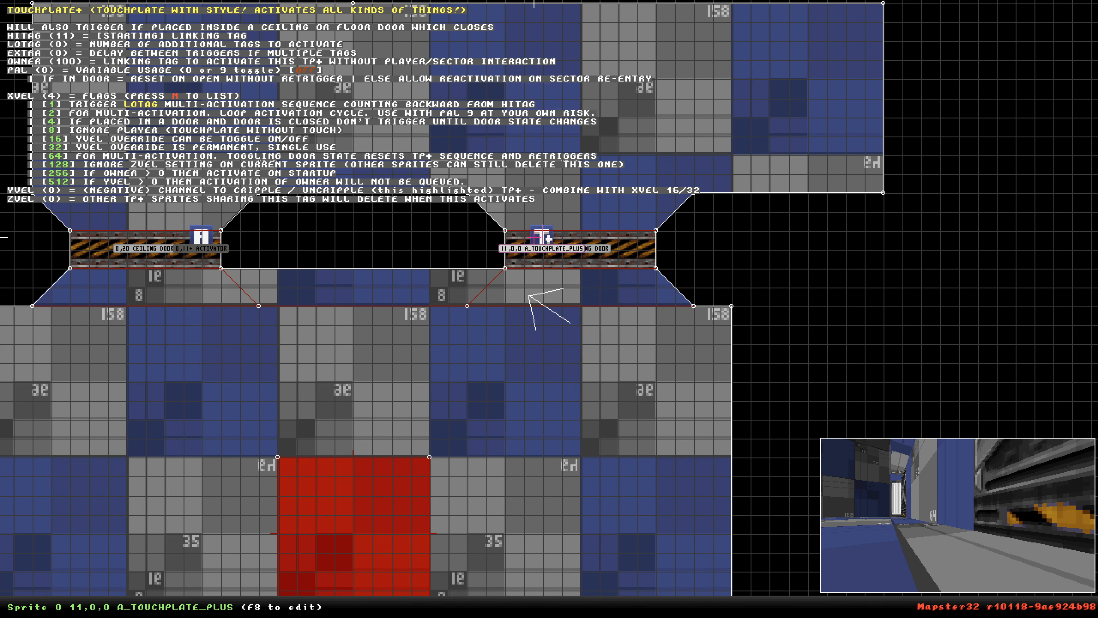
key("KP_Enter")
key("Left")
key("Up")
key("f")
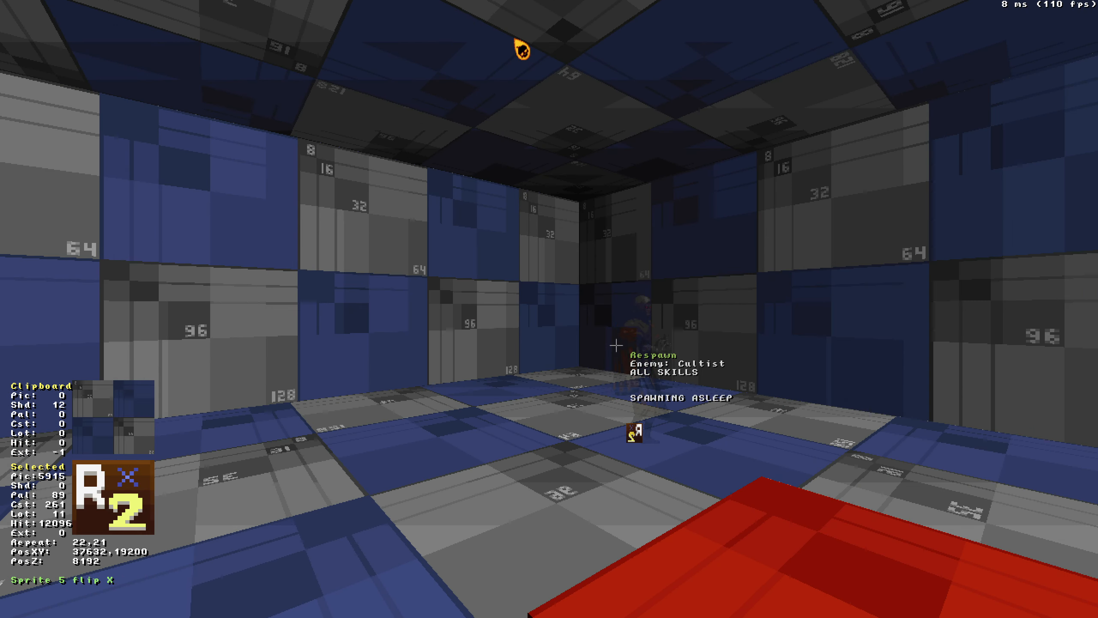
key("f")
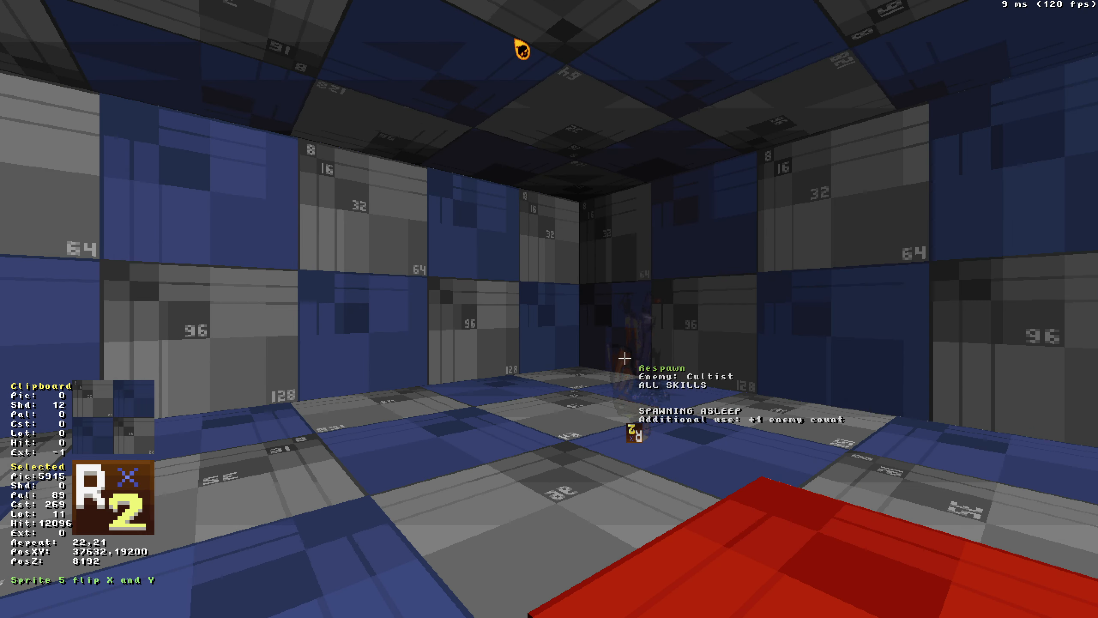
key("f")
key("f")
key("f")
key("f")
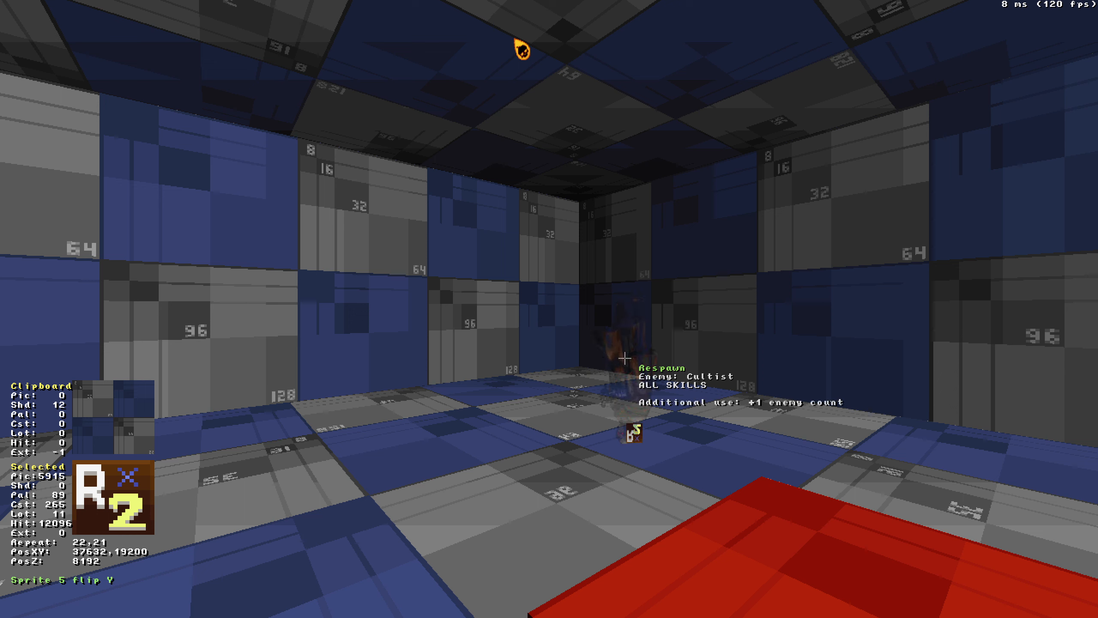
key("f")
key("KP_Enter")
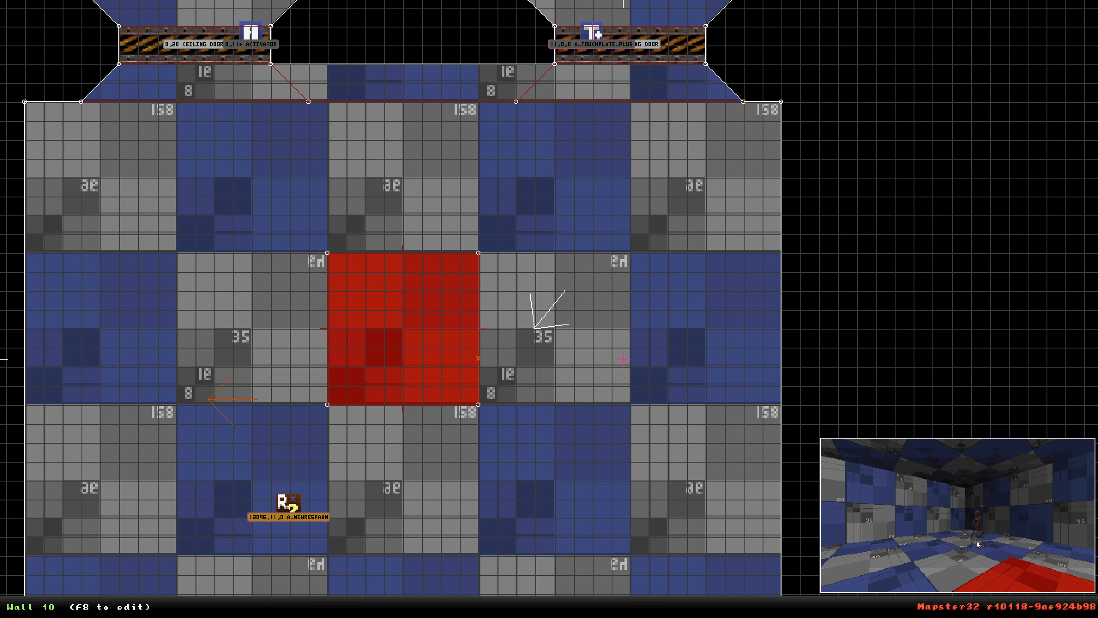
Cycle the respawn sprite's transparency until it is forced to single use.
mouse_move(292, 521)
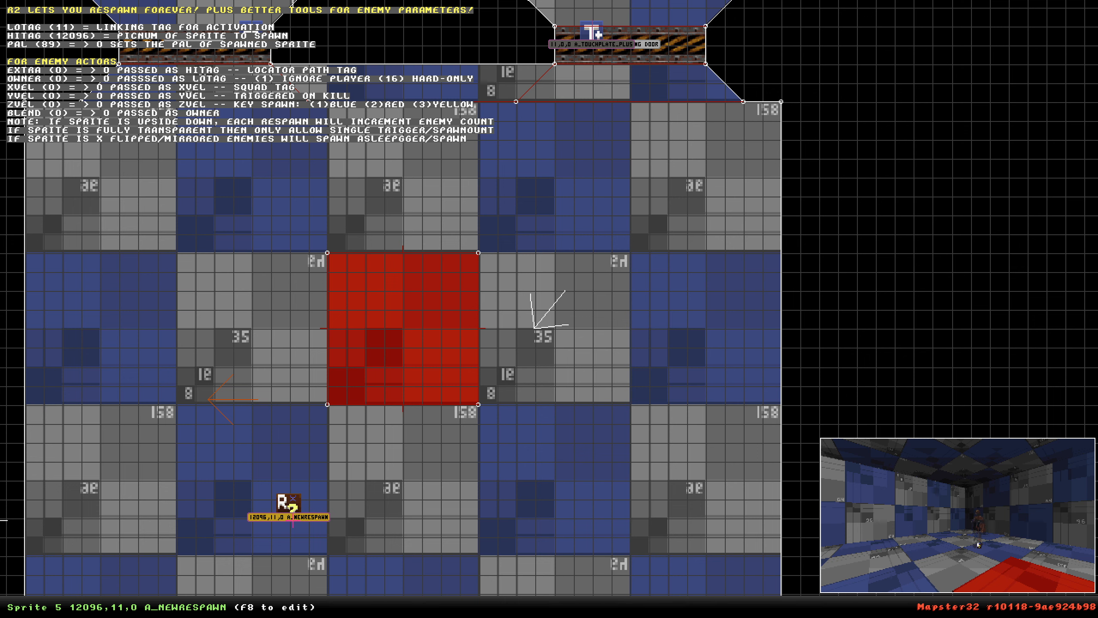
key("KP_Enter")
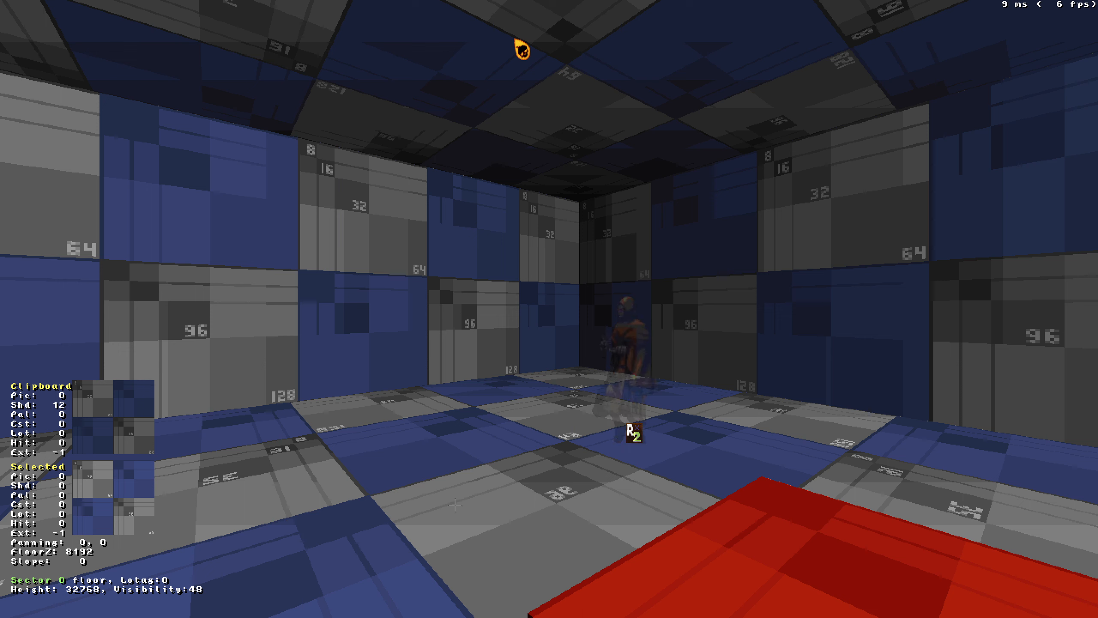
key("t")
key("t")
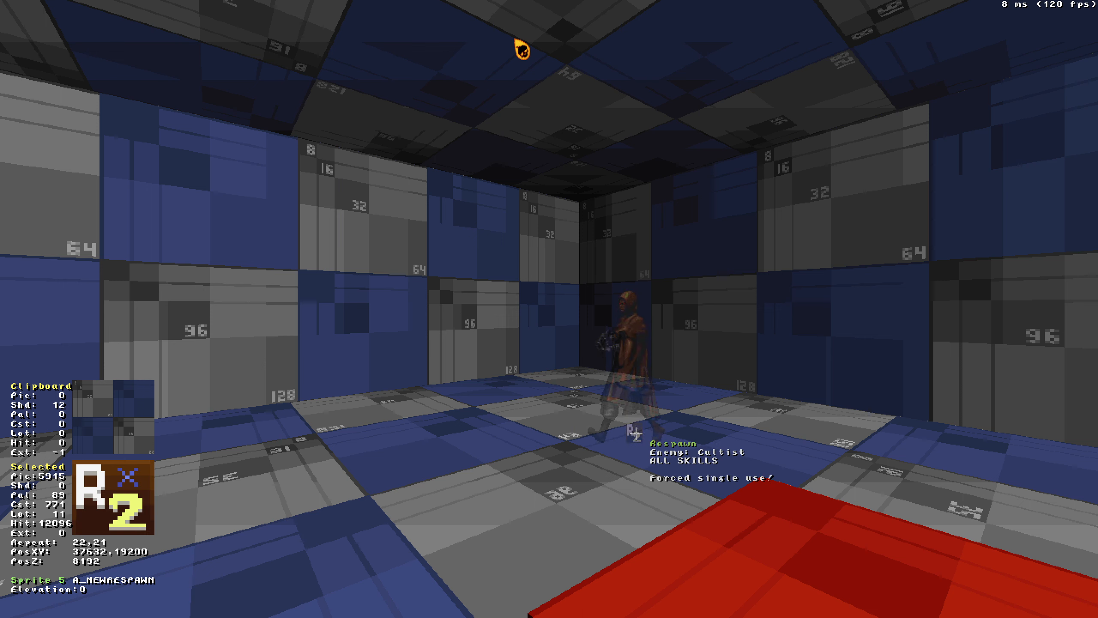
key("t")
key("t")
key("t")
key("t")
key("t")
key("t")
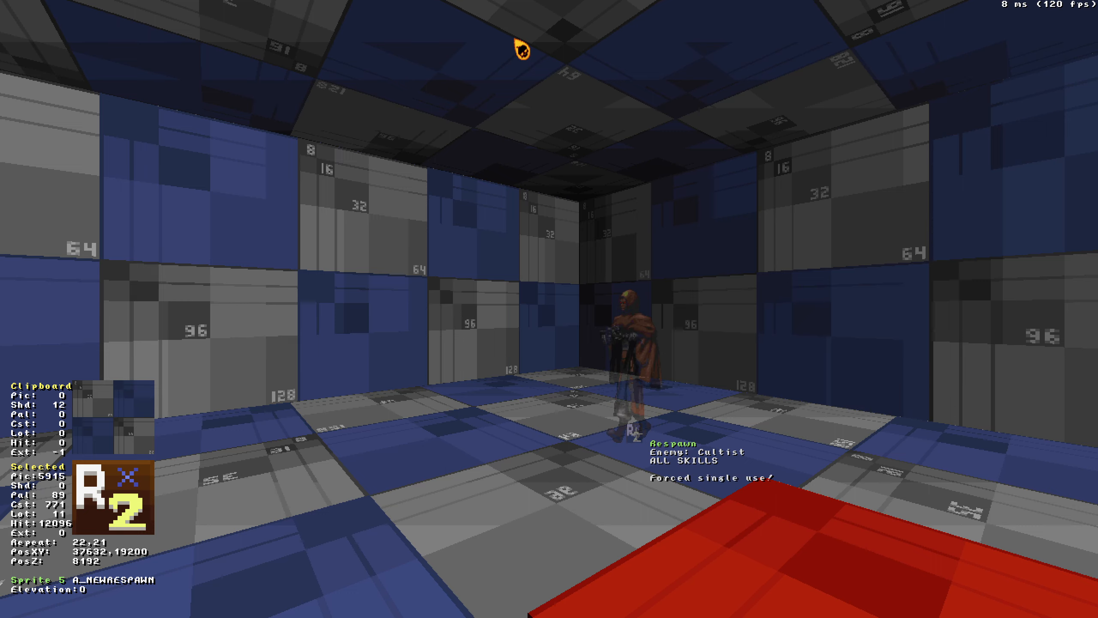
Turn off the respawn sprite's transparency.
key("Down")
key("Right")
key("Left")
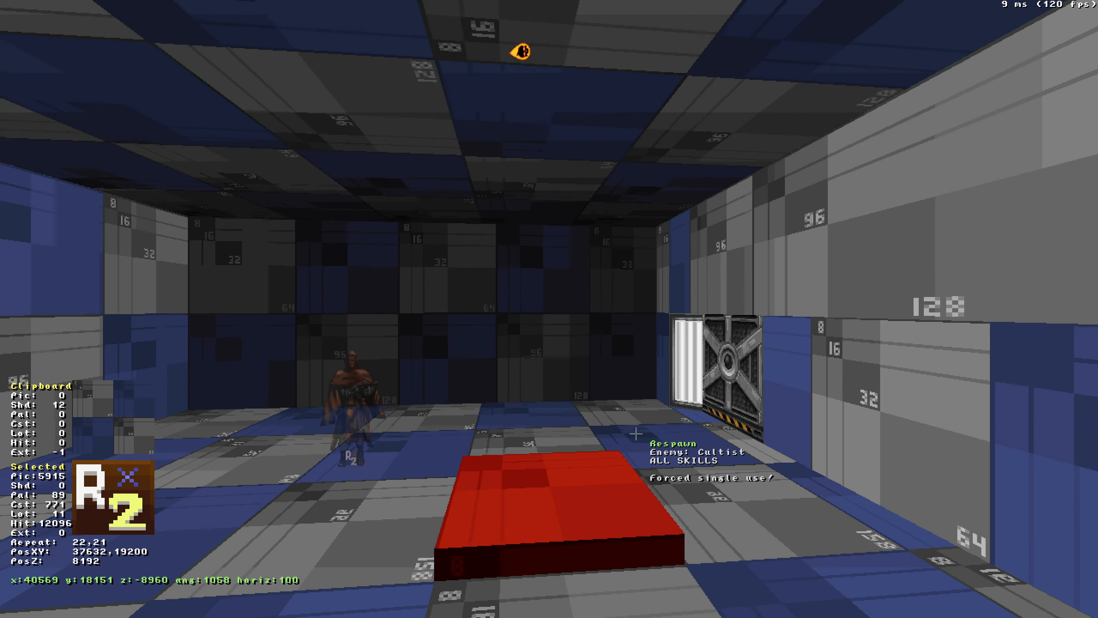
mouse_move(381, 456)
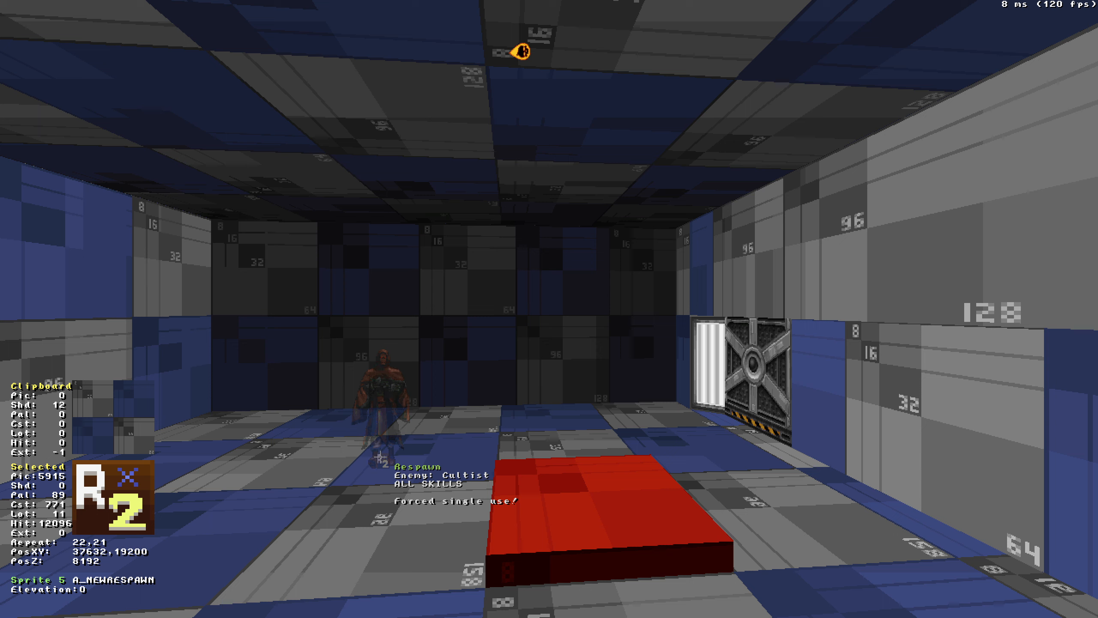
key("t")
left_click(381, 457)
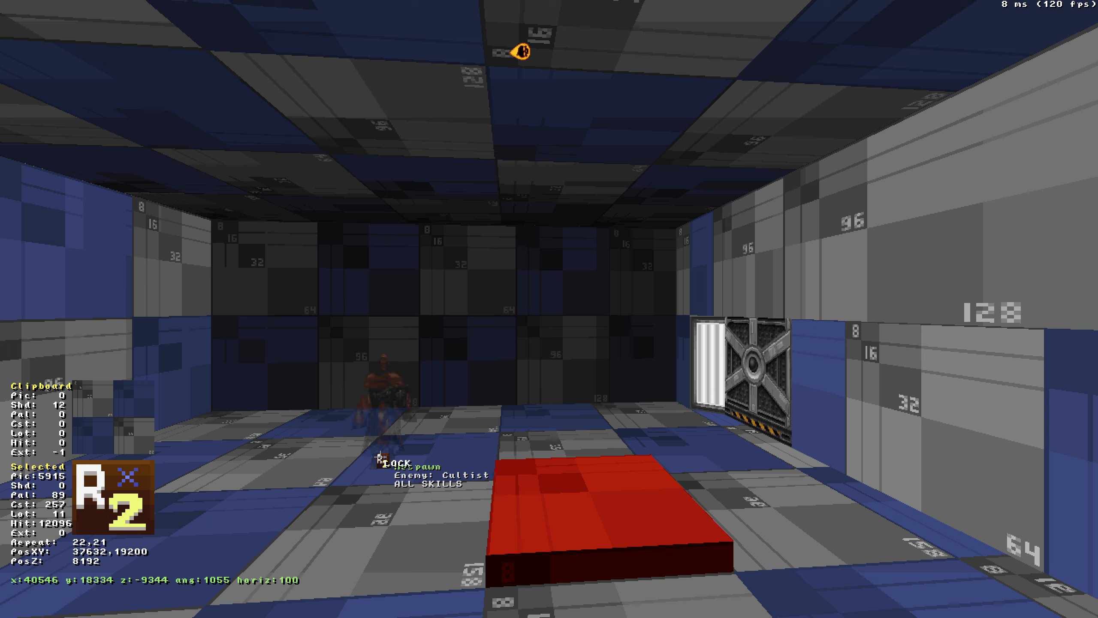
Flip the respawn sprite so the cultist spawns asleep.
key("f")
key("f")
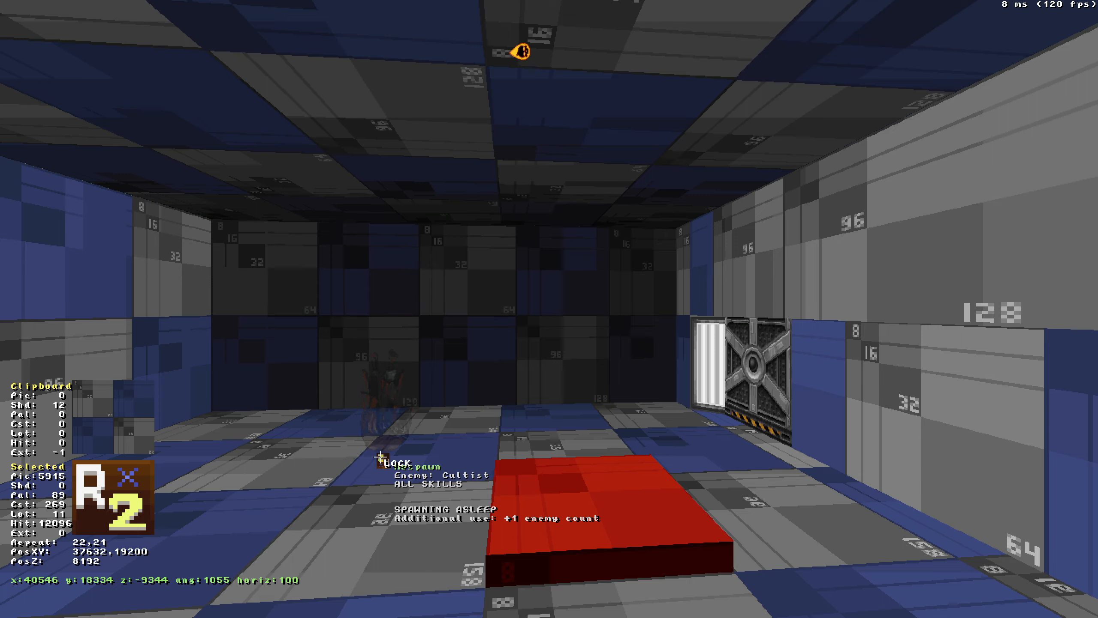
key("Up")
key("Left")
key("f")
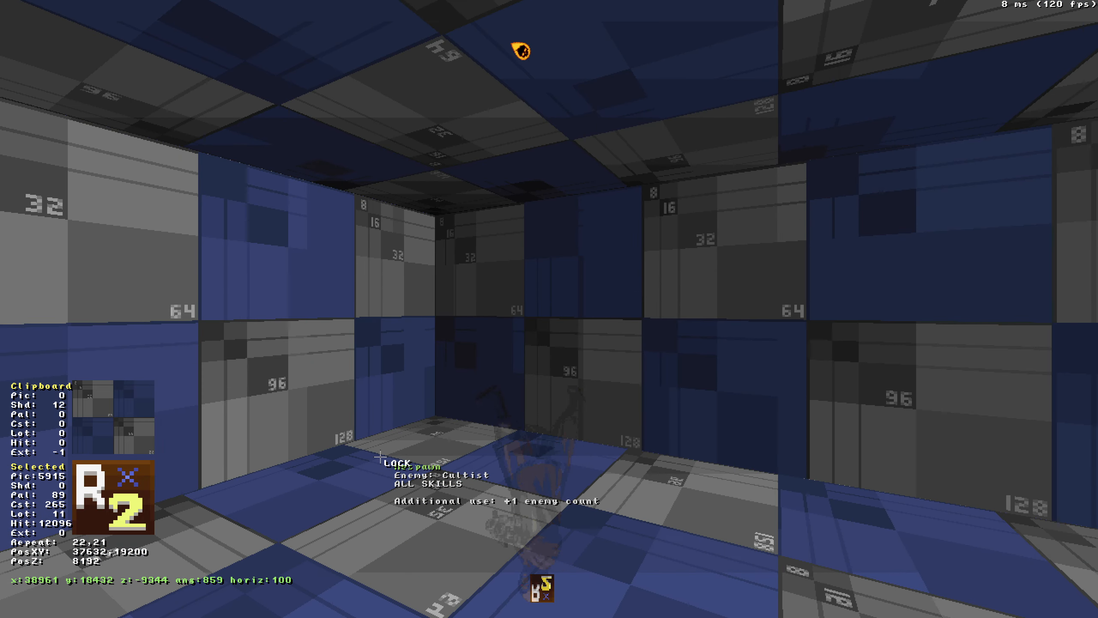
key("f")
key("f")
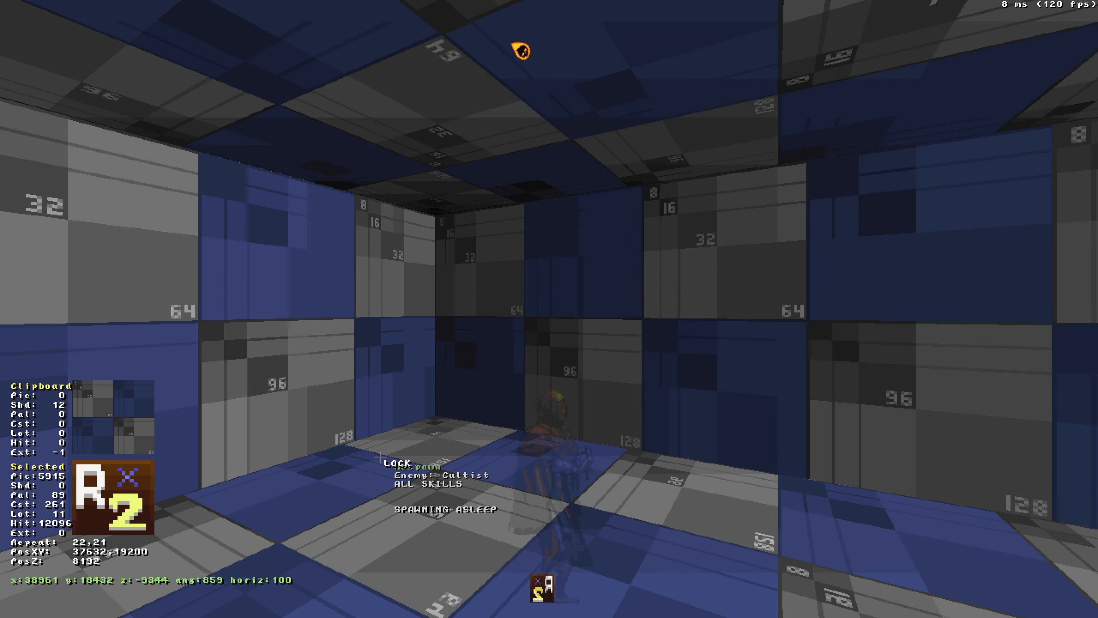
Cycle the respawn sprite's flip mode once more to change its spawn option.
key("Down")
key("Right")
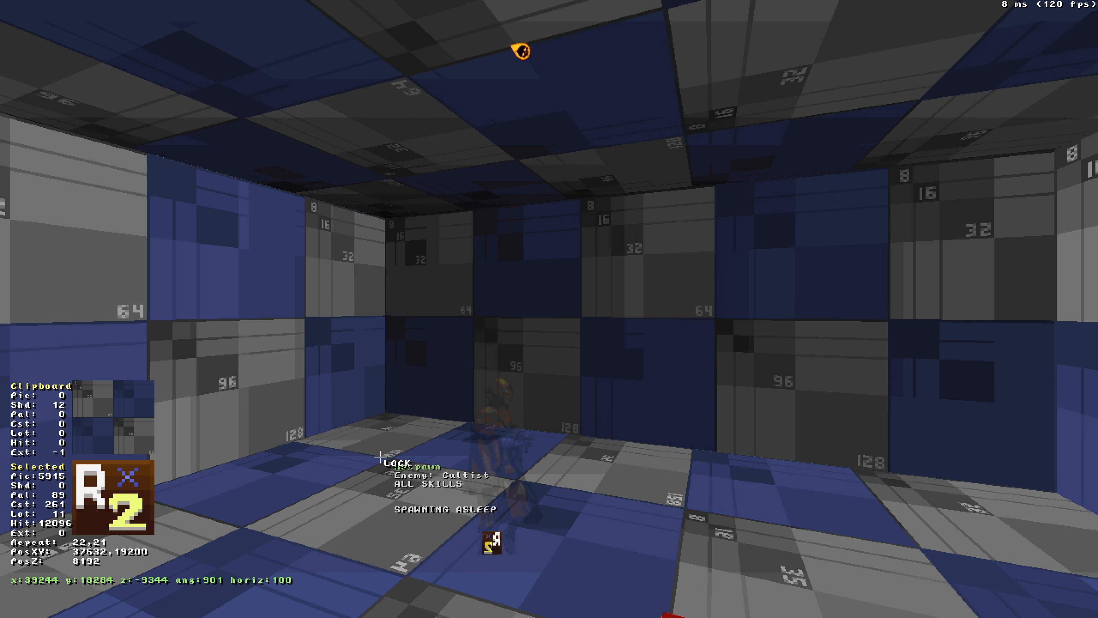
key("f")
key("f")
key("f")
Delete the cultist respawn sprite.
key("Down")
key("Right")
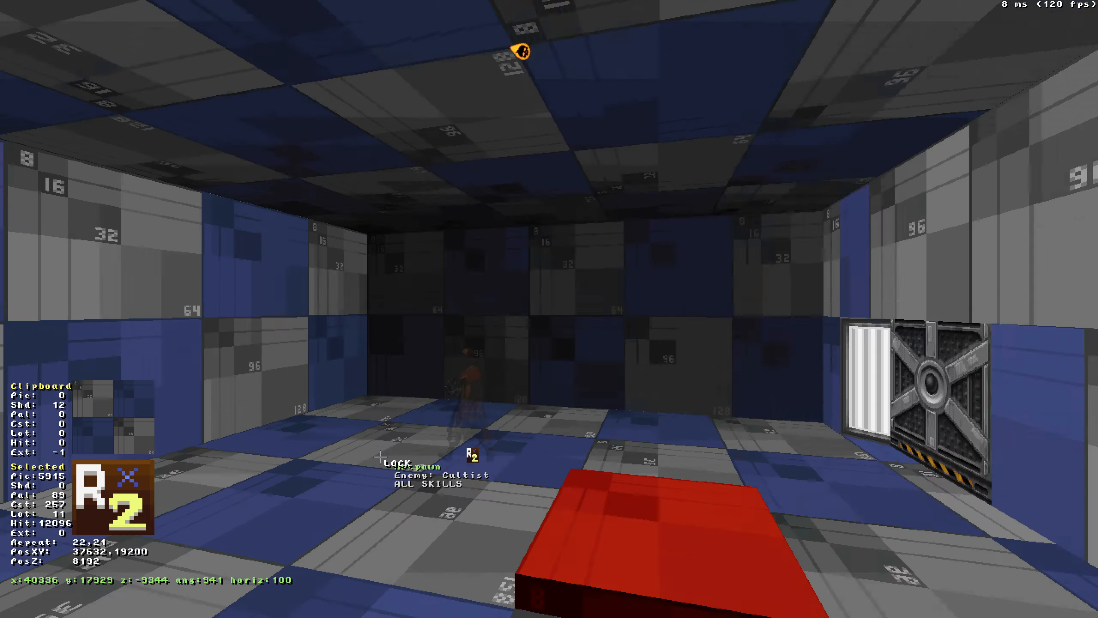
key("Right")
key("Left")
key("Delete")
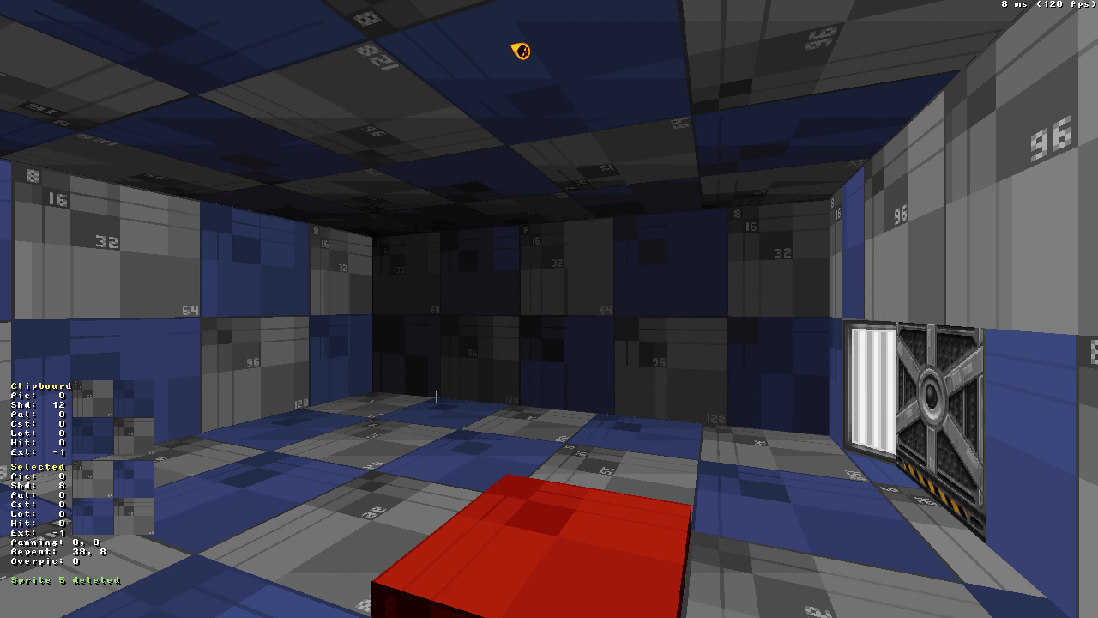
In 2D view, move the touchplate sprite from the right doorway onto the red floor sector.
key("KP_Enter")
mouse_move(488, 122)
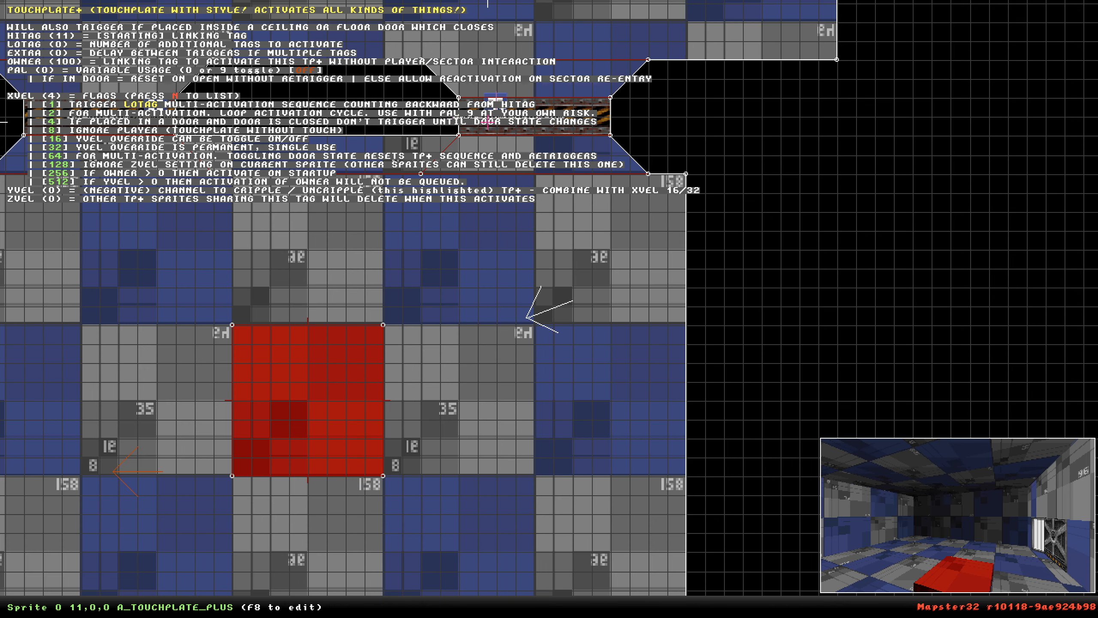
scroll(519, 195, "down", 5)
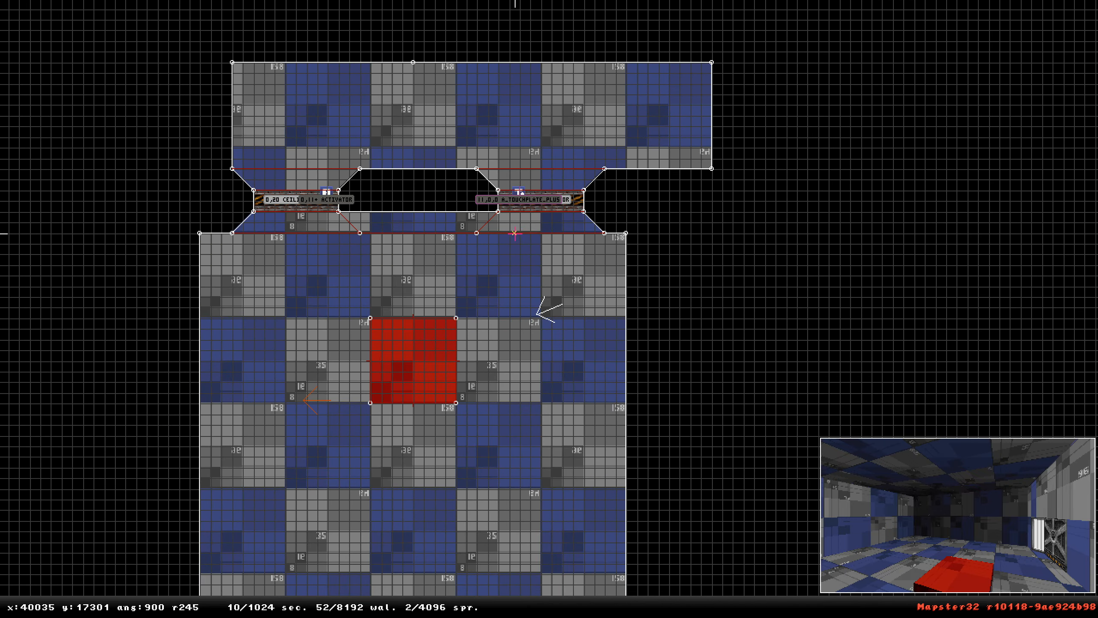
scroll(534, 242, "up", 3)
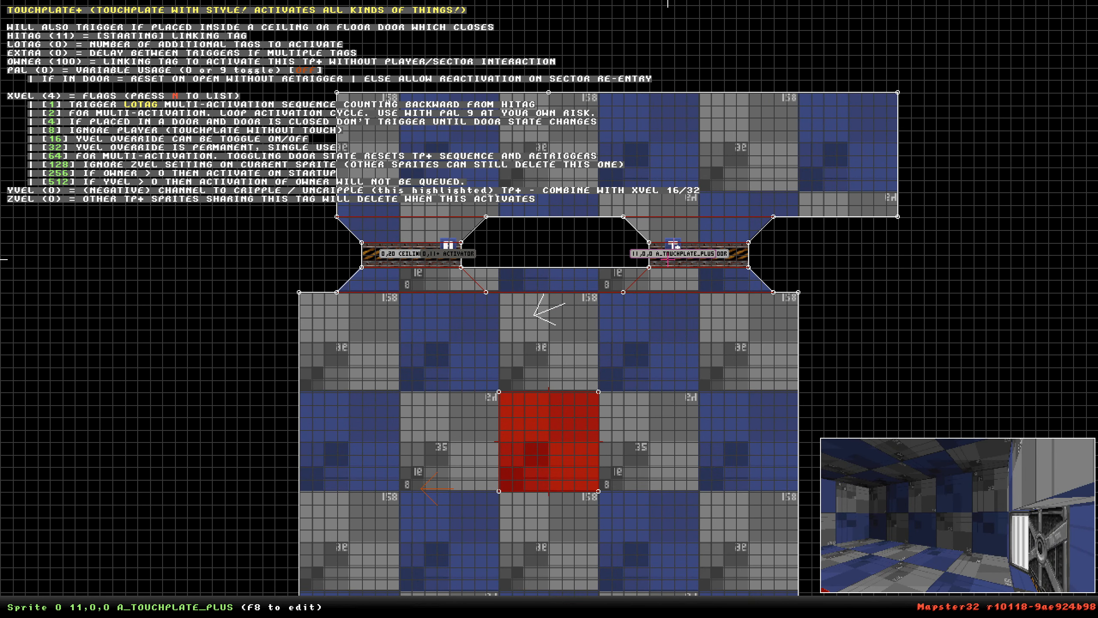
left_click_drag(655, 253, 549, 442)
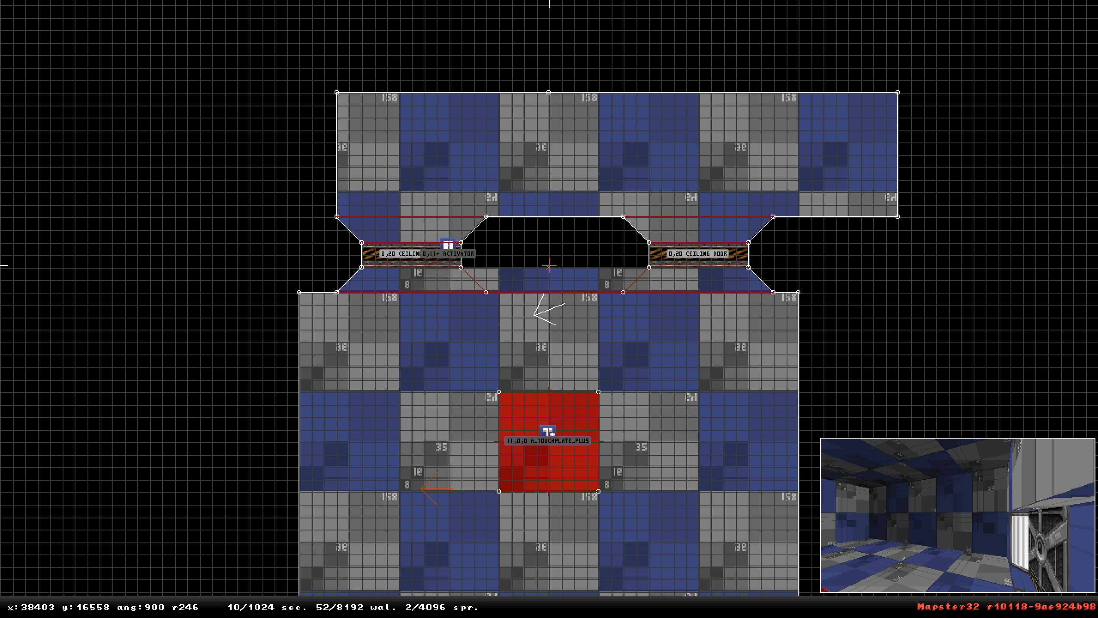
Duplicate the left door's activator sprite and place the copy in the right door.
key("shift")
key("Insert")
left_click_drag(451, 260, 718, 220)
scroll(605, 266, "up", 3)
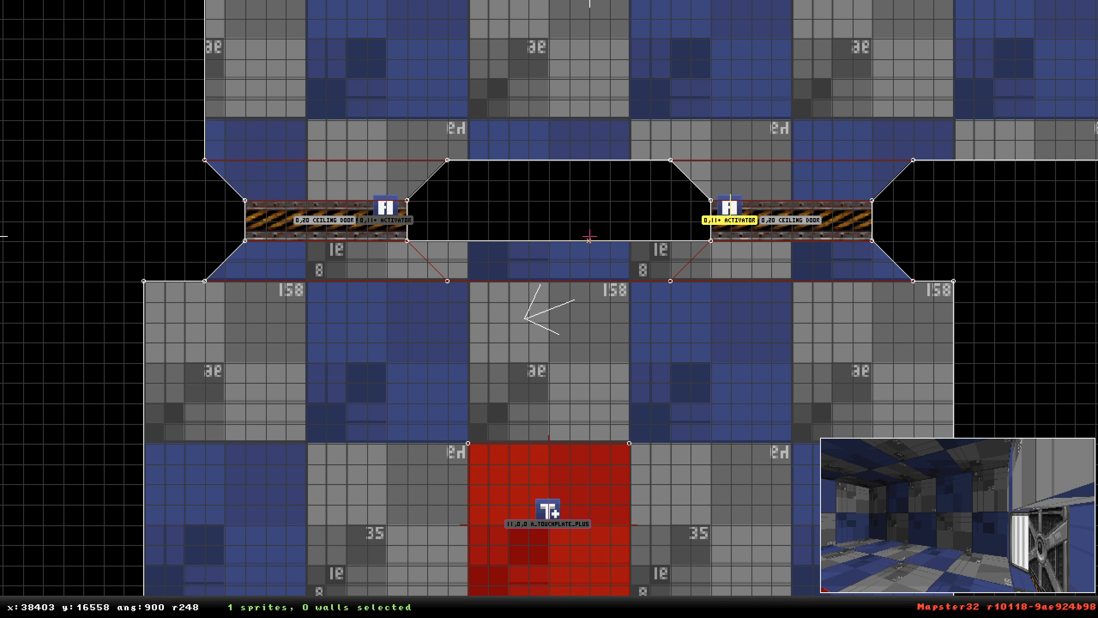
Set the right door activator's lotag to 10.
key("alt+t")
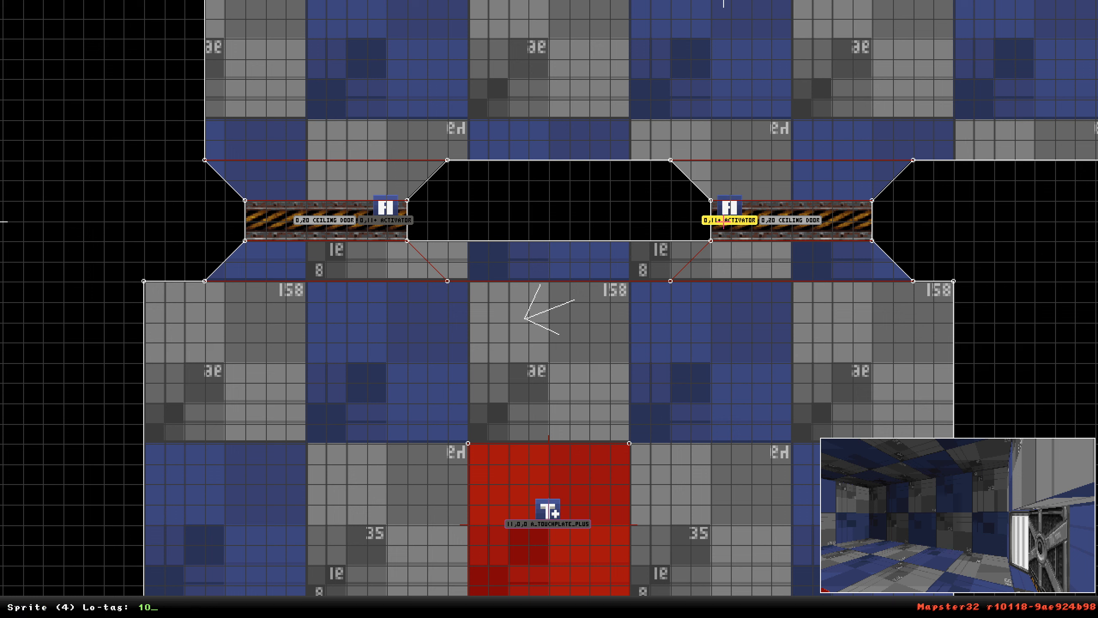
type("0")
key("Return")
Set the touchplate's hitag to 10 and its lotag to 1.
key("alt+h")
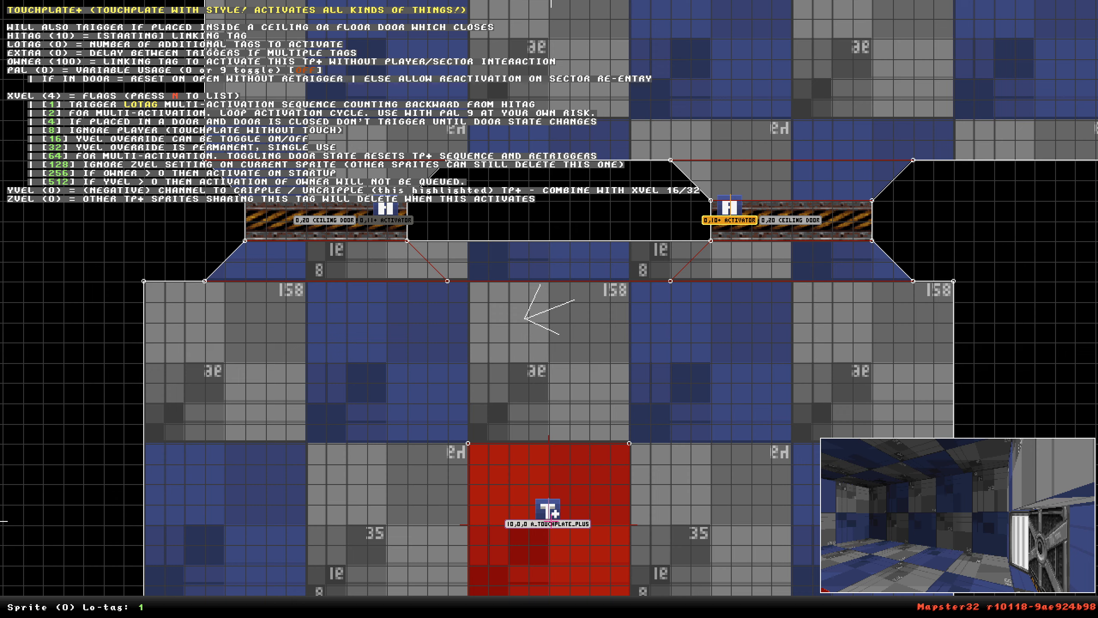
type("1")
key("Return")
key("shift")
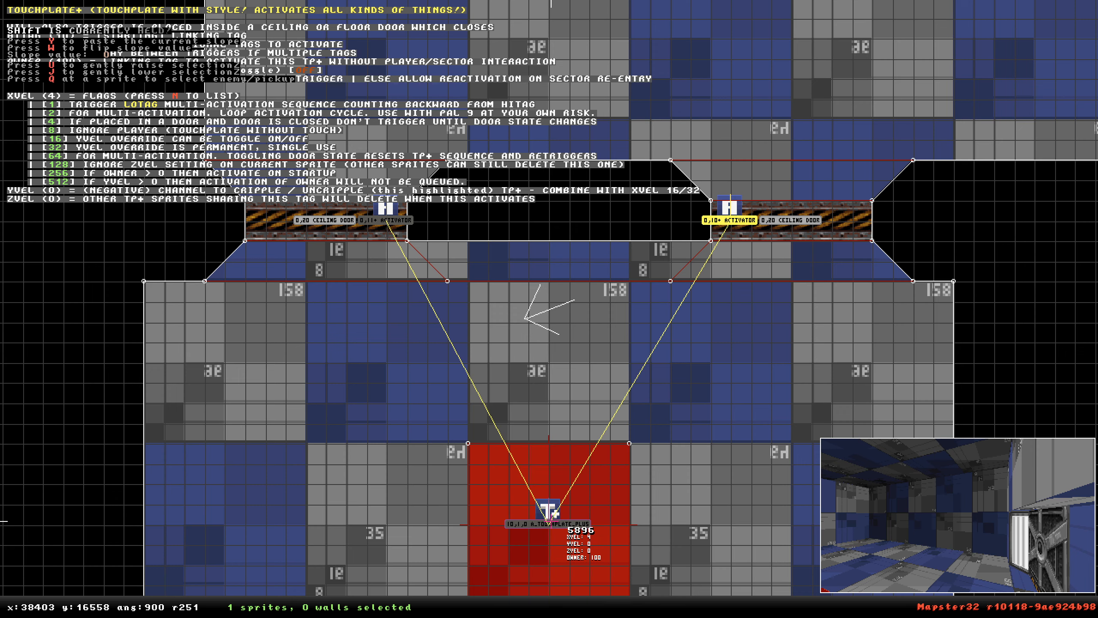
In 3D view, raise both door ceilings, then undo the two raises.
key("KP_Enter")
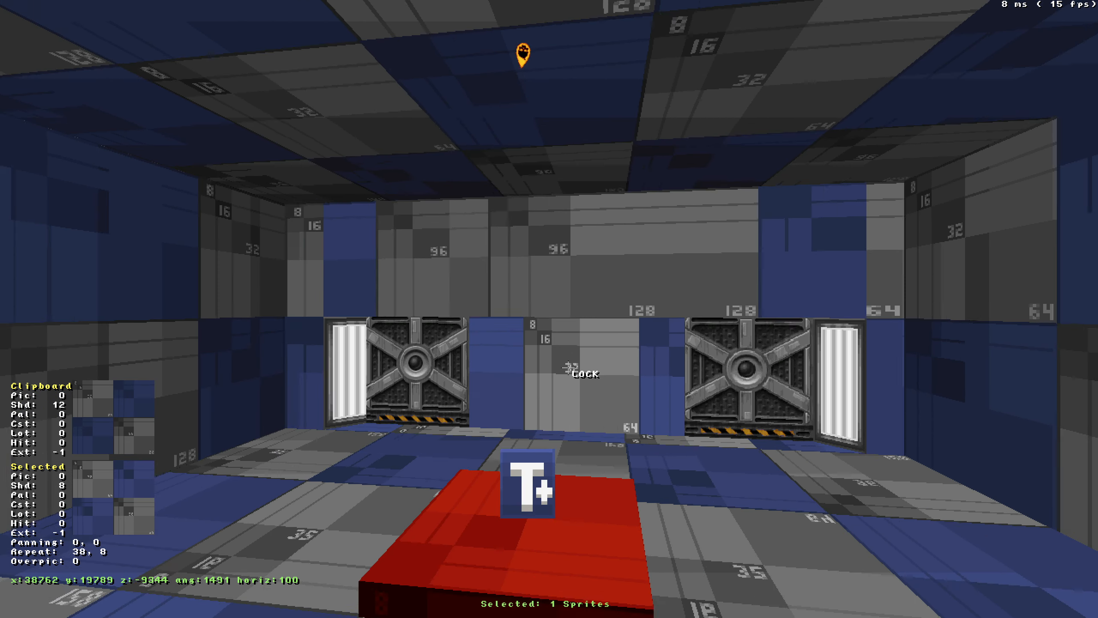
left_click_drag(569, 368, 573, 381)
key("alt+Page_Up")
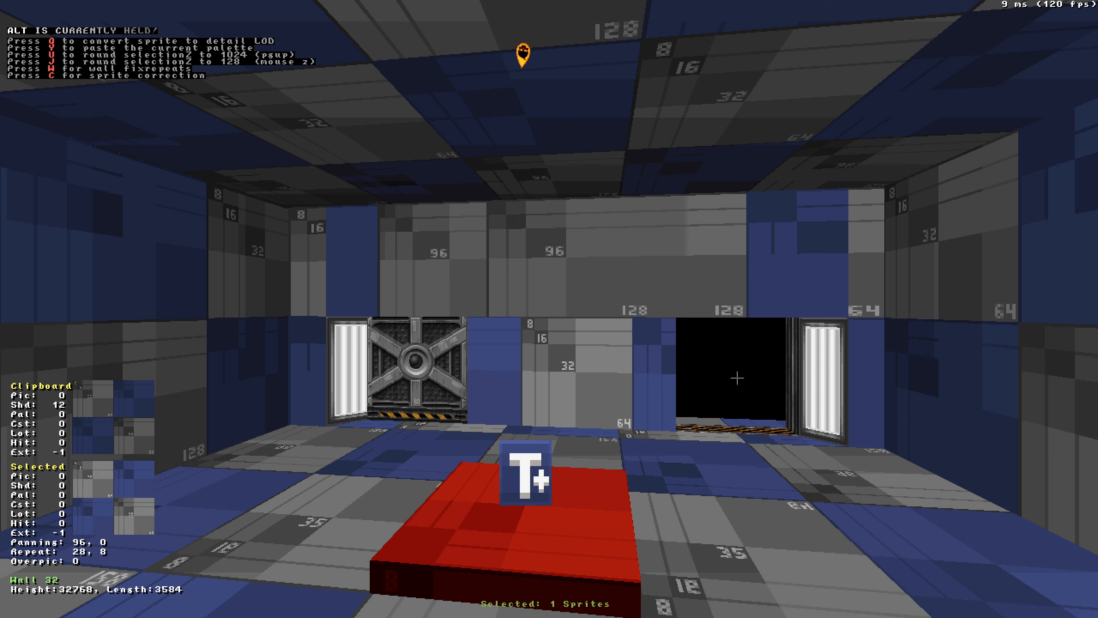
key("alt+Page_Up")
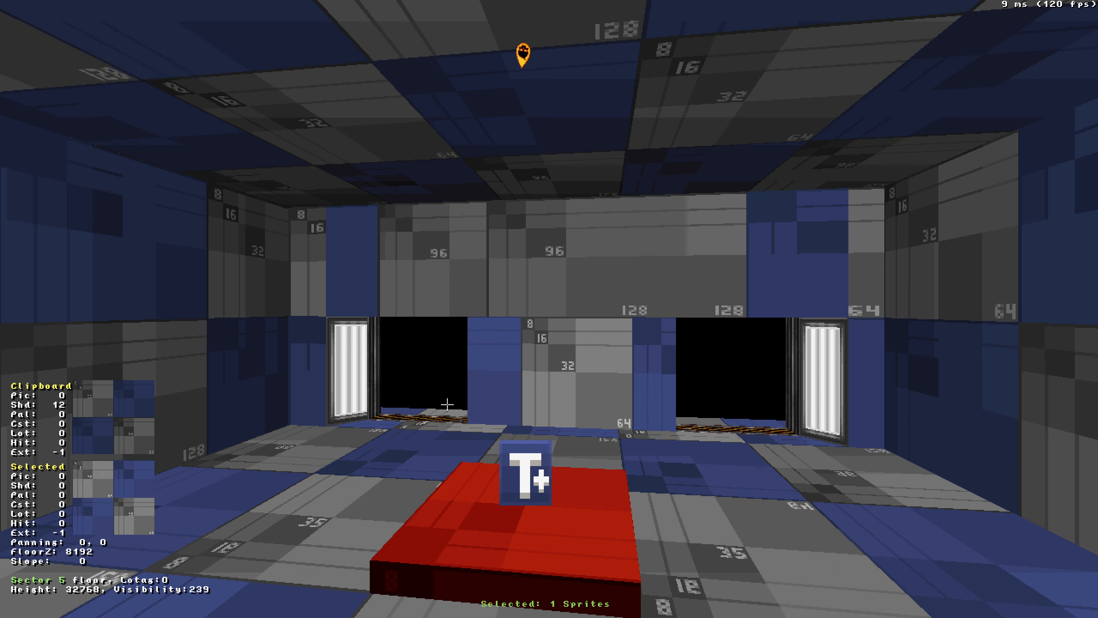
key("ctrl+z")
key("ctrl+z")
key("KP_Enter")
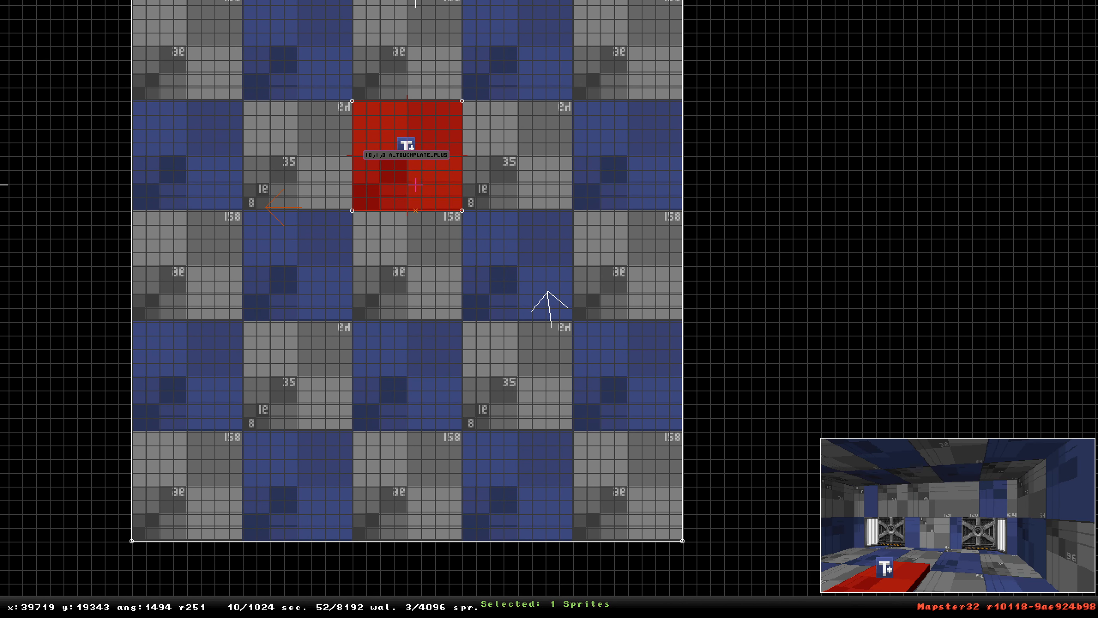
Set the touchplate's hitag and lotag to 11 and its X-vel flags to 1.
mouse_move(422, 152)
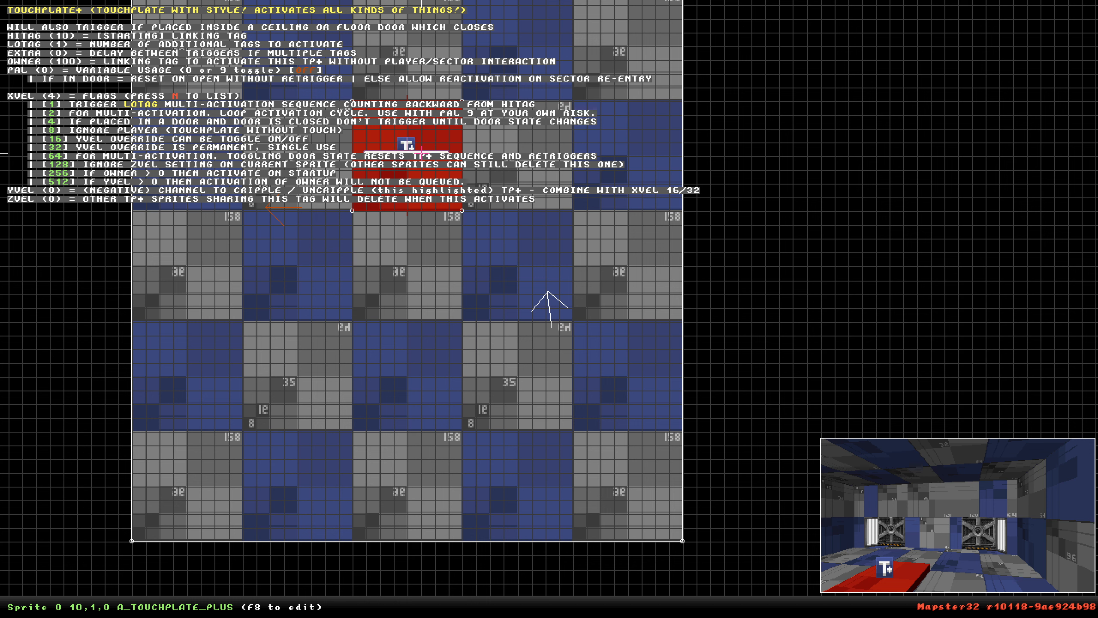
key("alt+h")
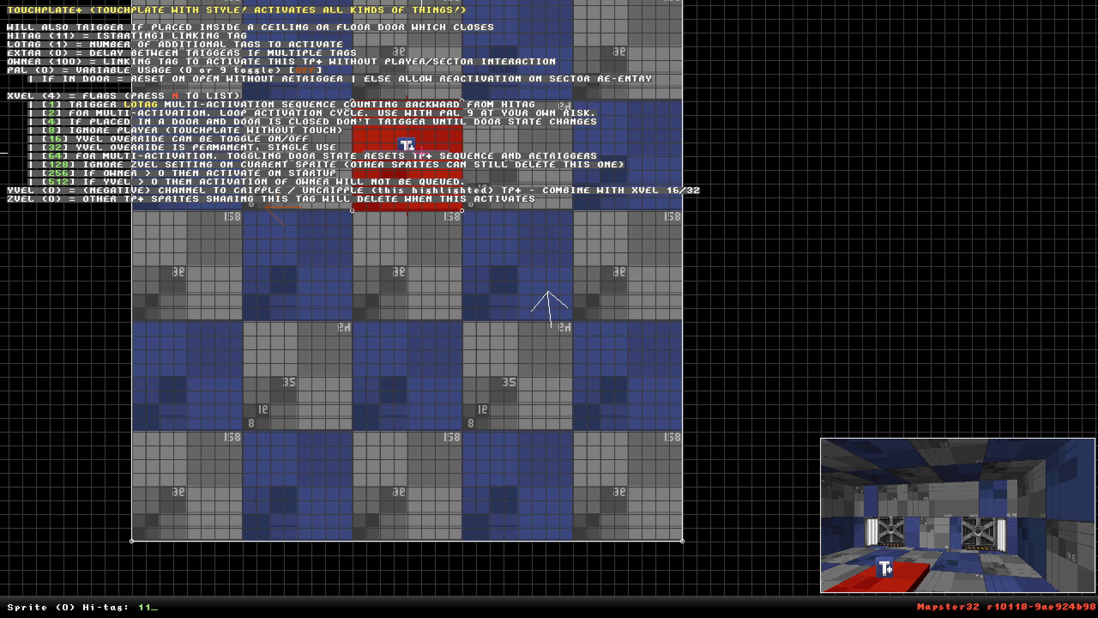
key("Return")
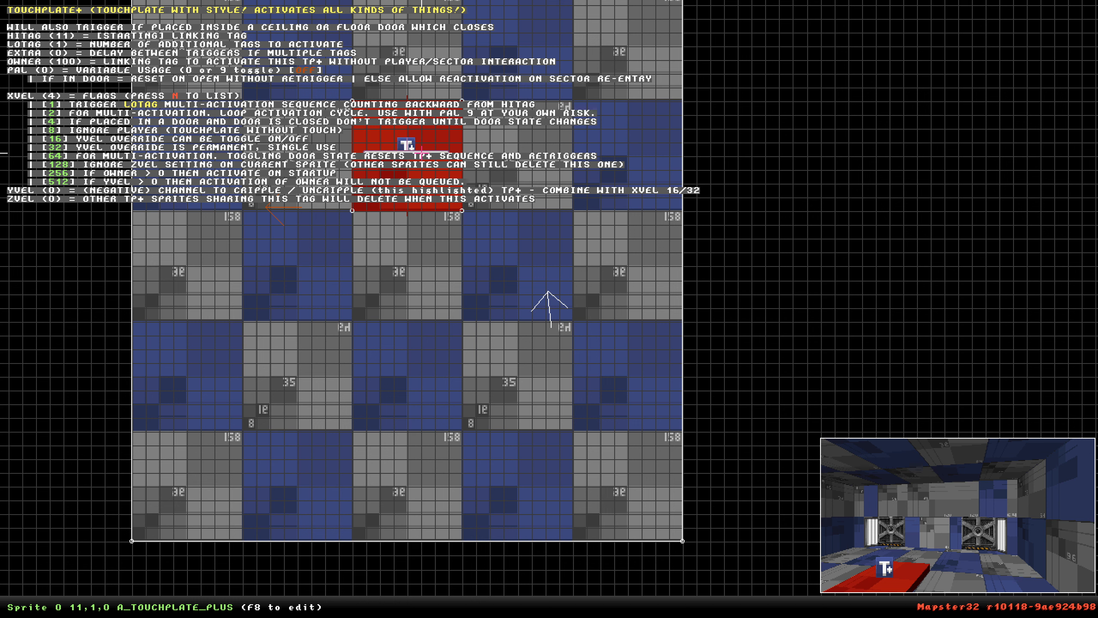
key("alt+t")
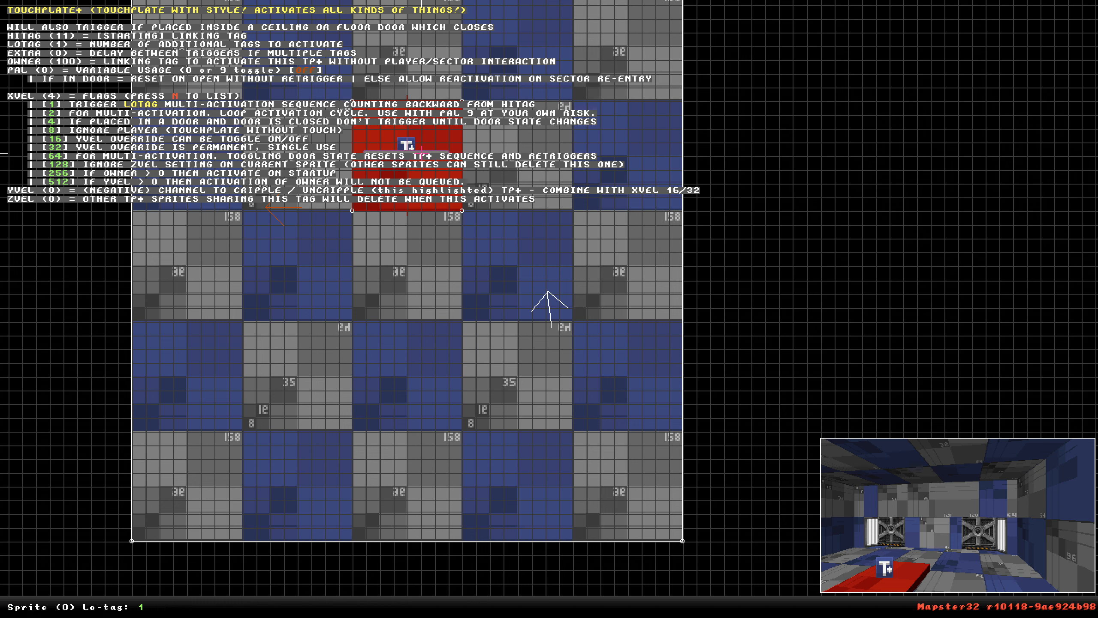
key("Return")
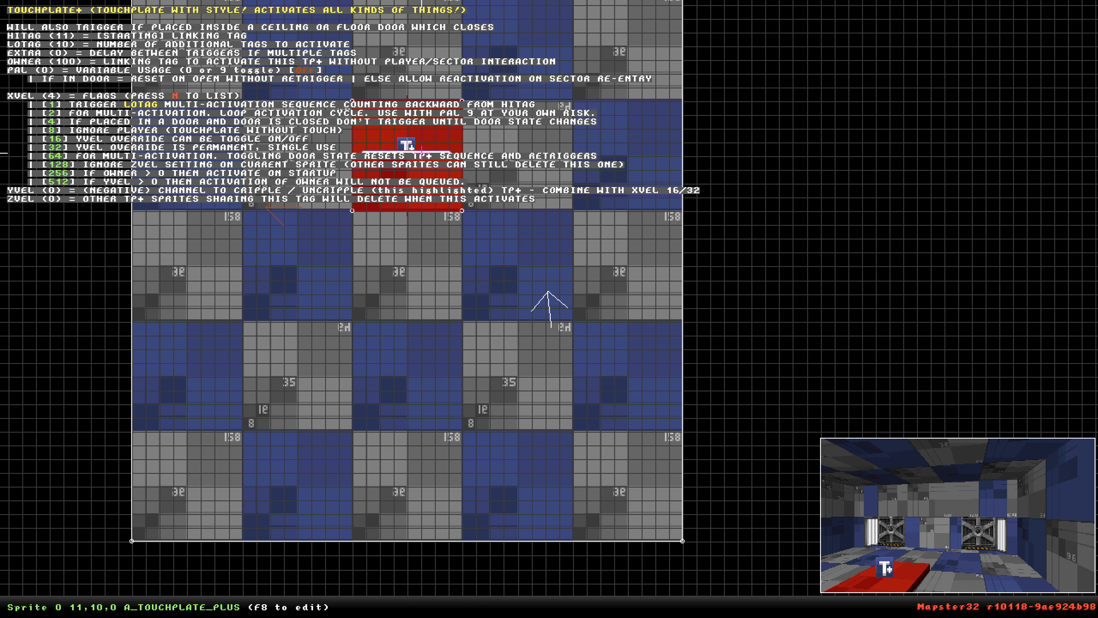
key("t")
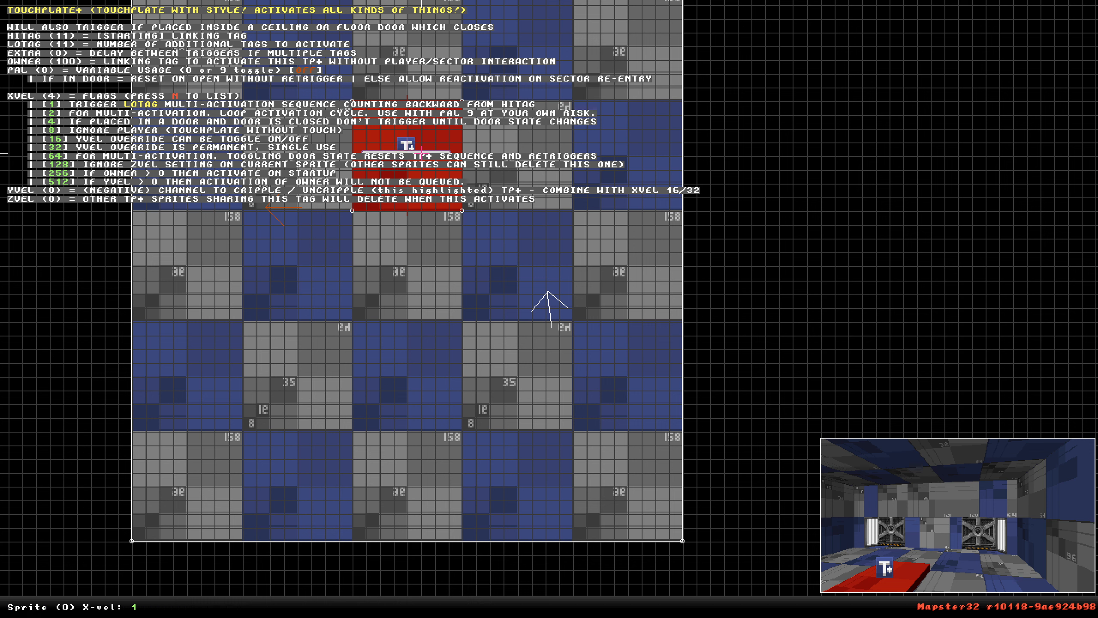
key("Return")
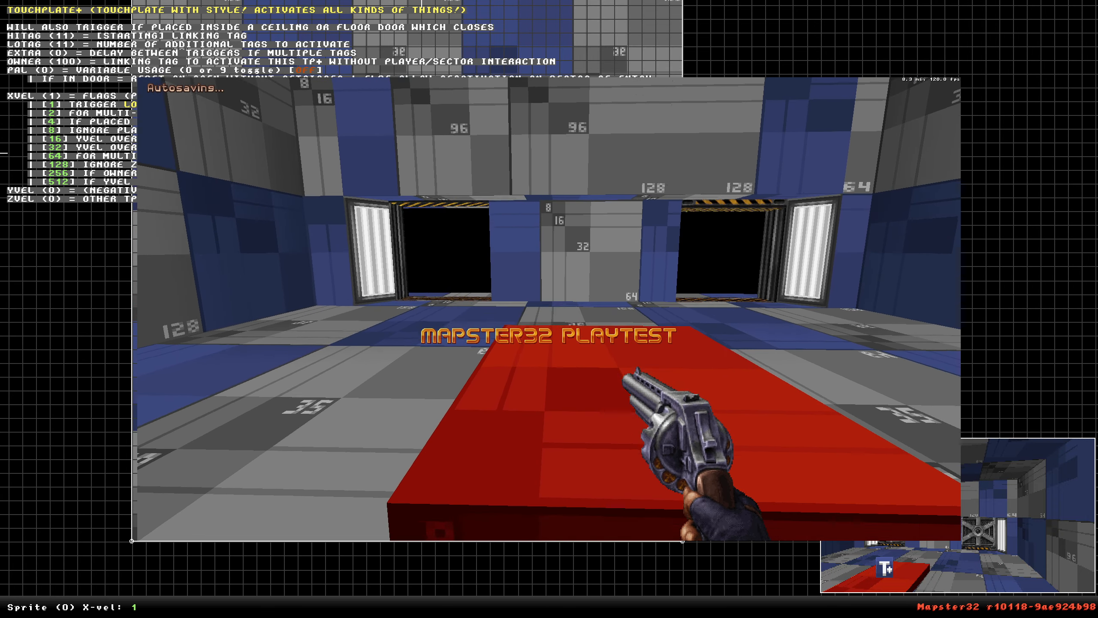
Leave the playtest by entering exit in the console.
key("grave")
type("exit")
key("Return")
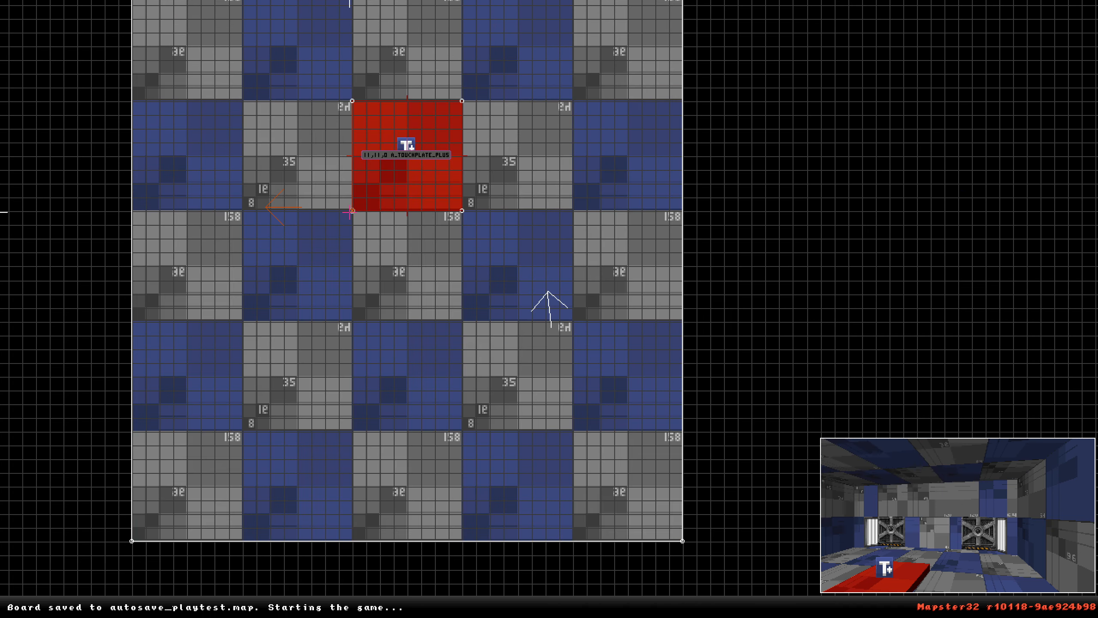
Reset the touchplate's X-vel flags to 0.
mouse_move(414, 152)
key("x")
key("BackSpace")
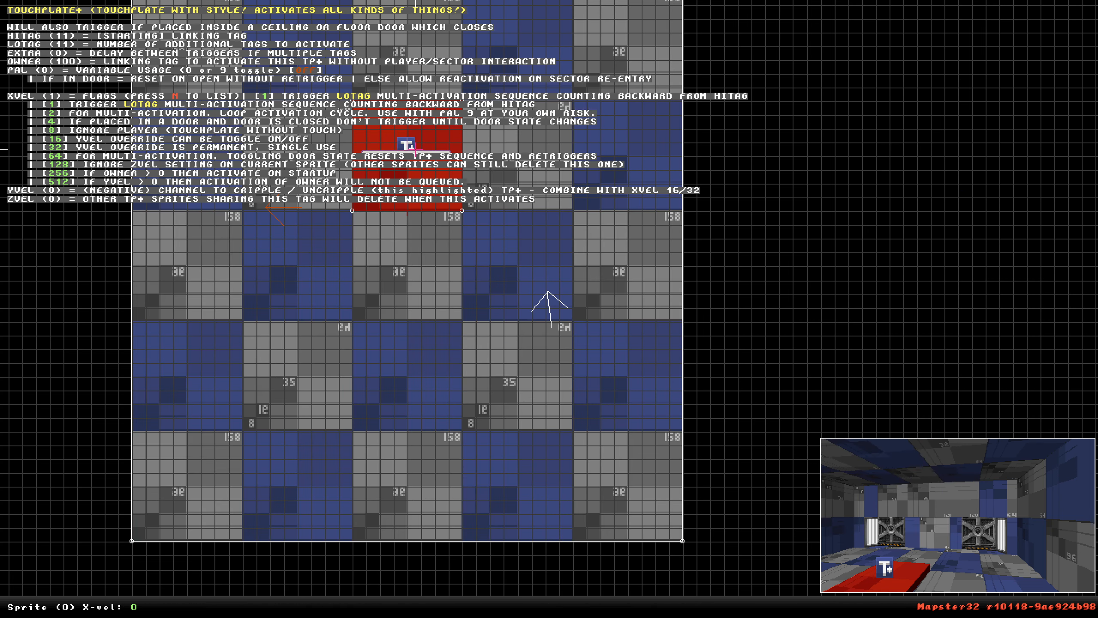
key("Return")
Turn the grid off to reposition the touchplate sprite freely within the red sector, then re-enable grid locking.
scroll(549, 309, "down", 3)
right_click_drag(414, 152, 549, 309)
key("g")
key("g")
key("g")
key("g")
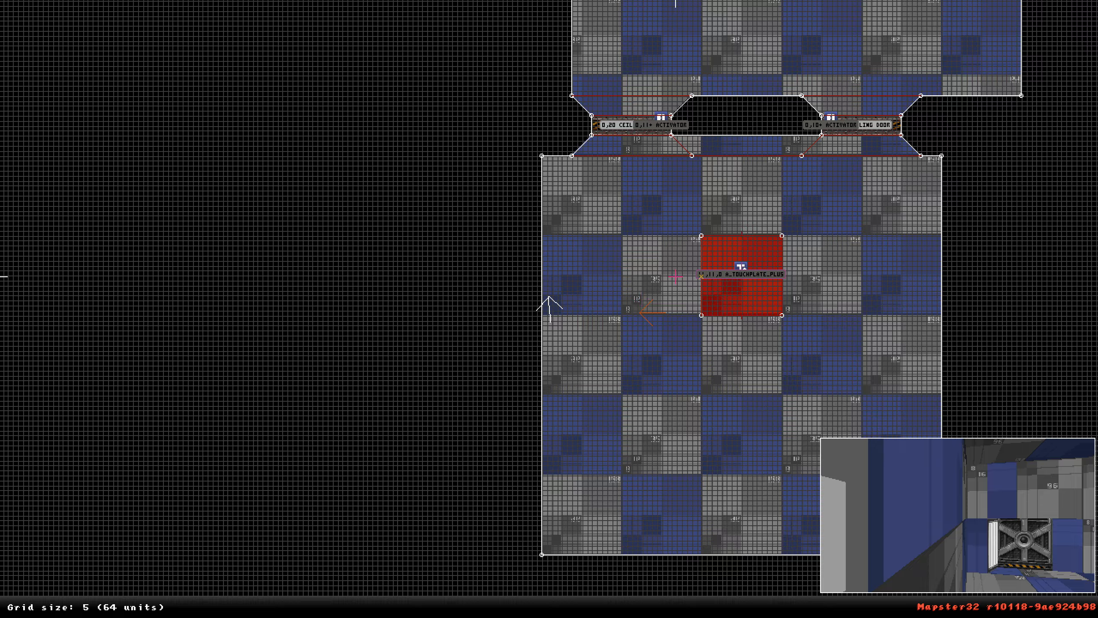
key("g")
key("g")
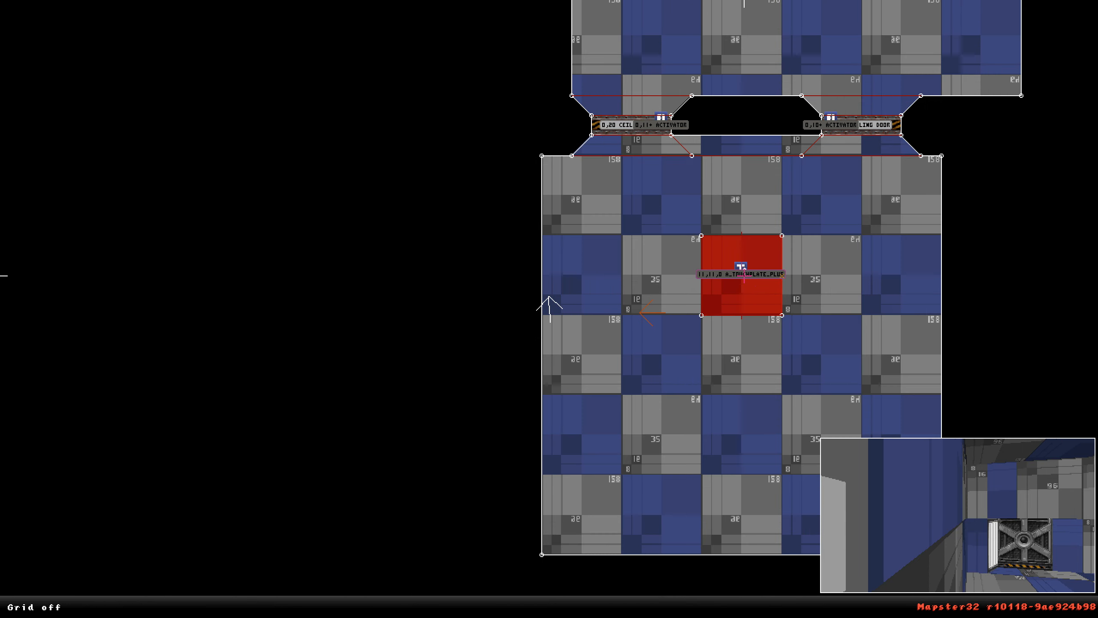
scroll(549, 309, "up", 2)
right_click_drag(764, 269, 456, 312)
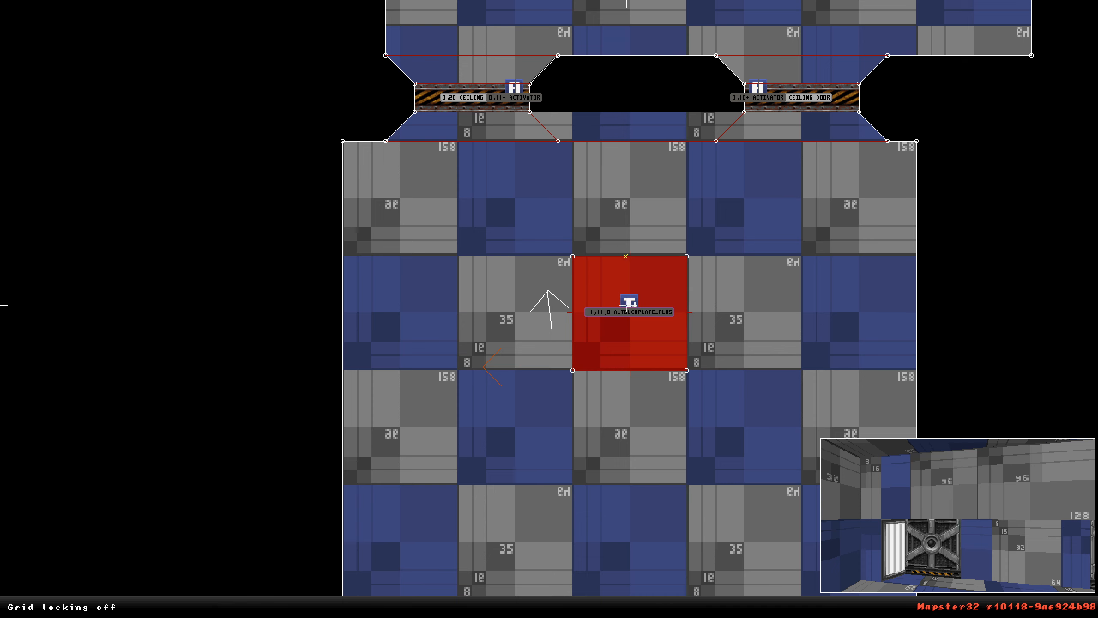
left_click_drag(607, 293, 655, 333, "shift")
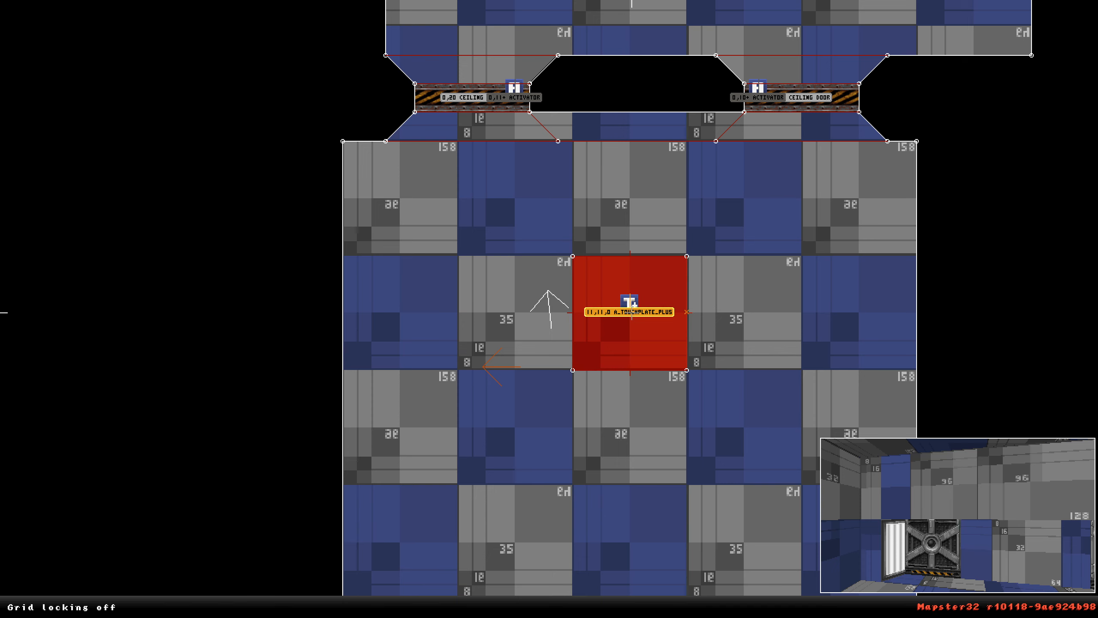
key("g")
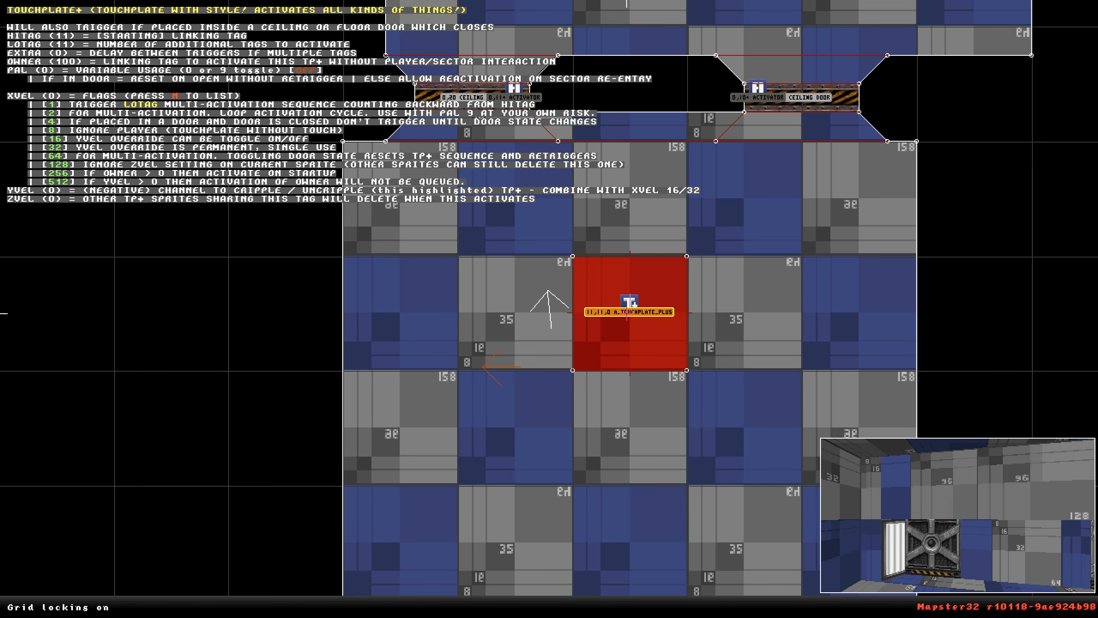
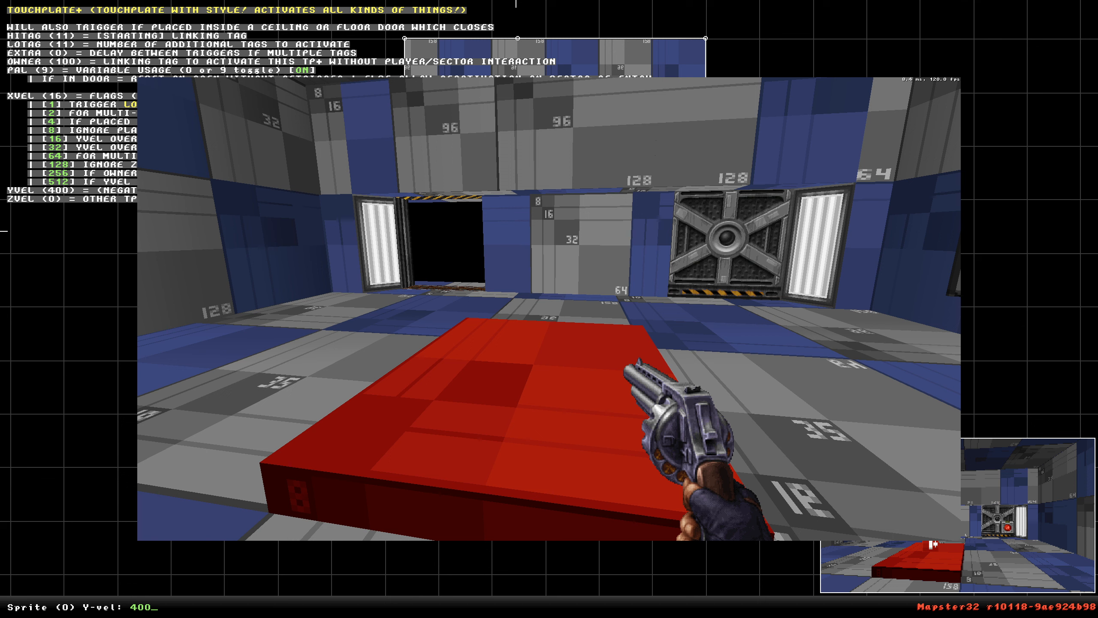
Leave the playtest by entering exit in the console.
key("grave")
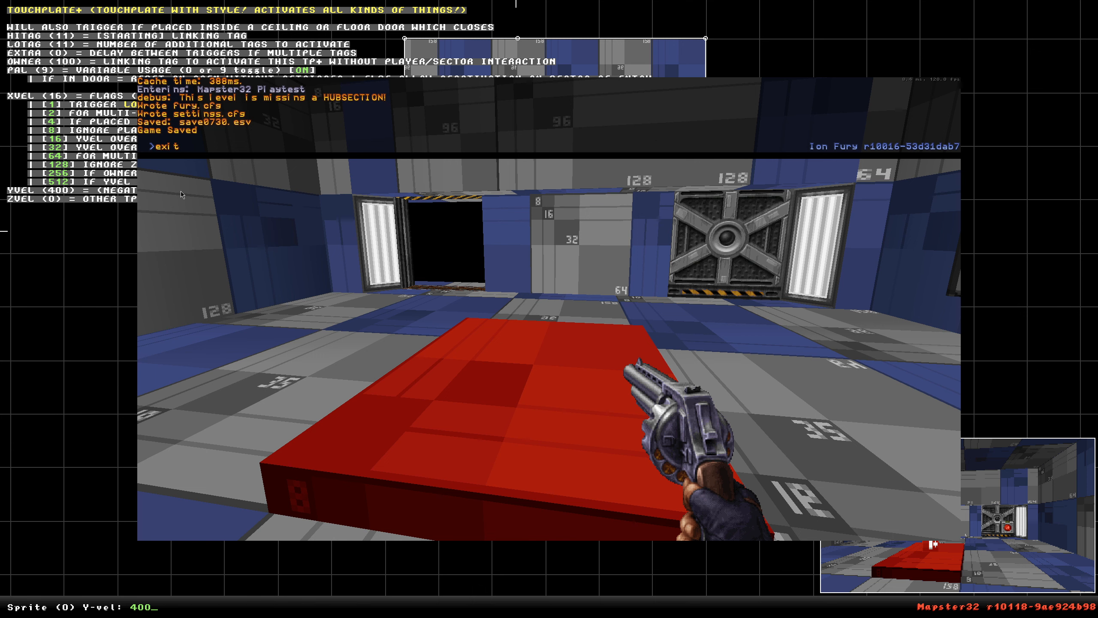
type("exit")
key("Return")
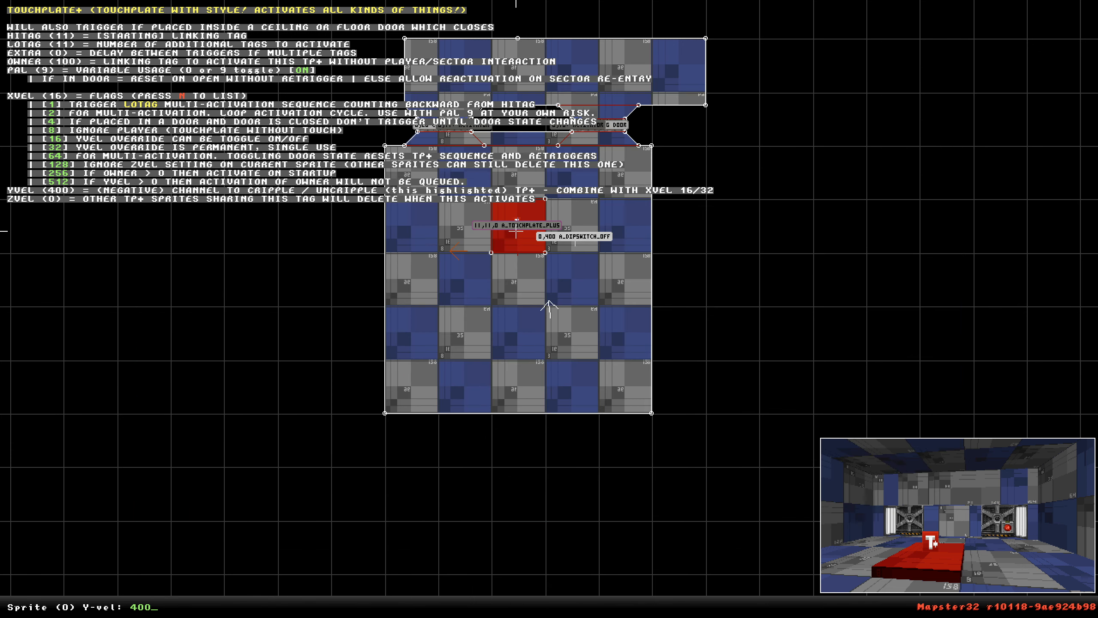
Set the touchplate's Y-vel to -400 and try it in a playtest.
mouse_move(514, 230)
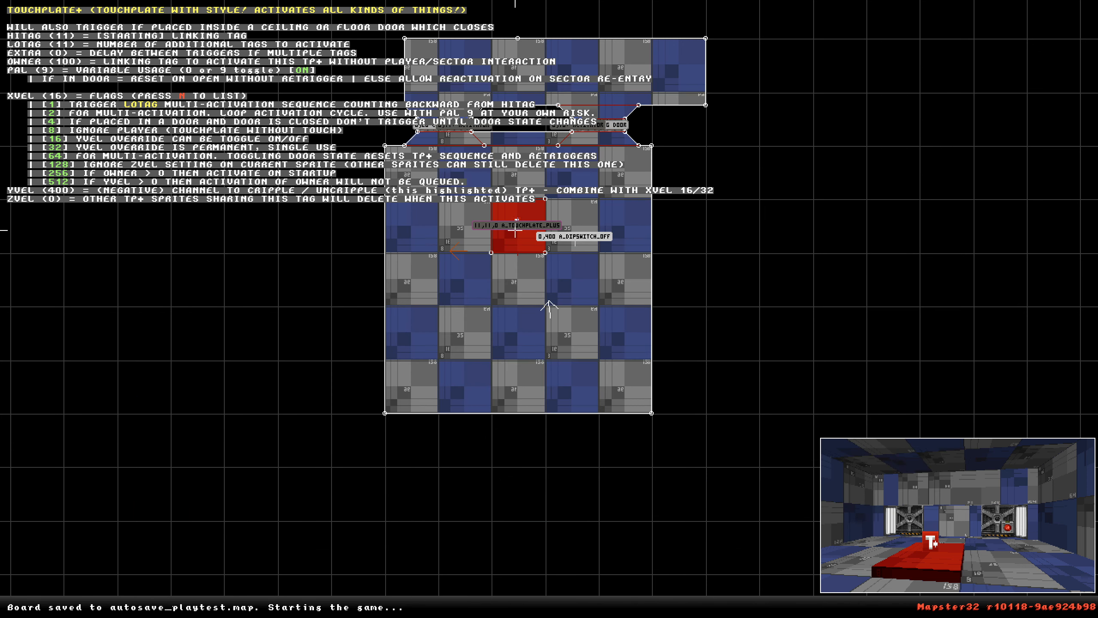
key("y")
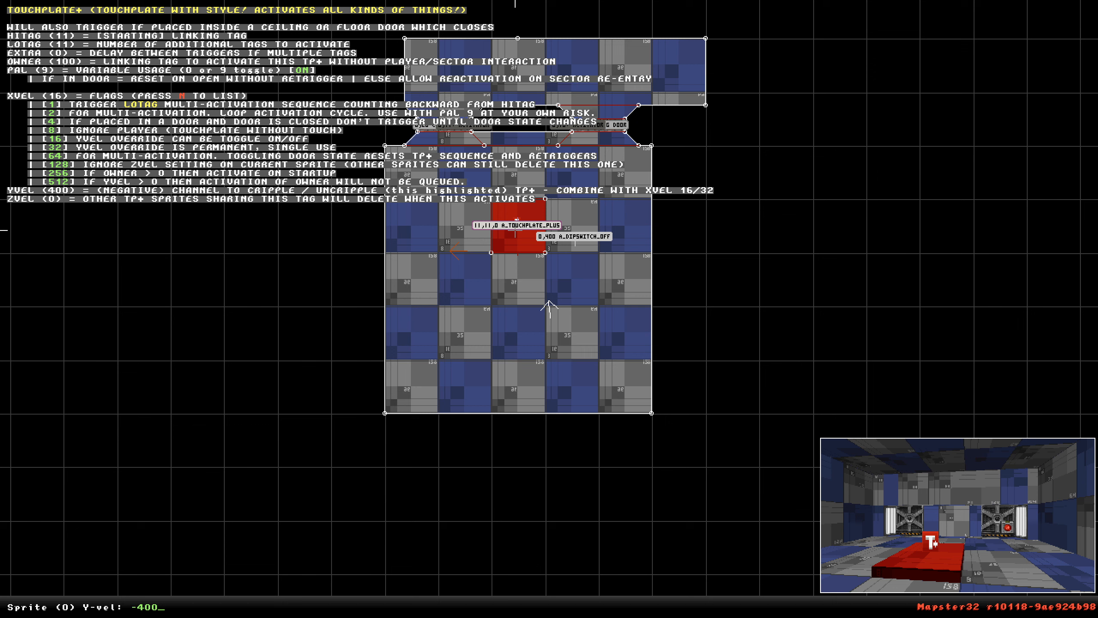
key("Return")
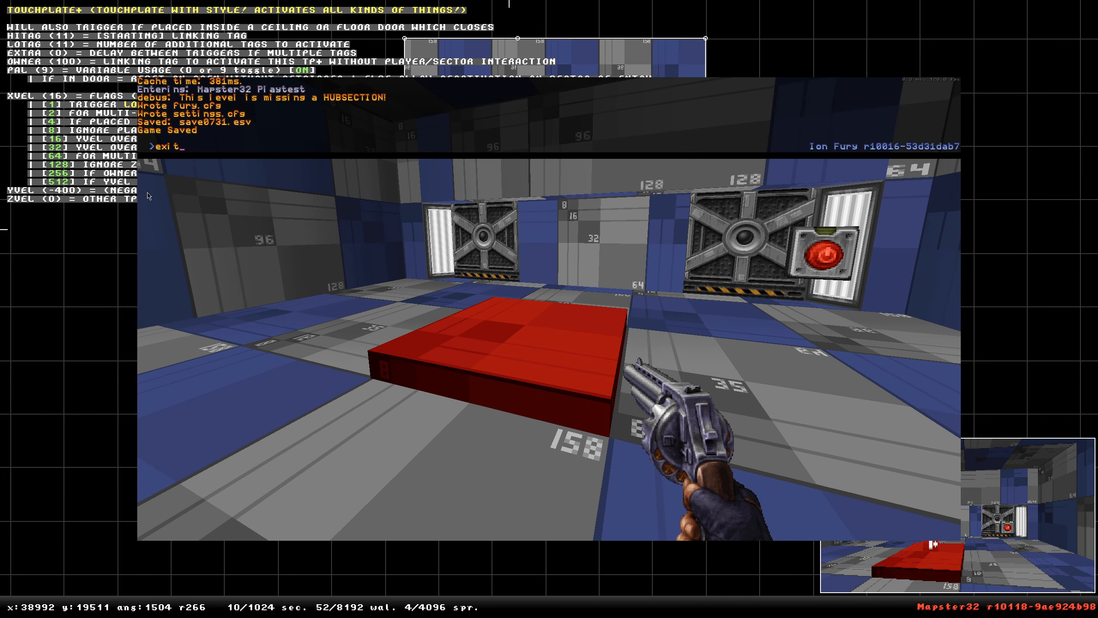
key("Return")
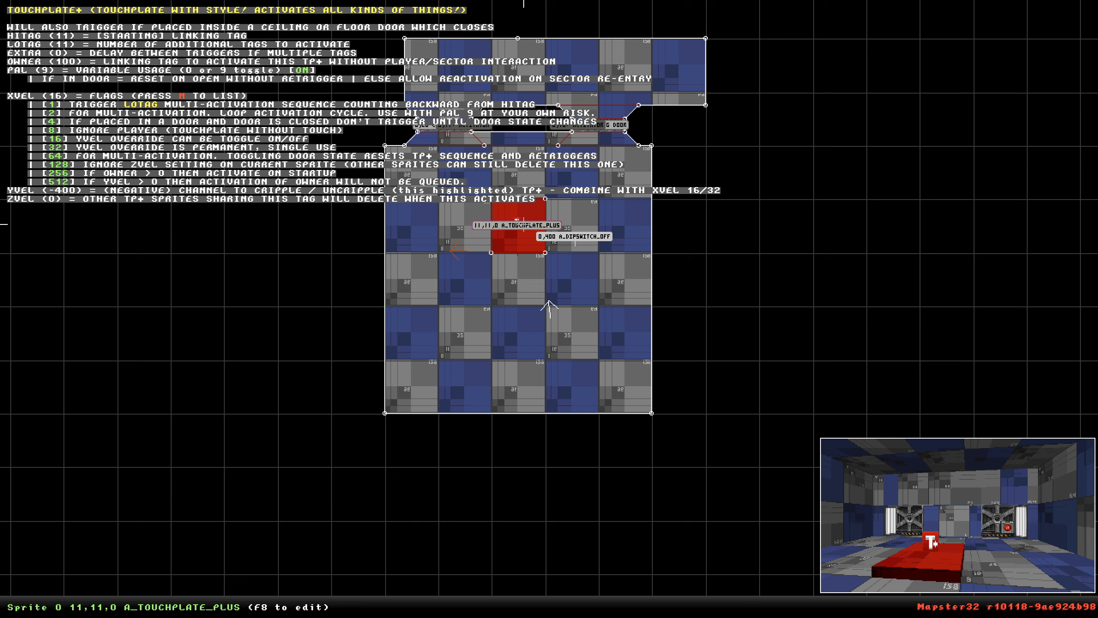
Set the touchplate's X-vel flags to 48, playtest, and exit the playtest through the console.
key("x")
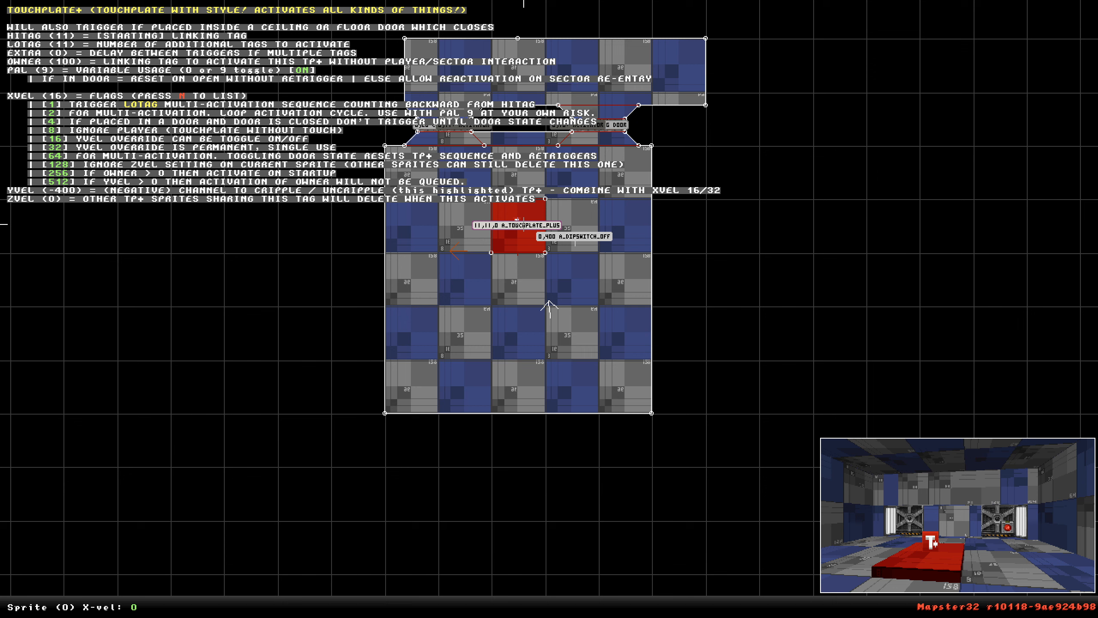
key("Return")
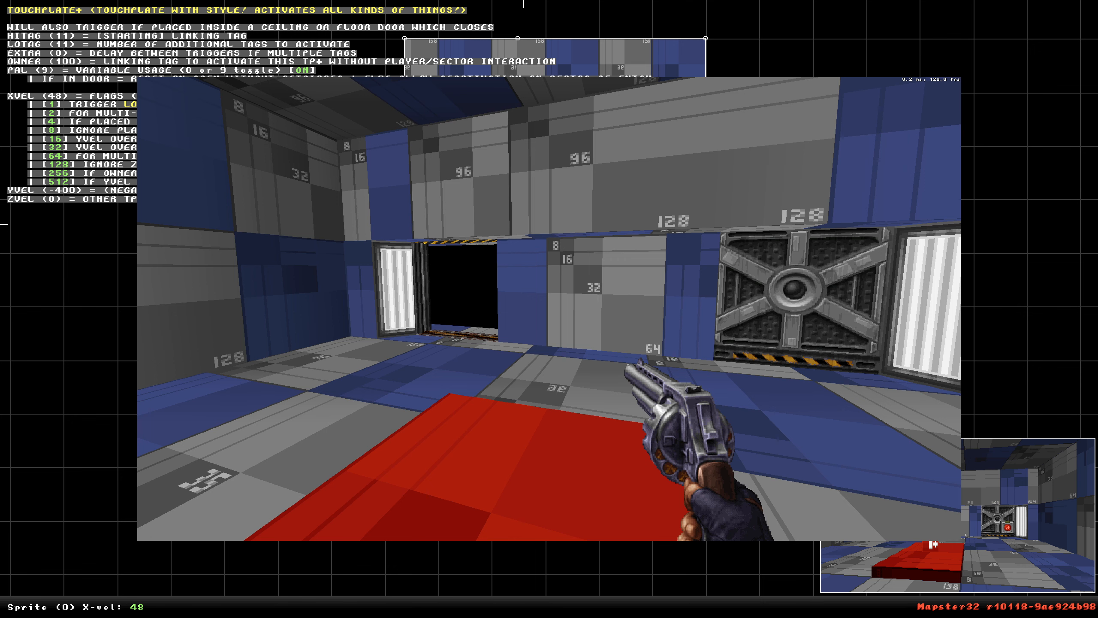
key("grave")
type("exit")
key("Return")
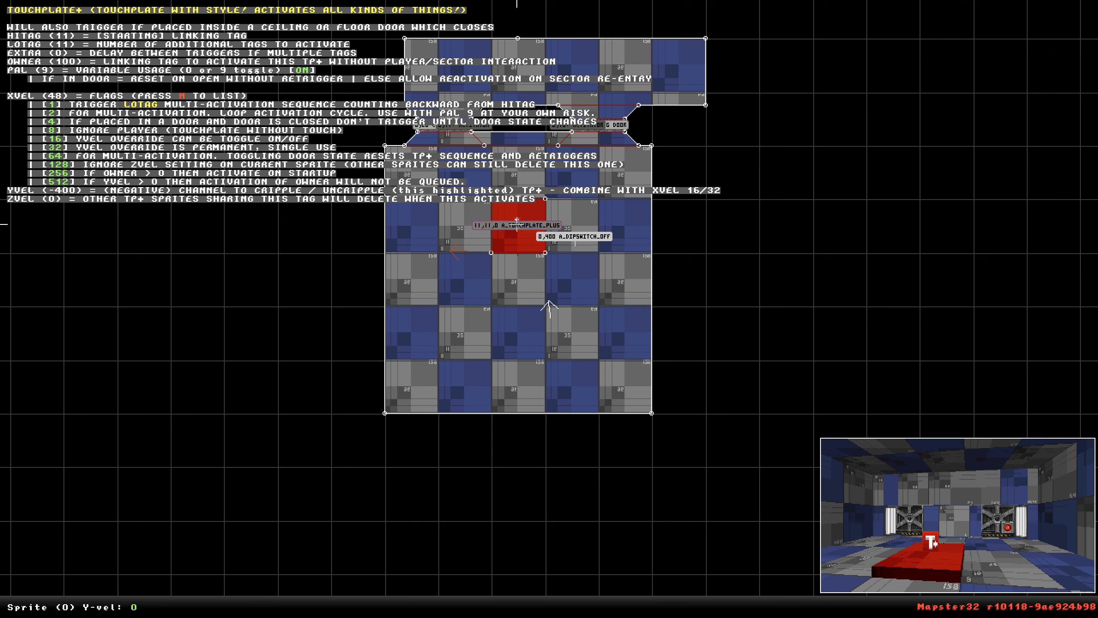
Reset the touchplate's X-vel and Y-vel values to 0.
key("Return")
key("x")
key("BackSpace")
key("BackSpace")
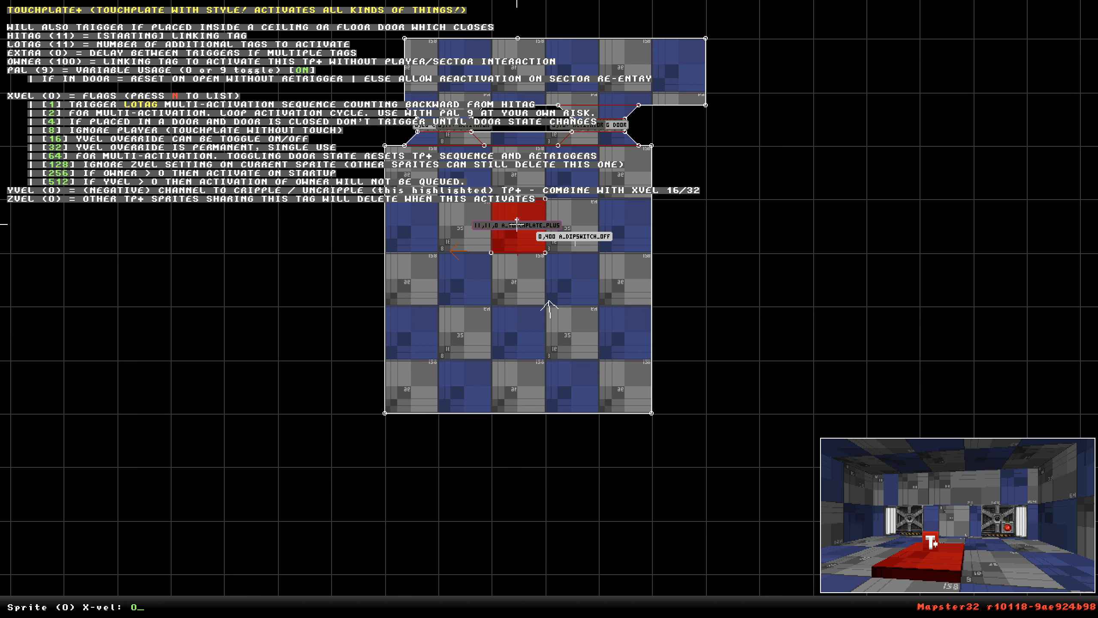
key("Return")
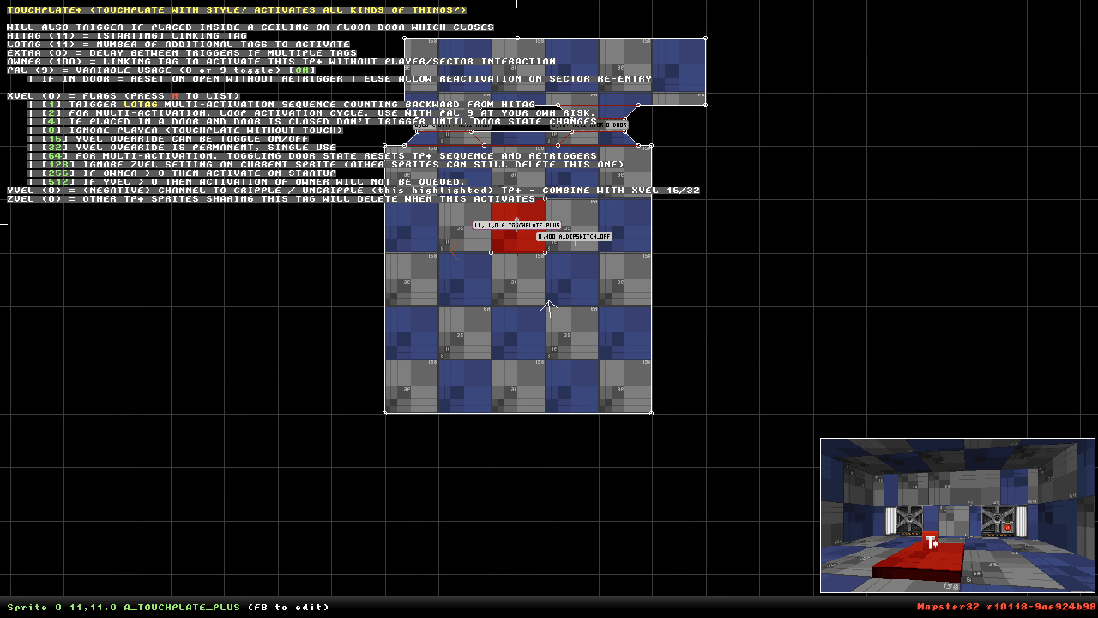
Move the dipswitch sprite further south and shift the red touchplate sector one tile east.
scroll(516, 220, "up", 5)
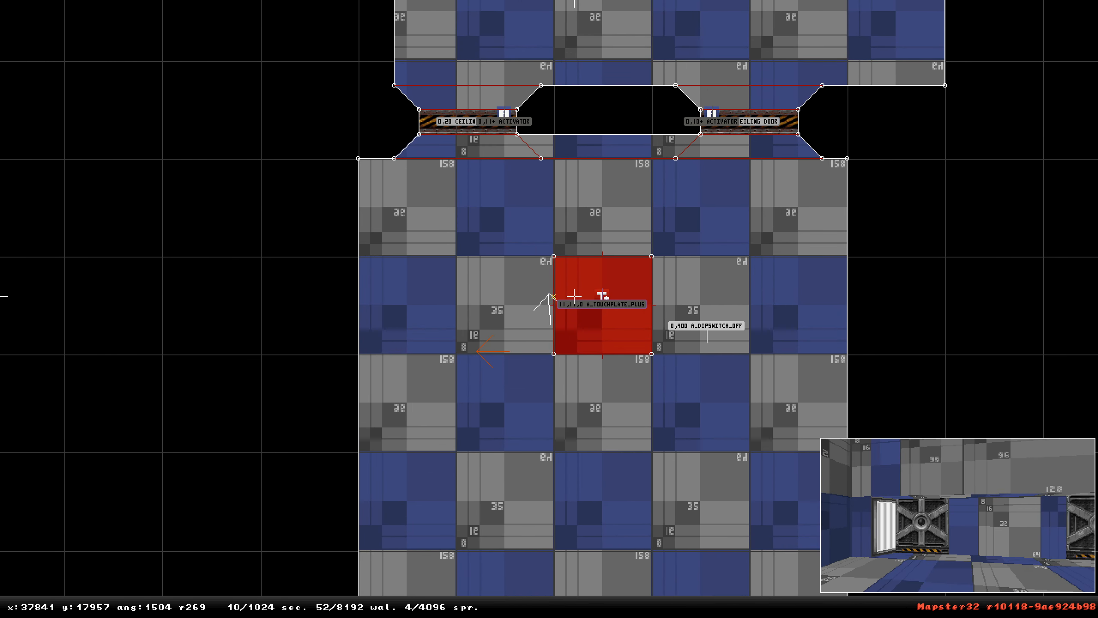
left_click_drag(708, 330, 757, 539)
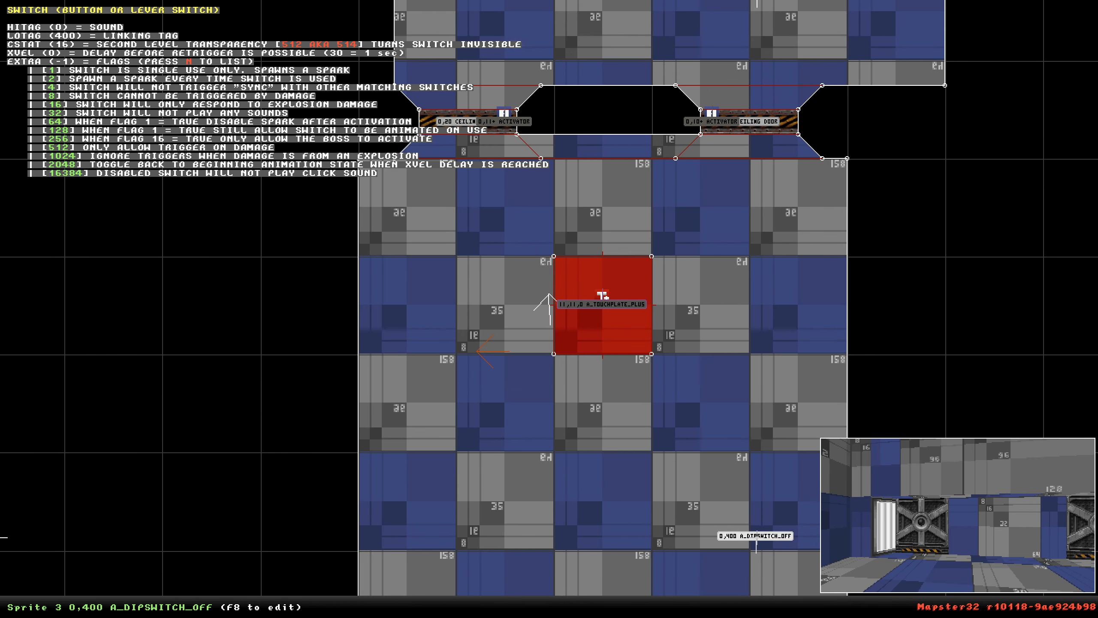
mouse_move(534, 226)
left_mouse_down("shift")
mouse_move(666, 365)
mouse_move(711, 351)
left_mouse_up("shift")
key("l")
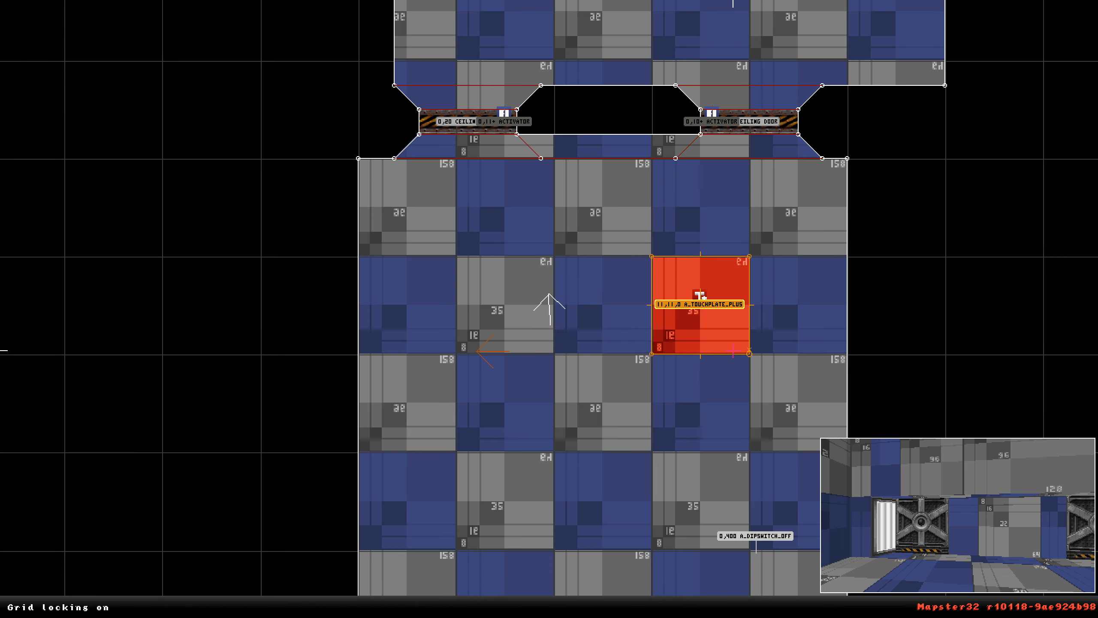
left_click(549, 315, "shift")
Duplicate the touchplate sector with its sprite into the tile to its west.
key("s")
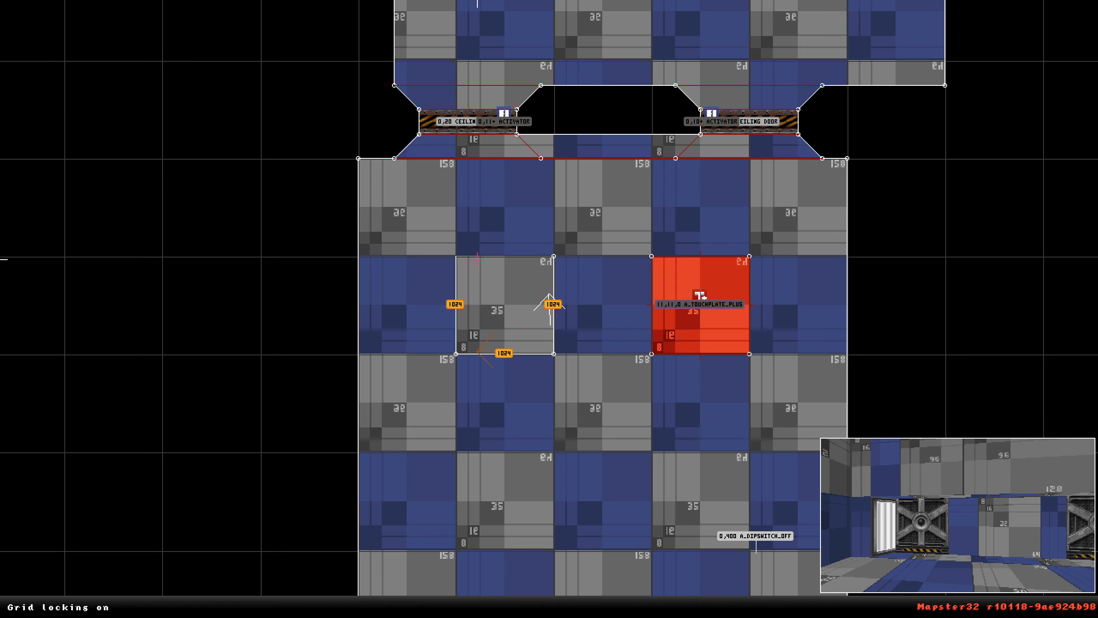
key("space")
left_click_drag(650, 230, 768, 380, "alt")
key("Insert")
left_click_drag(711, 298, 512, 322)
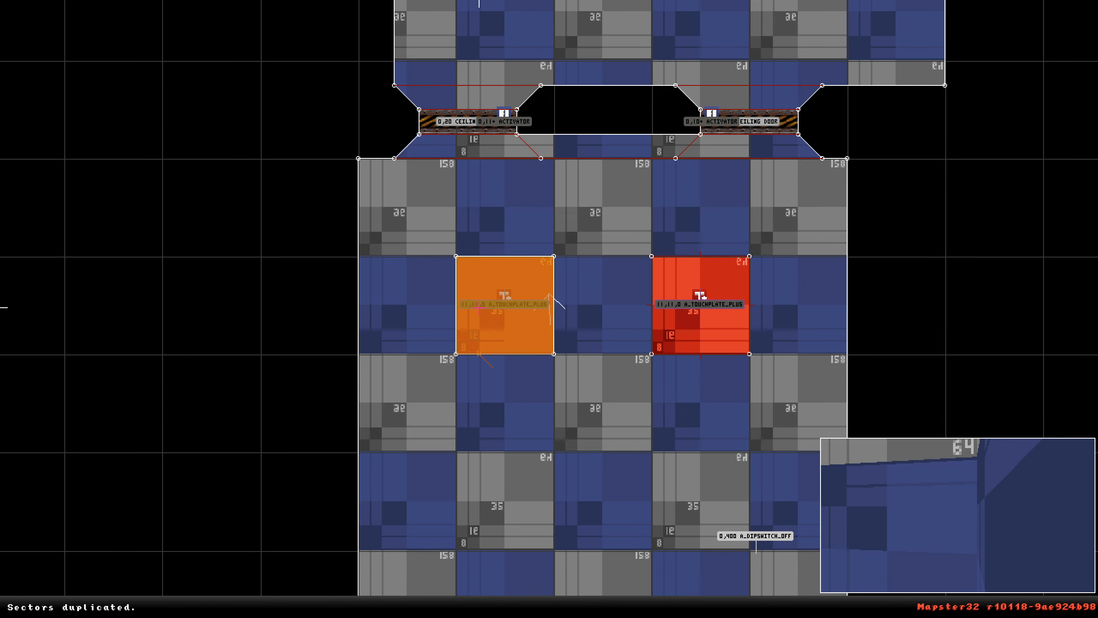
In 3D view, copy the red sector's wall texture and settings onto the duplicated sector's wall loop.
key("KP_Enter")
key("Down")
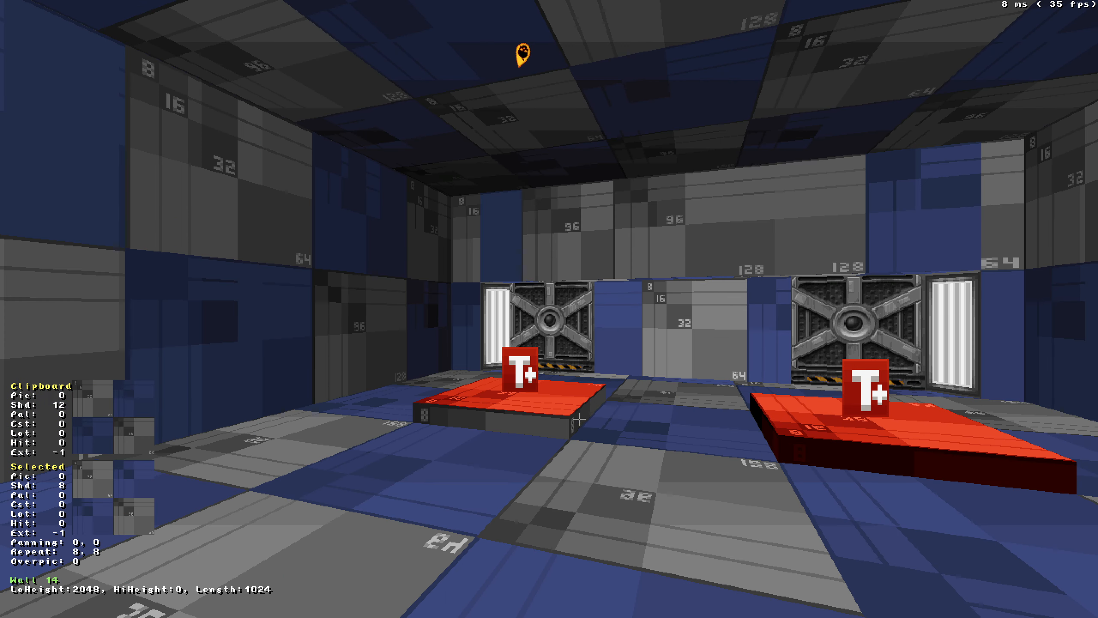
key("ctrl+q")
key("Right")
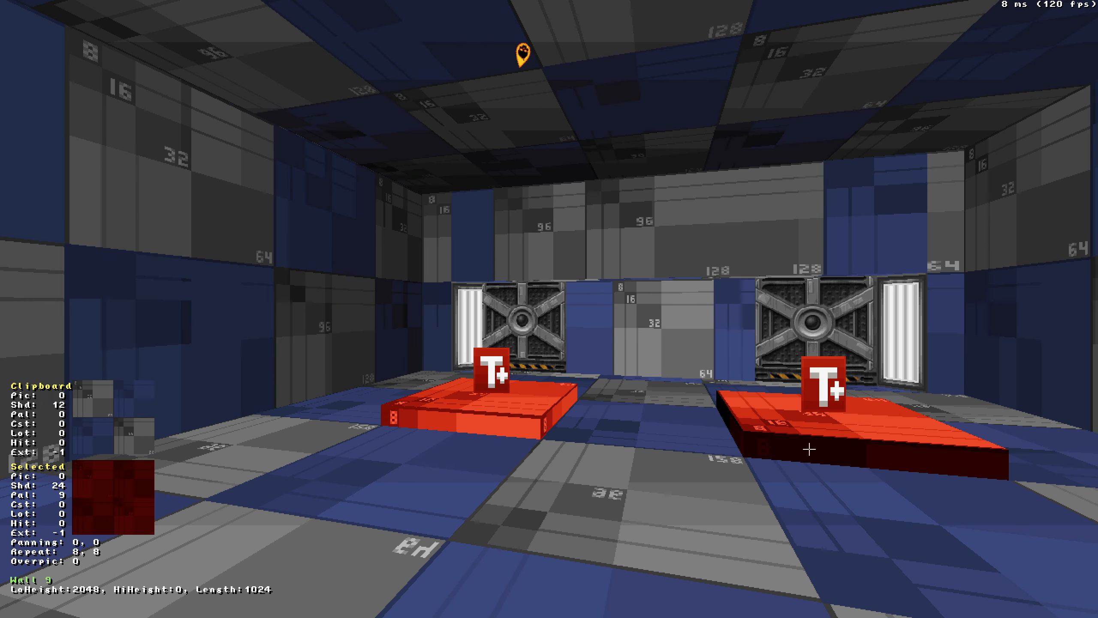
key("Tab")
key("Return")
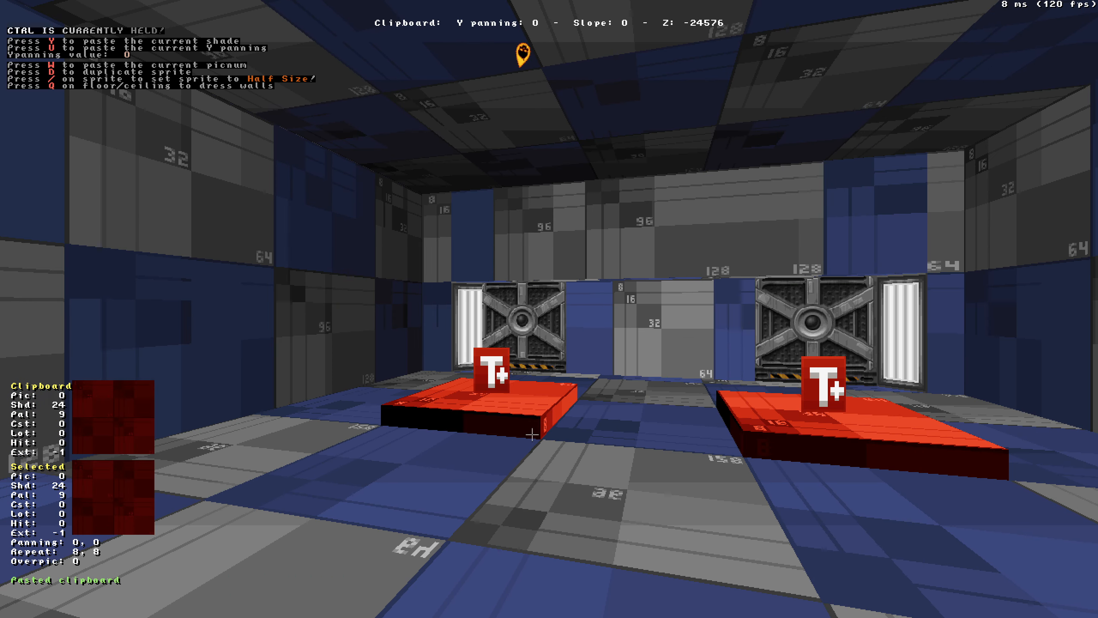
key("ctrl+shift+Return")
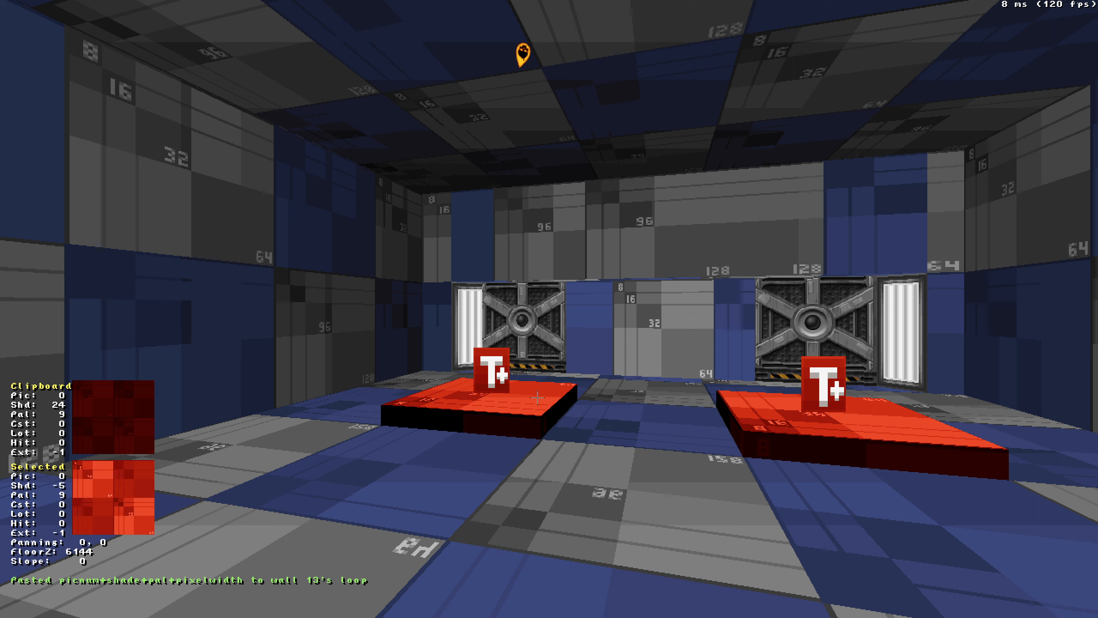
Set the duplicated sector's floor palette to 4.
key("alt+p")
key("BackSpace")
type("3")
key("BackSpace")
type("4")
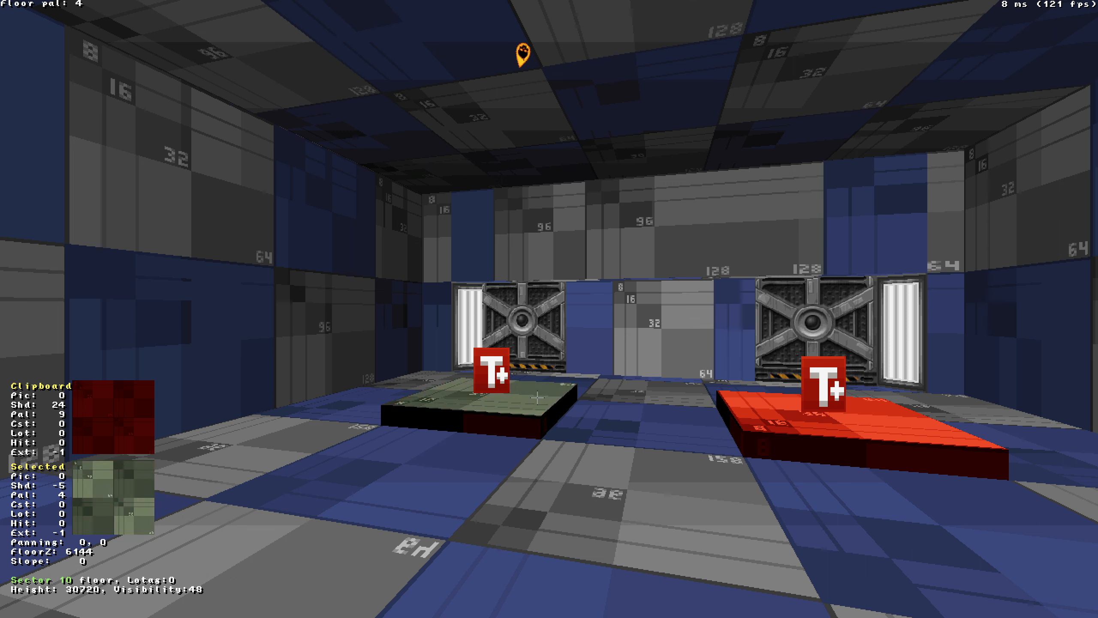
Apply palette 4 and shade 14 to the duplicated sector's walls.
key("Tab")
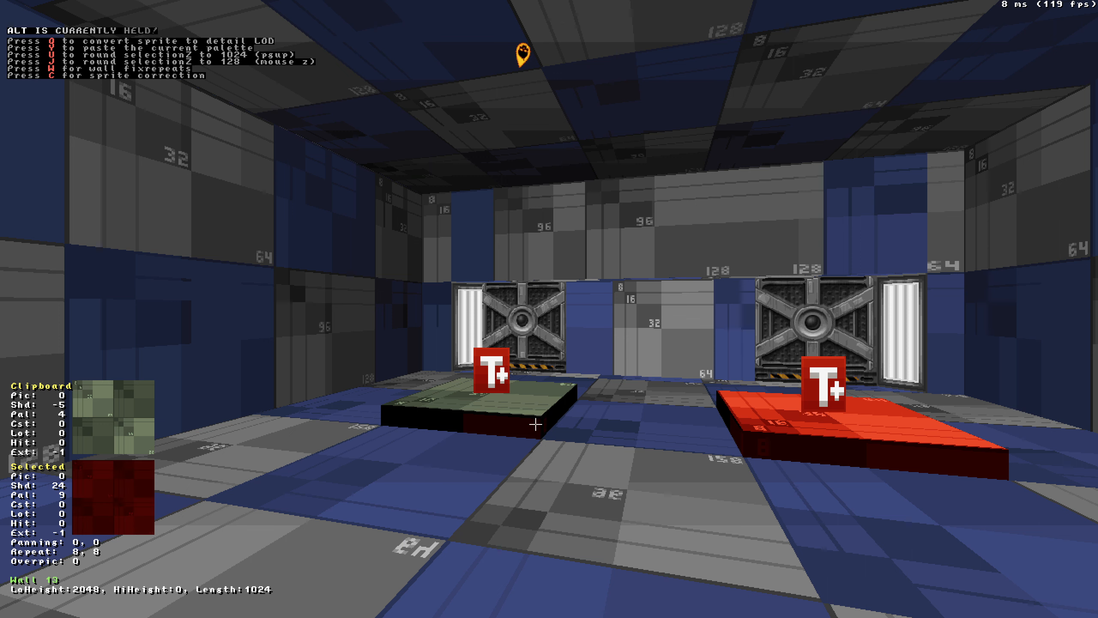
key("alt+p")
key("Tab")
key("ctrl+Return")
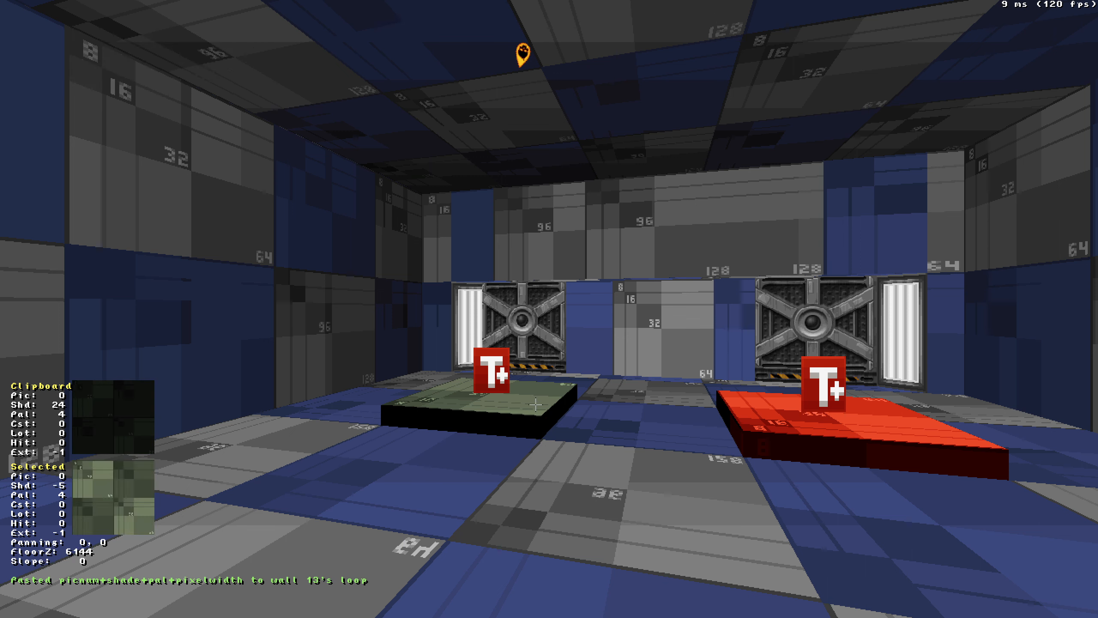
scroll(526, 420, "up", 10)
key("Tab")
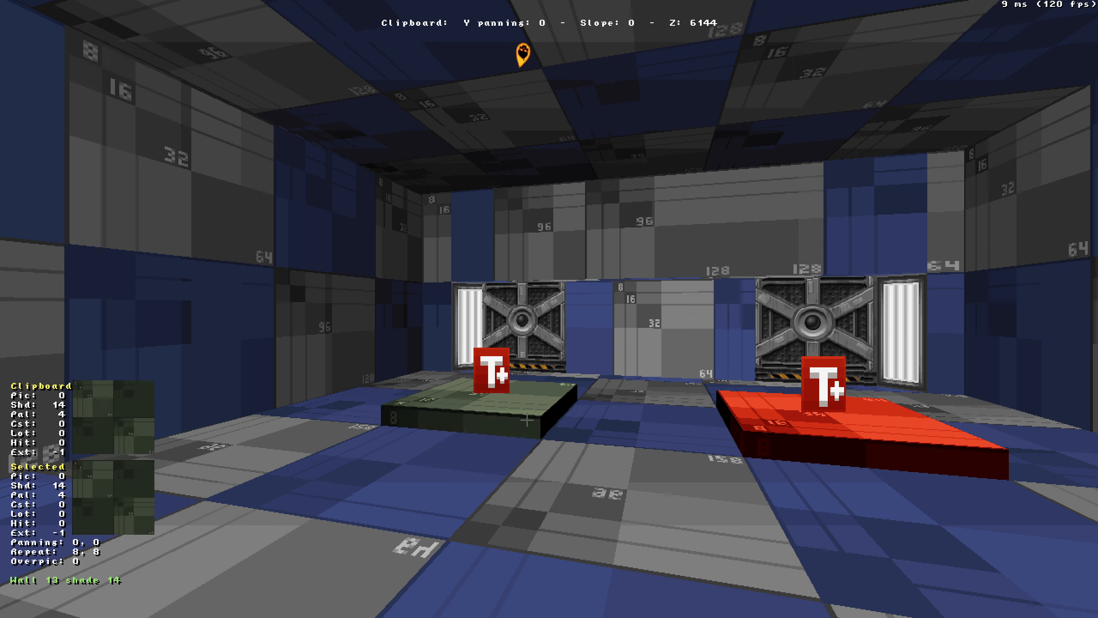
key("ctrl+Return")
Playtest the map with both touchplates, then quit the playtest through the console.
left_click_drag(527, 420, 509, 417)
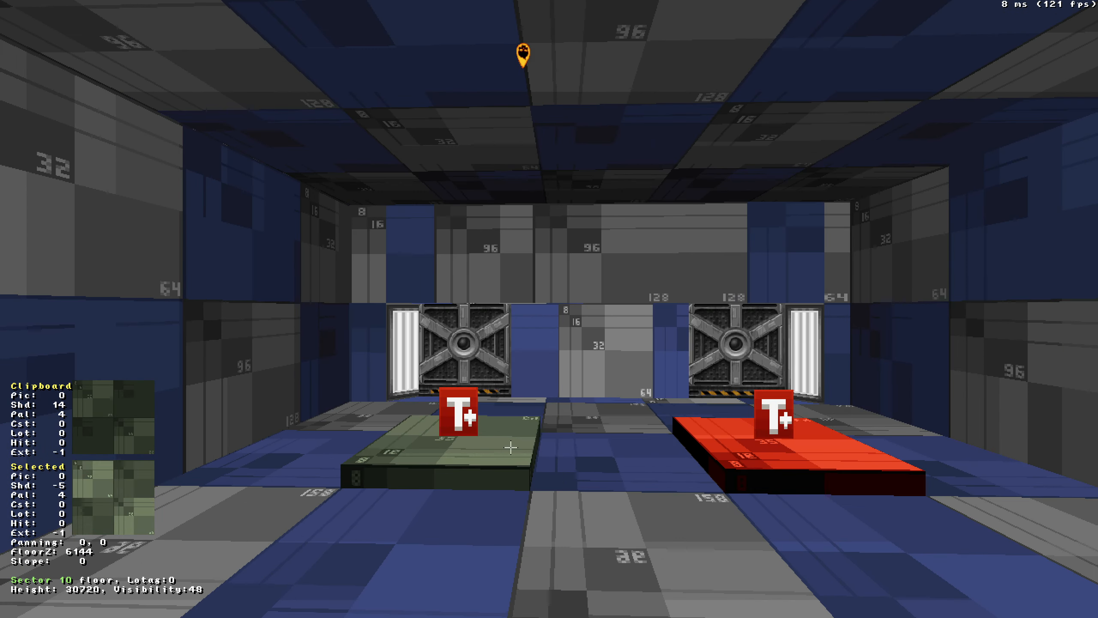
middle_click_drag(623, 453, 623, 454)
left_click_drag(623, 454, 624, 454)
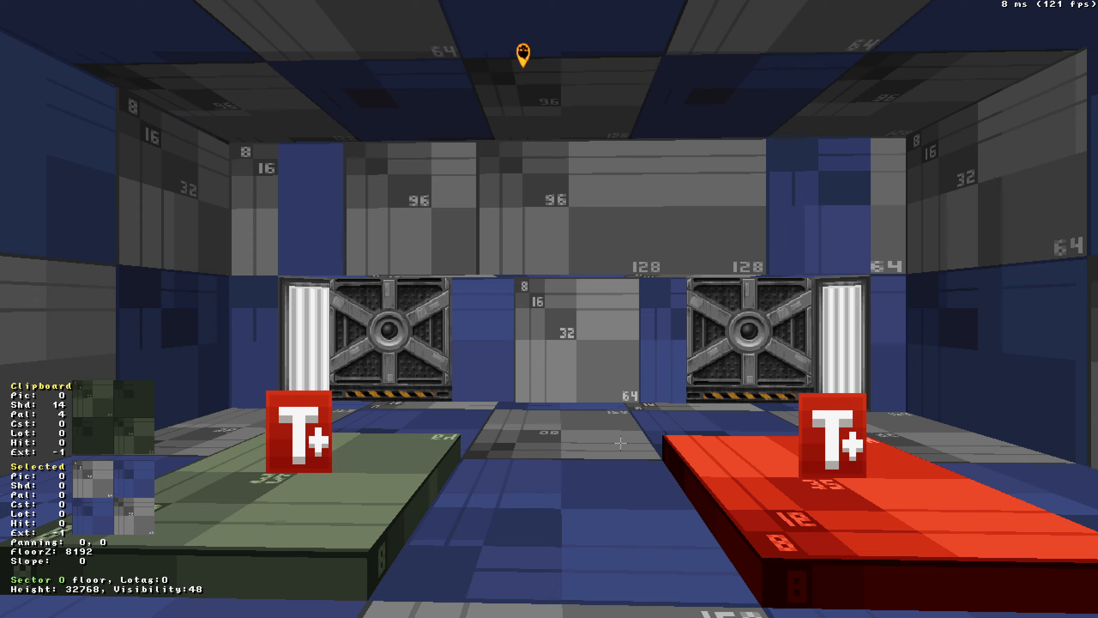
key("KP_Enter")
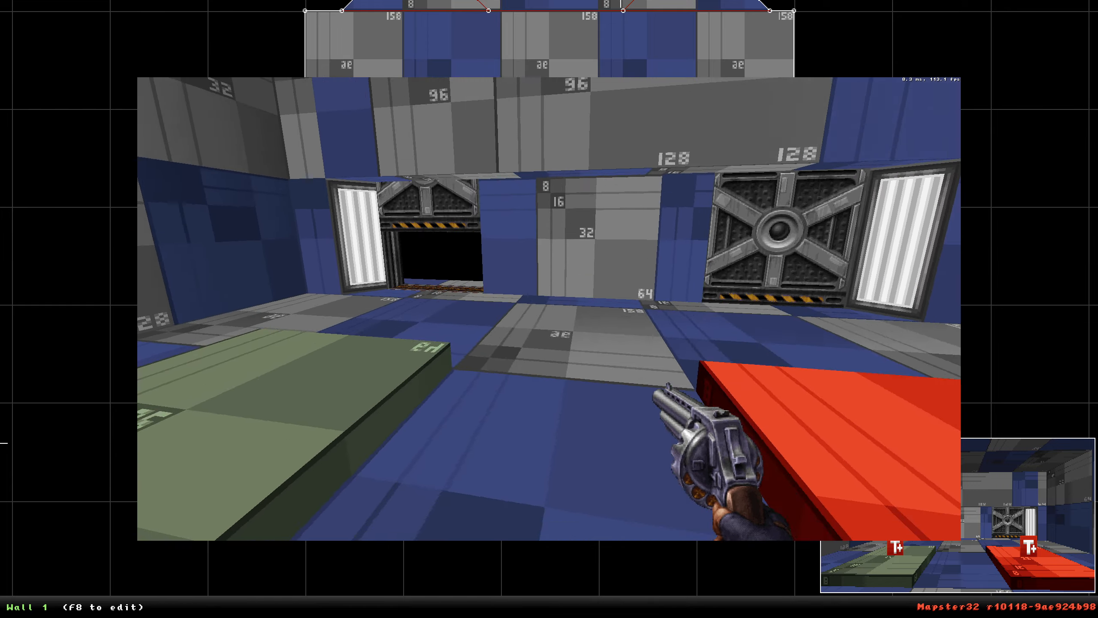
key("grave")
type("quit")
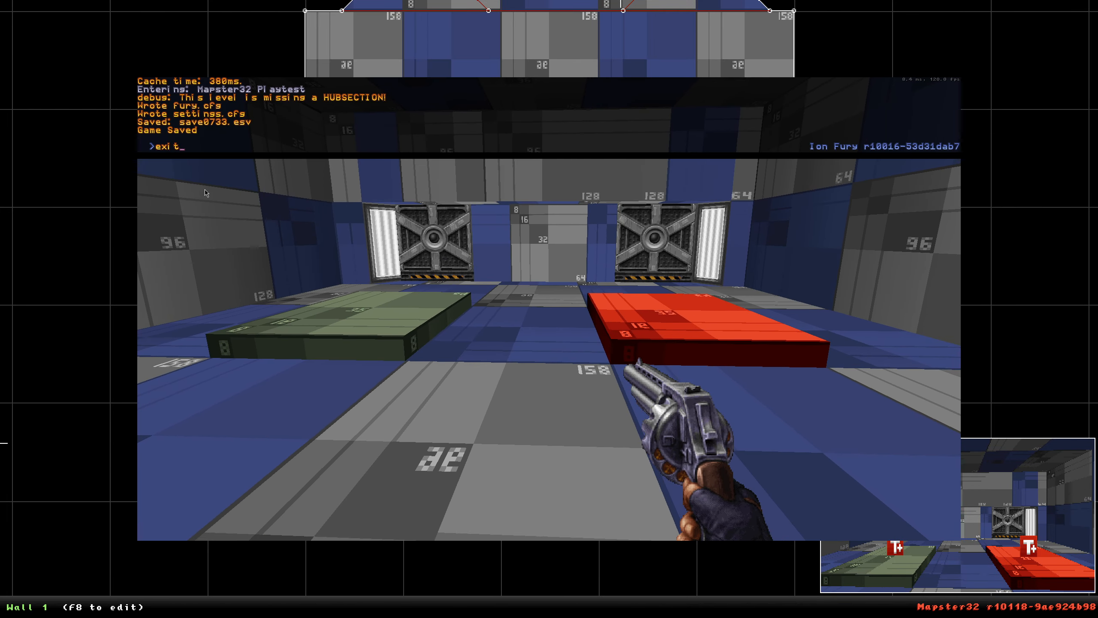
key("Return")
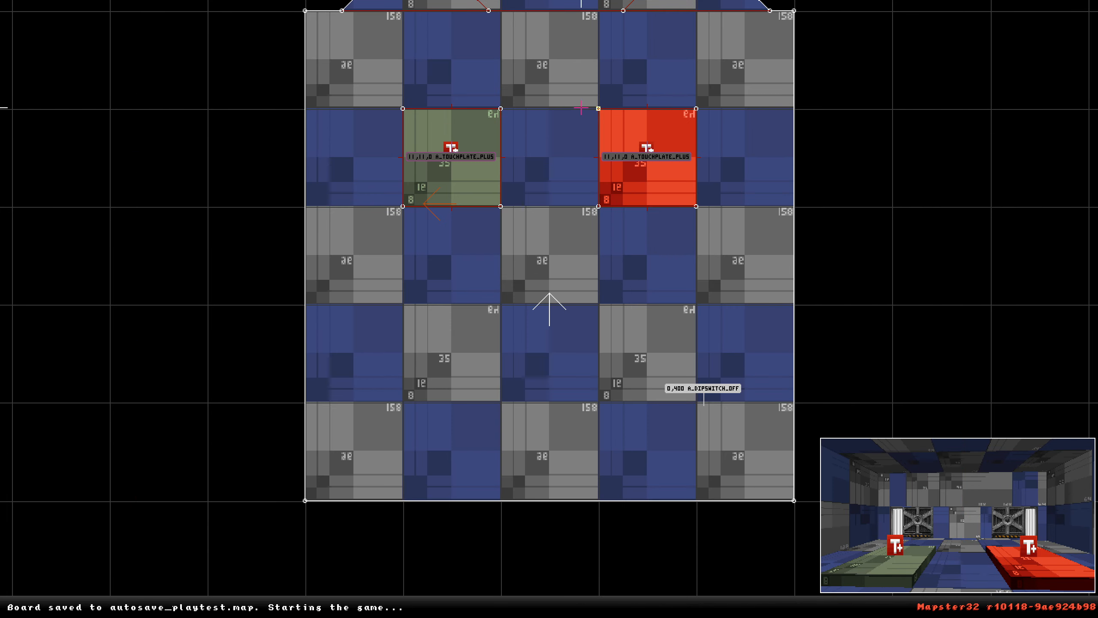
Set the palette of the touchplate sprite on the green sector to 0.
mouse_move(637, 152)
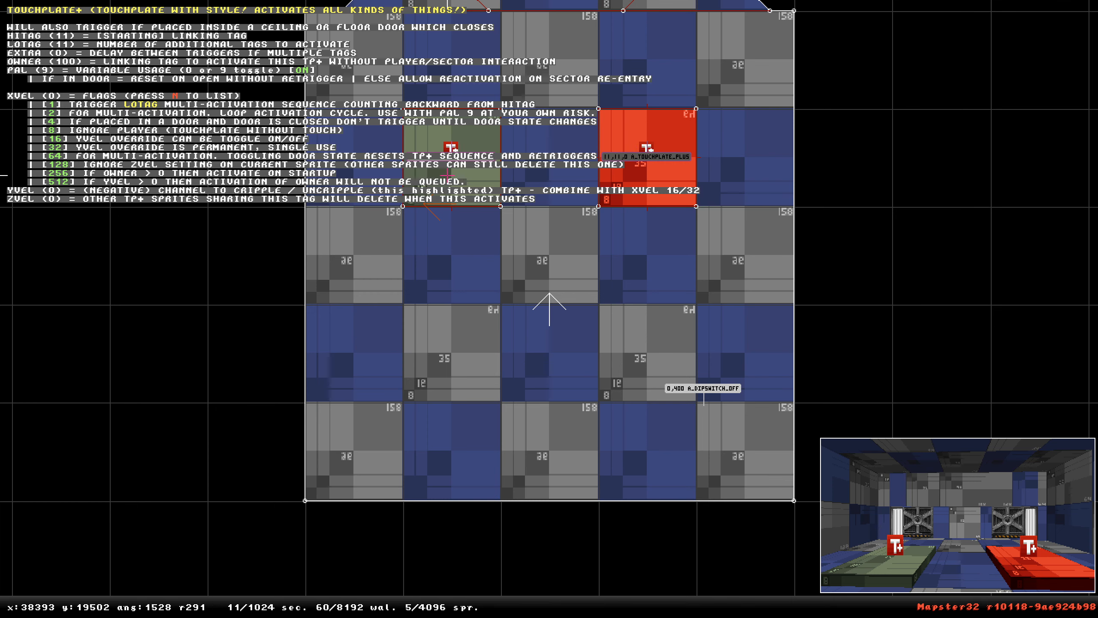
key("KP_Enter")
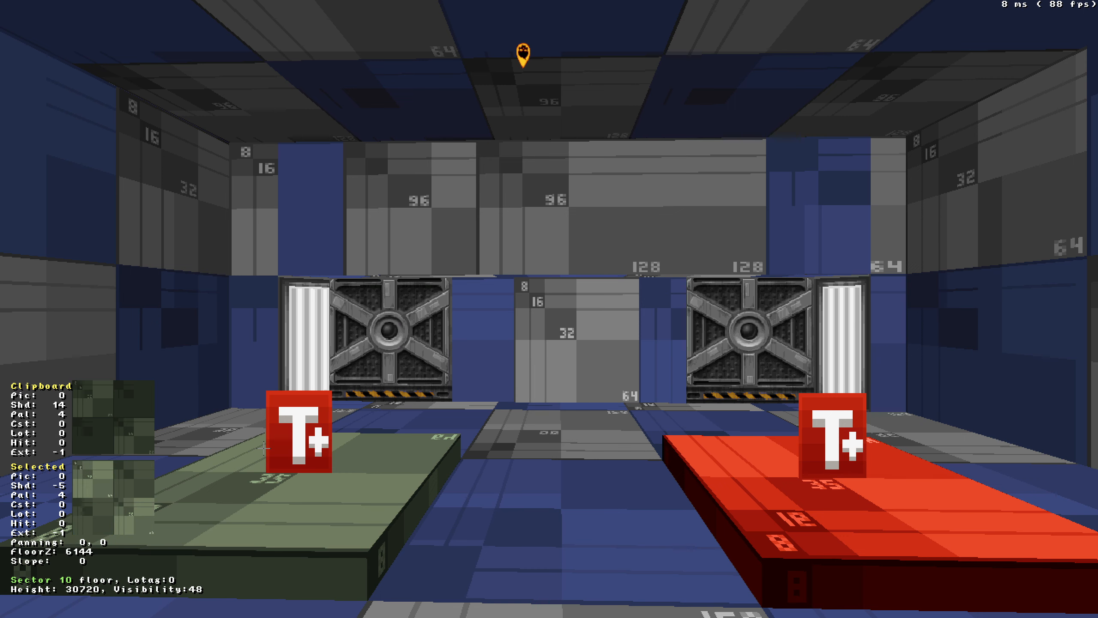
left_click(263, 448)
key("alt+p")
key("BackSpace")
key("Tab")
key("alt")
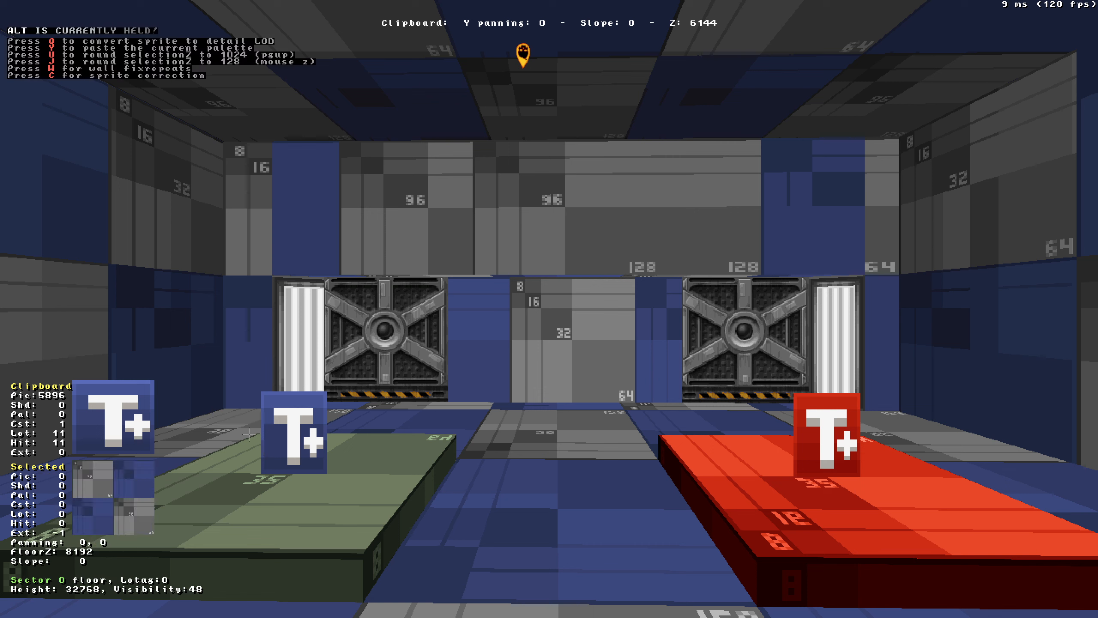
key("alt+v")
key("Down")
key("KP_Enter")
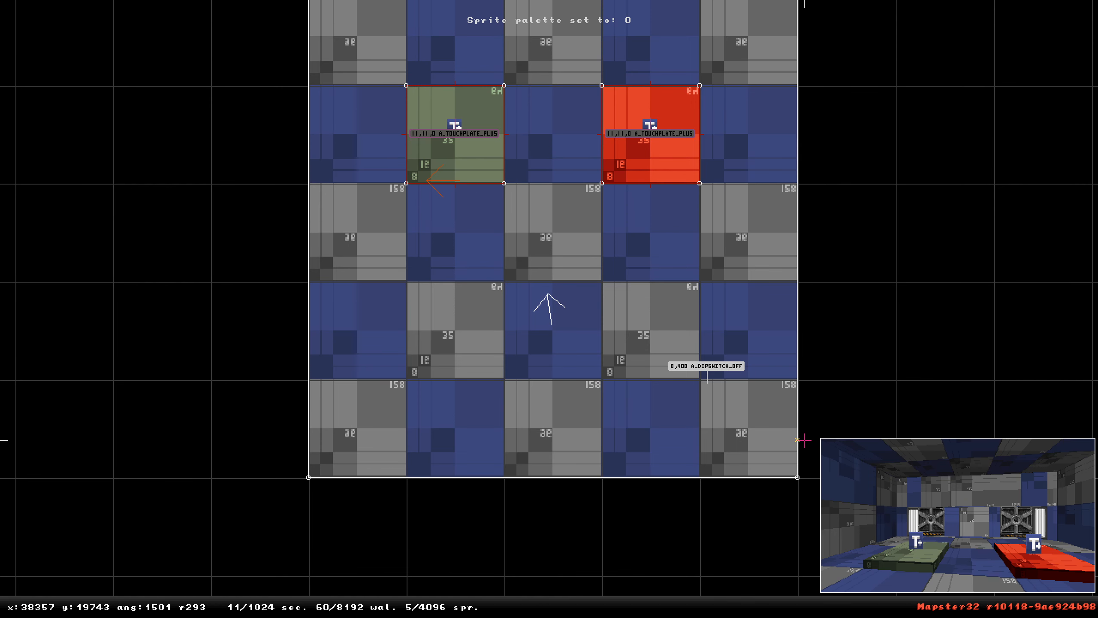
Draw a line splitting the floor sector between the two touchplate sectors.
key("space")
key("space")
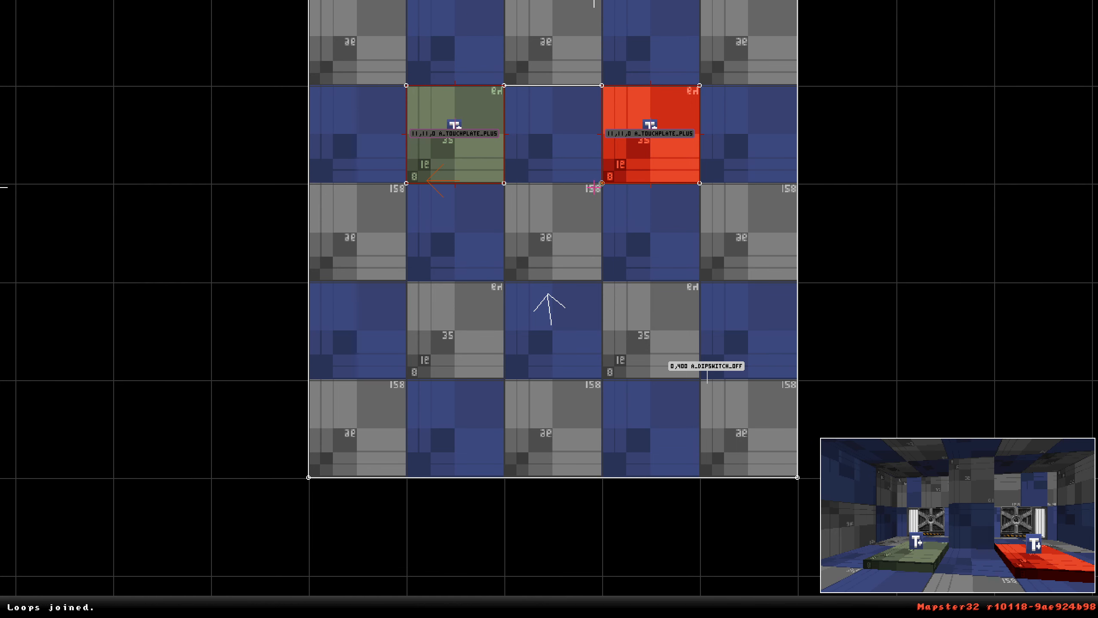
key("space")
key("space")
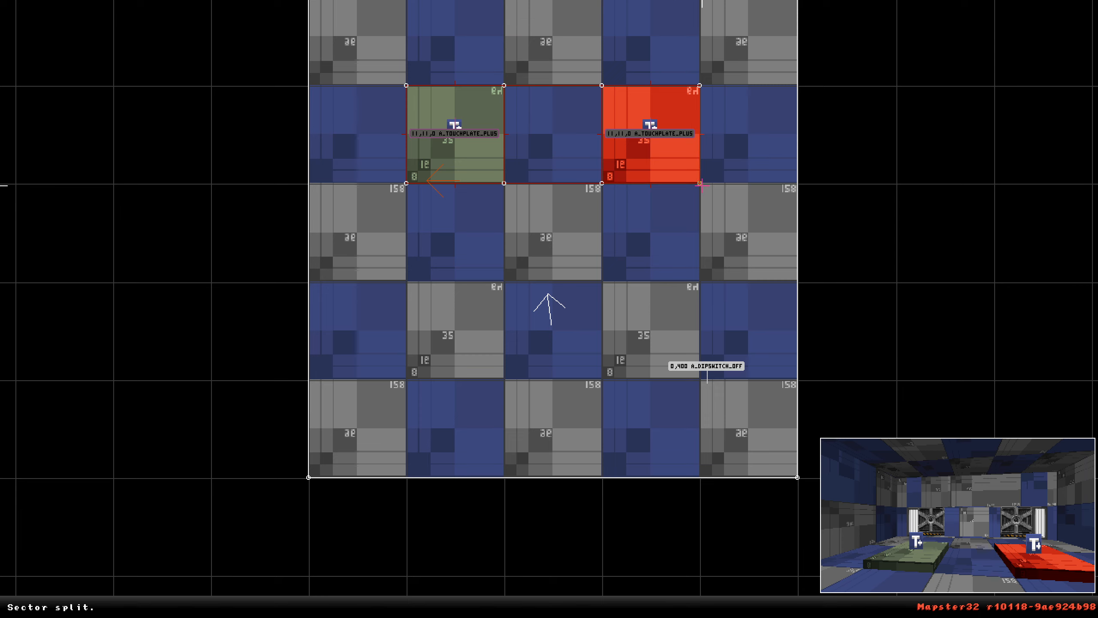
Insert vertices on both side walls of the touchplate row and drag them inward to pinch the row, checking it in 3D.
key("Insert")
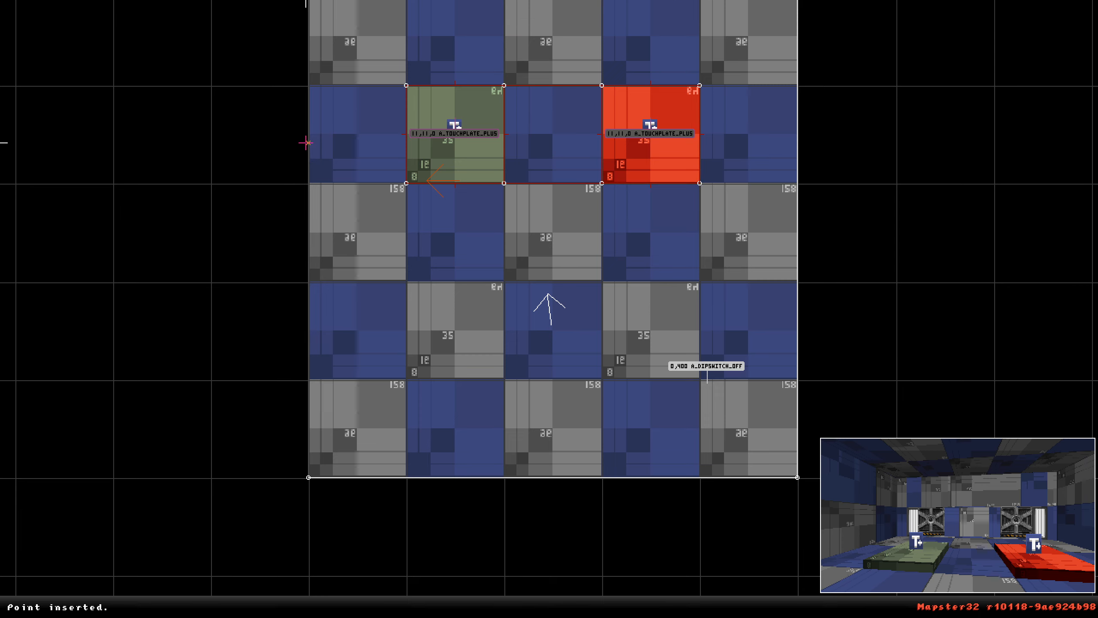
key("g")
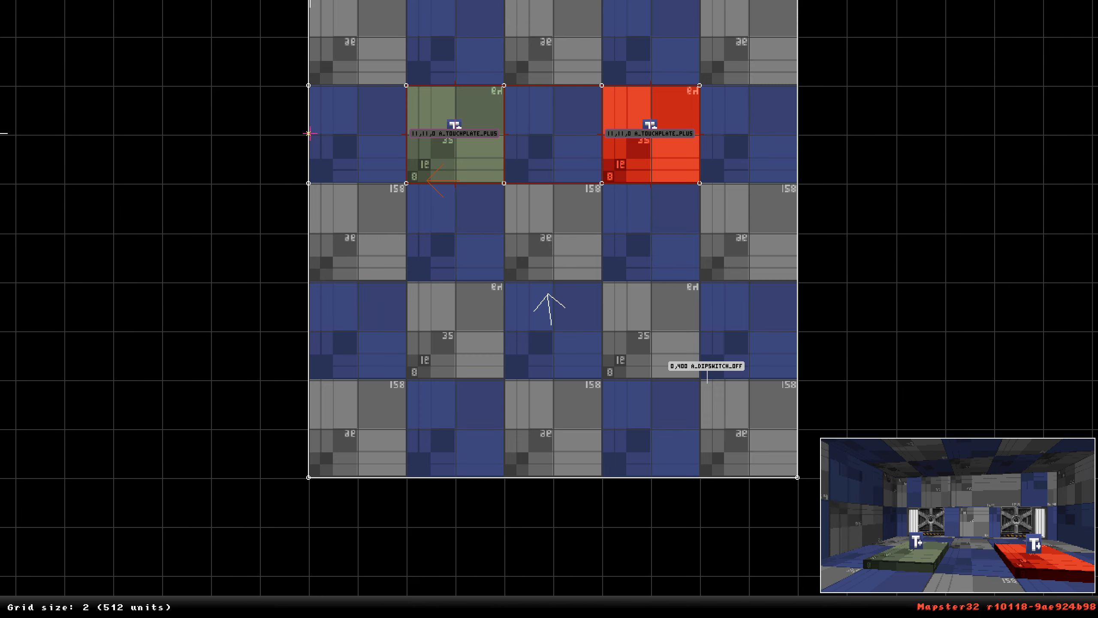
left_click_drag(312, 148, 402, 134)
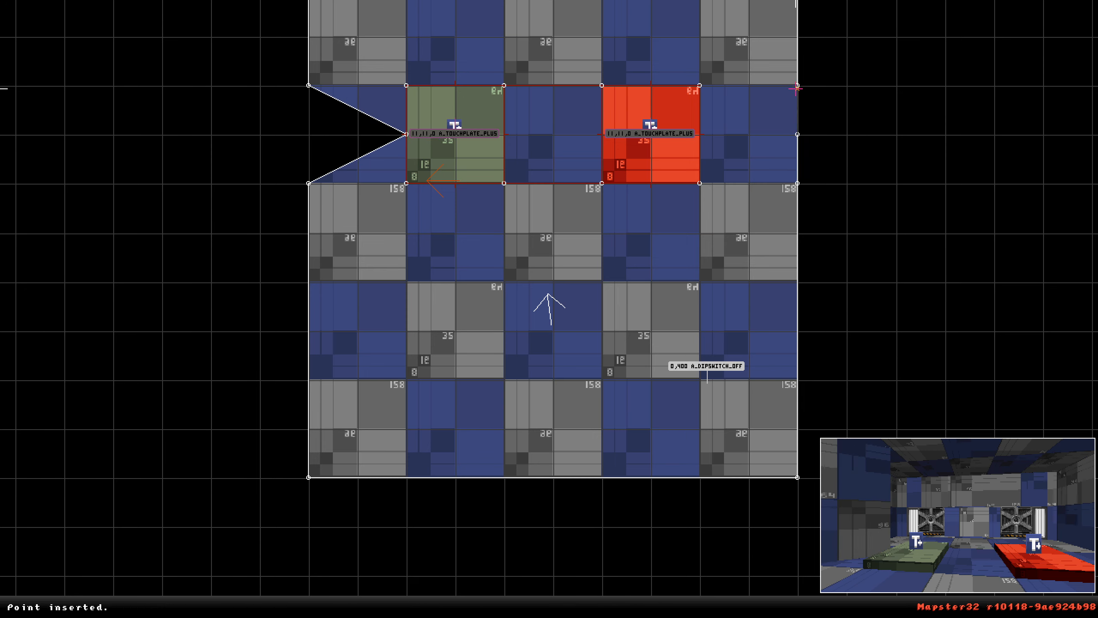
left_click_drag(797, 134, 700, 134)
key("KP_Enter")
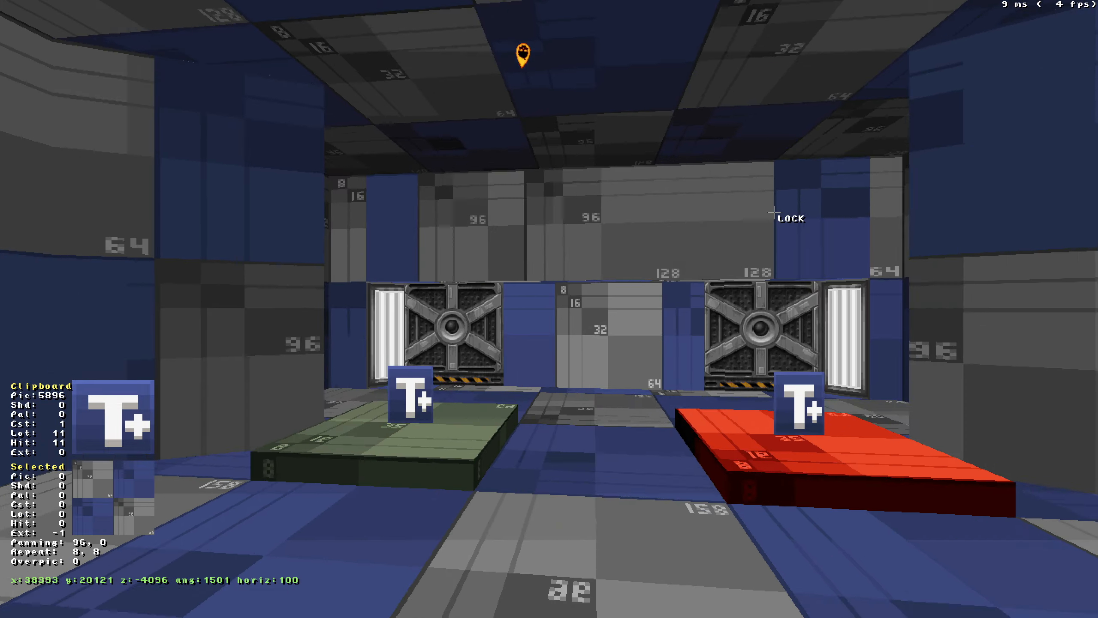
left_click_drag(774, 212, 774, 212)
middle_click_drag(775, 213, 774, 213)
left_click_drag(774, 212, 775, 212)
middle_click_drag(774, 212, 774, 213)
left_click_drag(774, 213, 774, 212)
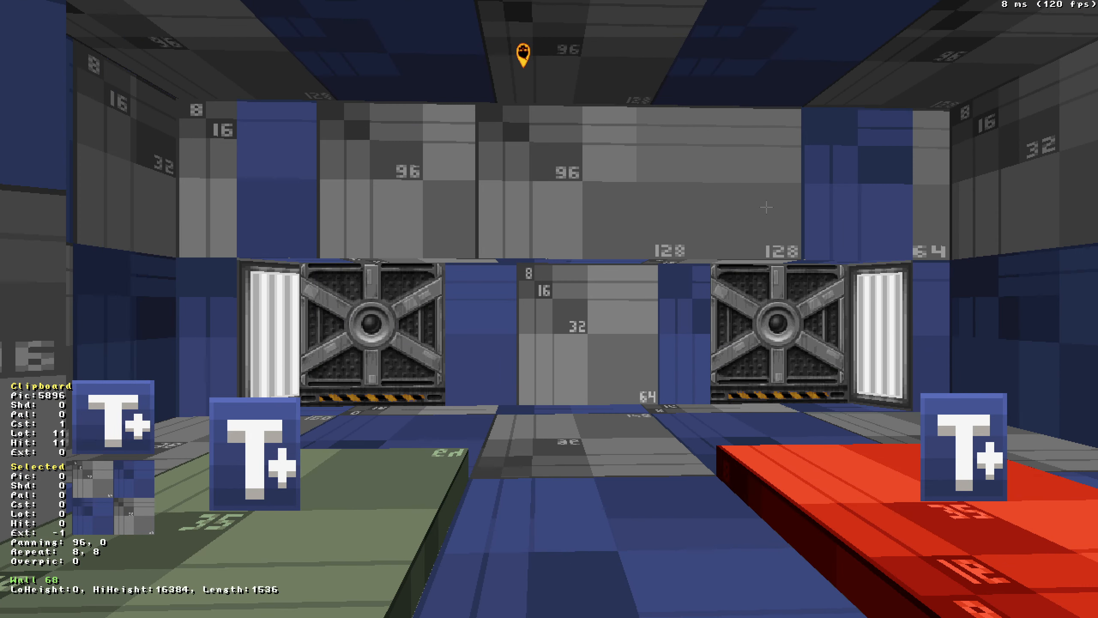
key("KP_Enter")
Duplicate the red touchplate sprite, move the copy into the blue sector between the two plates and drop it to the floor.
mouse_move(675, 201)
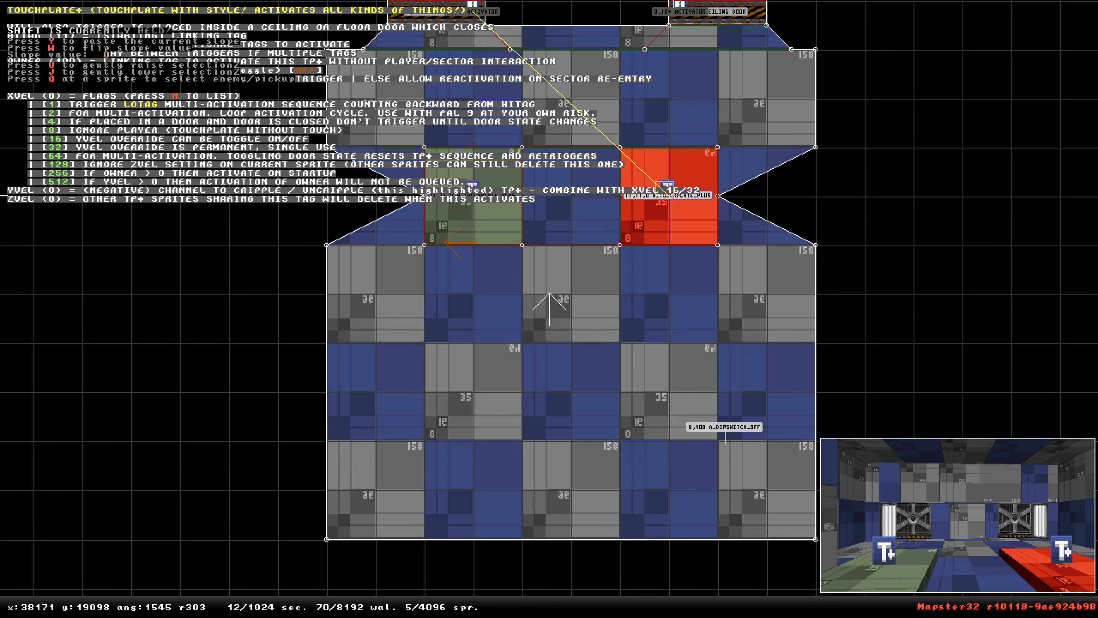
key("shift")
key("Insert")
left_click_drag(676, 201, 569, 200)
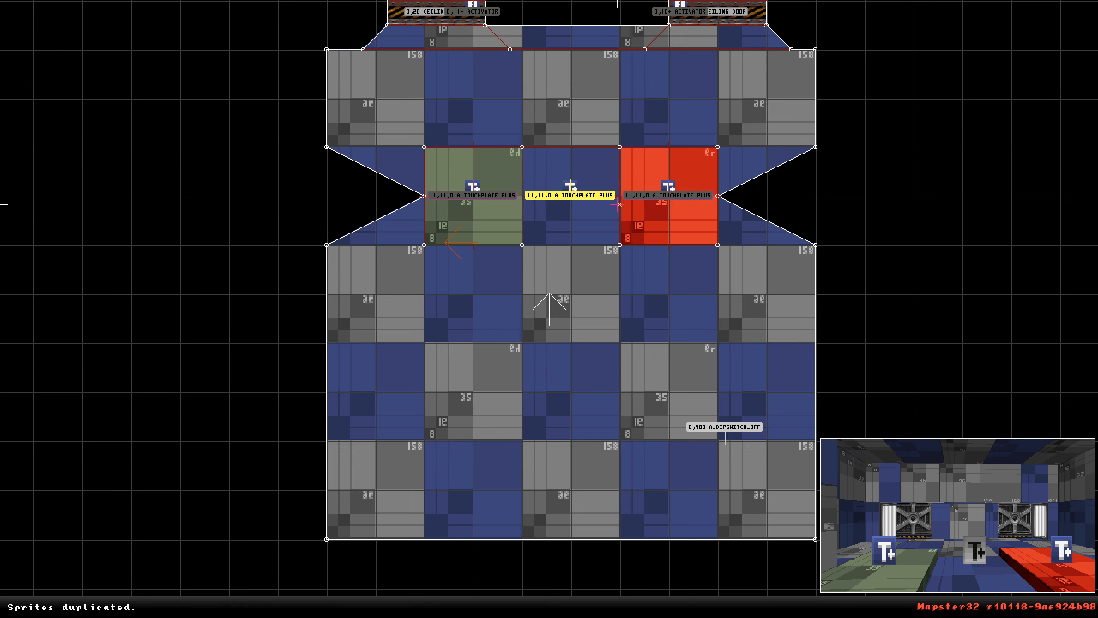
key("KP_Enter")
key("ctrl+Page_Down")
left_click_drag(589, 463, 588, 463)
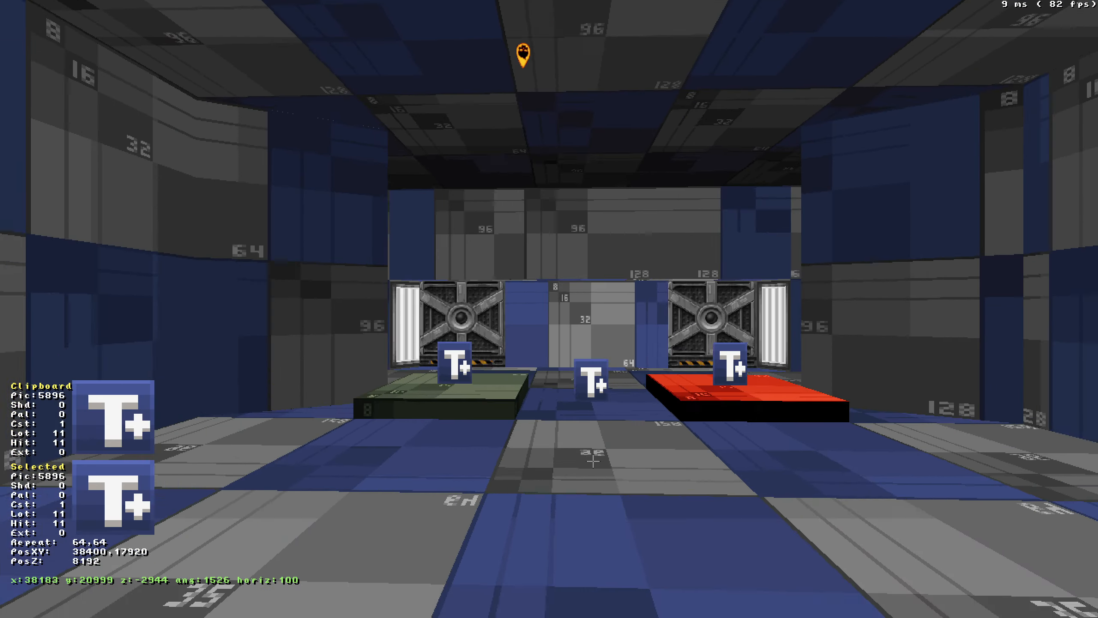
middle_click_drag(589, 463, 589, 463)
left_click_drag(589, 463, 588, 463)
key("KP_Enter")
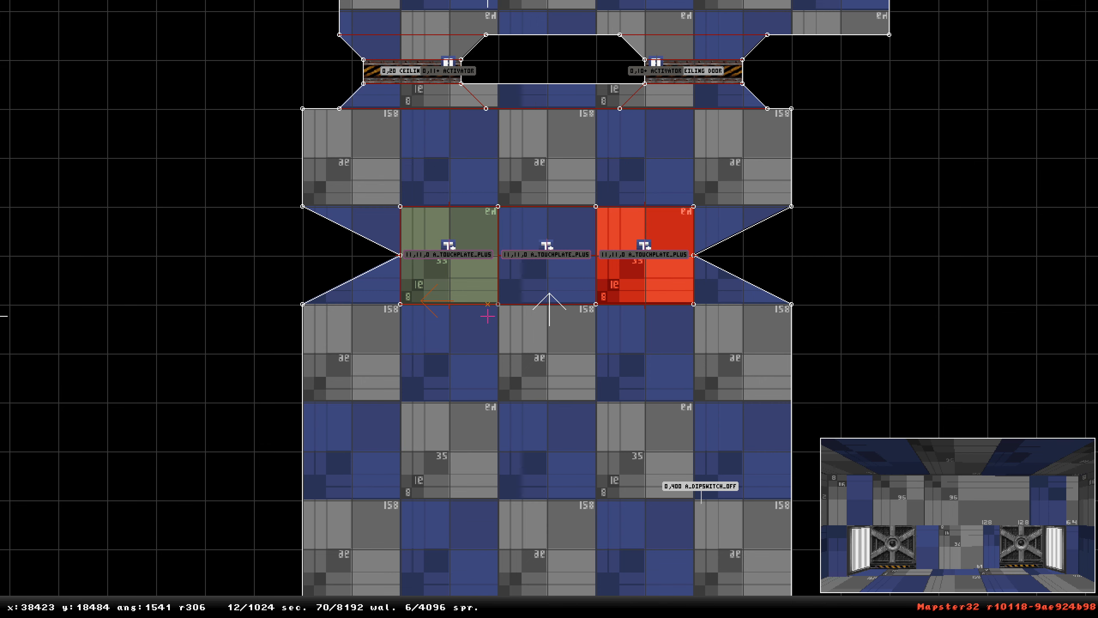
Set the Z-velocity of the touchplate sprites to 400.
mouse_move(451, 256)
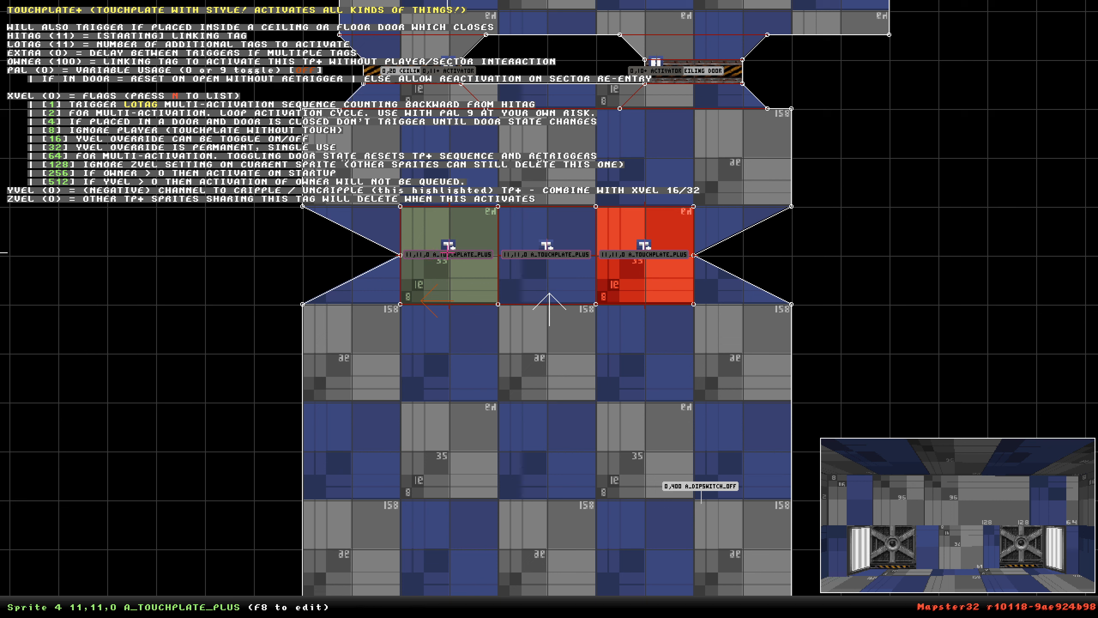
key("alt+z")
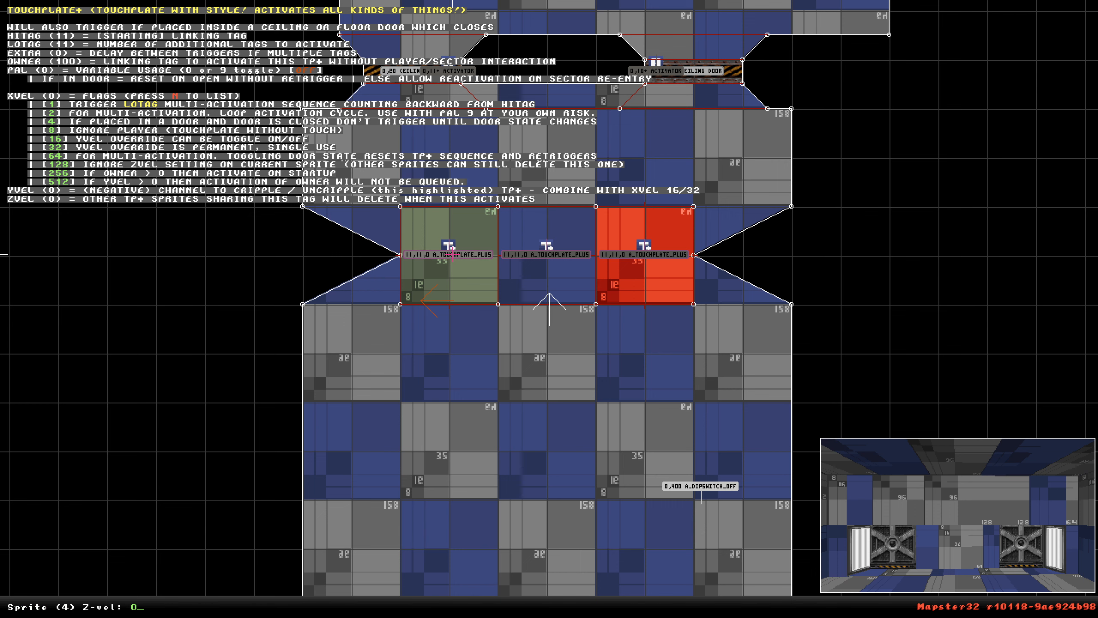
type("400")
key("Return")
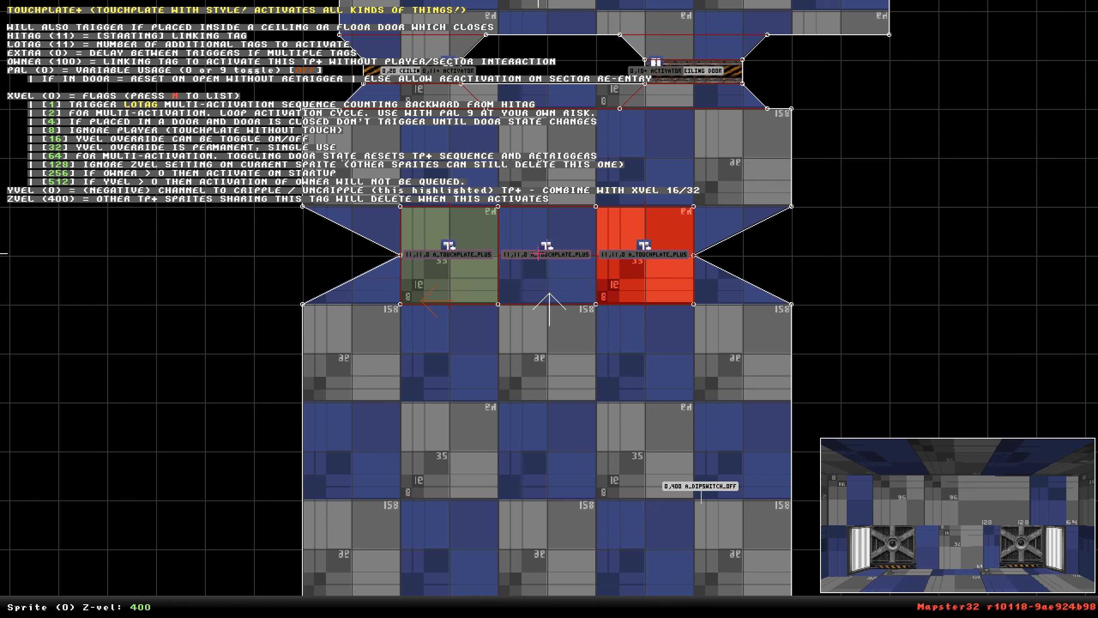
type("400")
key("Return")
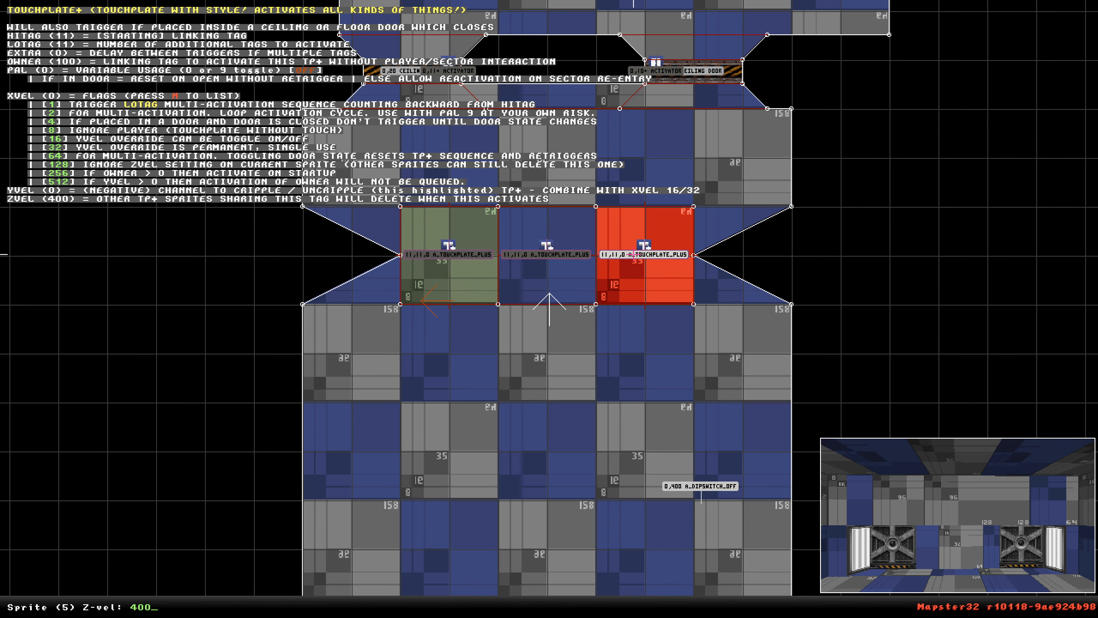
key("Down")
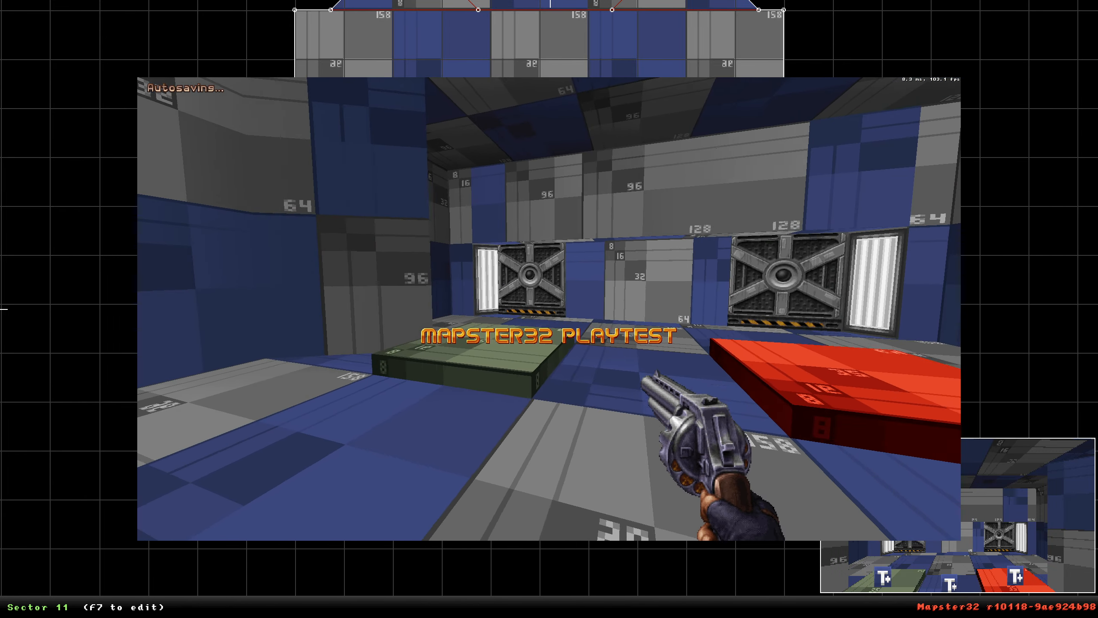
Playtest the map walking over the three touchplates, then quit the playtest through the console.
key("a")
key("w")
key("d")
key("s")
key("w")
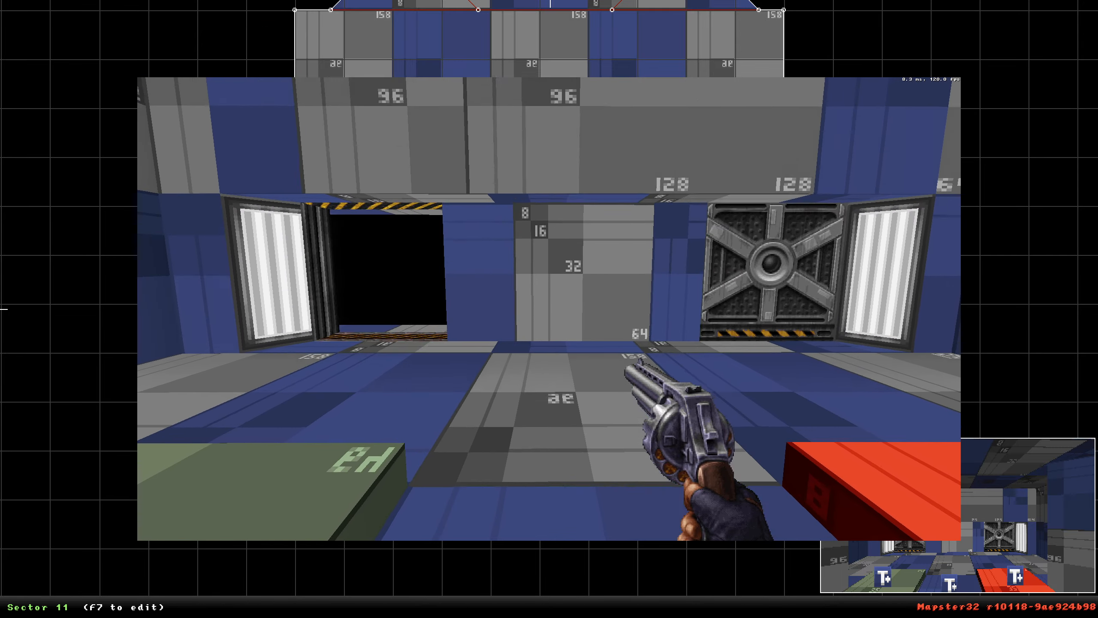
key("s")
key("w")
key("s")
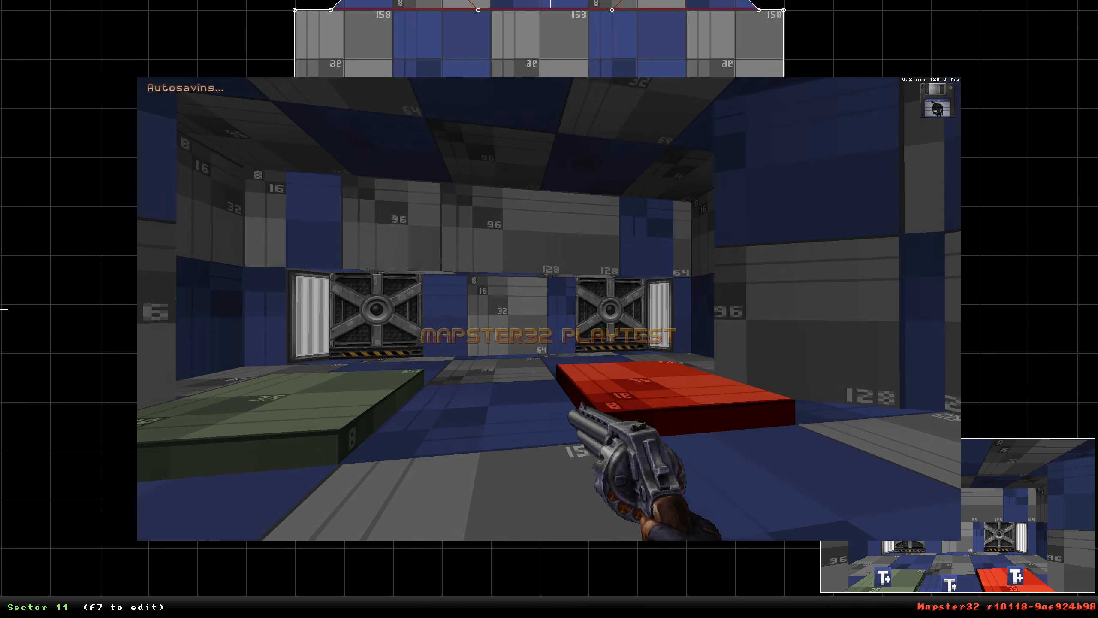
key("w")
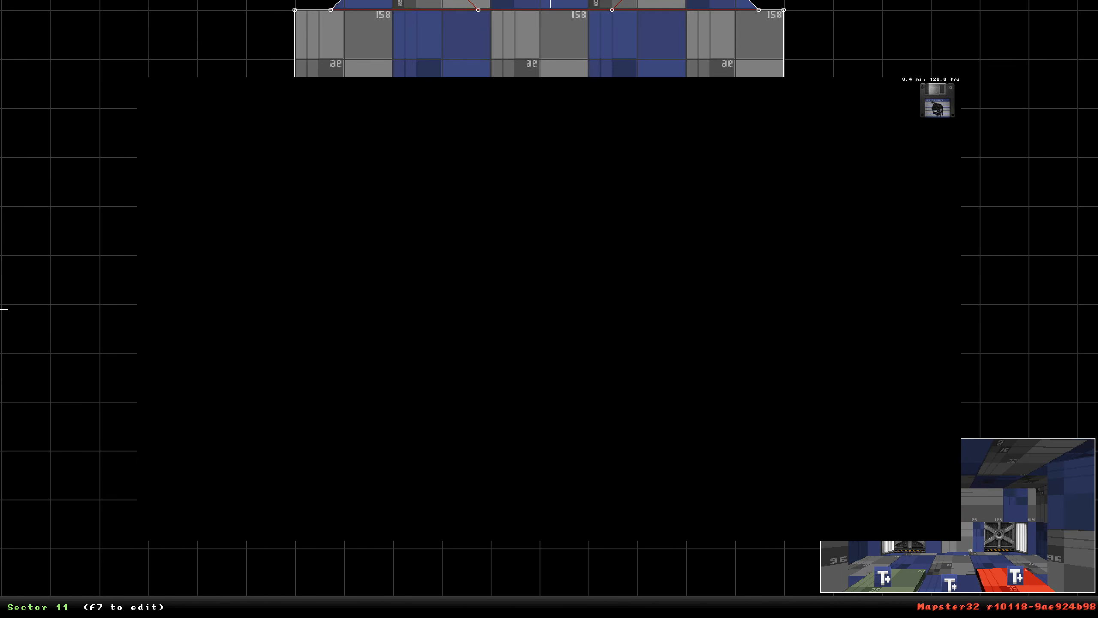
key("w")
key("d")
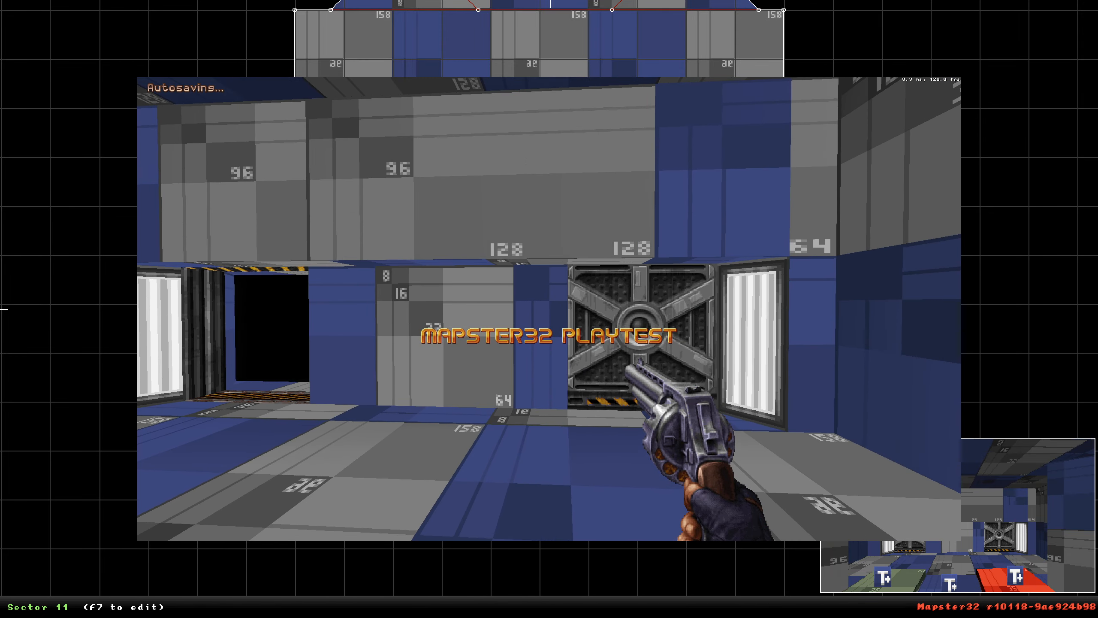
key("a")
key("d")
key("a")
key("s")
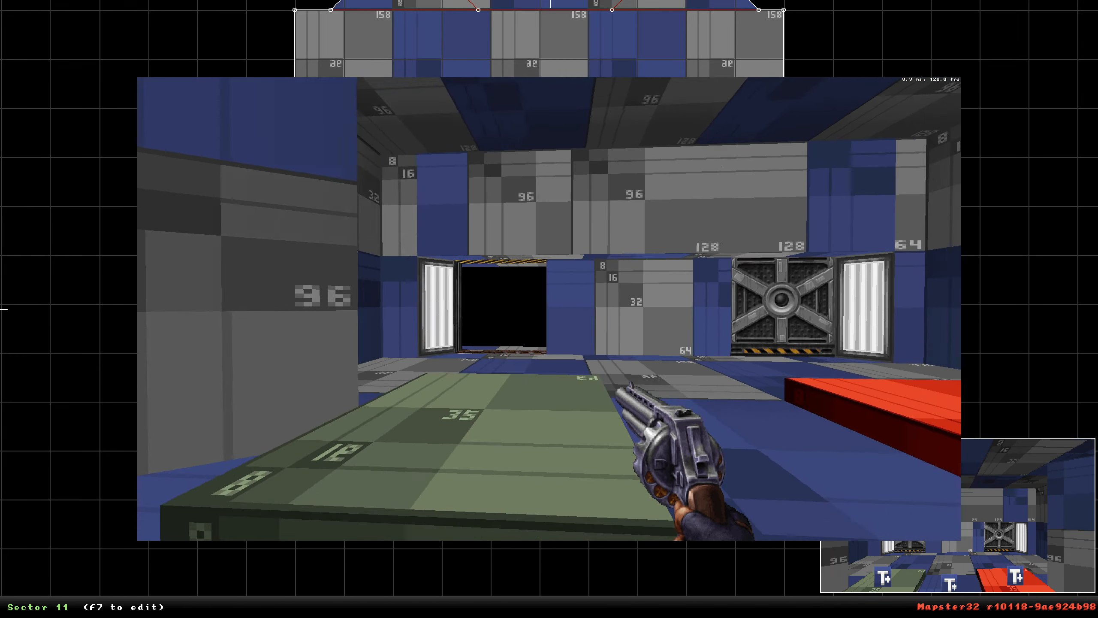
key("d")
key("grave")
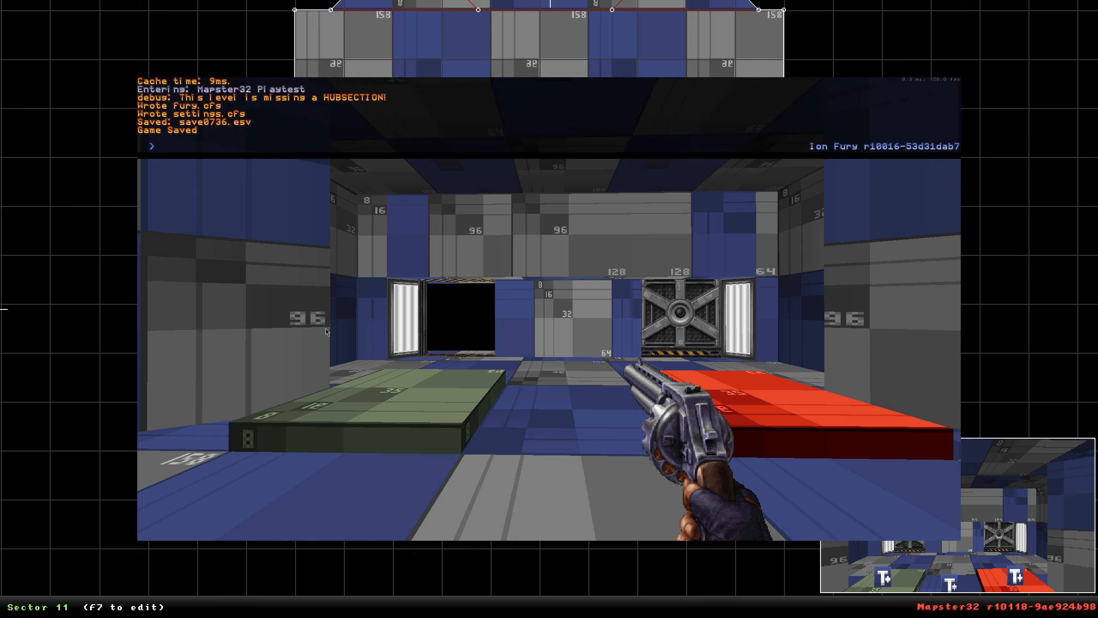
type("exit")
key("Return")
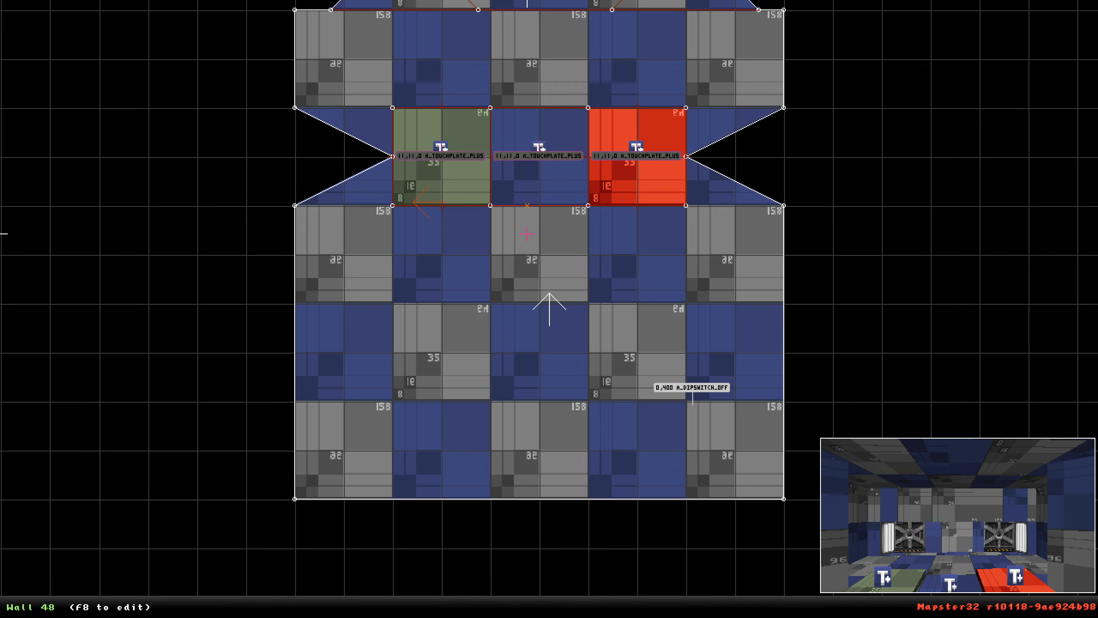
Insert vertices on the room's right wall and drag them outward to form a new area beside the room.
scroll(527, 241, "down", 3)
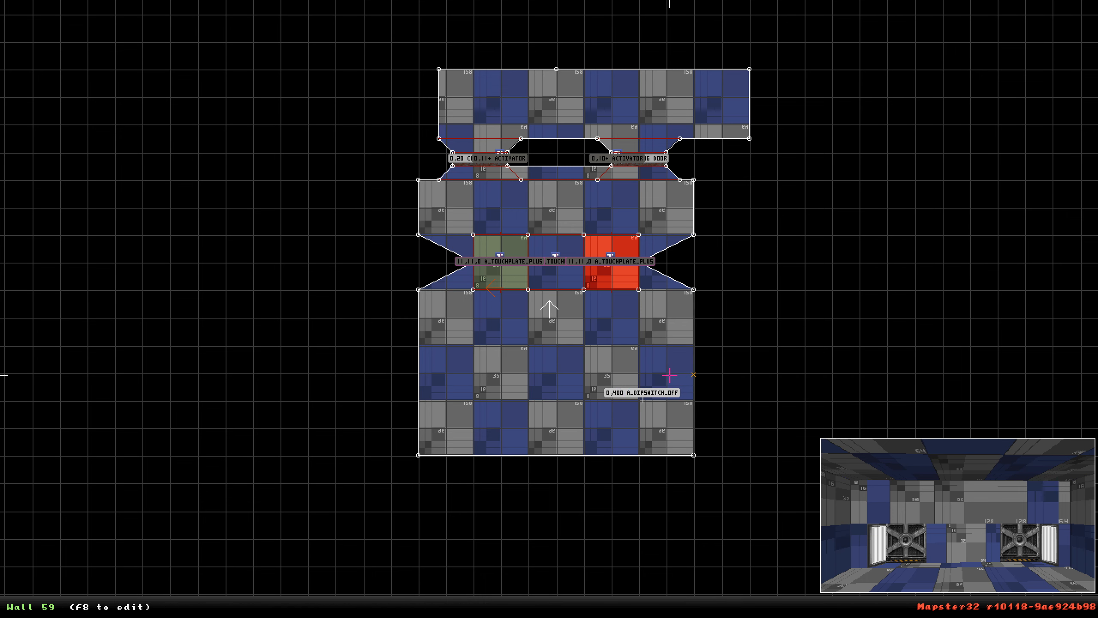
scroll(610, 298, "up", 3)
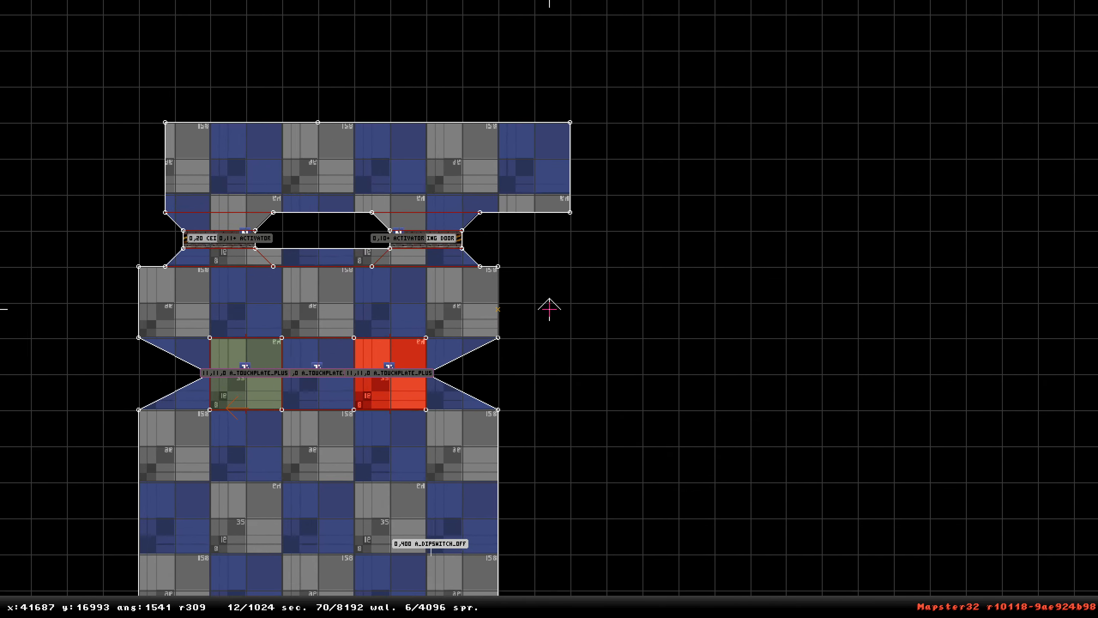
scroll(587, 251, "down", 2)
key("g")
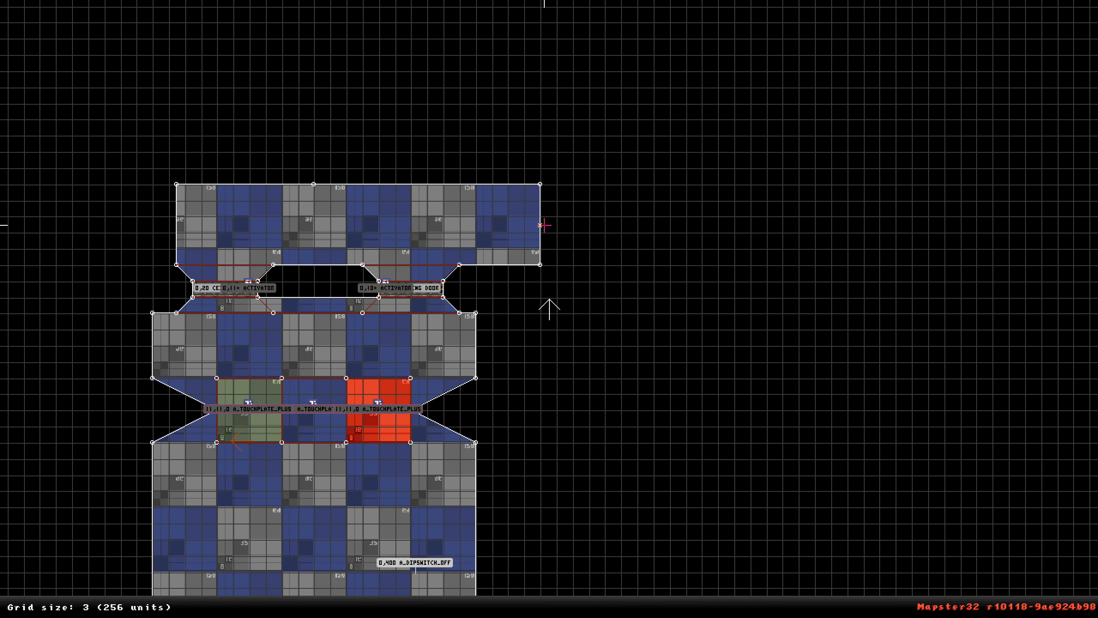
scroll(550, 249, "down", 3)
scroll(549, 306, "up", 2)
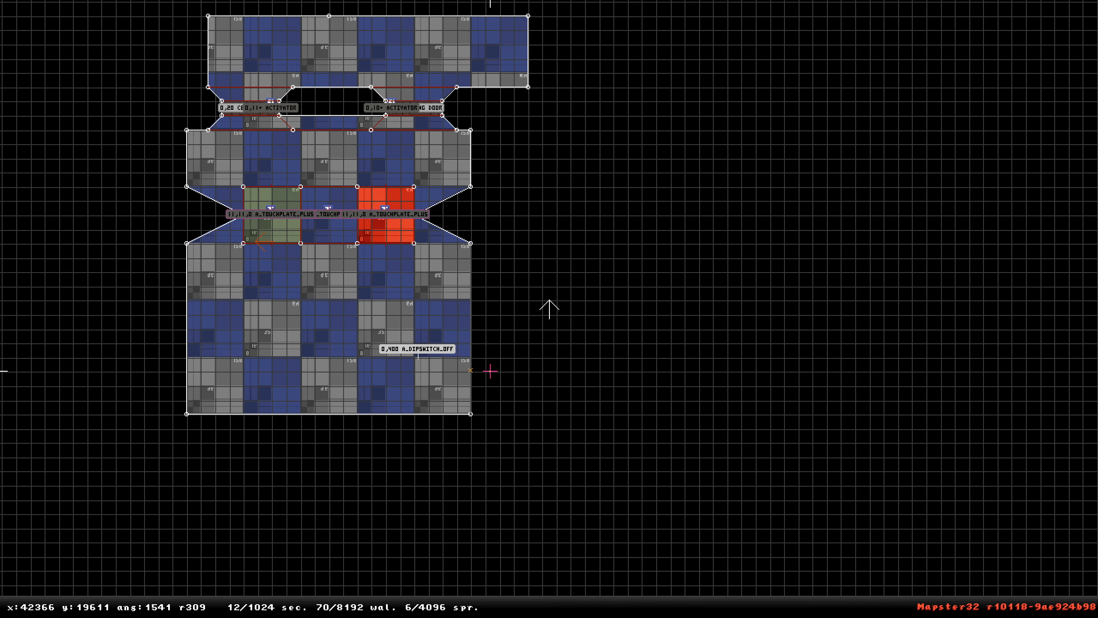
key("Insert")
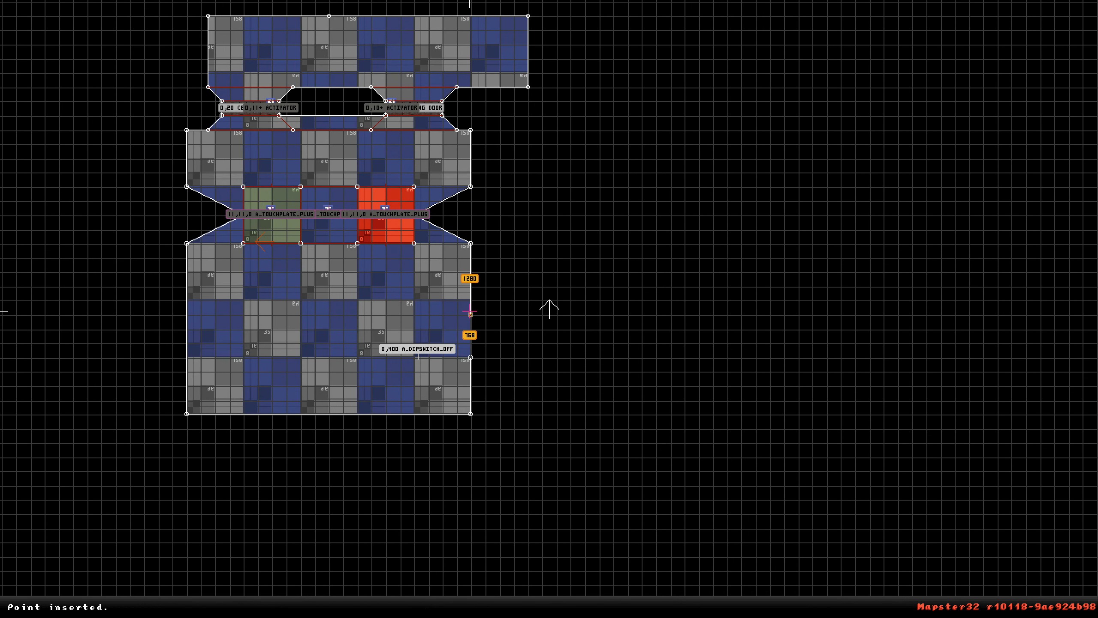
left_click_drag(476, 317, 671, 102)
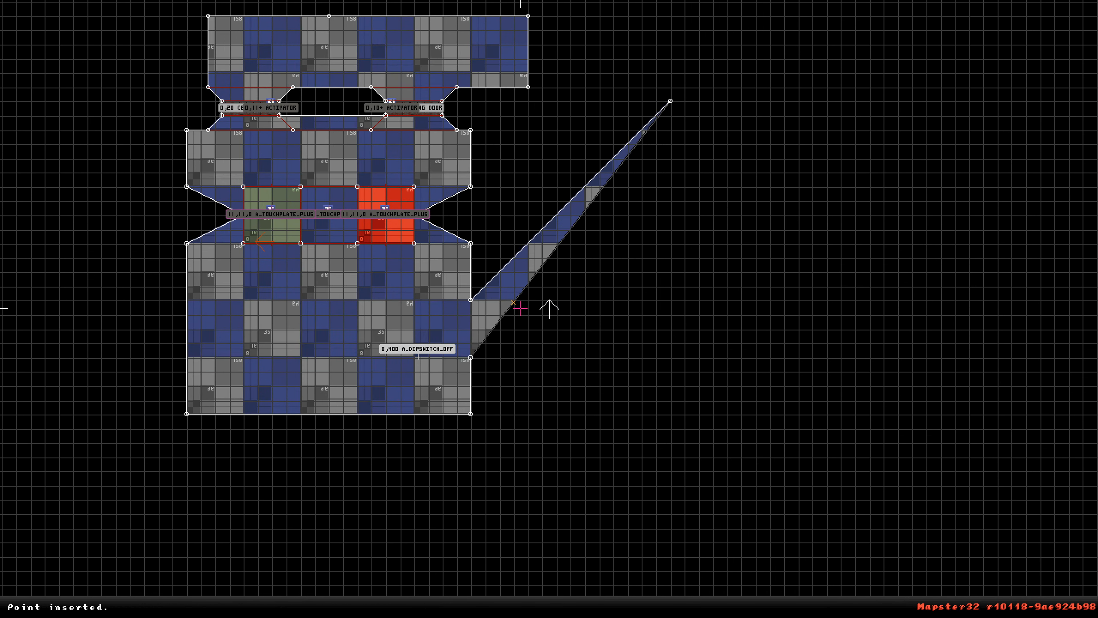
key("Insert")
left_click_drag(527, 302, 699, 357)
key("Insert")
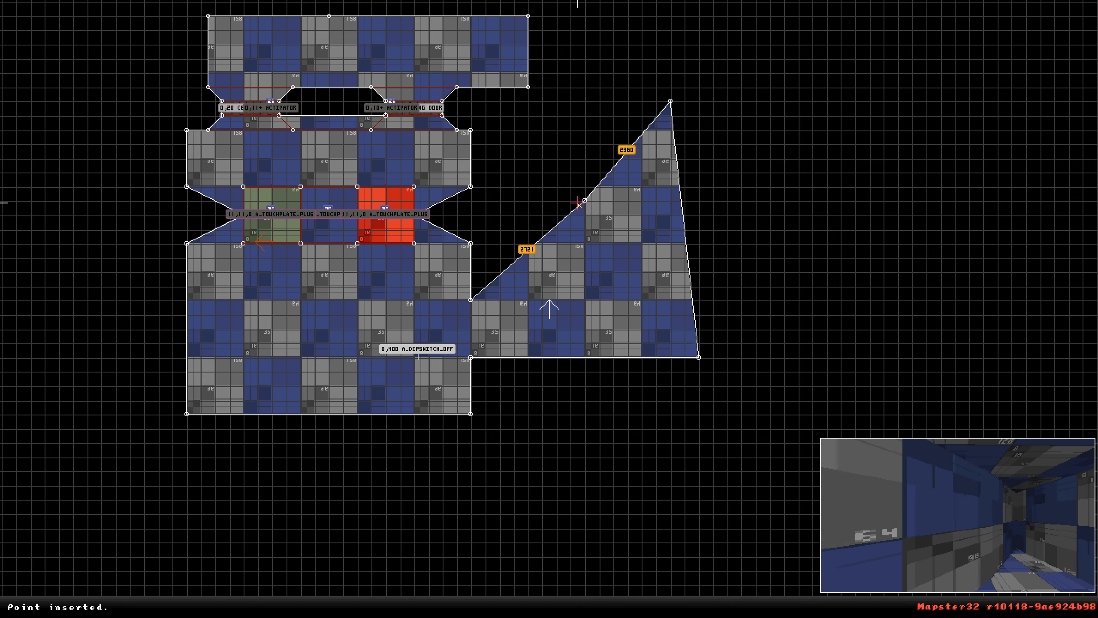
left_click_drag(571, 200, 528, 87)
key("Insert")
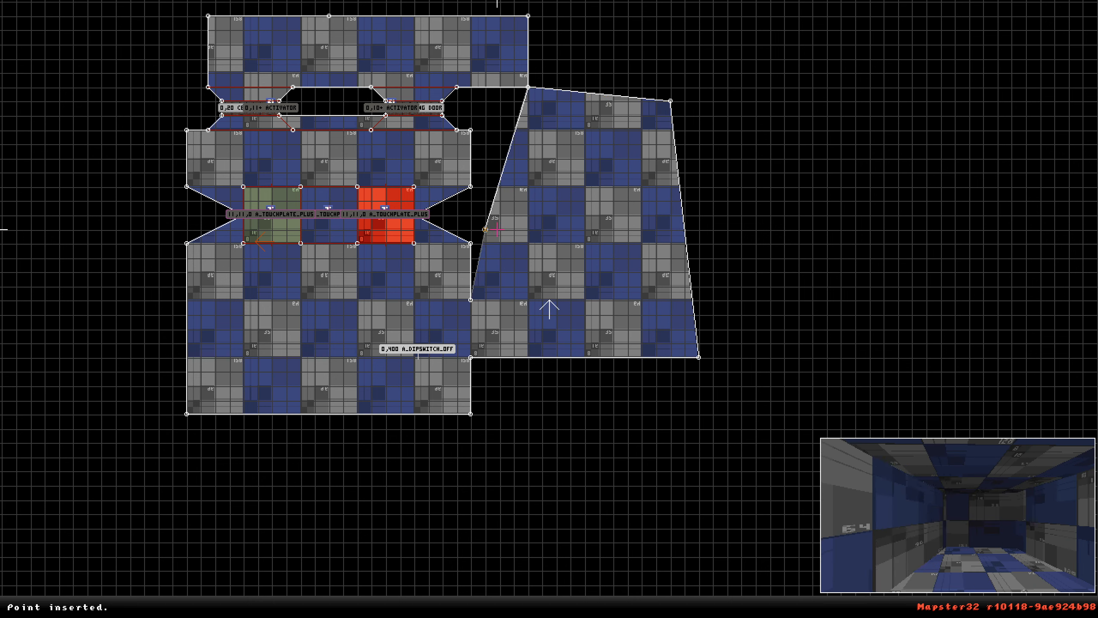
left_click_drag(493, 230, 530, 301)
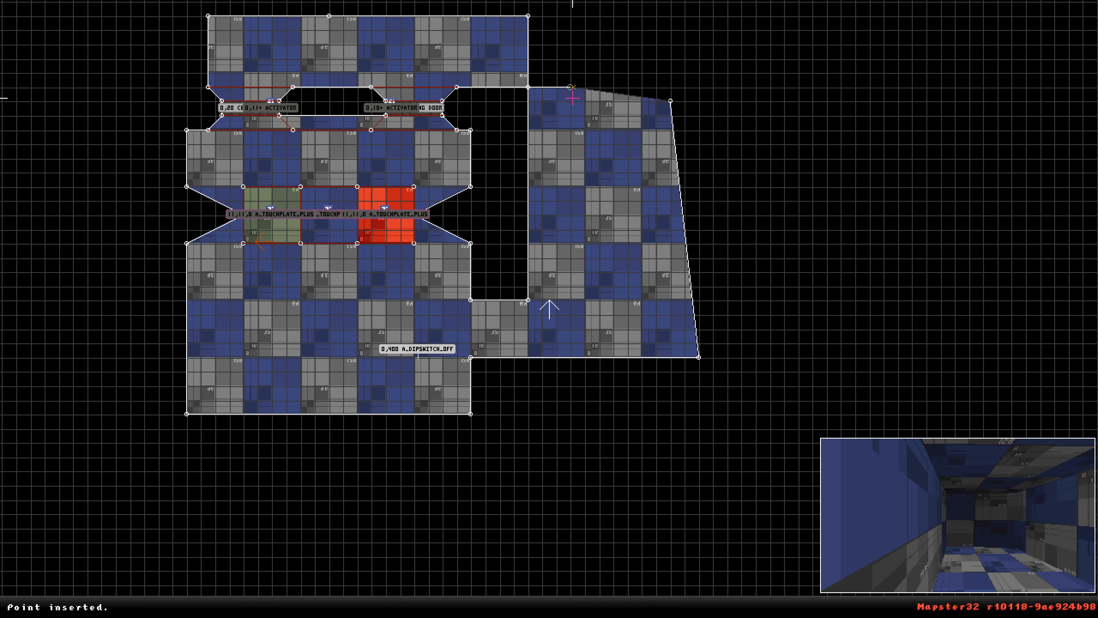
Square off the new area by moving its outer vertices onto the grid lines.
left_click_drag(553, 91, 529, 16)
left_click_drag(659, 98, 642, 15)
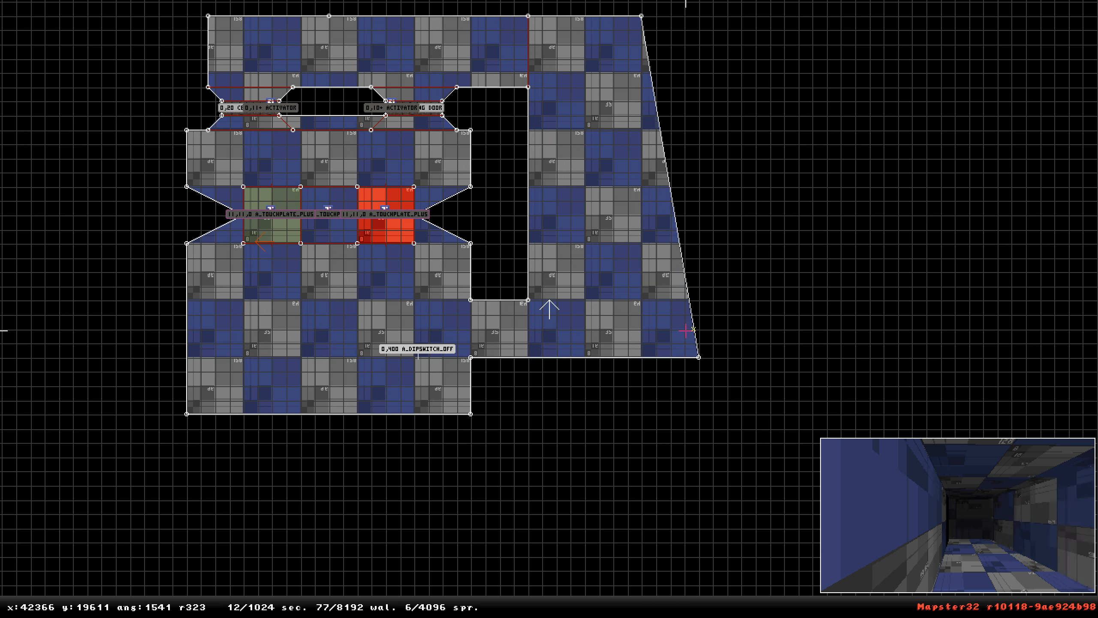
left_click_drag(699, 357, 642, 357)
Draw a corridor sector about 3584 units long and 768 wide off the new area's right wall.
key("Insert")
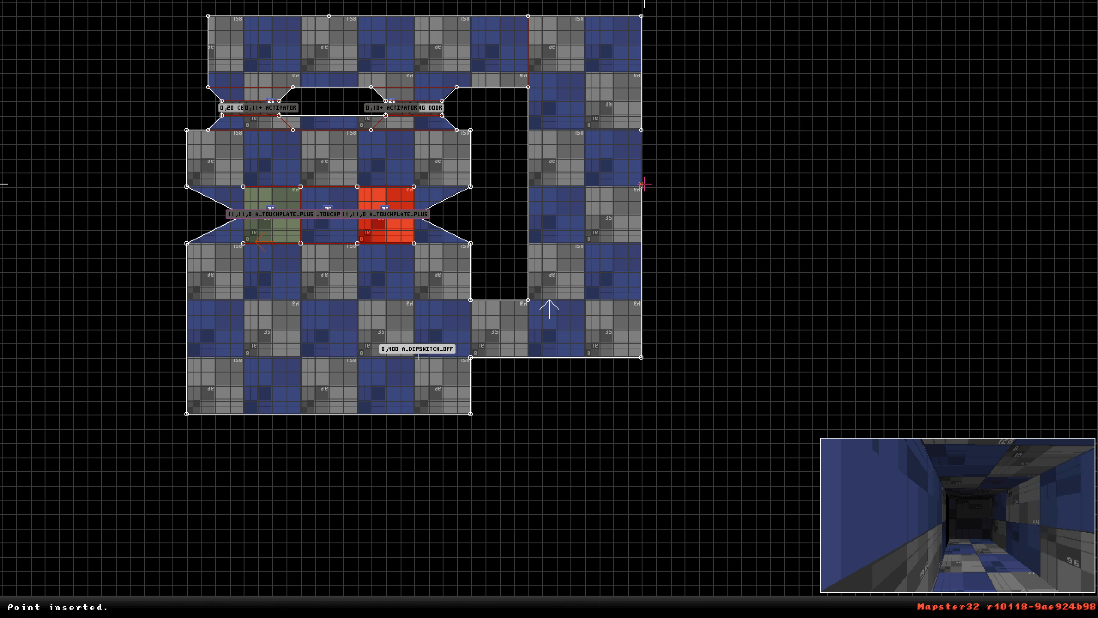
key("space")
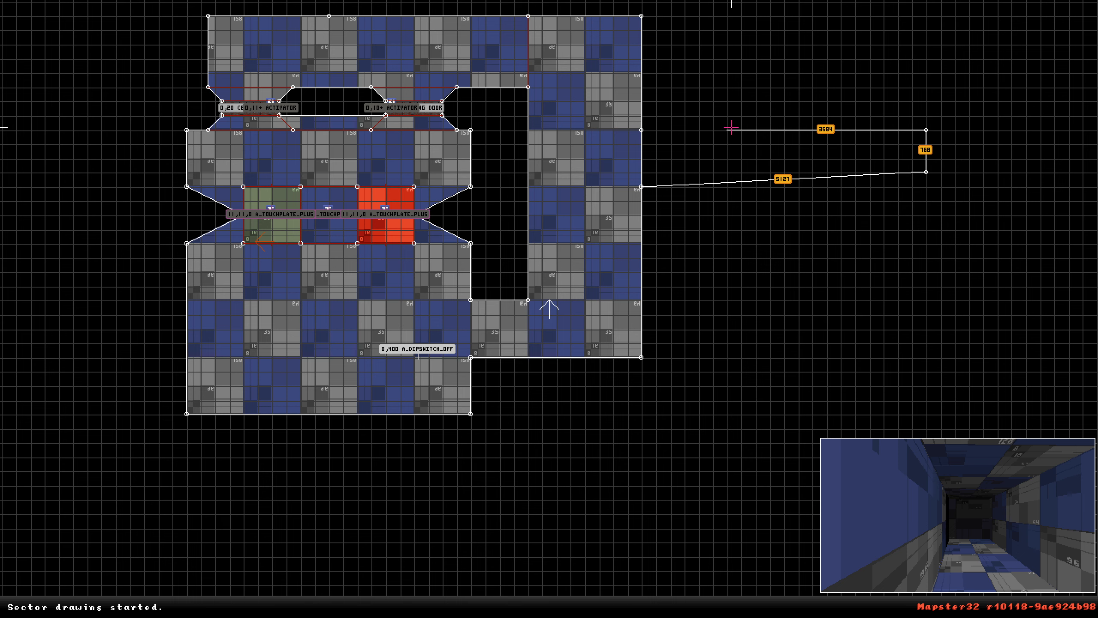
key("space")
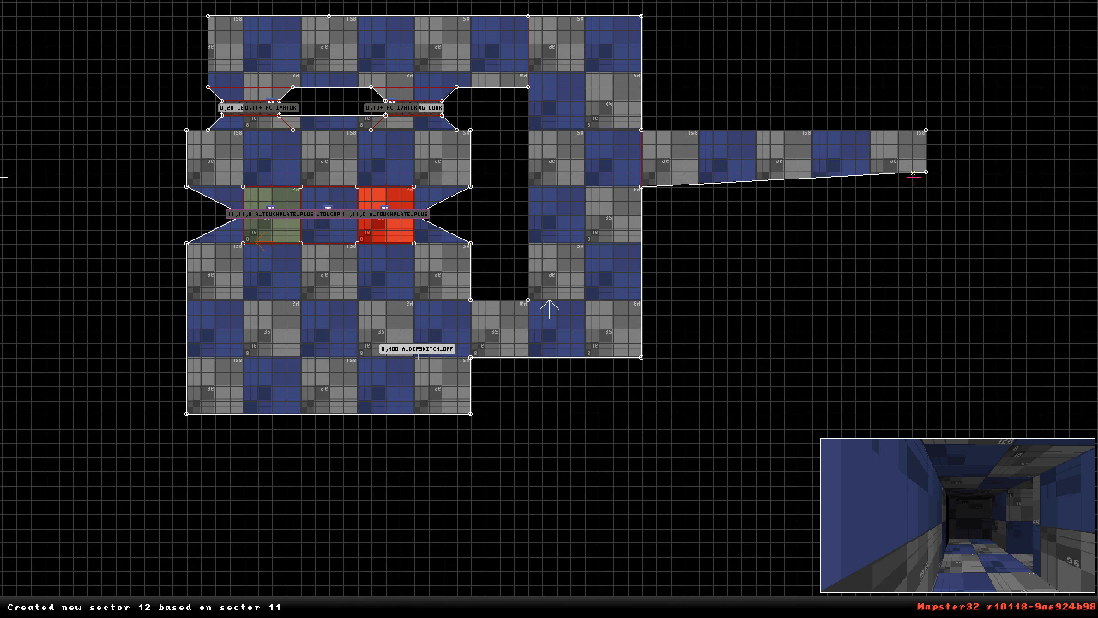
left_click_drag(927, 172, 932, 192)
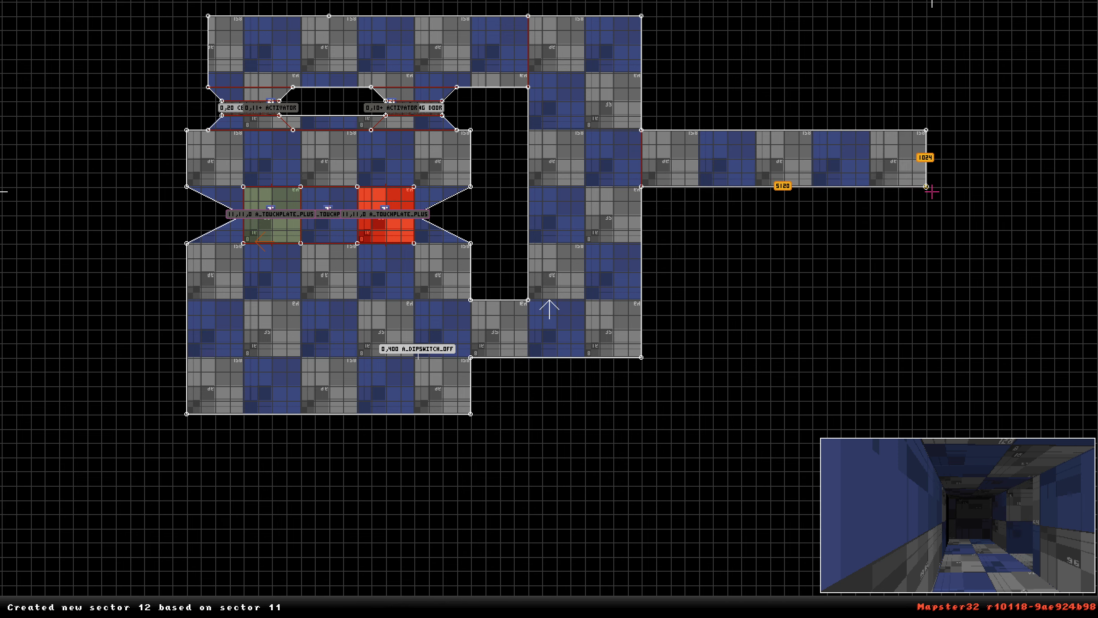
Set the floor palette of the new area's sector to 6.
right_click(567, 315)
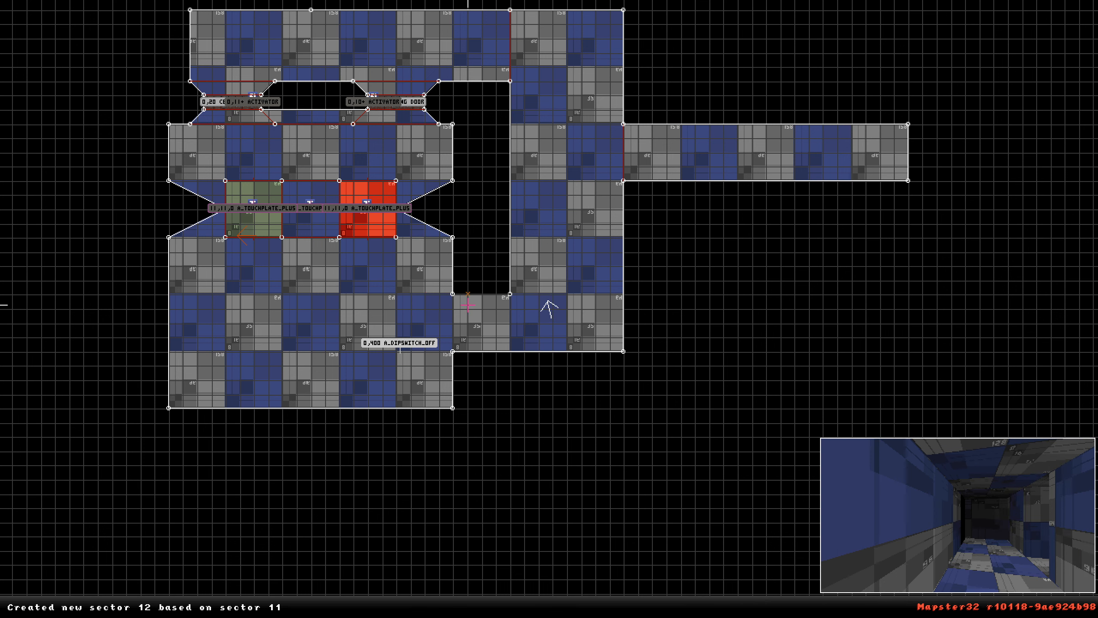
key("space")
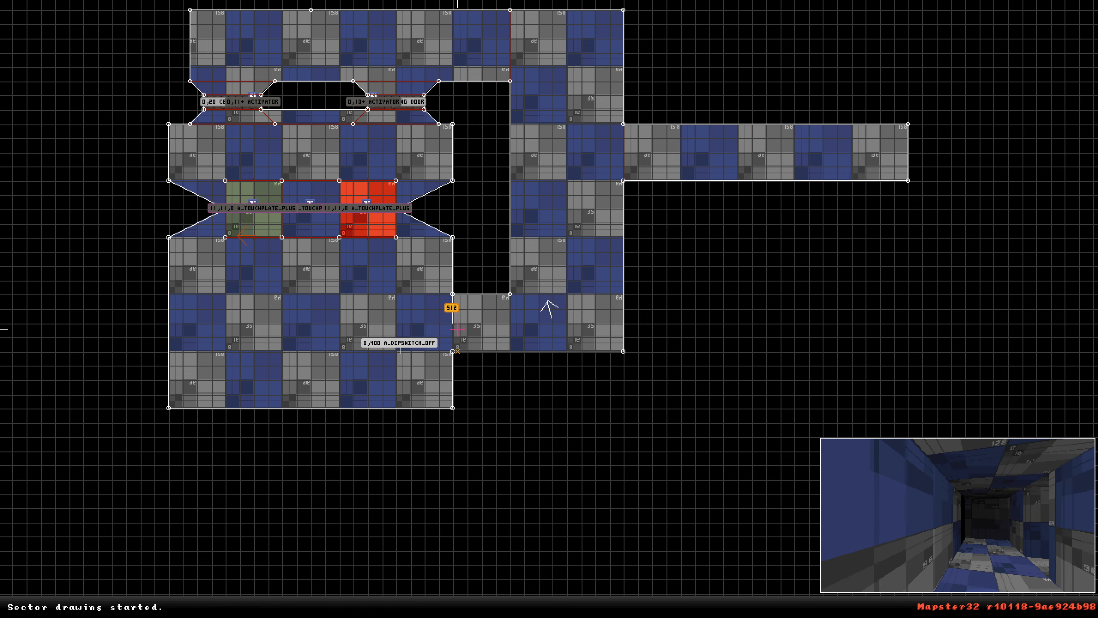
key("space")
key("Return")
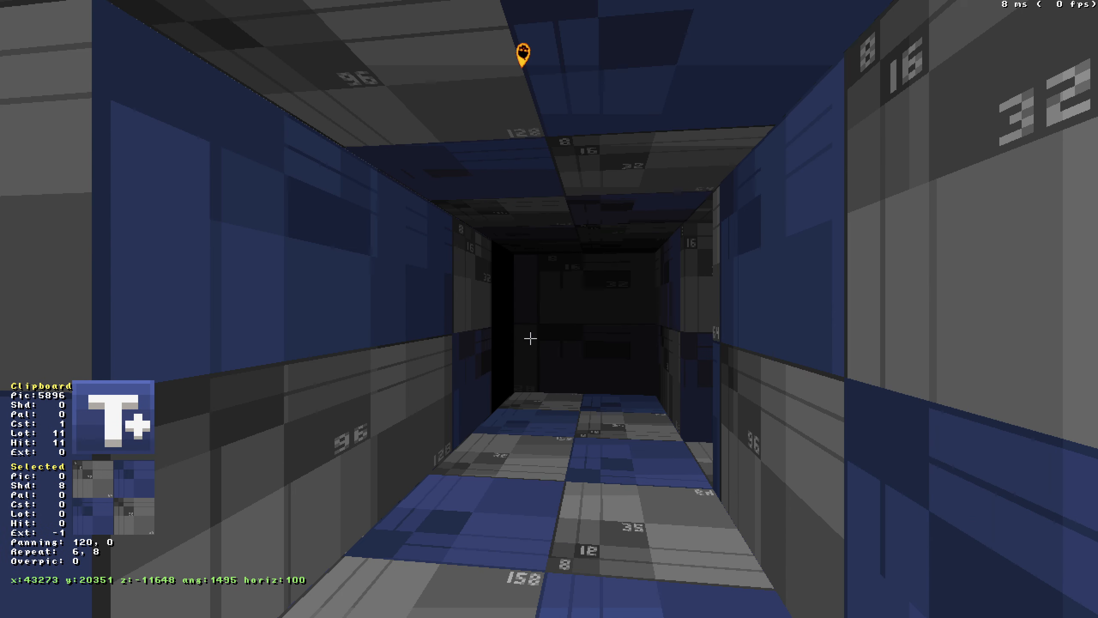
type("6")
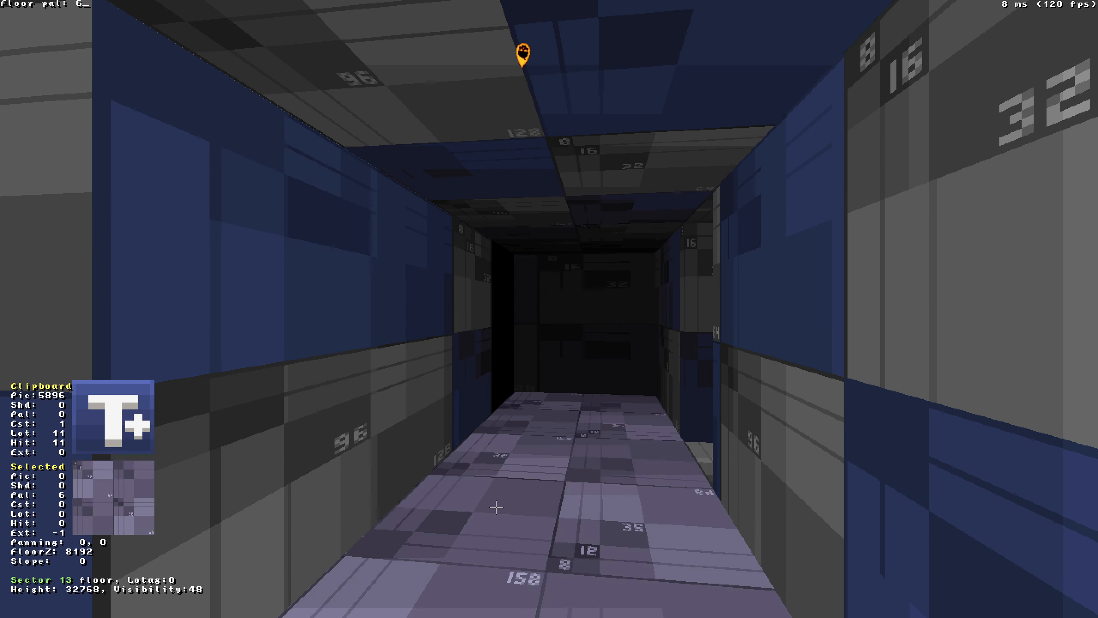
key("Return")
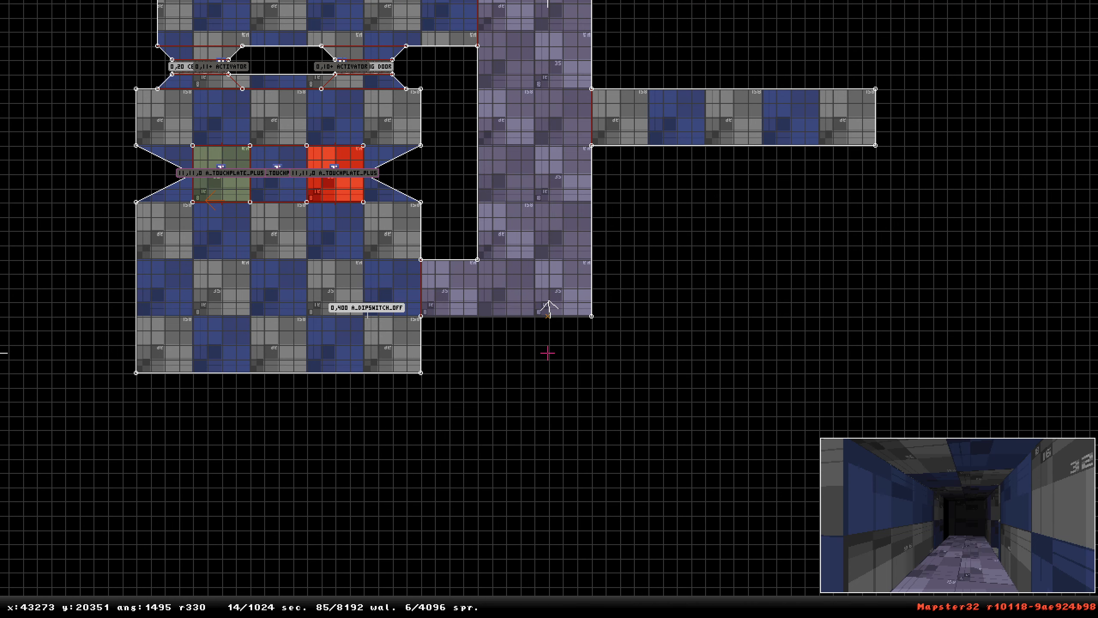
Split the new L-shaped area into separate sectors with a dividing line.
right_click_drag(548, 353, 563, 319)
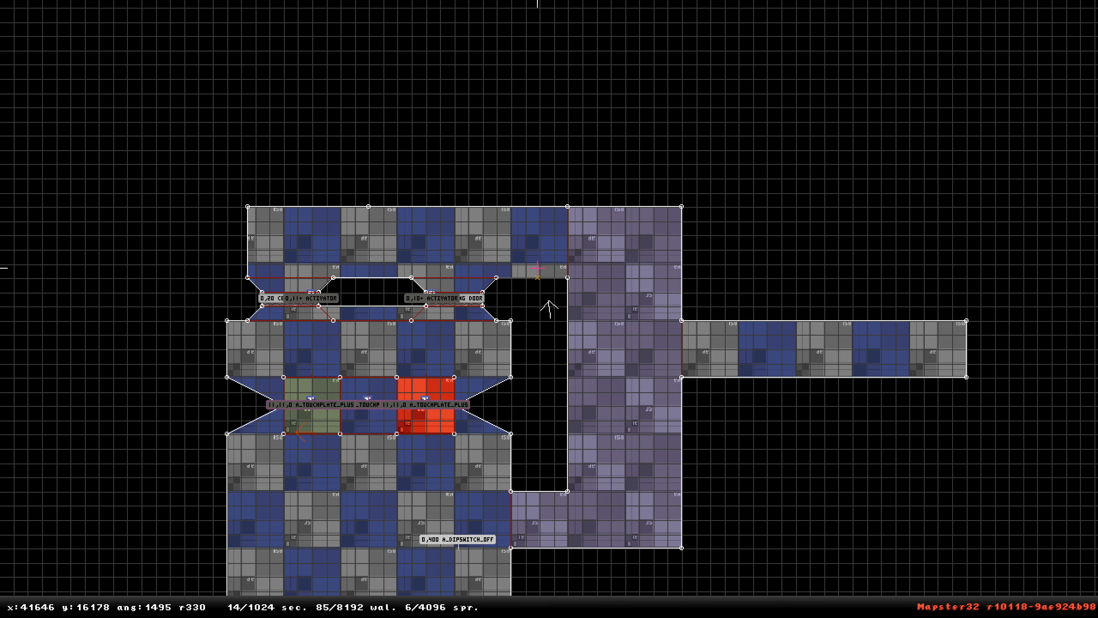
key("space")
key("space")
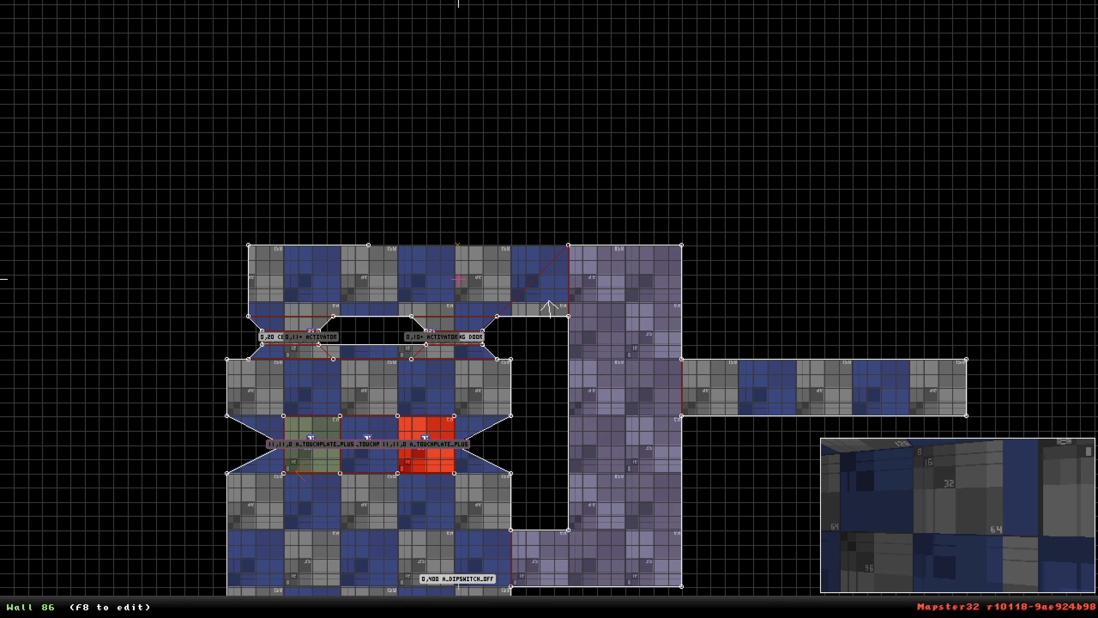
right_click_drag(627, 347, 582, 515)
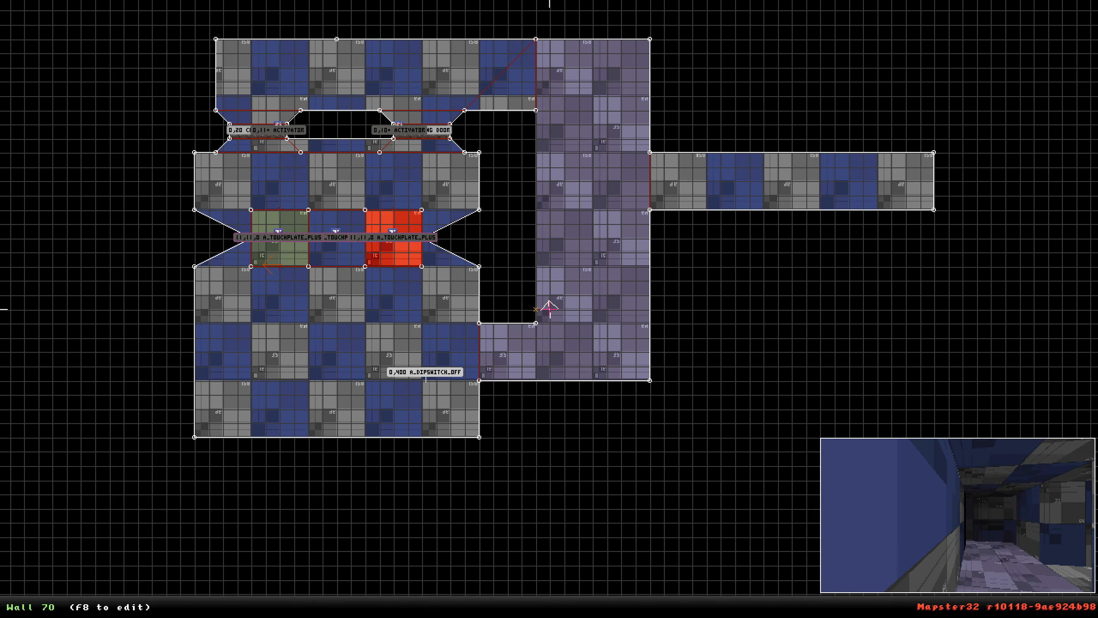
key("space")
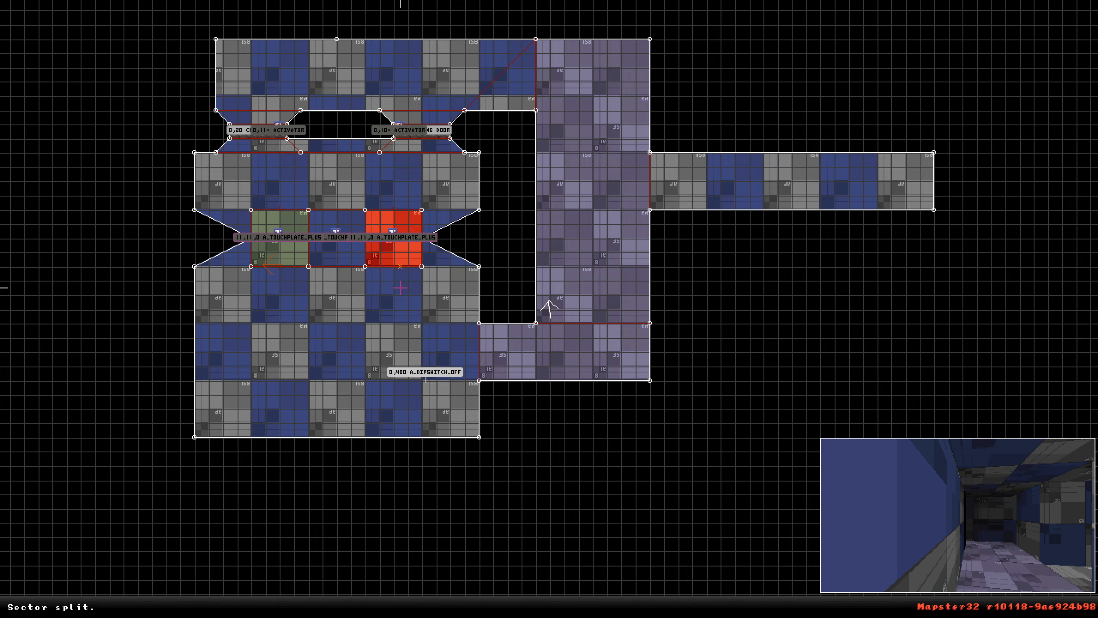
Change one touchplate sprite in the room into a respawn spawner by setting its tile number to 12096.
right_click_drag(400, 288, 337, 293)
key("Left")
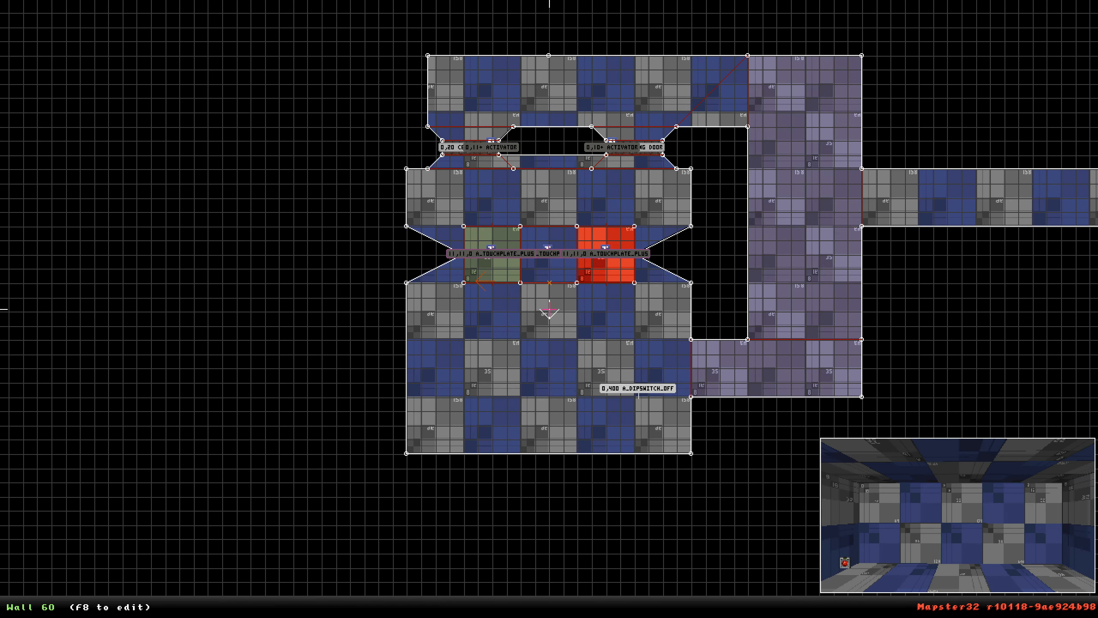
key("Return")
key("Down")
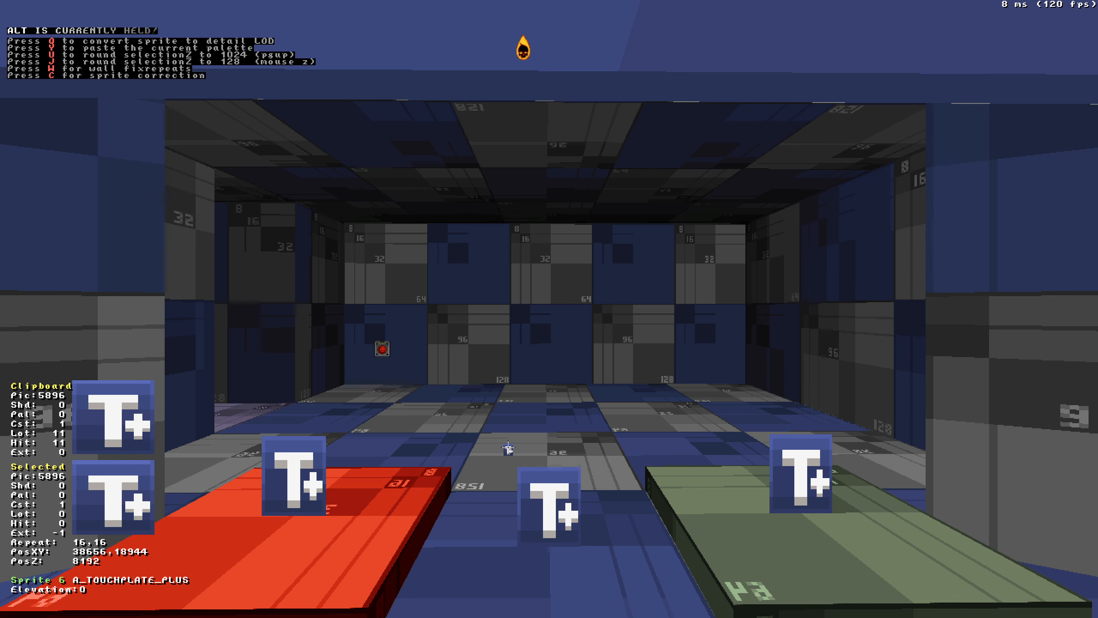
key("alt+v")
key("BackSpace")
key("BackSpace")
key("BackSpace")
key("BackSpace")
type("0")
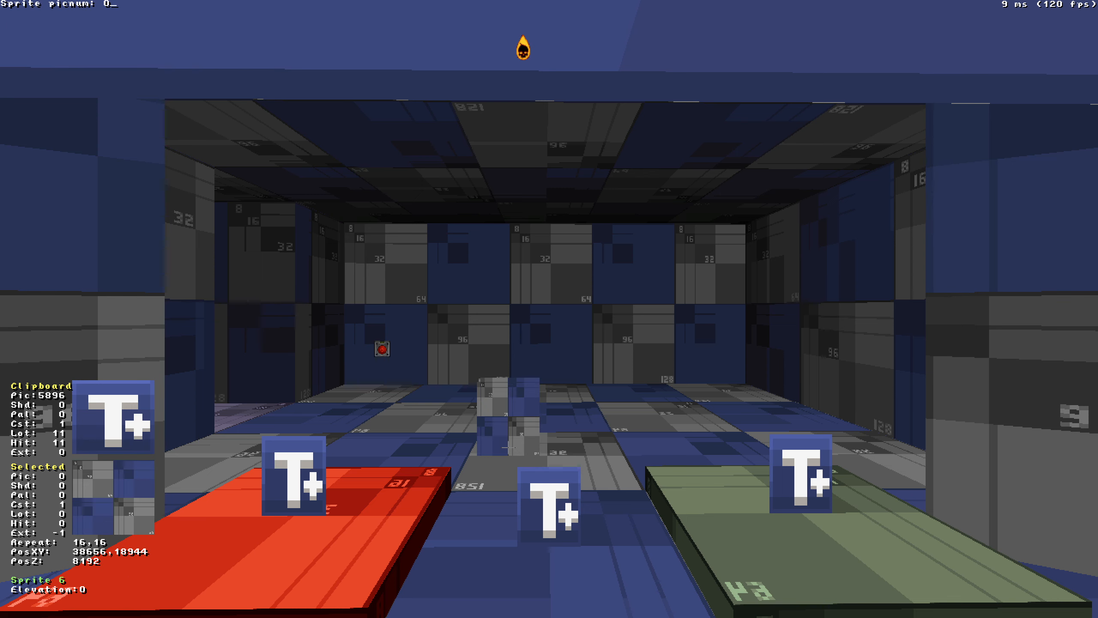
type("12096")
key("Return")
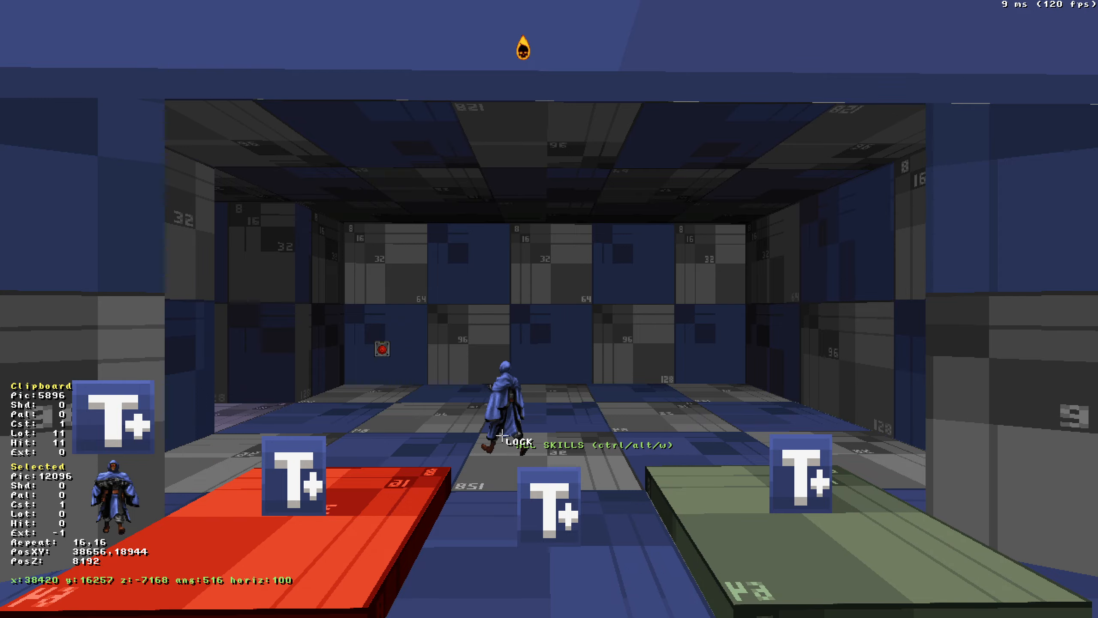
Copy the spawner, place a second cultist beside it, and convert it into a respawn sprite.
key("Tab")
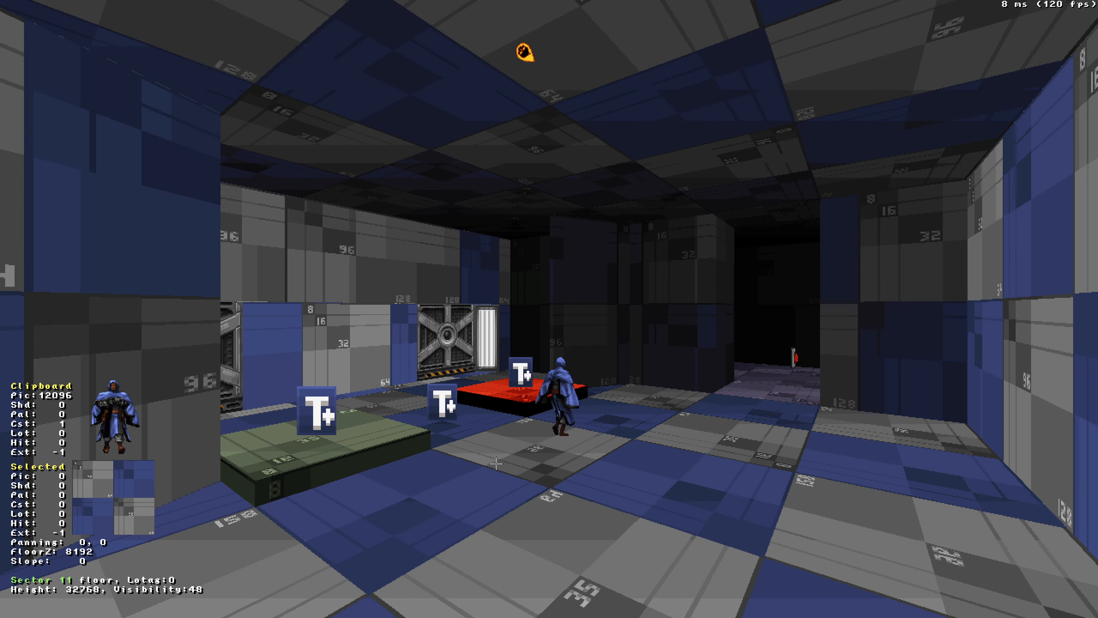
key("s")
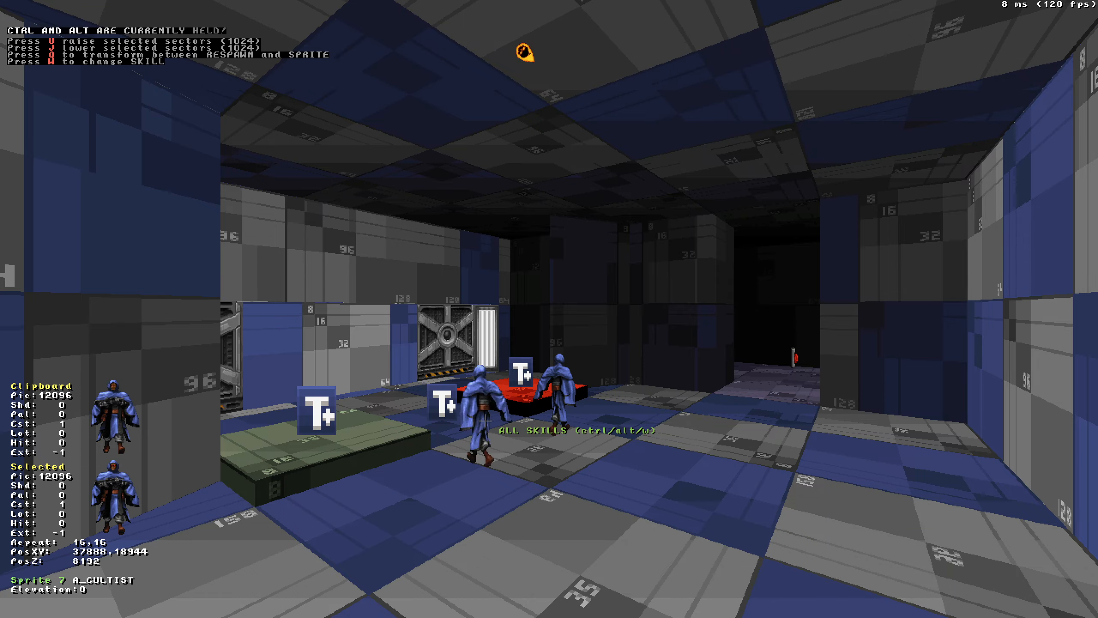
key("ctrl+alt+r")
key("ctrl+alt+r")
left_click_drag(604, 406, 605, 406)
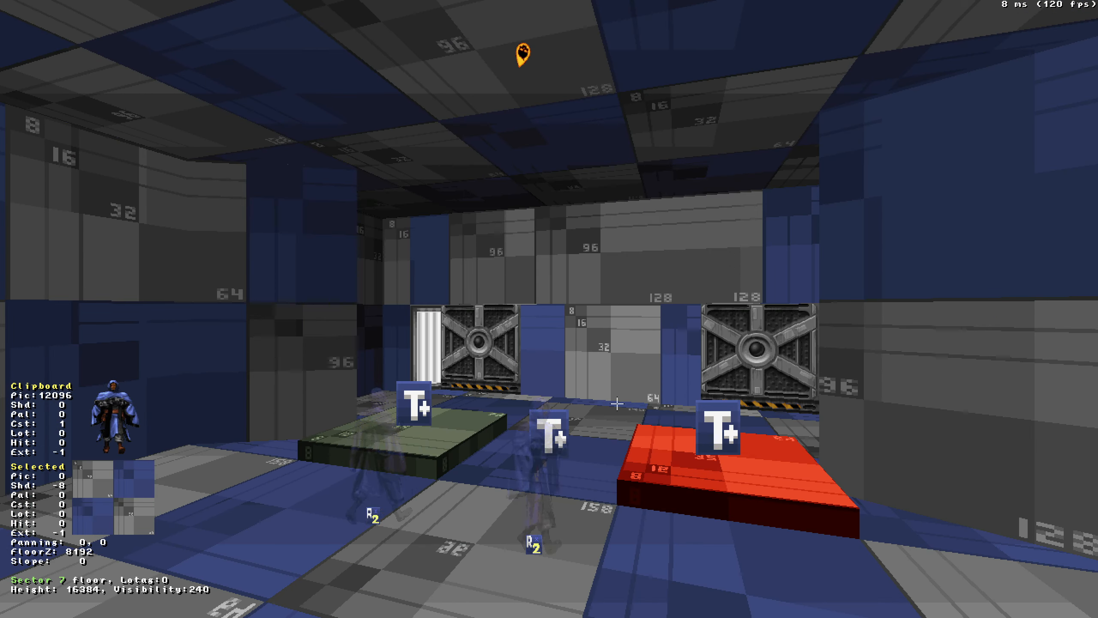
Move one touchplate sprite from the room into the lower arm of the new area.
key("KP_Enter")
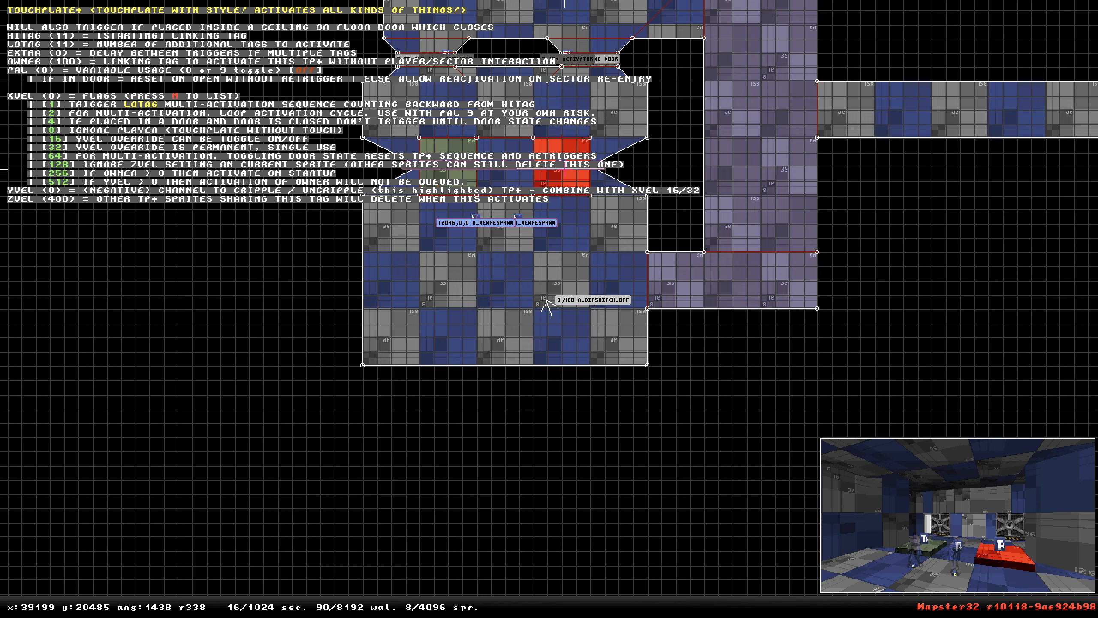
left_click_drag(561, 160, 746, 276)
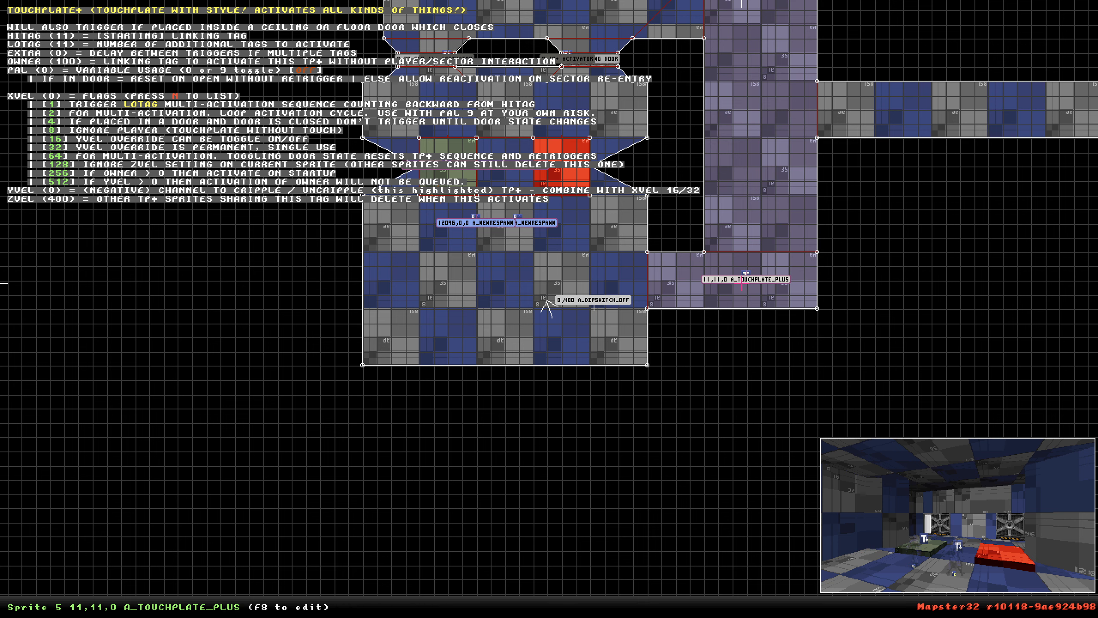
Move another touchplate sprite into the upper passage of the new area.
right_click_drag(644, 216, 521, 255)
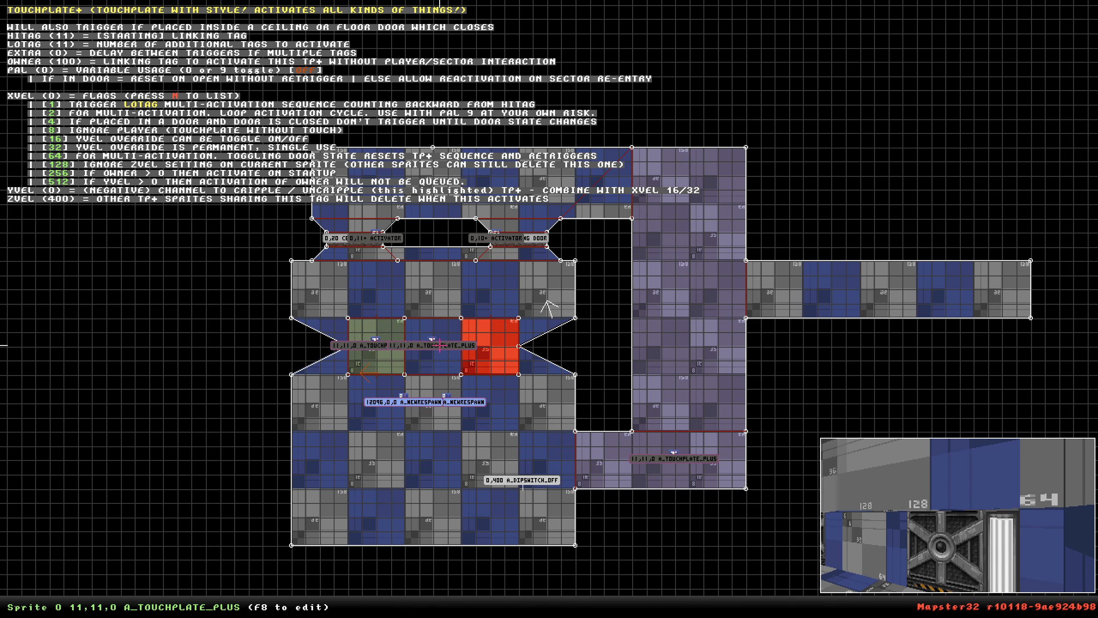
left_click_drag(432, 339, 617, 196)
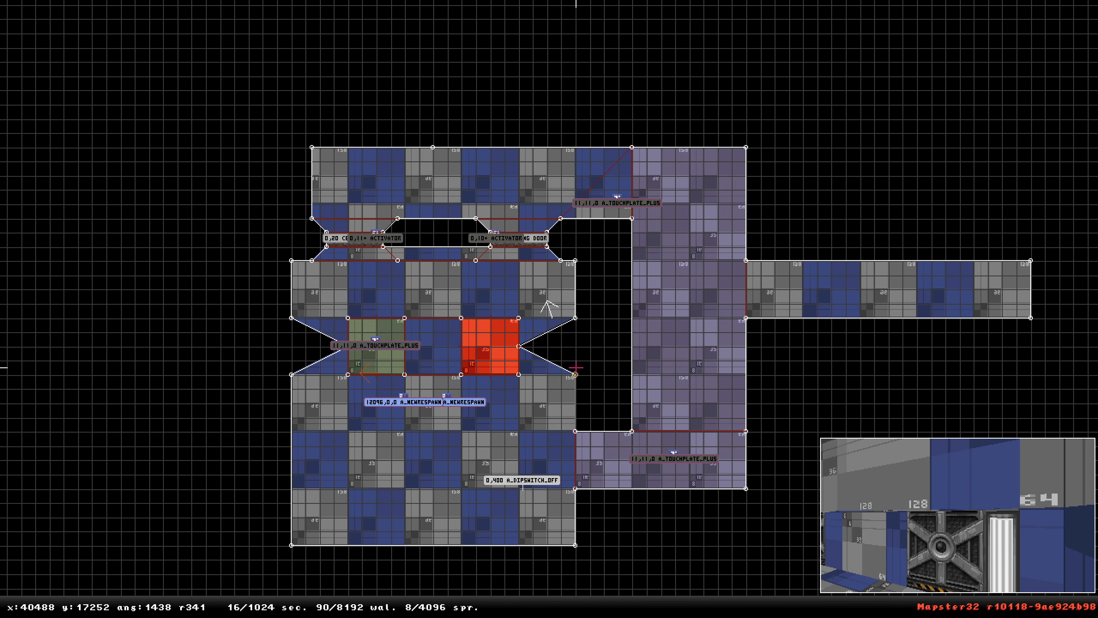
Set the two respawn sprites' lotags to 10 and 11 and the lower touchplate's lotag to 0.
mouse_move(406, 404)
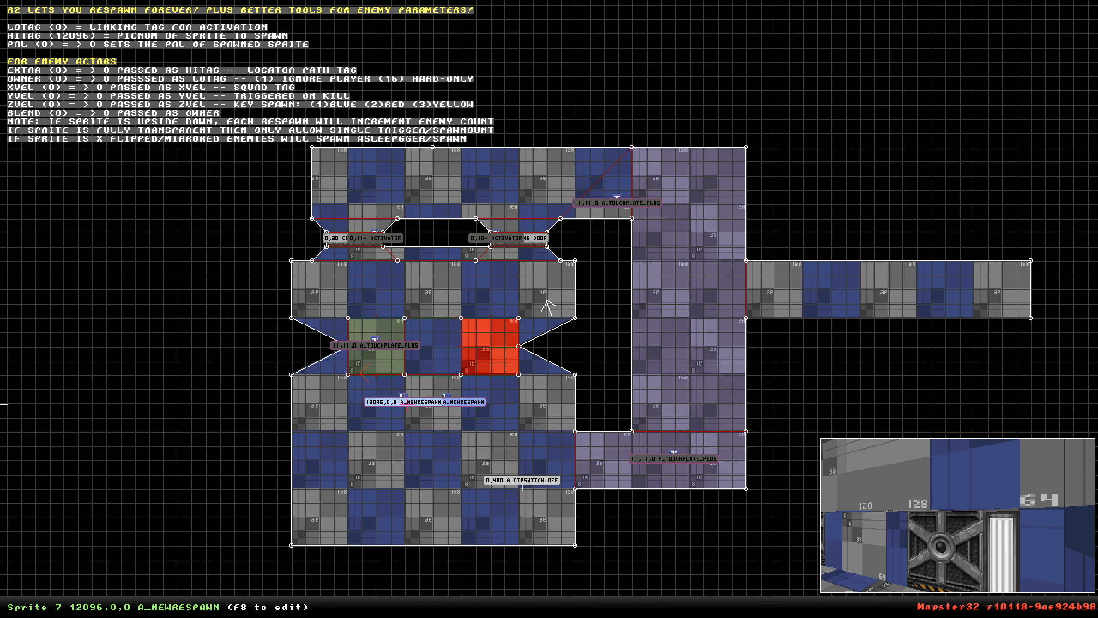
key("alt+t")
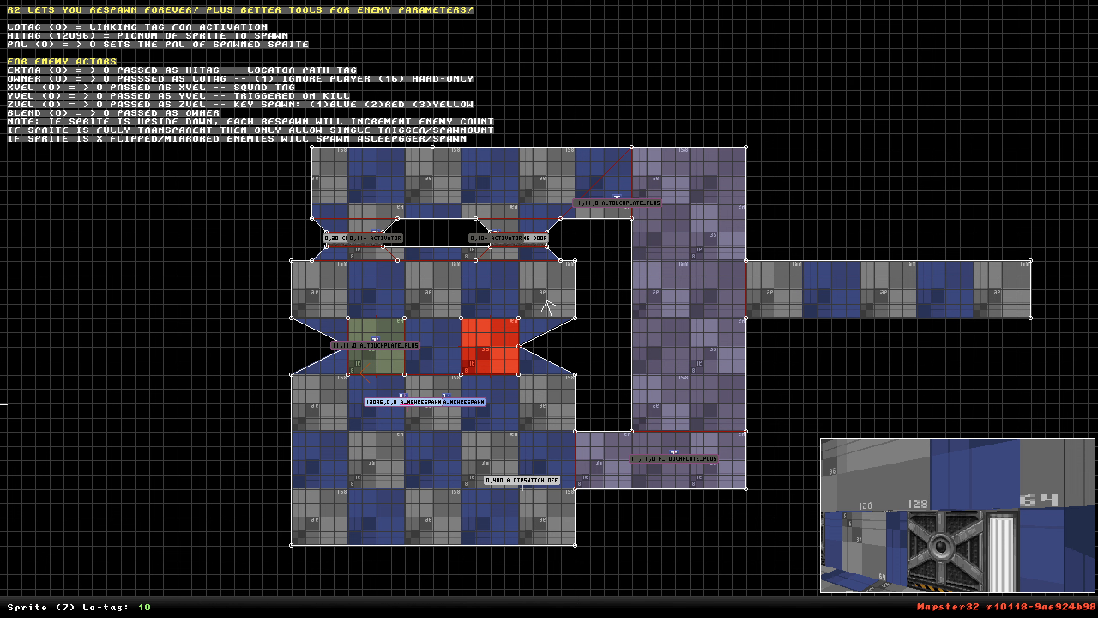
key("Return")
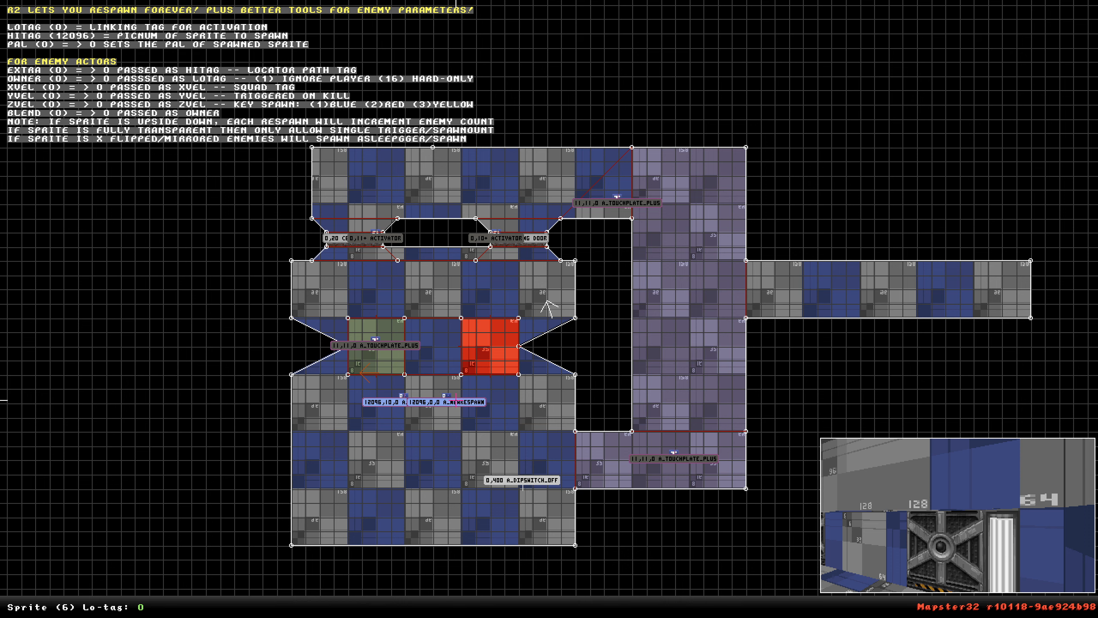
type("11")
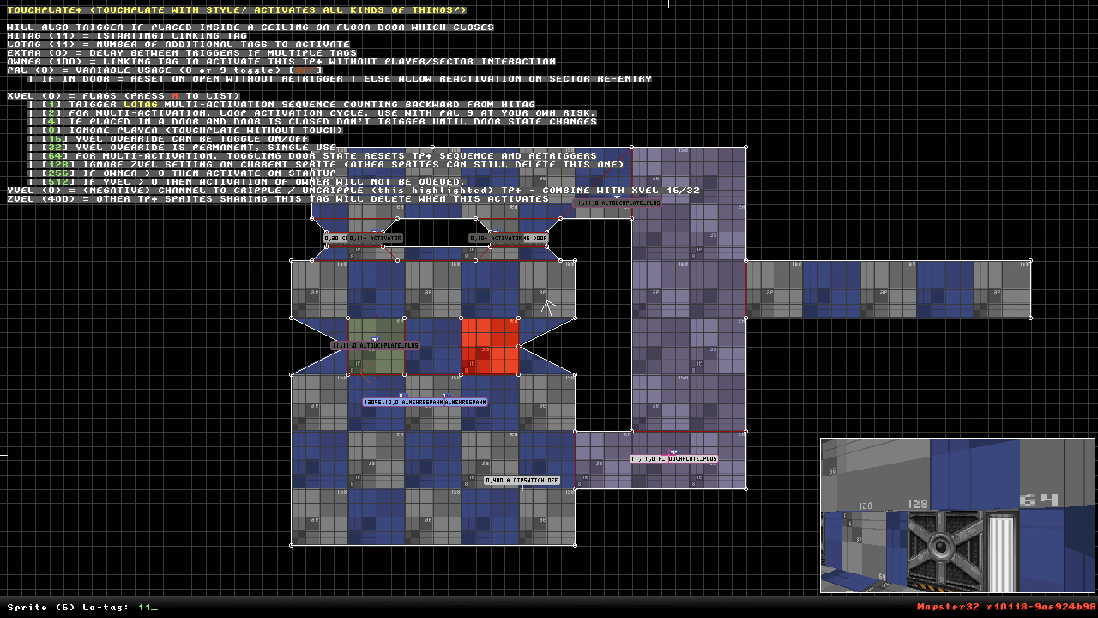
key("Return")
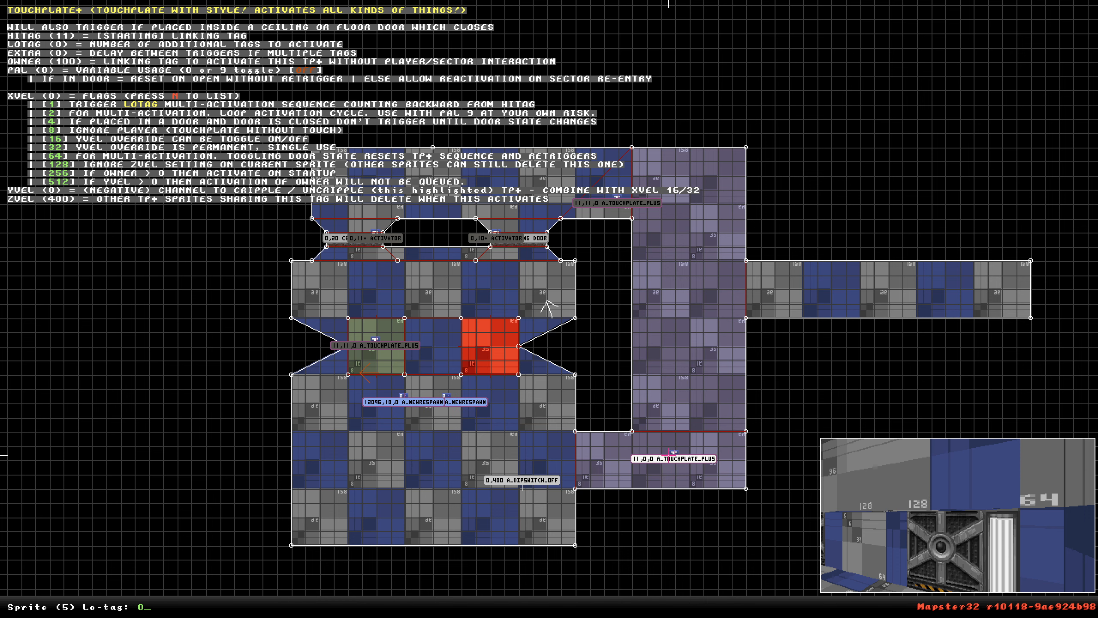
Set the upper touchplate's hitag to 10 and its lotag to 0.
key("alt+h")
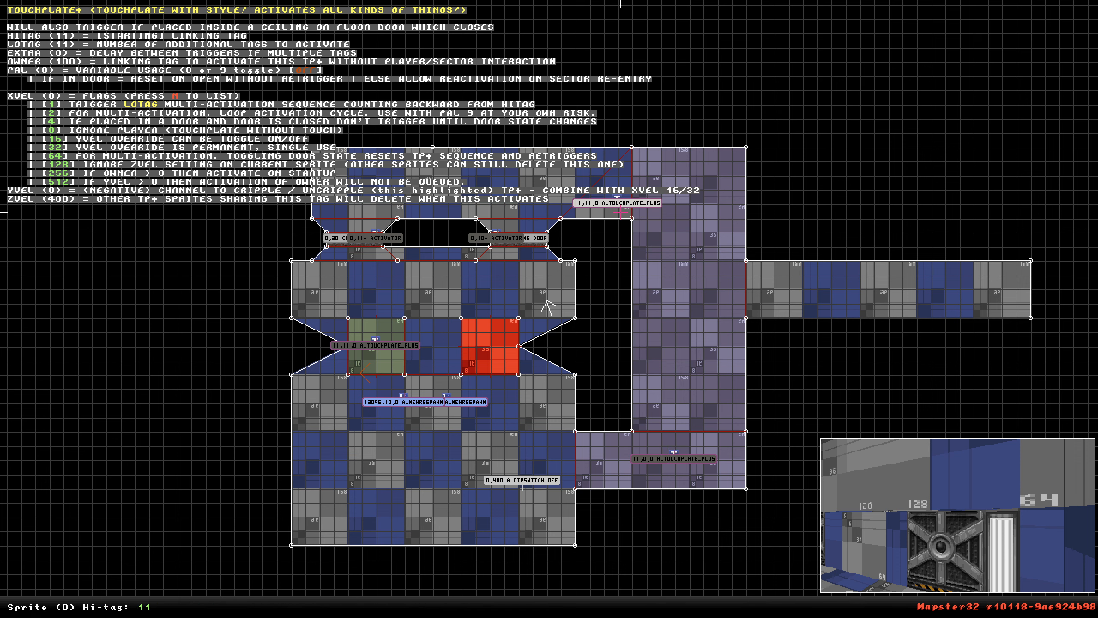
key("BackSpace")
type("0")
key("Return")
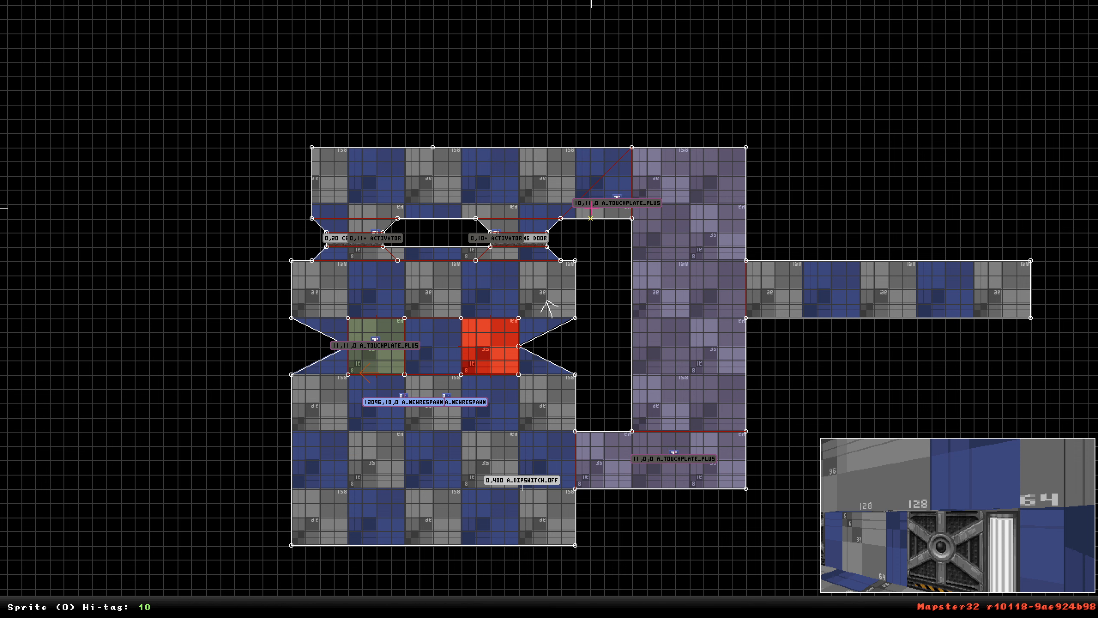
key("alt+t")
key("BackSpace")
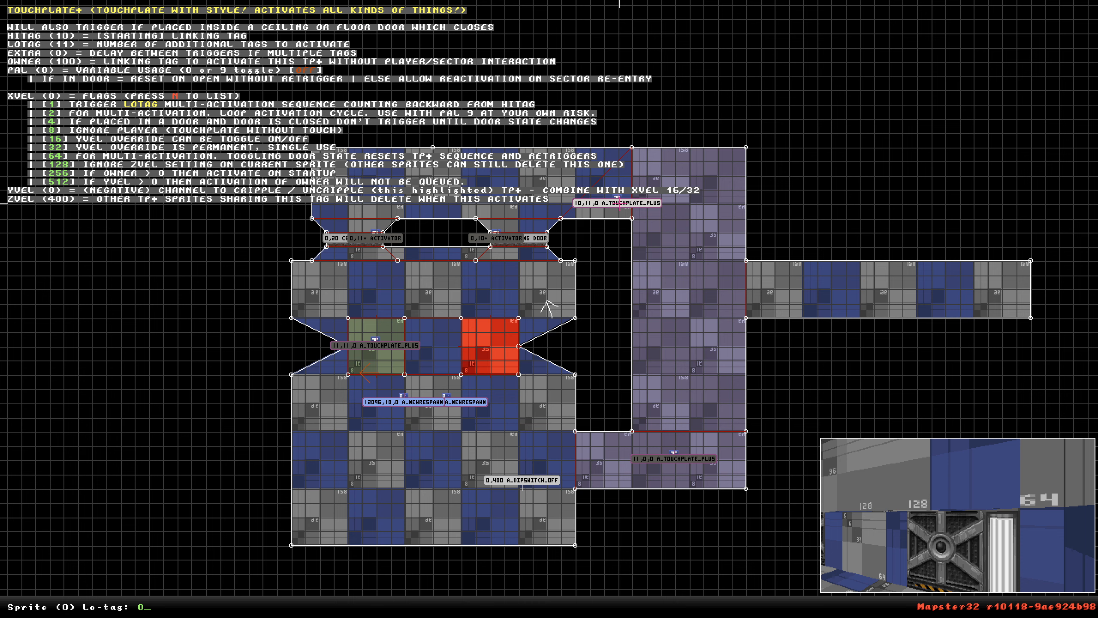
type("0")
key("Return")
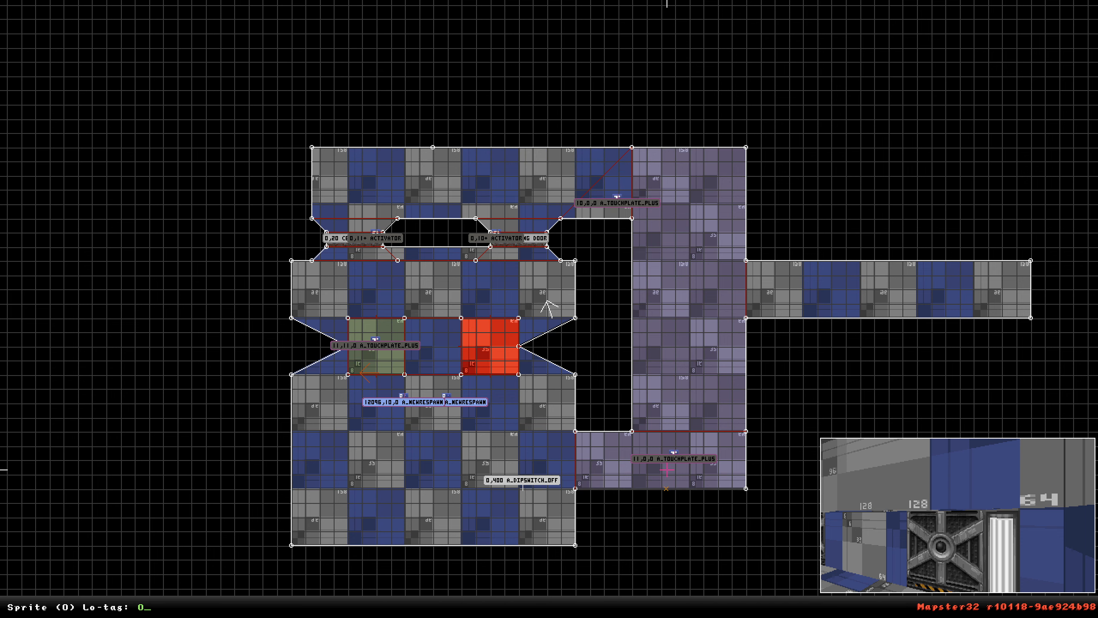
key("alt+z")
key("Return")
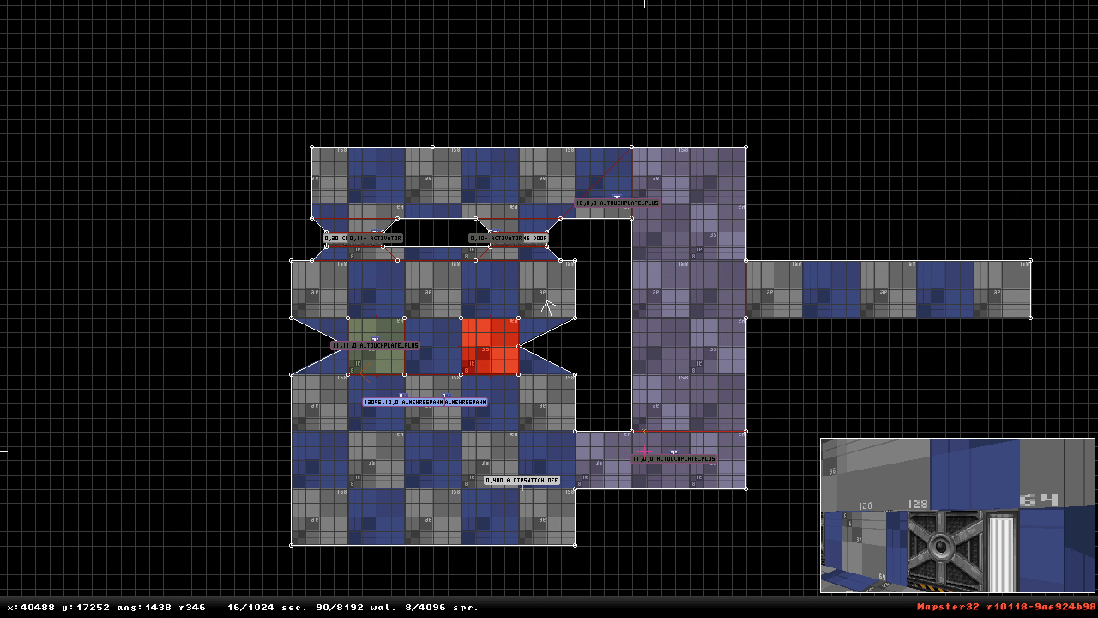
Examine the room, the respawn sprites and the new area in 3D and 2D views.
right_click_drag(624, 445, 549, 308)
key("KP_Enter")
left_click_drag(580, 257, 580, 256)
left_click_drag(641, 420, 642, 420, "shift")
left_click_drag(521, 385, 520, 385, "shift")
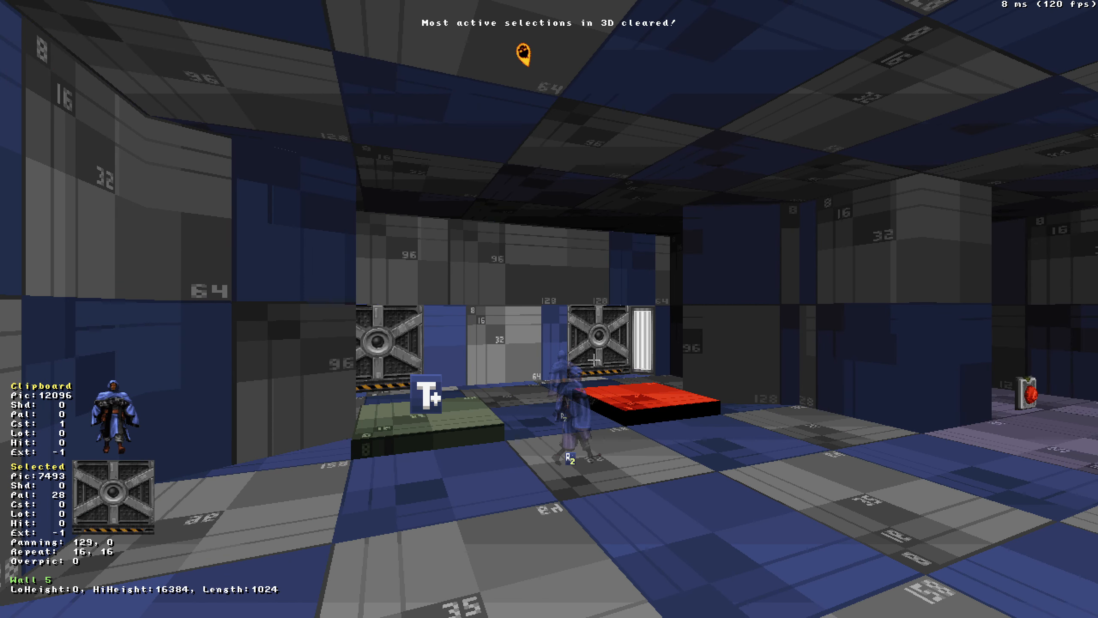
left_click_drag(577, 415, 577, 415, "shift")
left_click_drag(676, 438, 676, 438)
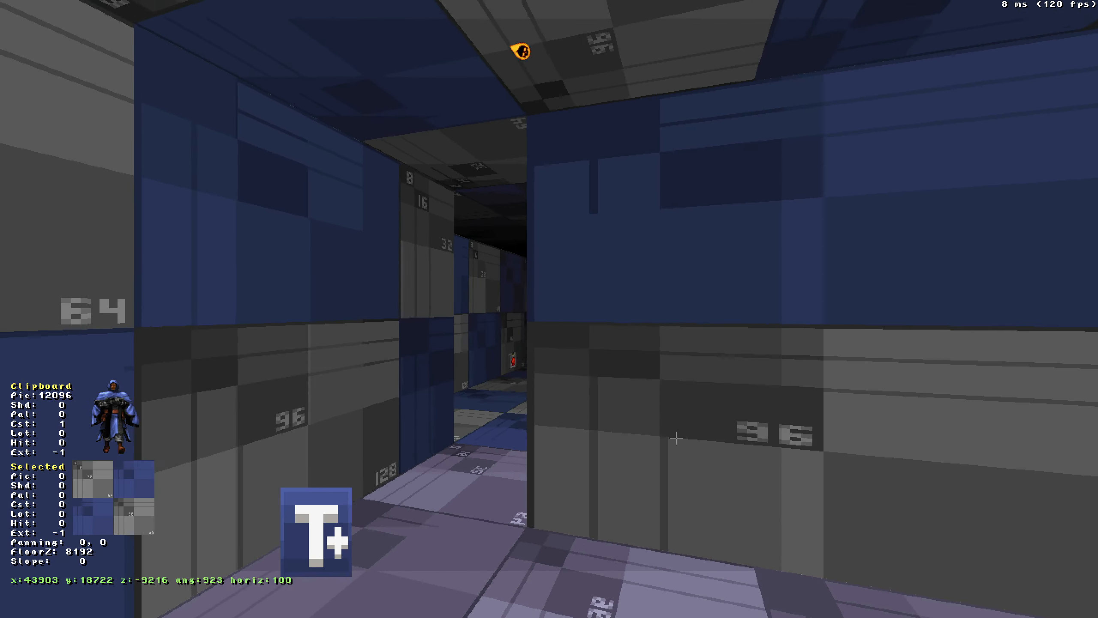
middle_click_drag(677, 438, 677, 438)
left_click_drag(676, 438, 676, 438)
left_click_drag(525, 459, 526, 459)
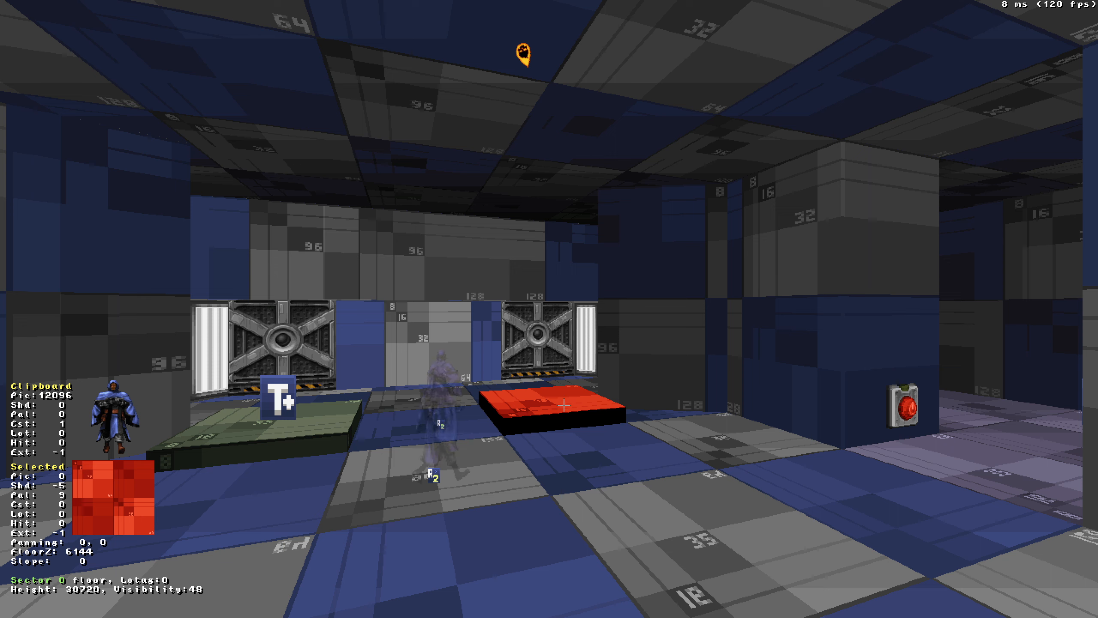
key("KP_Enter")
scroll(512, 289, "down", 4)
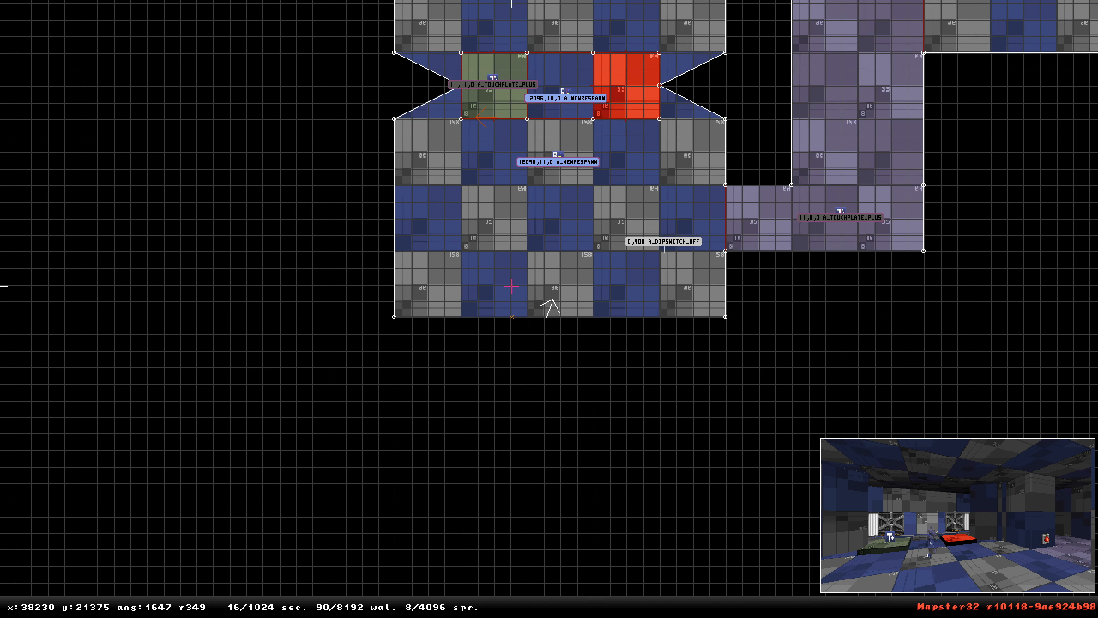
right_click_drag(513, 279, 549, 309)
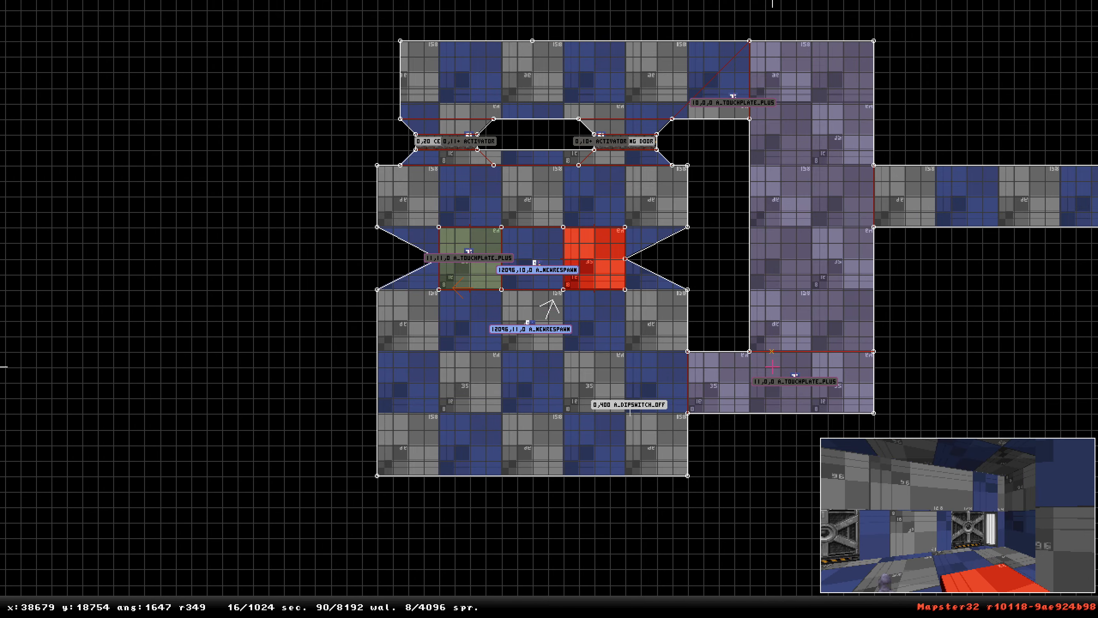
mouse_move(795, 384)
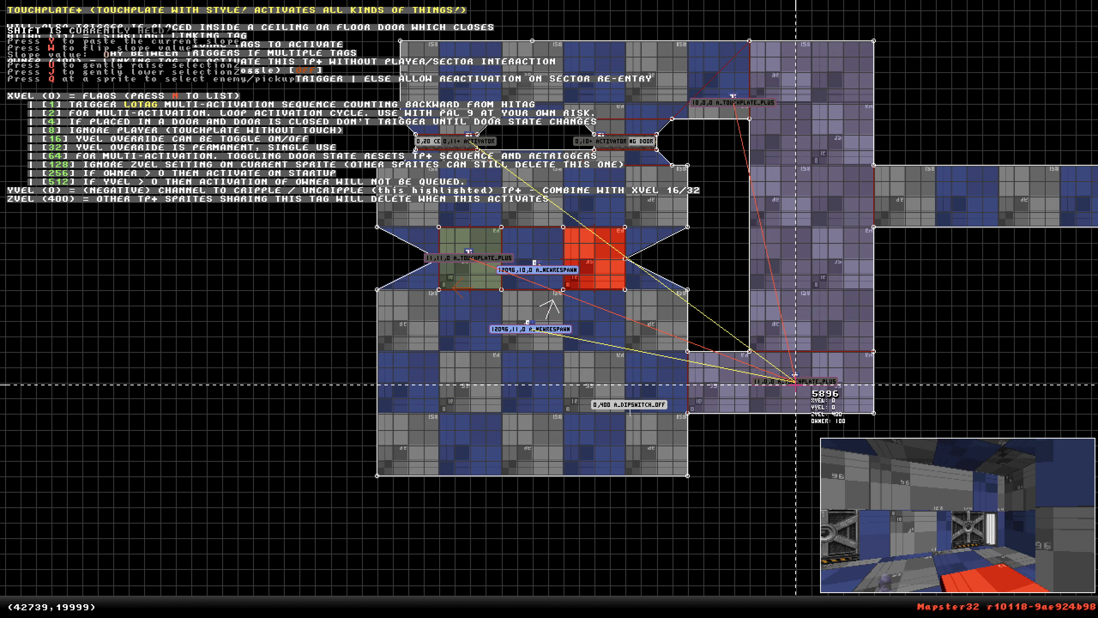
mouse_move(740, 110)
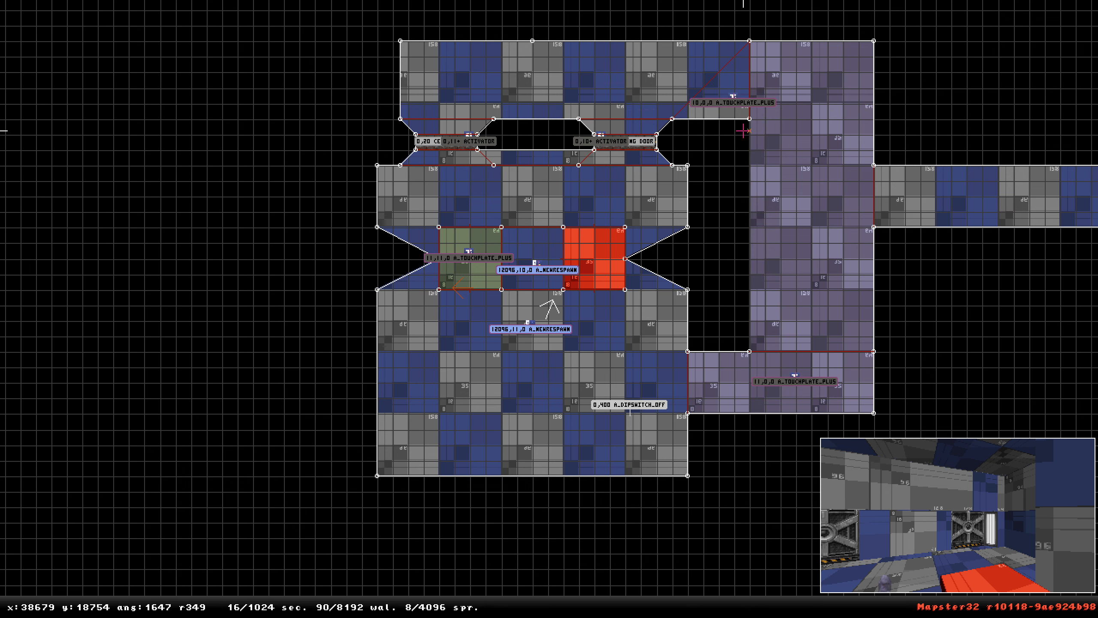
key("z")
key("Escape")
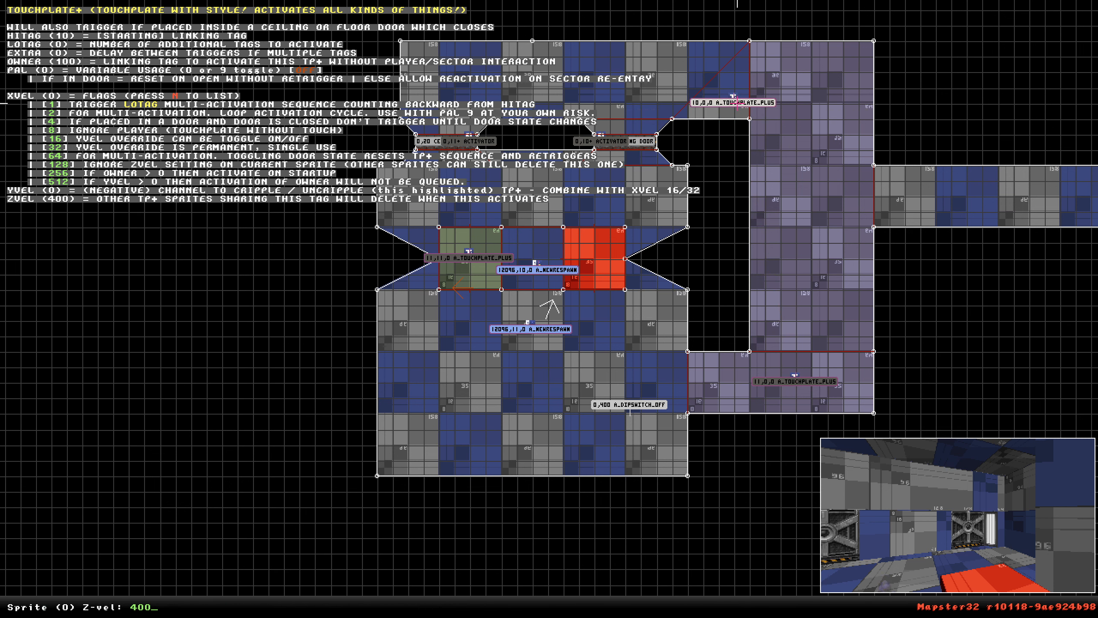
key("z")
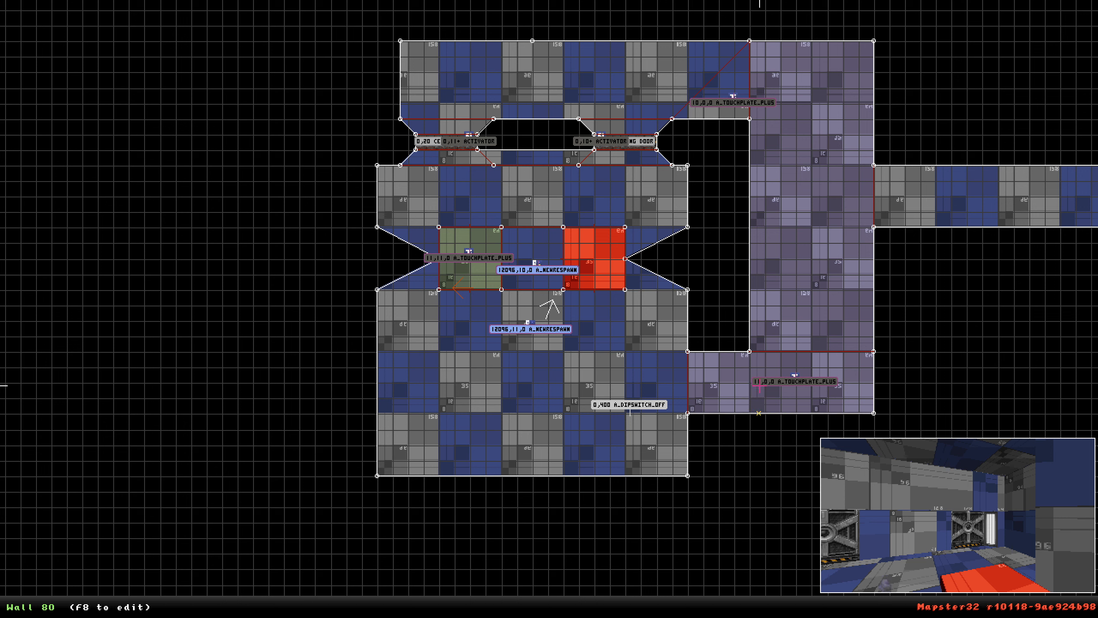
Undo the recent edits back to the original room with its three touchplates, removing the new area and respawn sprites.
key("ctrl+z")
key("ctrl+z")
key("ctrl+z")
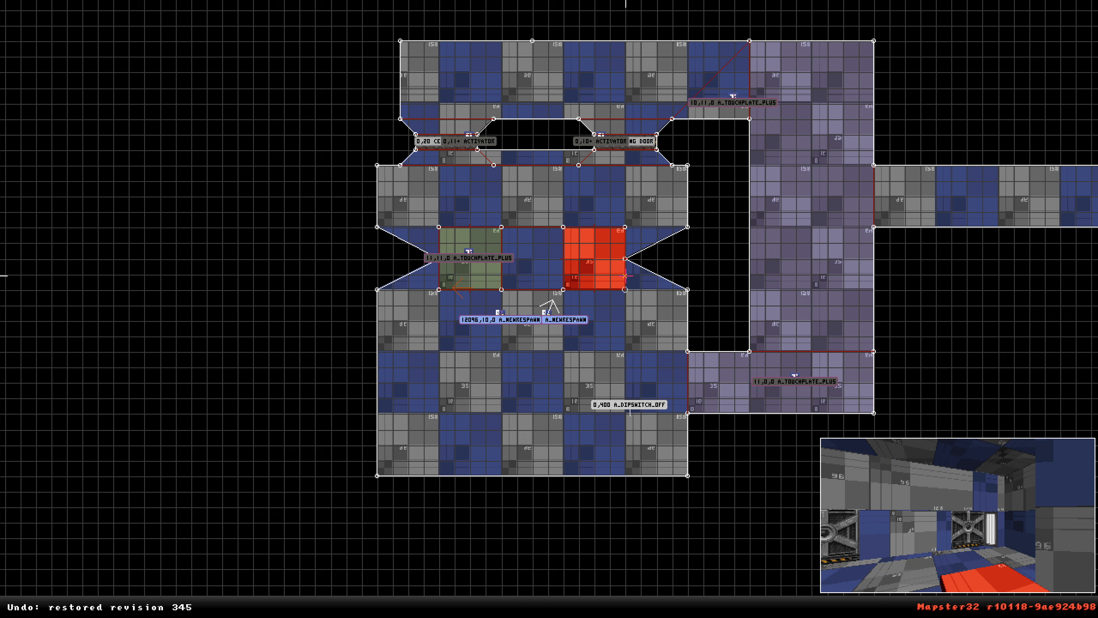
key("ctrl+z")
key("ctrl+z")
key("ctrl+z")
key("ctrl+z")
key("ctrl+z")
key("ctrl+z")
key("ctrl+z")
key("ctrl+z")
key("ctrl+z")
key("ctrl+z")
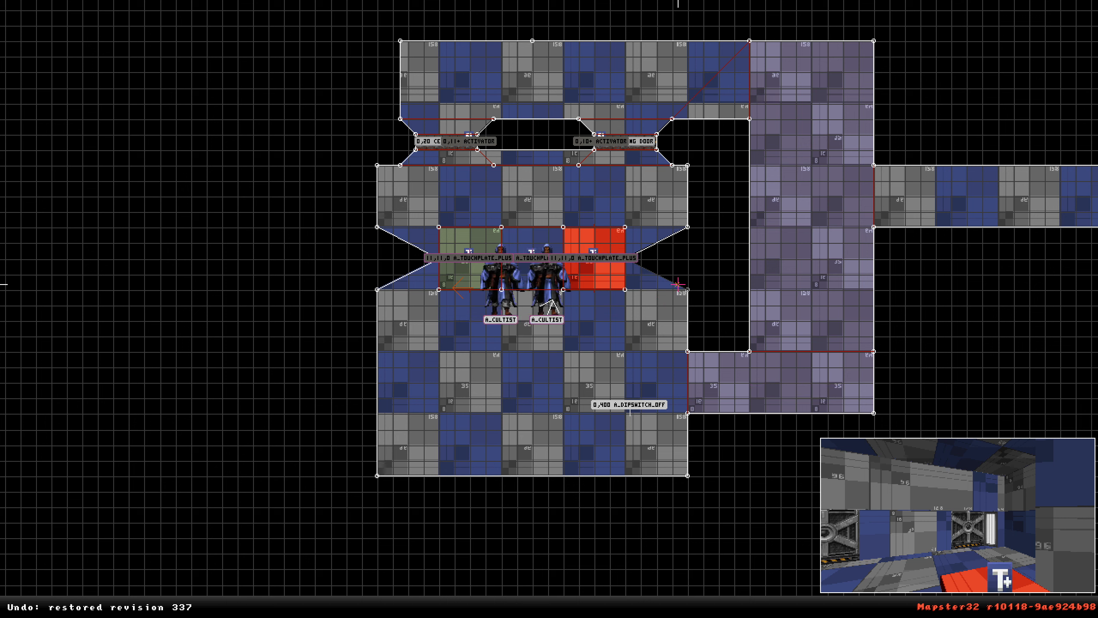
key("ctrl+z")
key("ctrl+z")
key("ctrl+z")
key("ctrl+z")
key("ctrl+z")
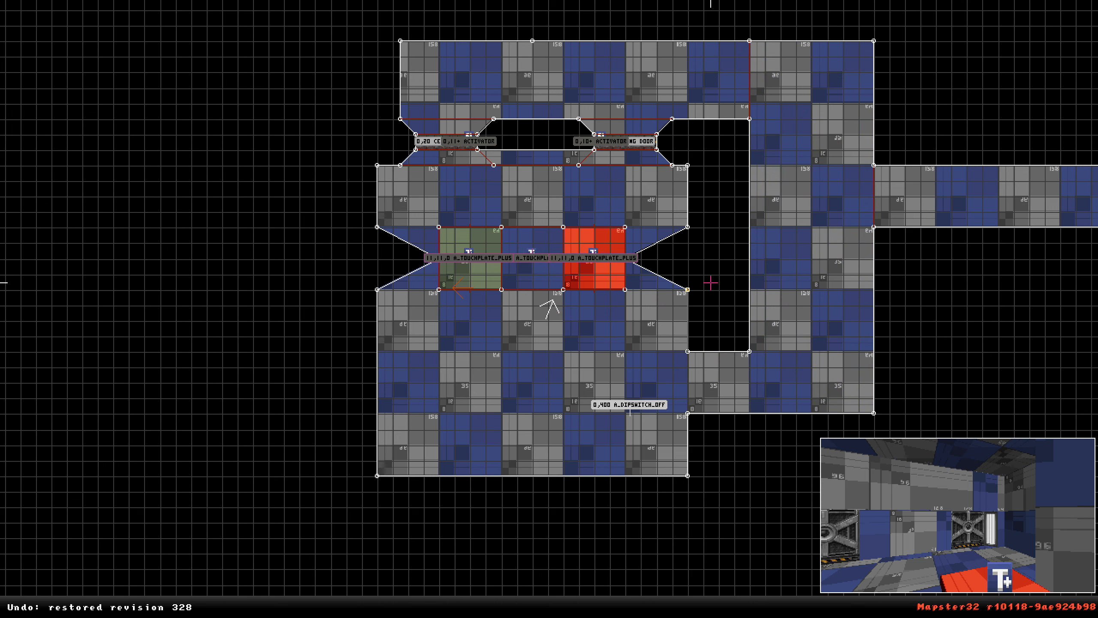
key("ctrl+z")
key("ctrl+z")
key("ctrl+z")
key("ctrl+z")
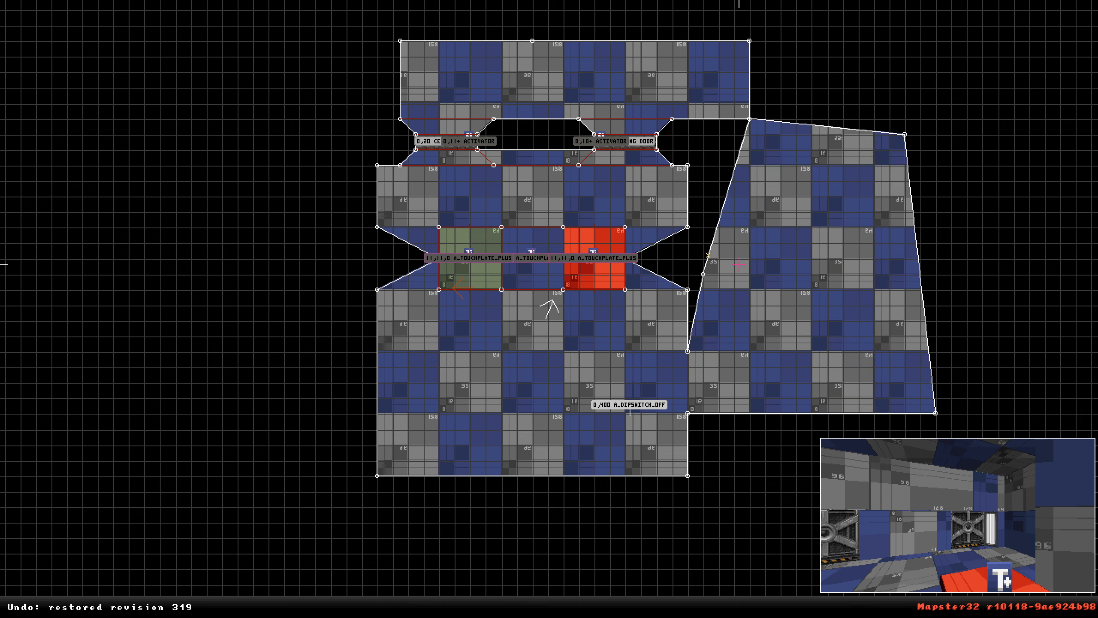
key("ctrl+z")
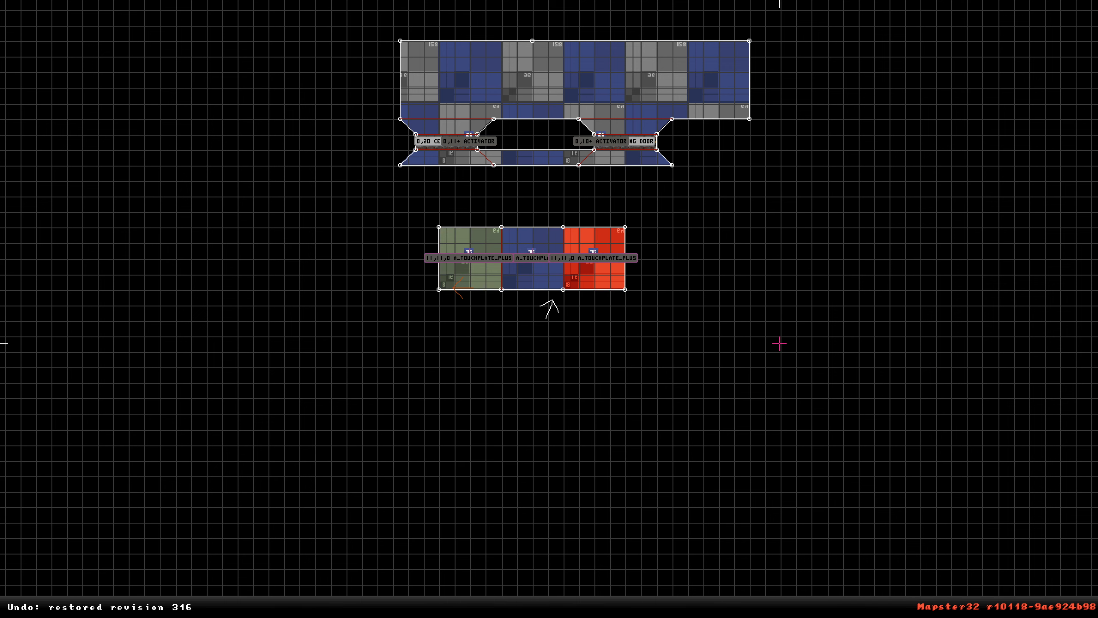
key("ctrl+z")
key("ctrl+z")
key("ctrl+z")
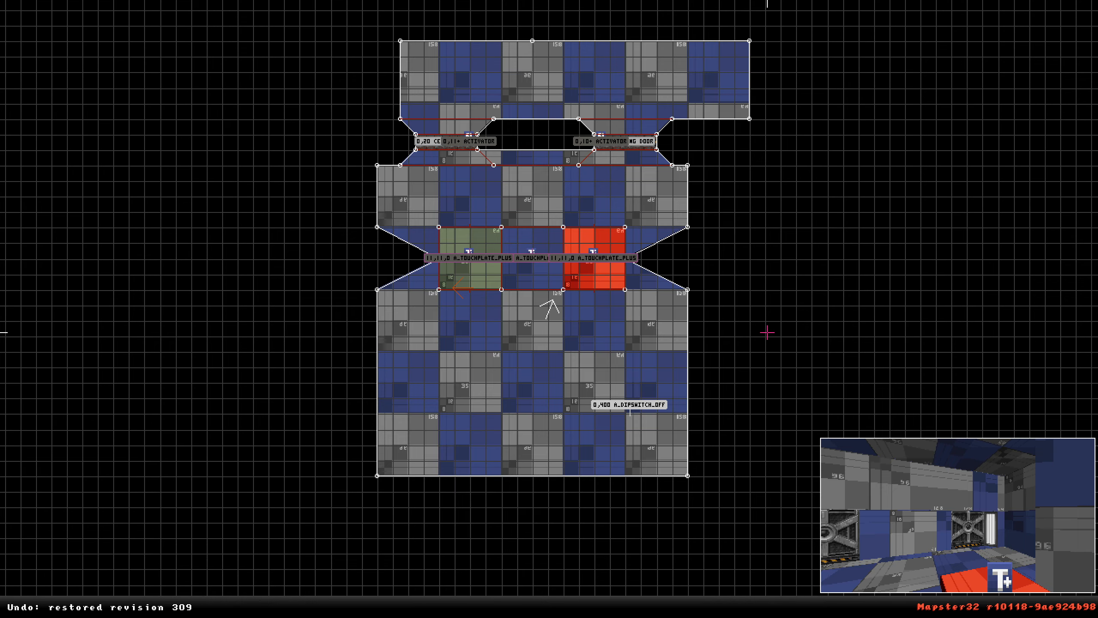
Select the three touchplate sprites in the room and set their Z-vel to 0.
scroll(613, 298, "up", 3)
mouse_move(509, 239)
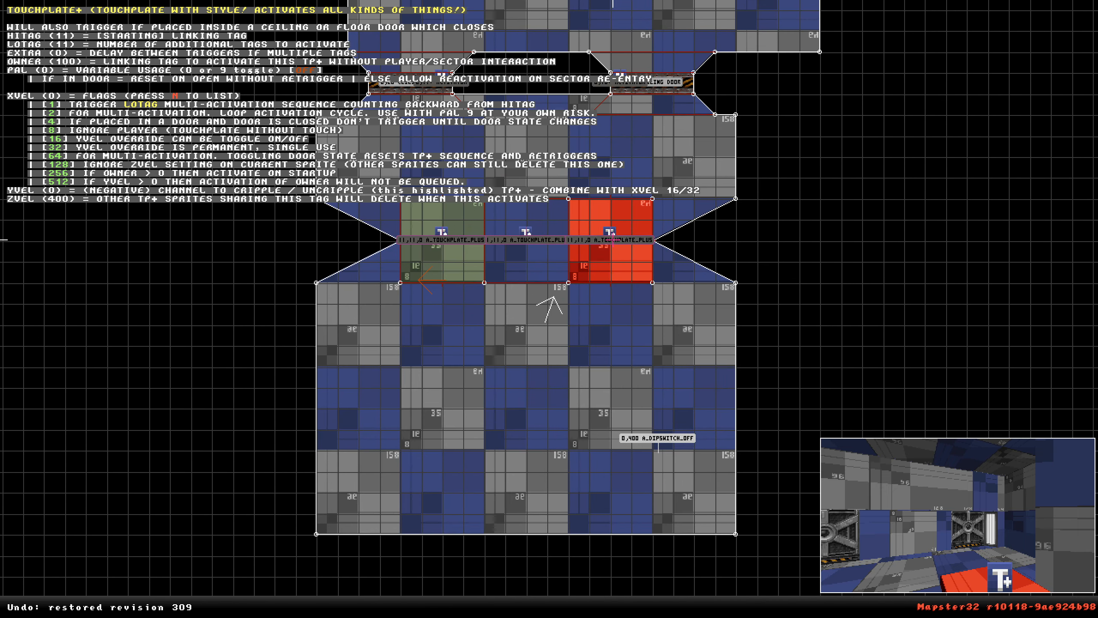
left_click_drag(433, 221, 618, 238, "shift")
key("alt+z")
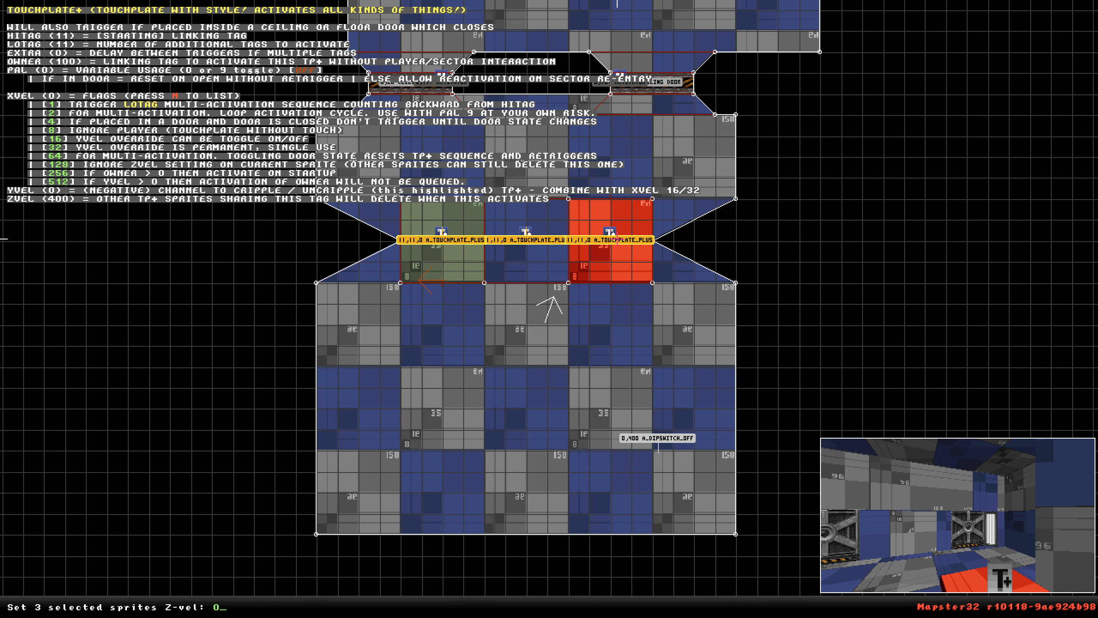
key("Return")
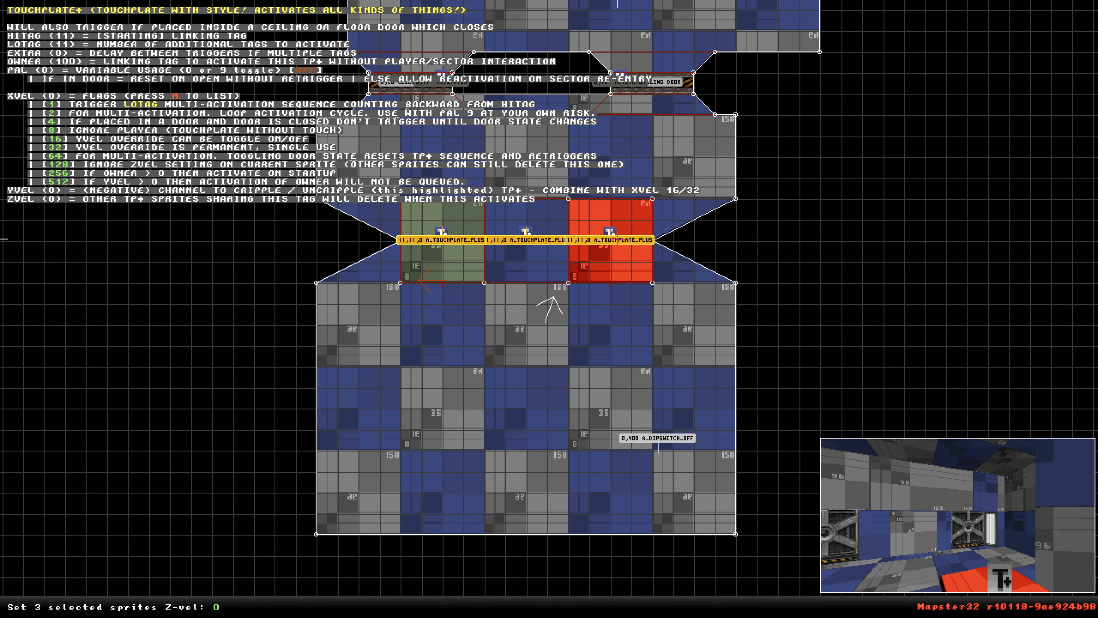
Inspect the touchplate sprites and their settings around the room in the 2D map.
scroll(470, 243, "up", 4)
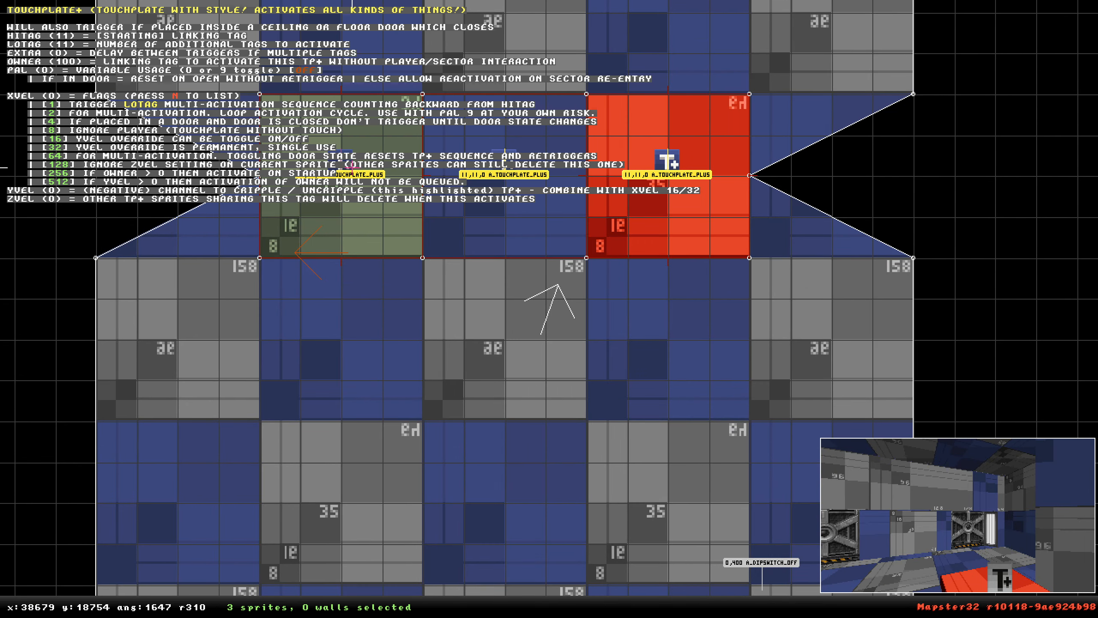
scroll(558, 286, "down", 3)
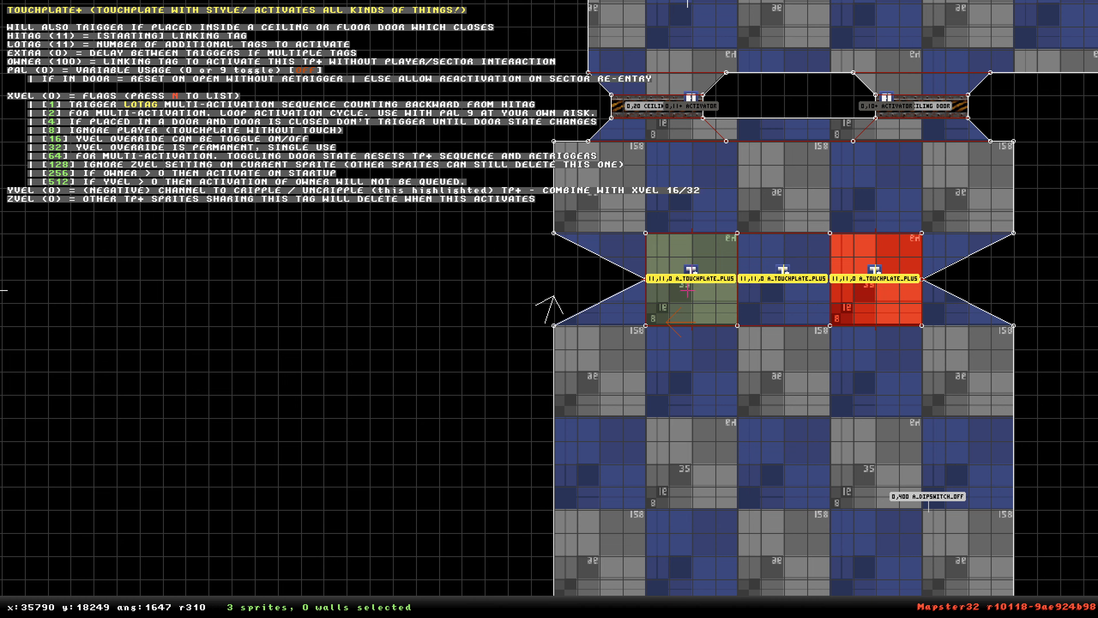
right_click(812, 377)
scroll(549, 309, "down", 3)
right_click_drag(686, 315, 549, 309)
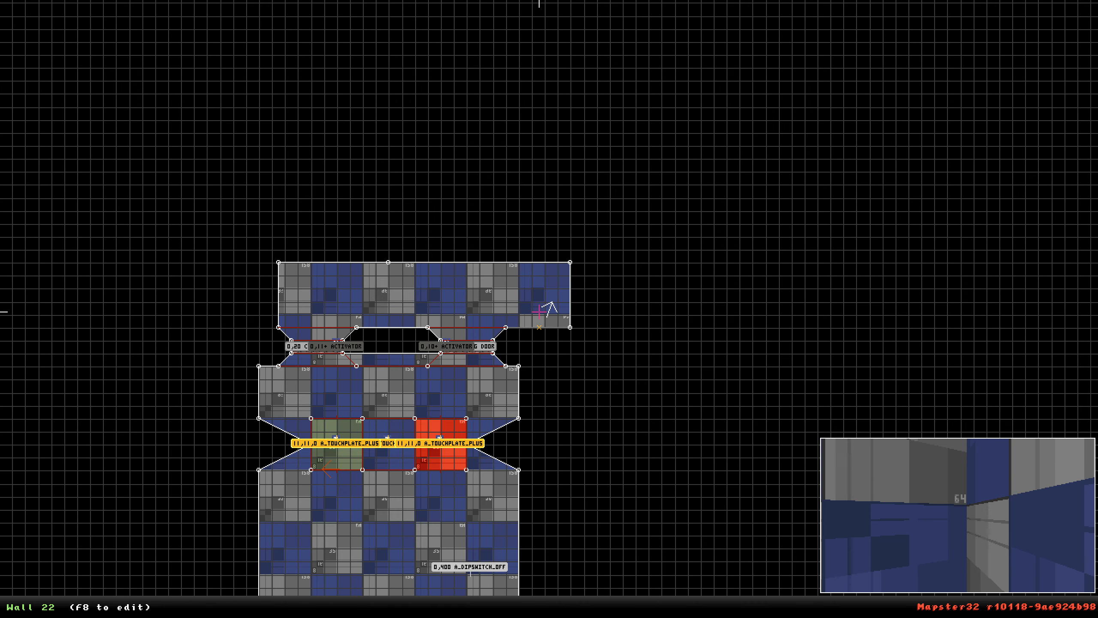
right_click_drag(541, 309, 574, 299)
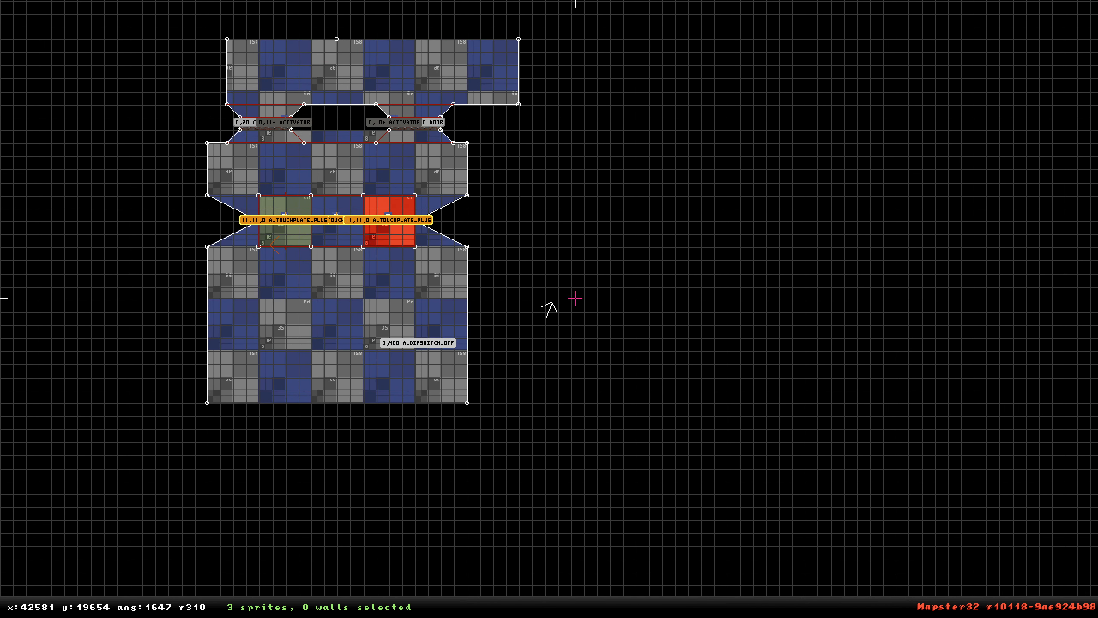
right_click_drag(493, 340, 550, 309)
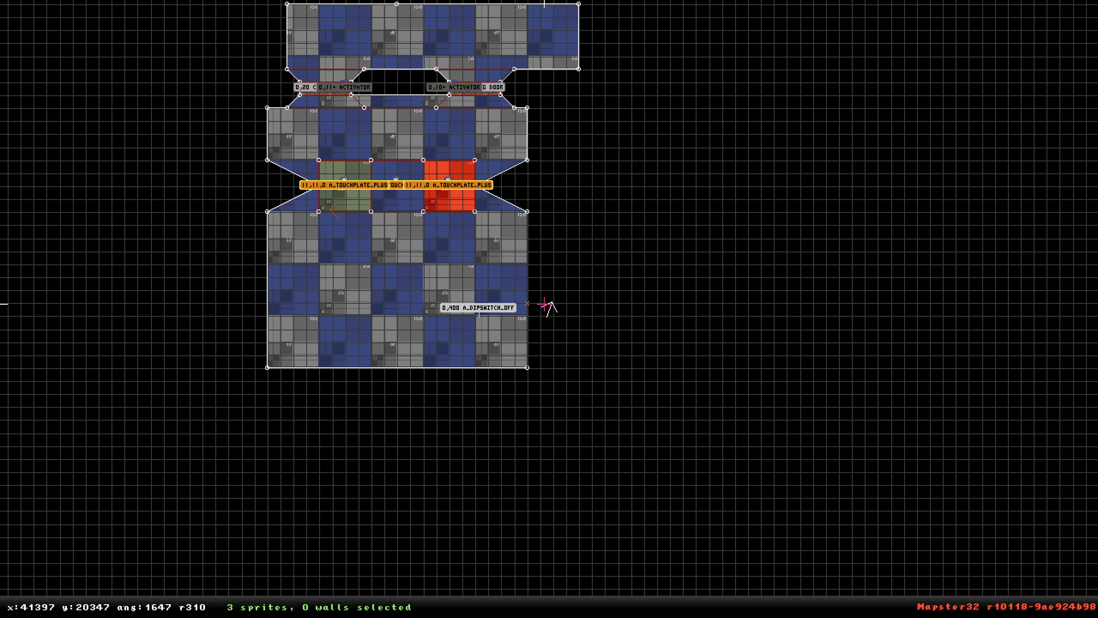
right_click(379, 174)
scroll(550, 309, "up", 3)
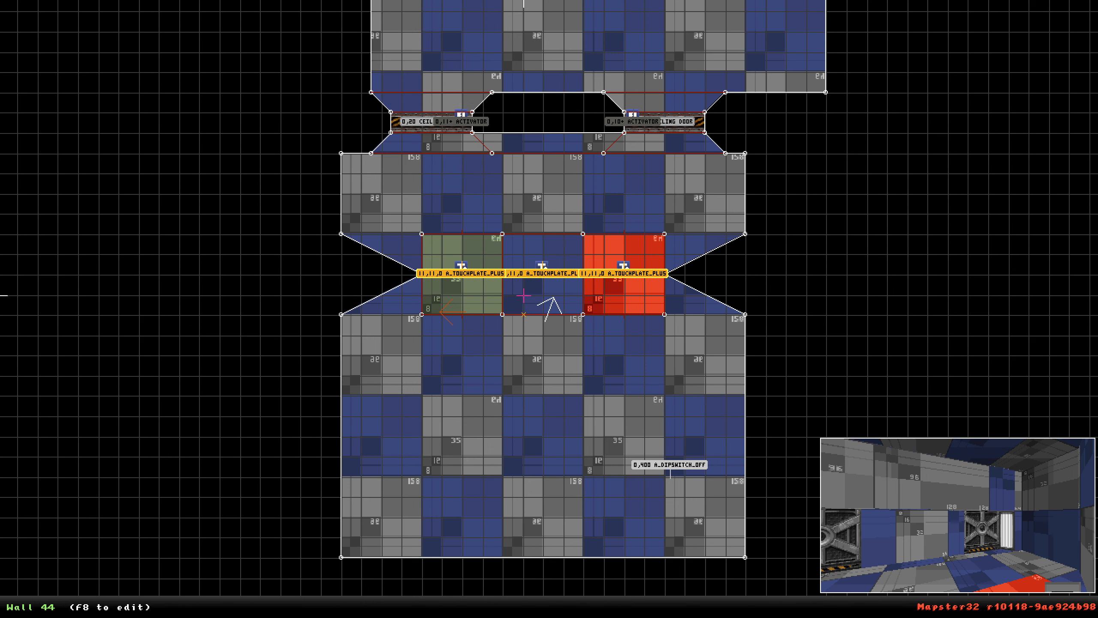
mouse_move(555, 267)
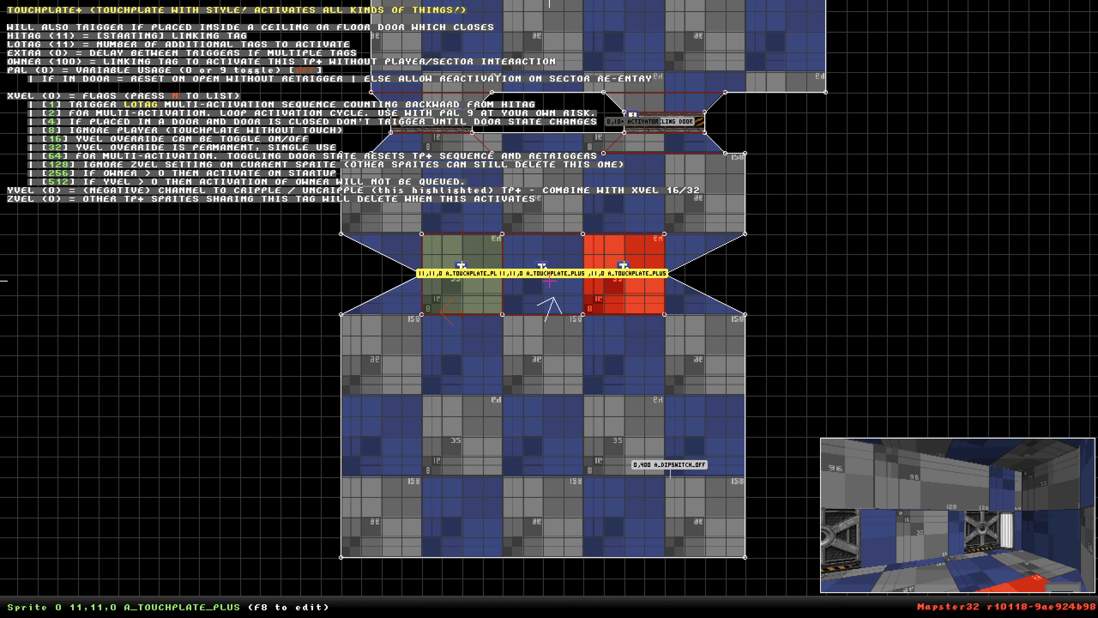
right_click_drag(552, 286, 550, 310)
scroll(549, 310, "down", 2)
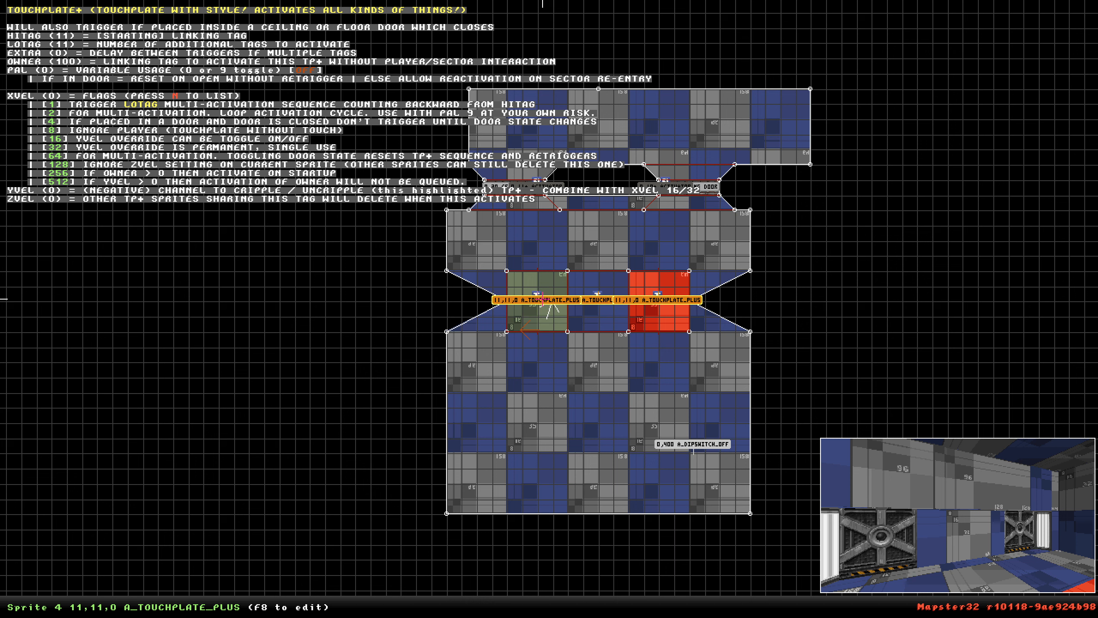
Examine the touchplate room and its doors in the 3D view.
key("KP_Enter")
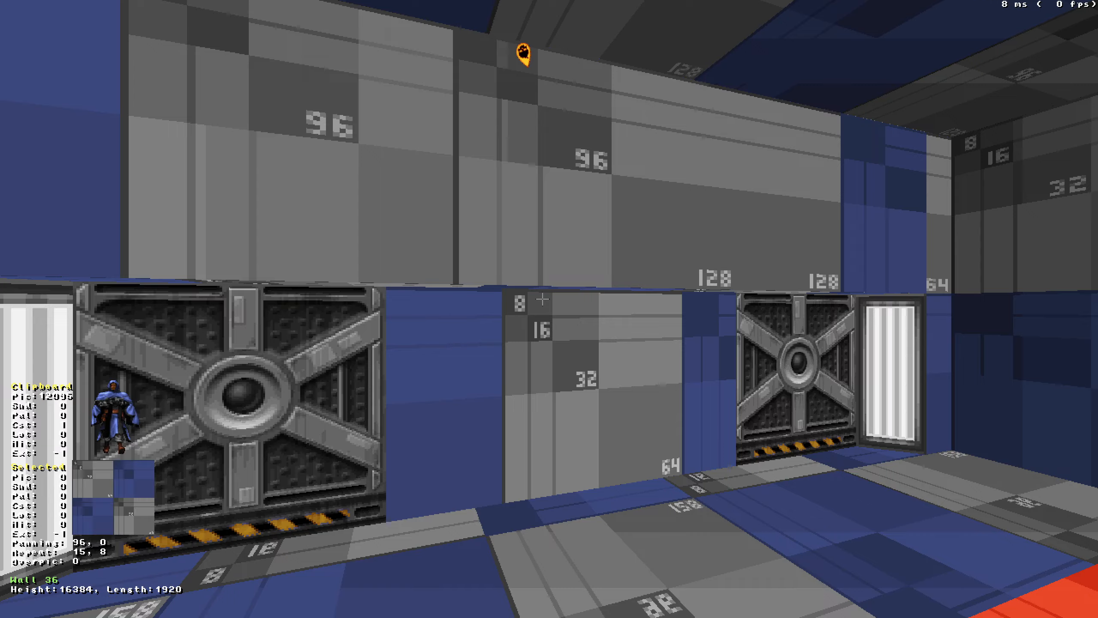
key("Down")
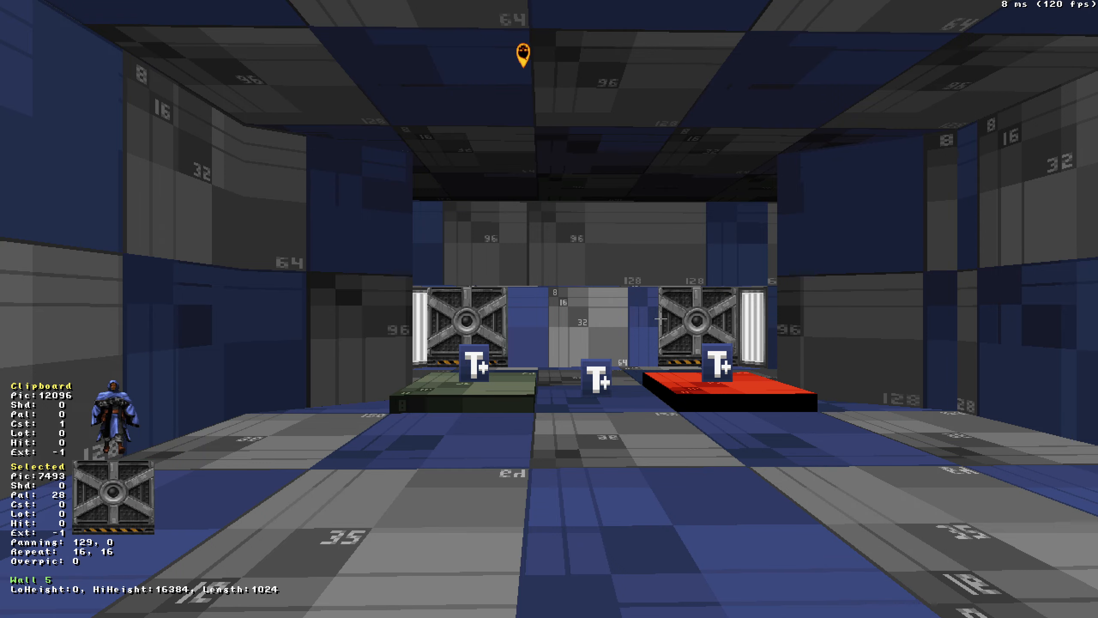
key("Up")
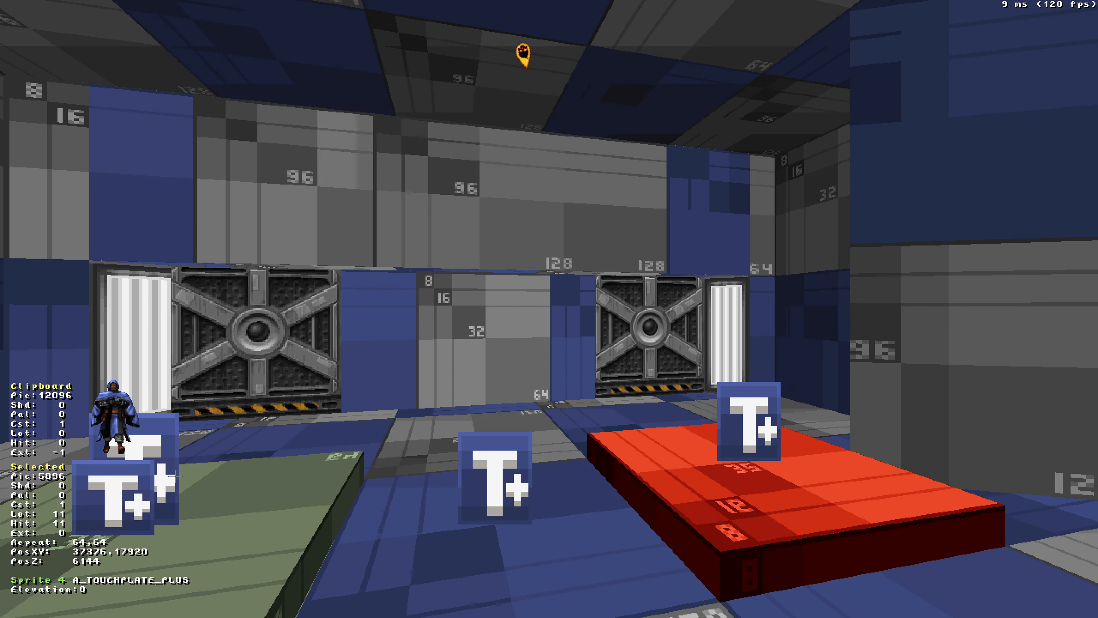
key("Down")
key("Left")
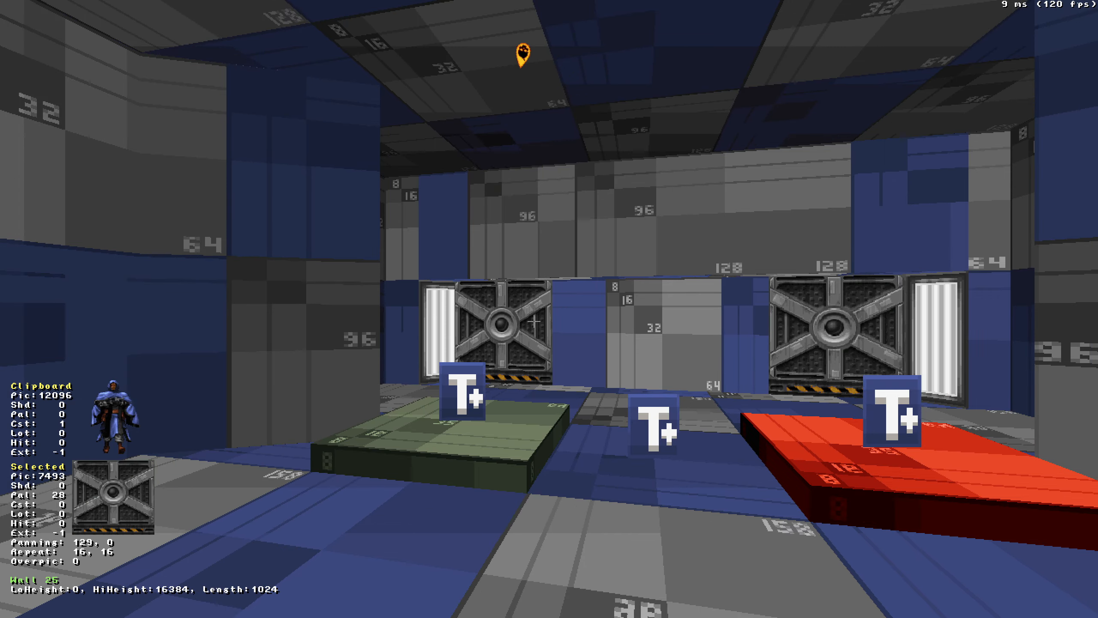
key("ctrl+Page_Up")
left_click_drag(537, 440, 538, 440)
key("ctrl+z")
left_click_drag(732, 476, 732, 476)
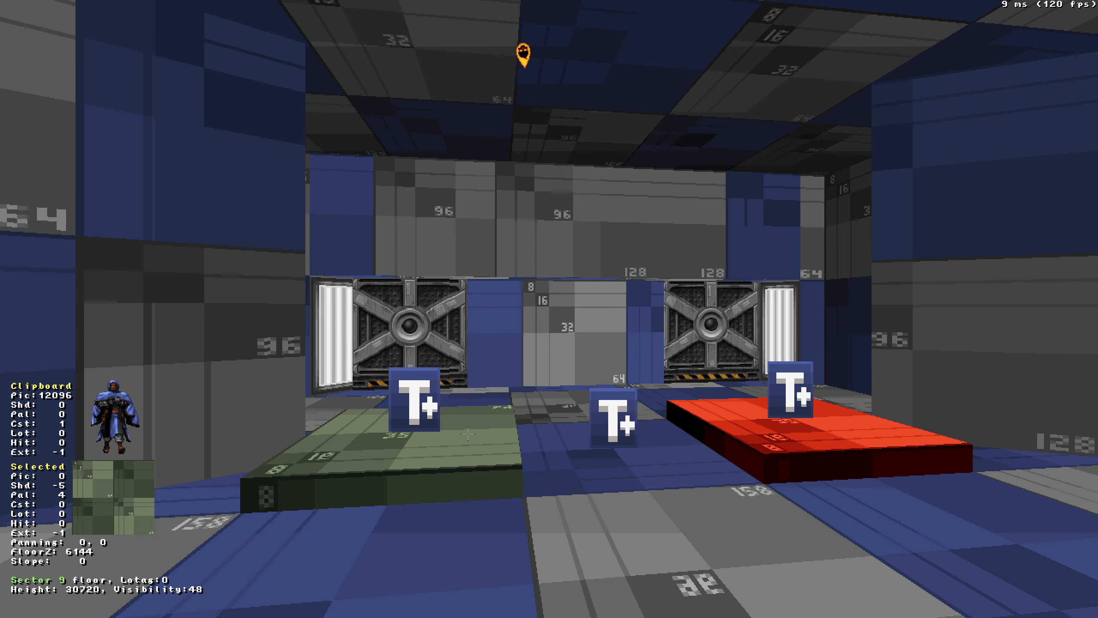
key("KP_Enter")
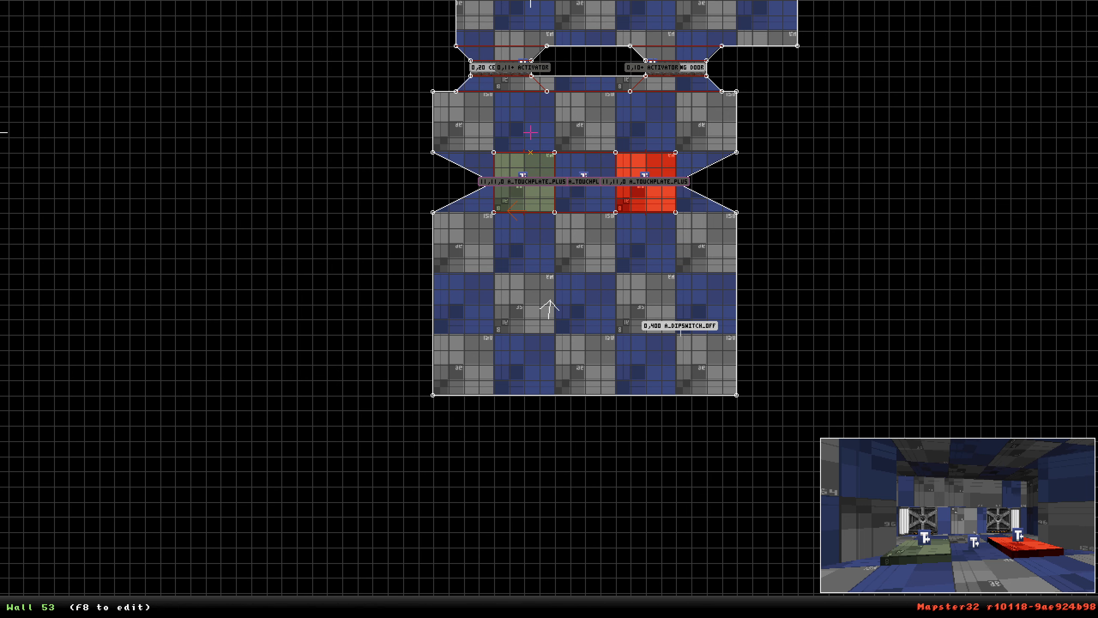
Draw a long rectangular corridor sector in the empty space east of the room.
mouse_move(522, 181)
right_click(584, 188)
scroll(585, 188, "up", 3)
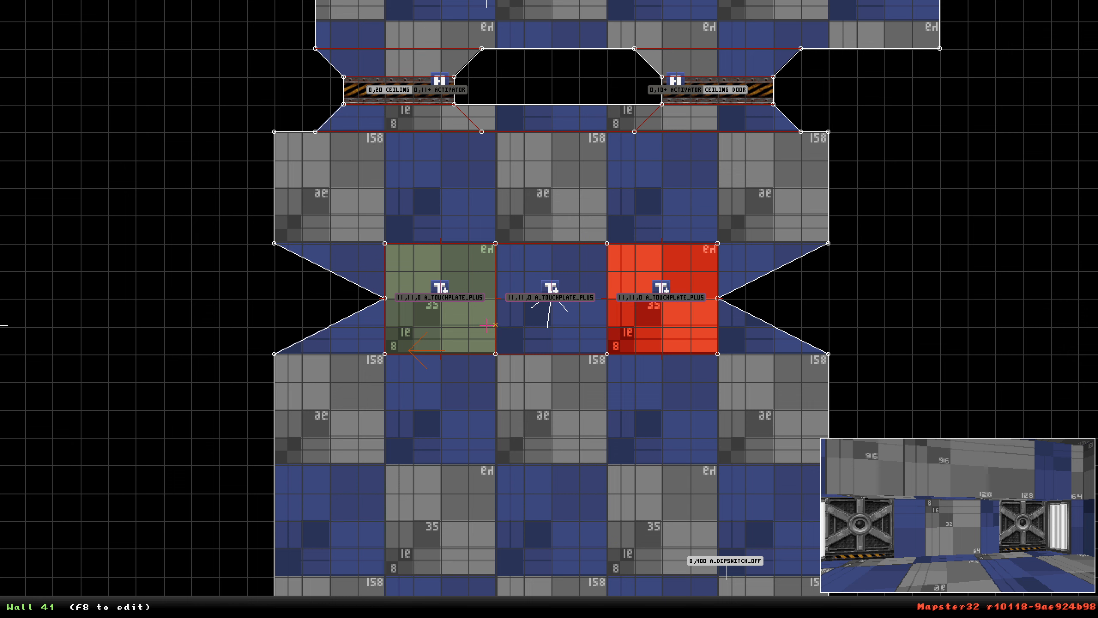
scroll(488, 326, "down", 3)
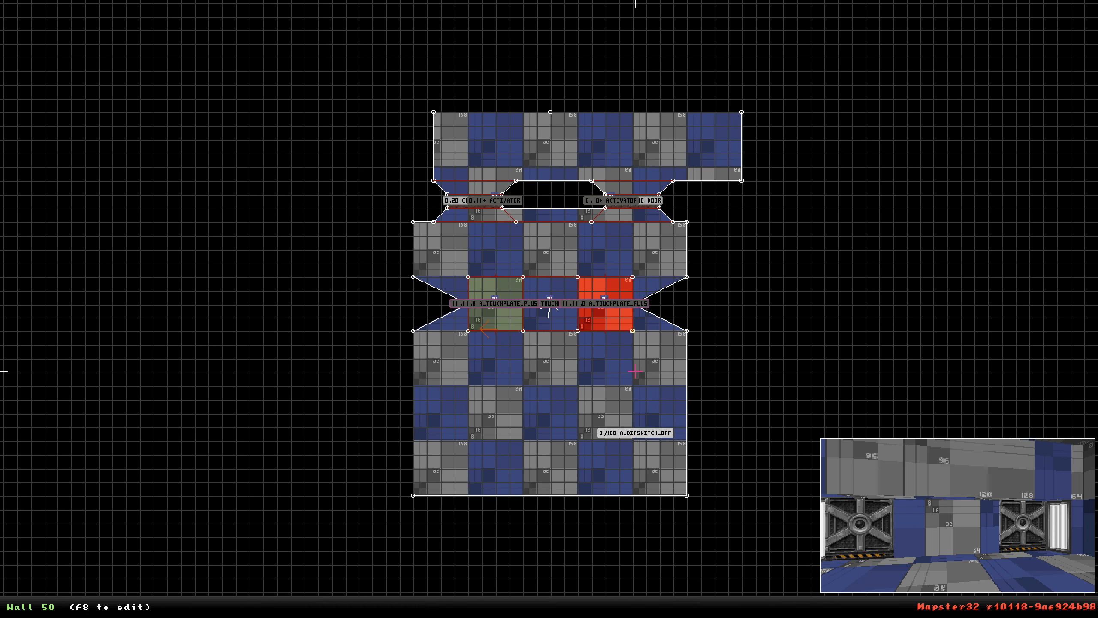
scroll(635, 371, "up", 5)
scroll(613, 351, "down", 3)
right_click_drag(613, 350, 549, 309)
scroll(550, 309, "up", 3)
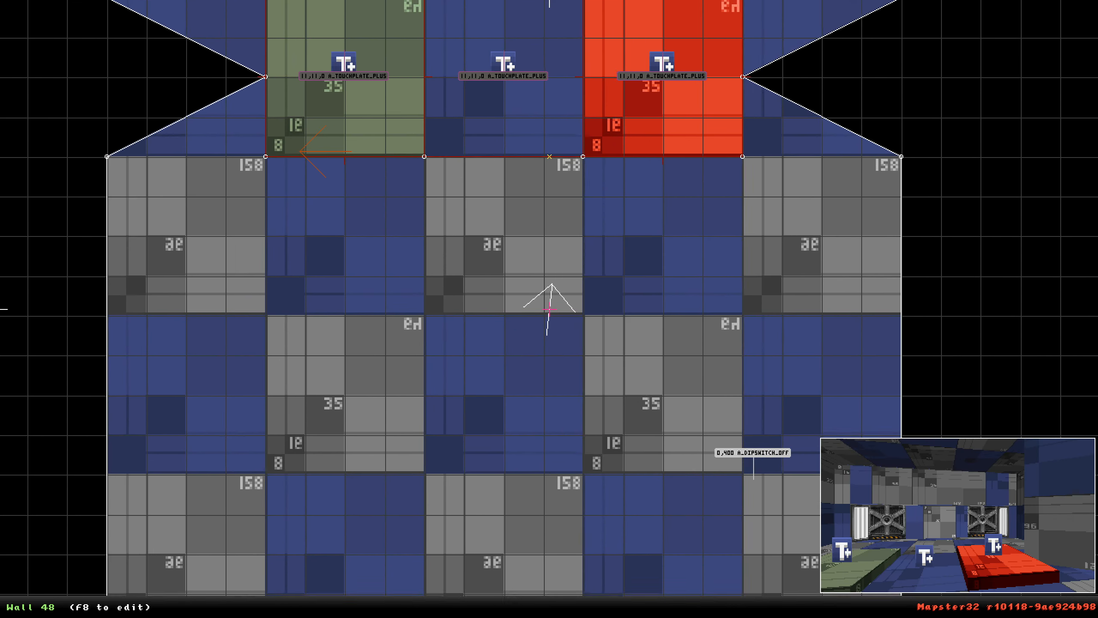
scroll(549, 309, "down", 2)
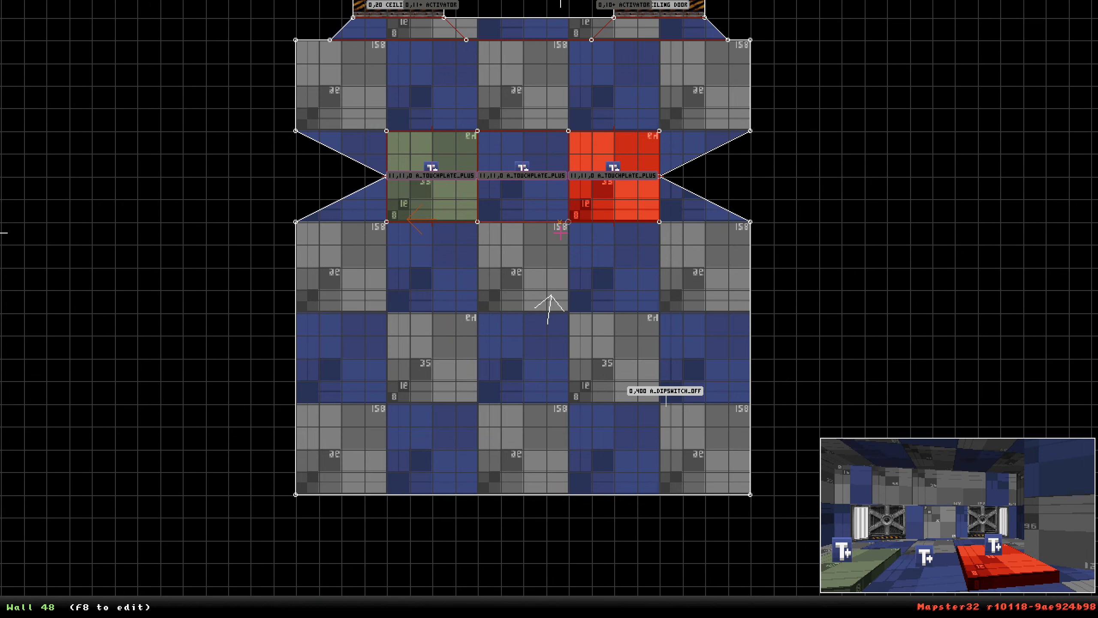
scroll(780, 175, "down", 3)
scroll(548, 301, "up", 2)
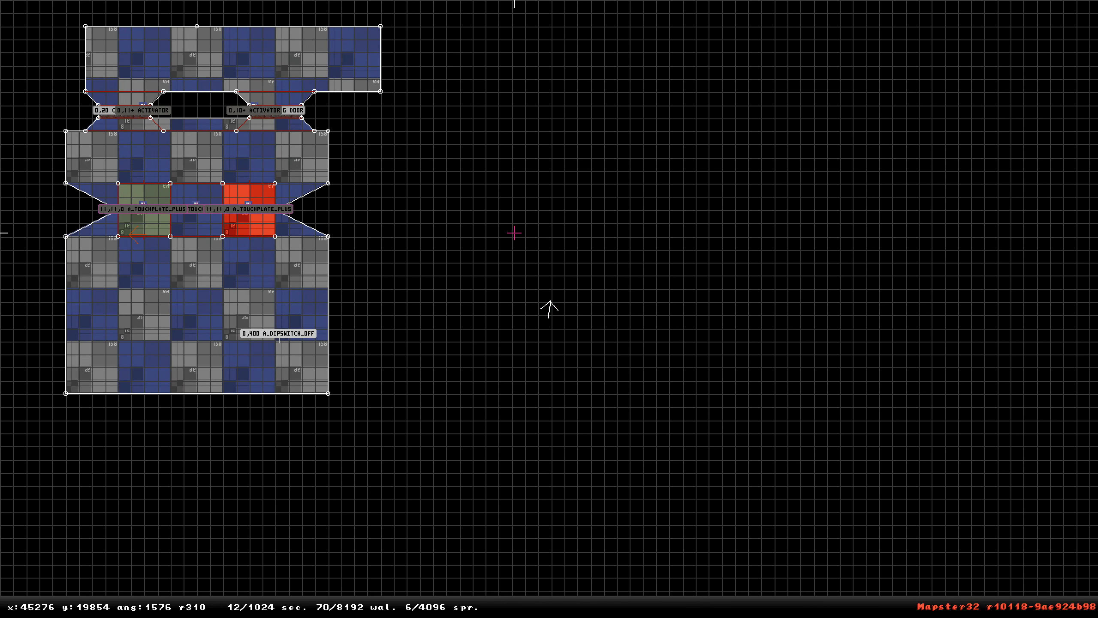
key("space")
key("space")
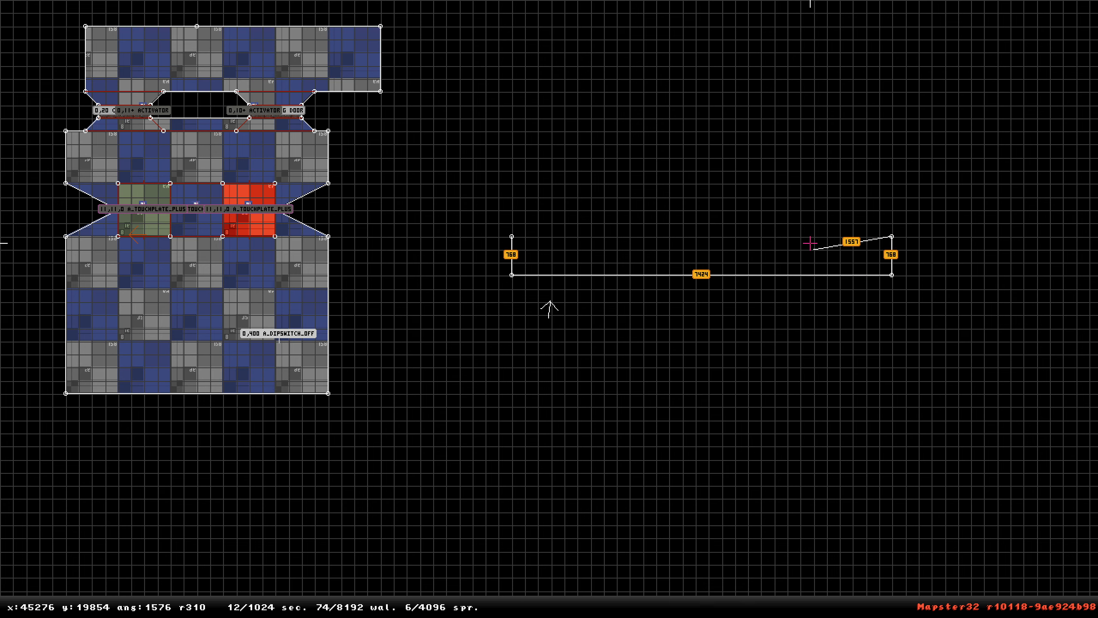
key("space")
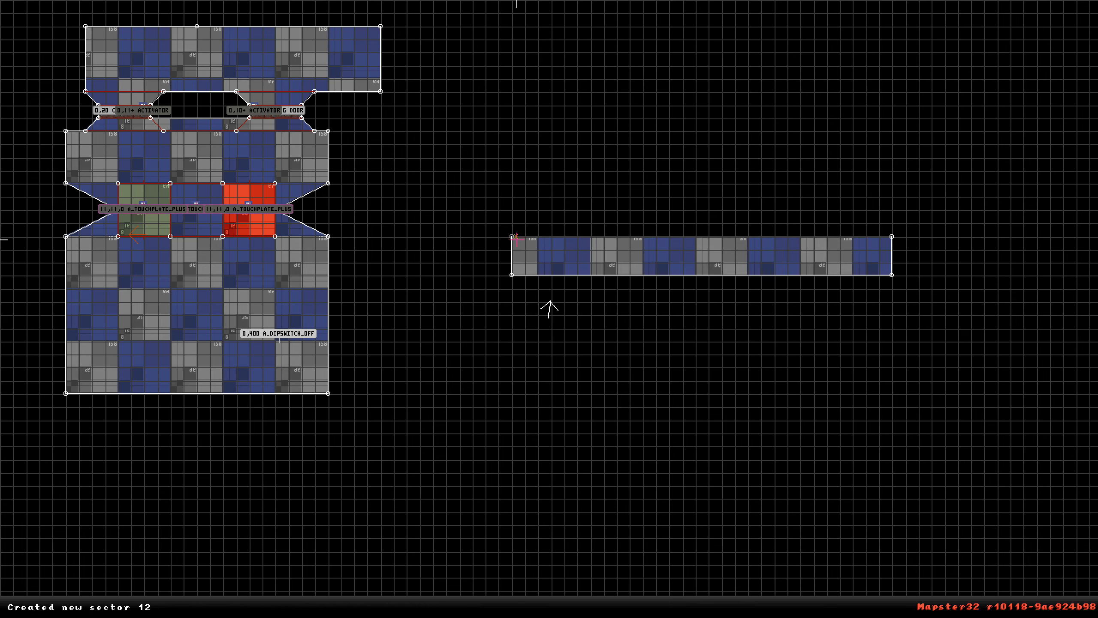
Extend the new corridor sector's east end further outward.
right_click(566, 275)
scroll(549, 309, "up", 2)
key("shift")
left_click_drag(932, 309, 985, 310, "shift")
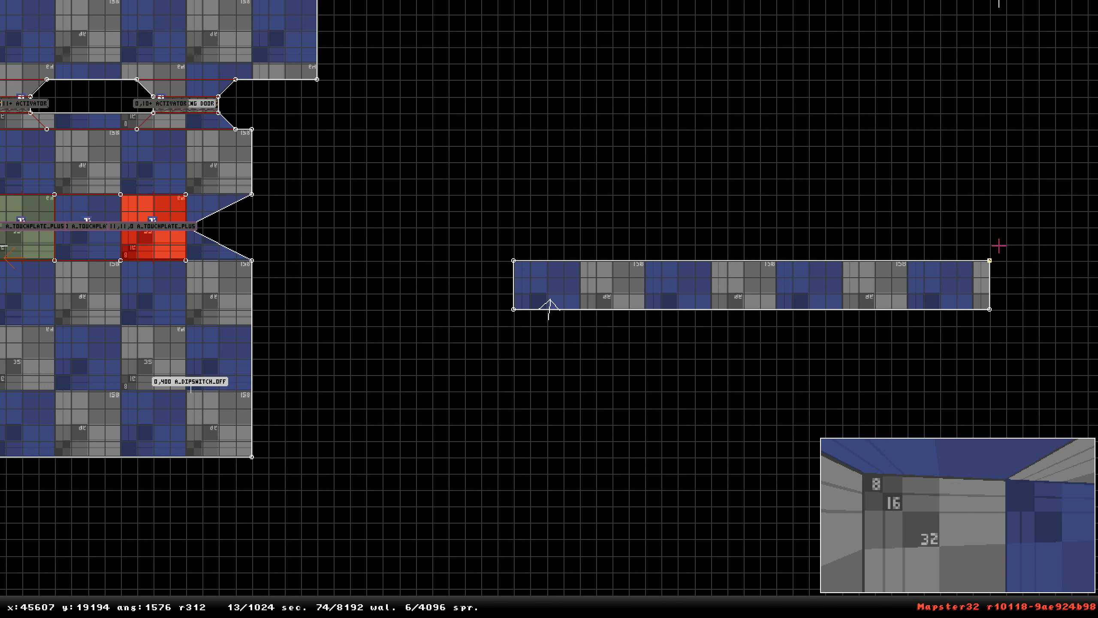
Pull the corridor's east wall slightly back, then insert a vertex on its north wall and raise it into a small triangular spike.
left_click_drag(990, 309, 972, 310)
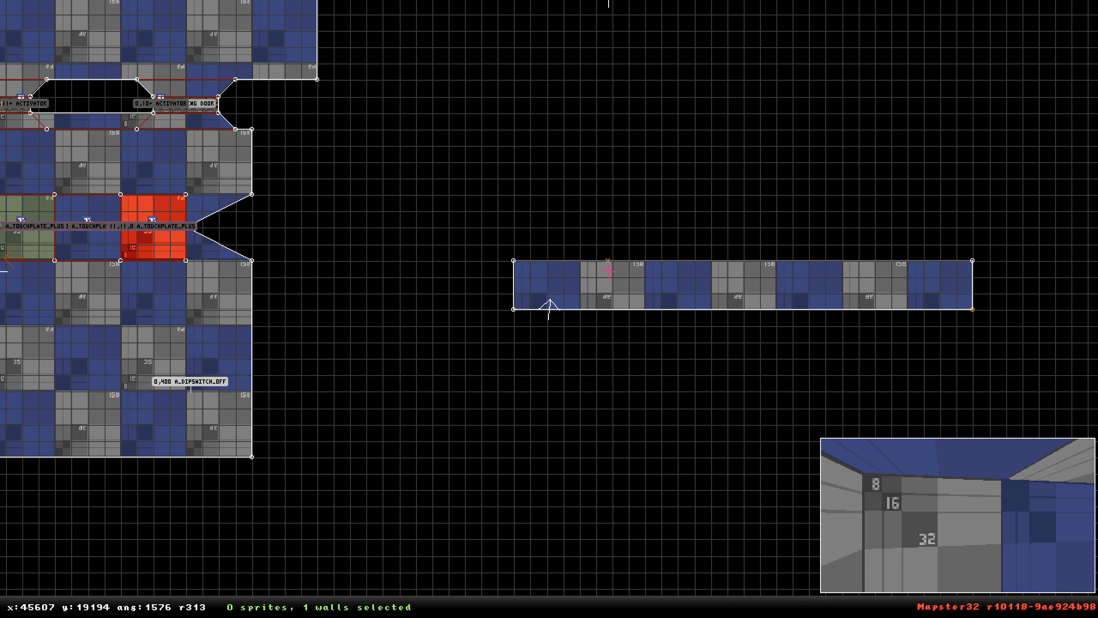
key("Insert")
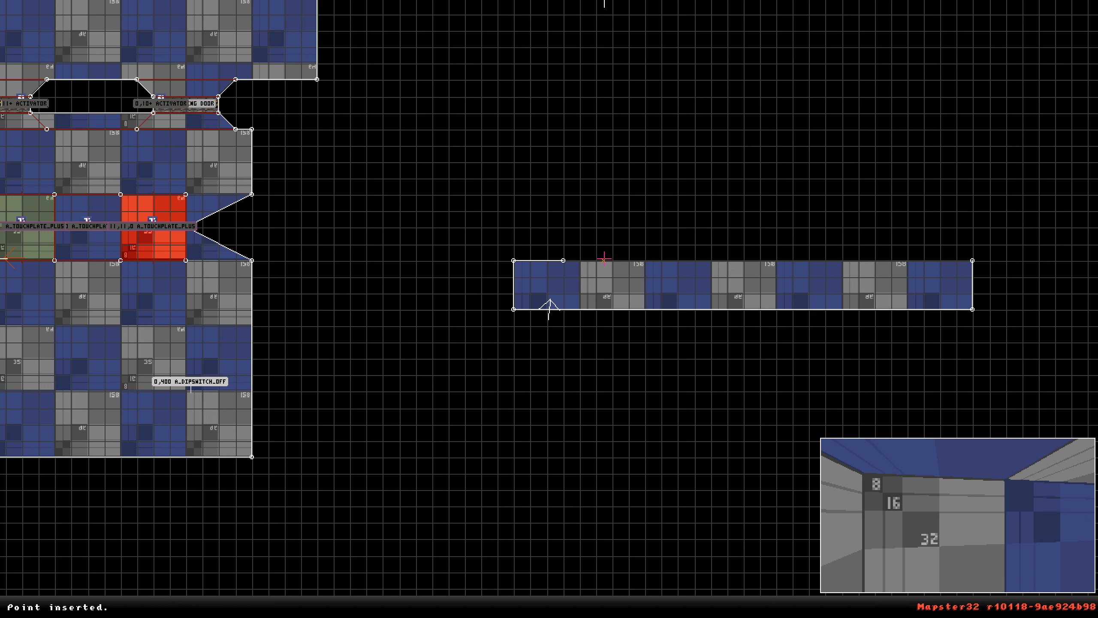
key("Insert")
mouse_move(584, 260)
left_mouse_down()
mouse_move(580, 244)
mouse_move(580, 276)
mouse_move(579, 262)
left_mouse_up()
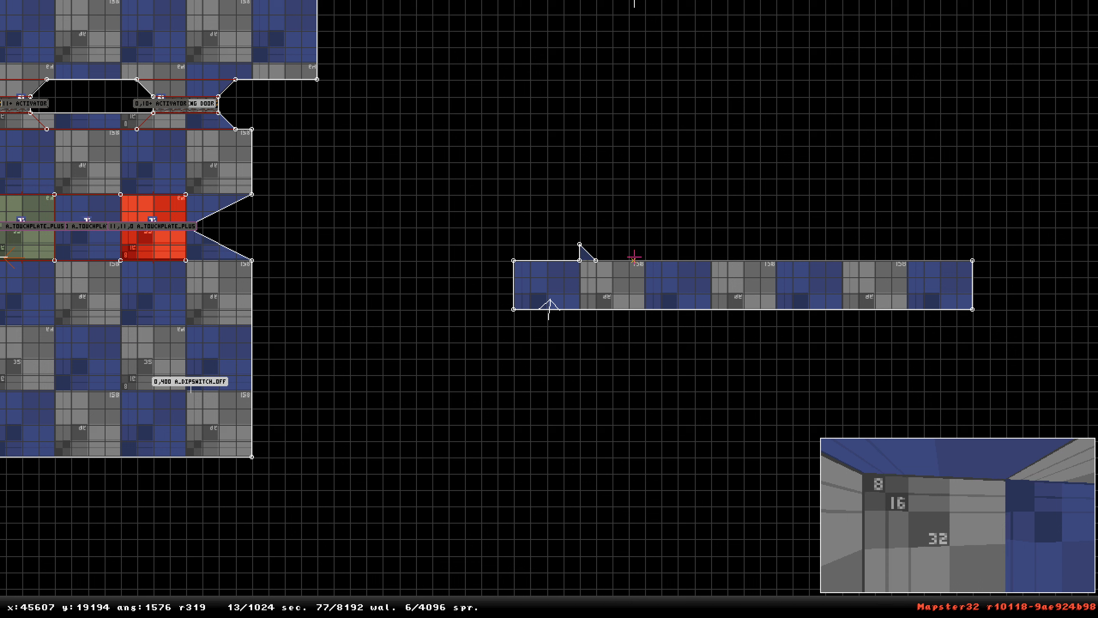
Insert further vertices along the corridor's north wall, pulling two more of them up into small triangular spikes.
key("Insert")
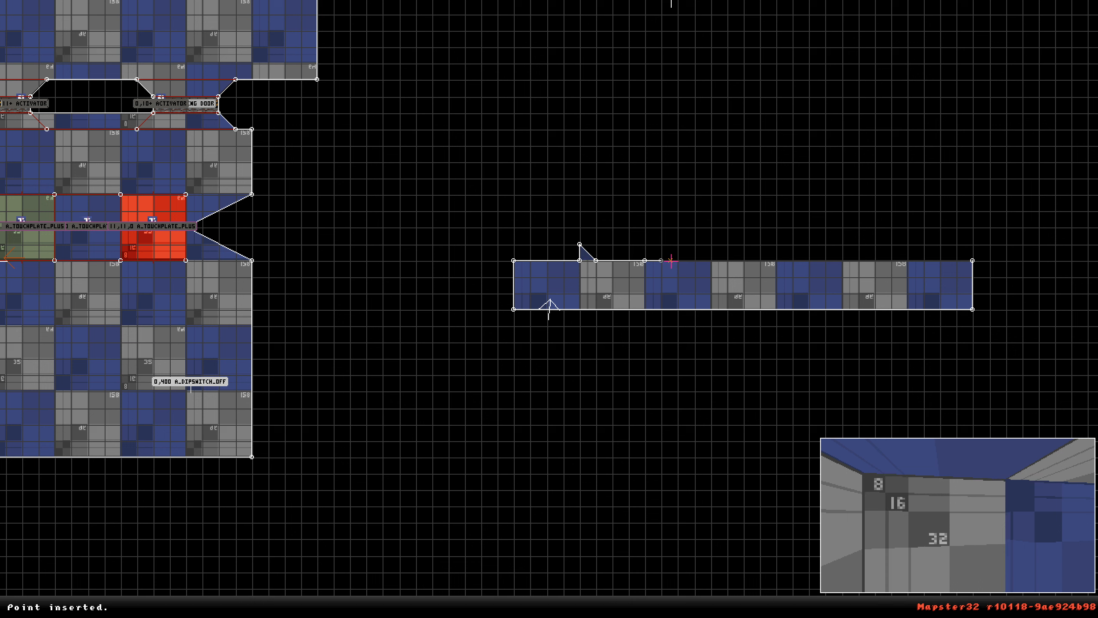
mouse_move(663, 261)
left_mouse_down()
mouse_move(650, 243)
mouse_move(669, 260)
left_mouse_up()
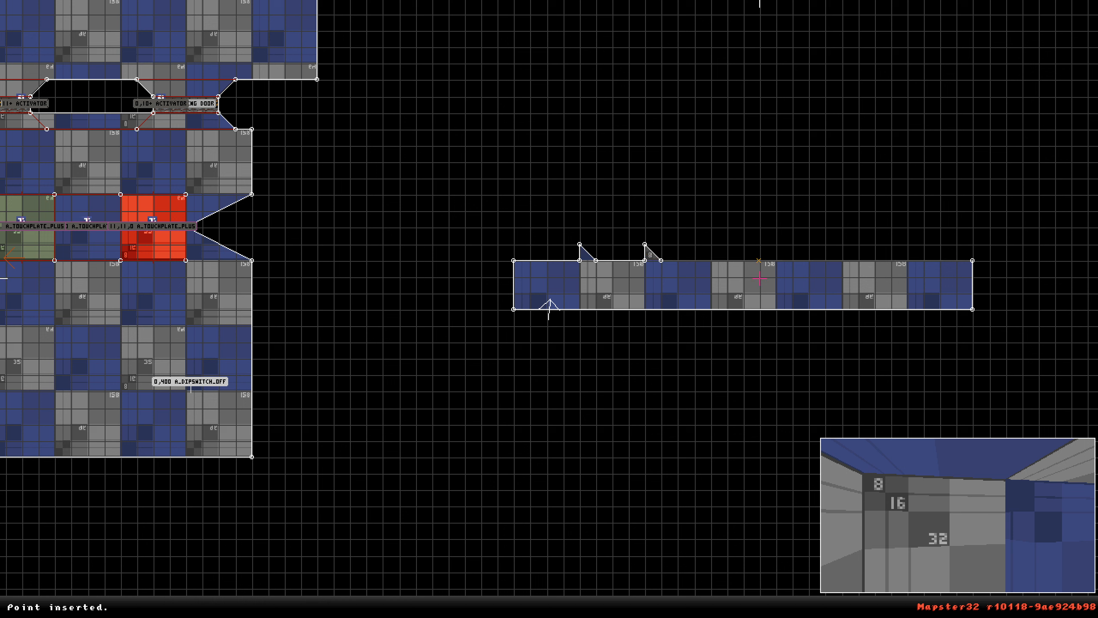
key("Insert")
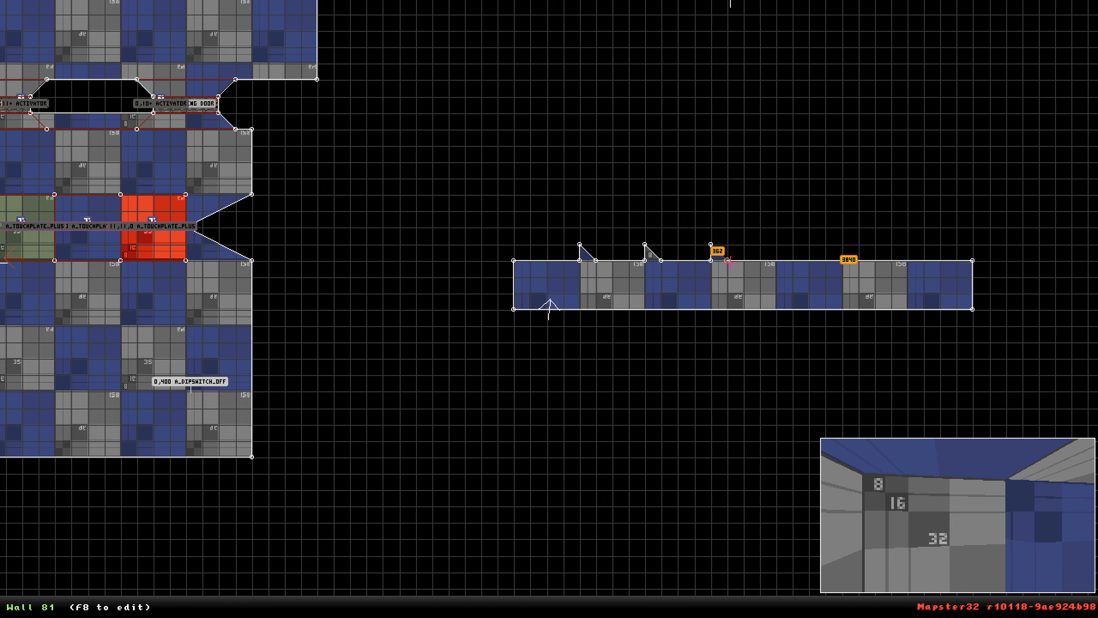
left_click_drag(729, 261, 727, 261)
key("Insert")
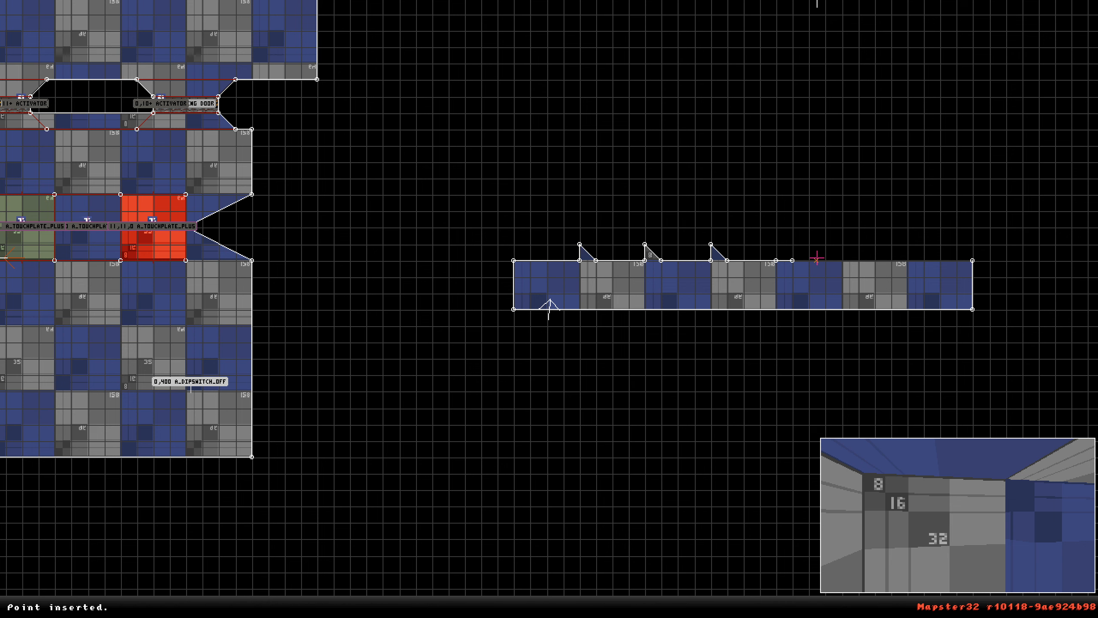
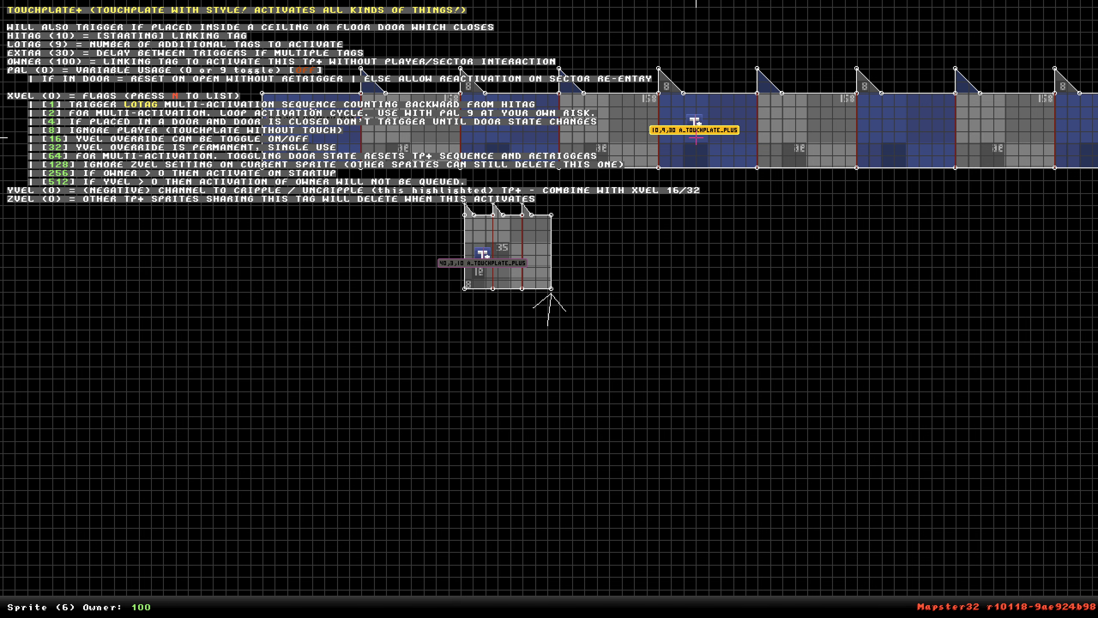
Set the middle corridor touchplate's hitag to 80, lotag to 4, extra to 90 and owner to 14.
key("Return")
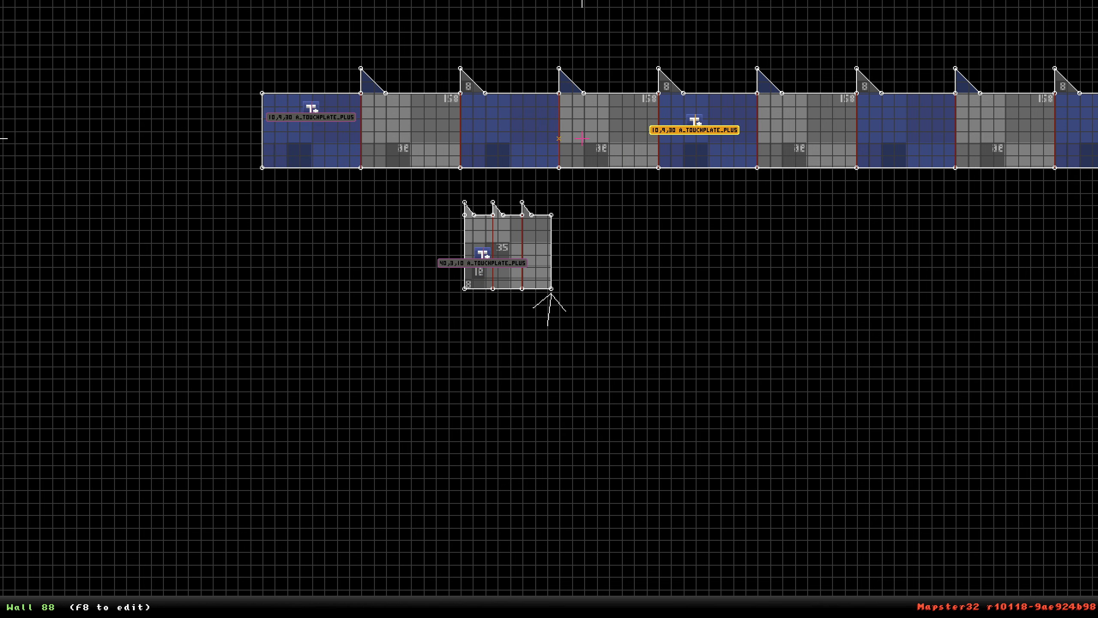
mouse_move(696, 130)
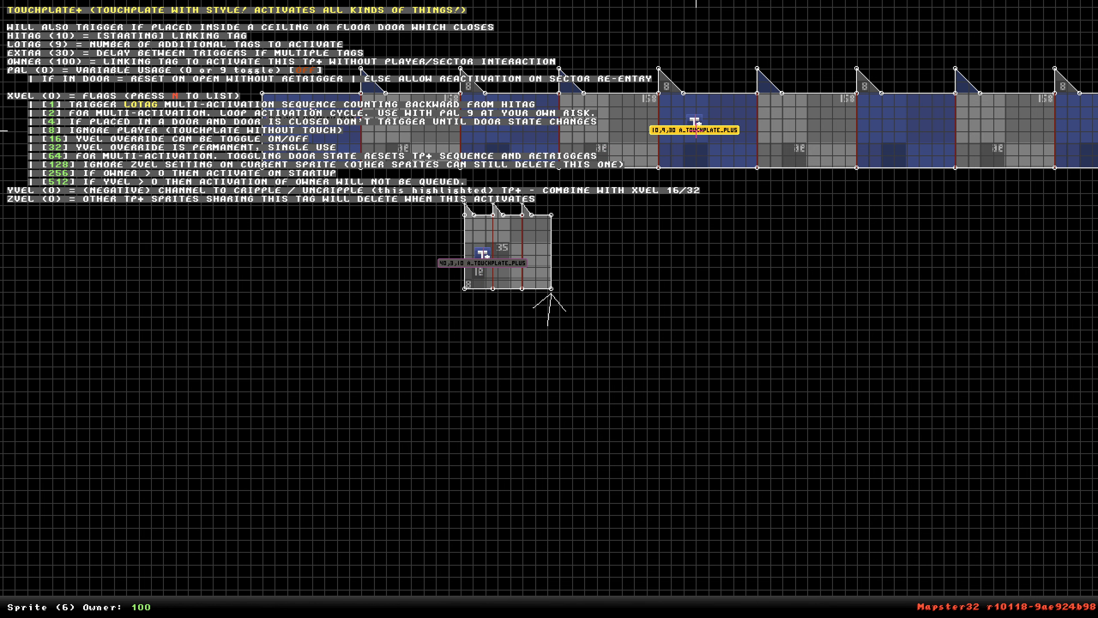
key("Return")
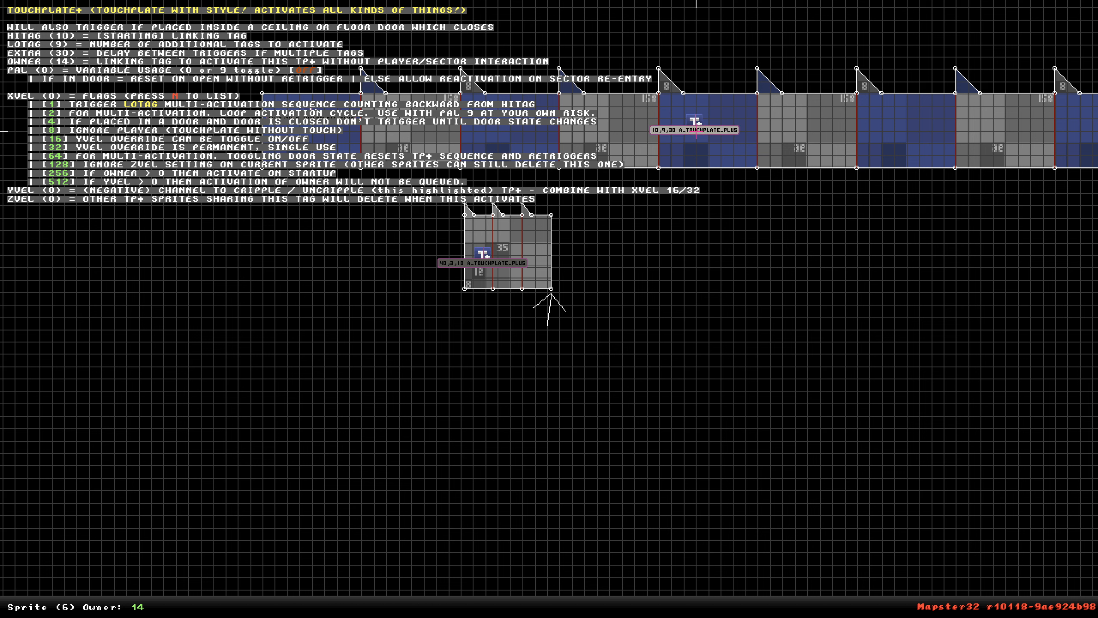
key("alt+h")
key("Return")
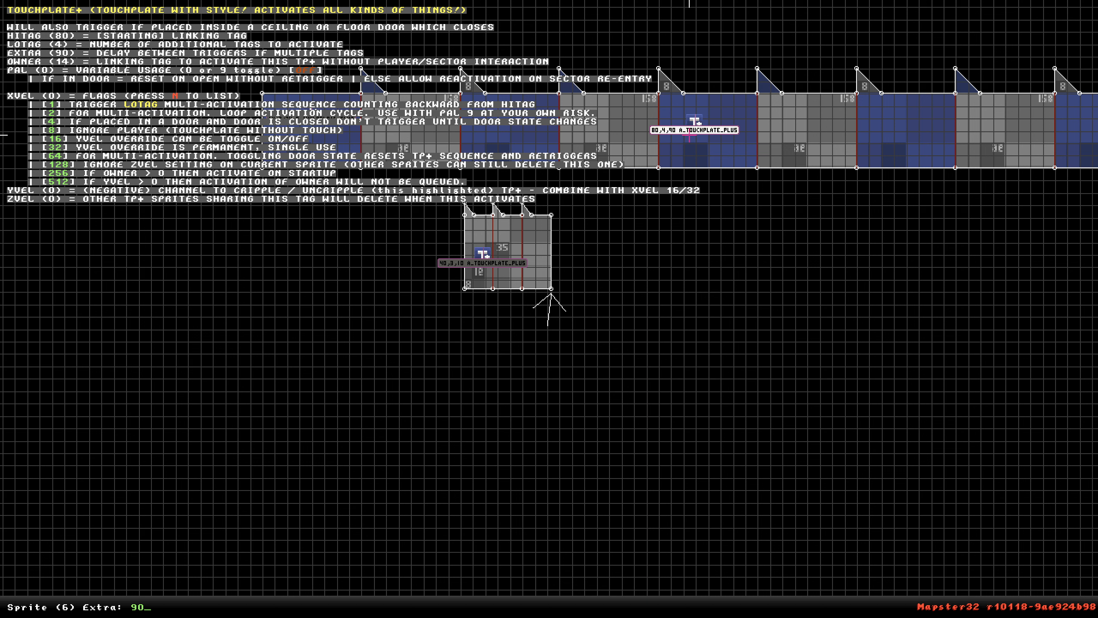
key("Return")
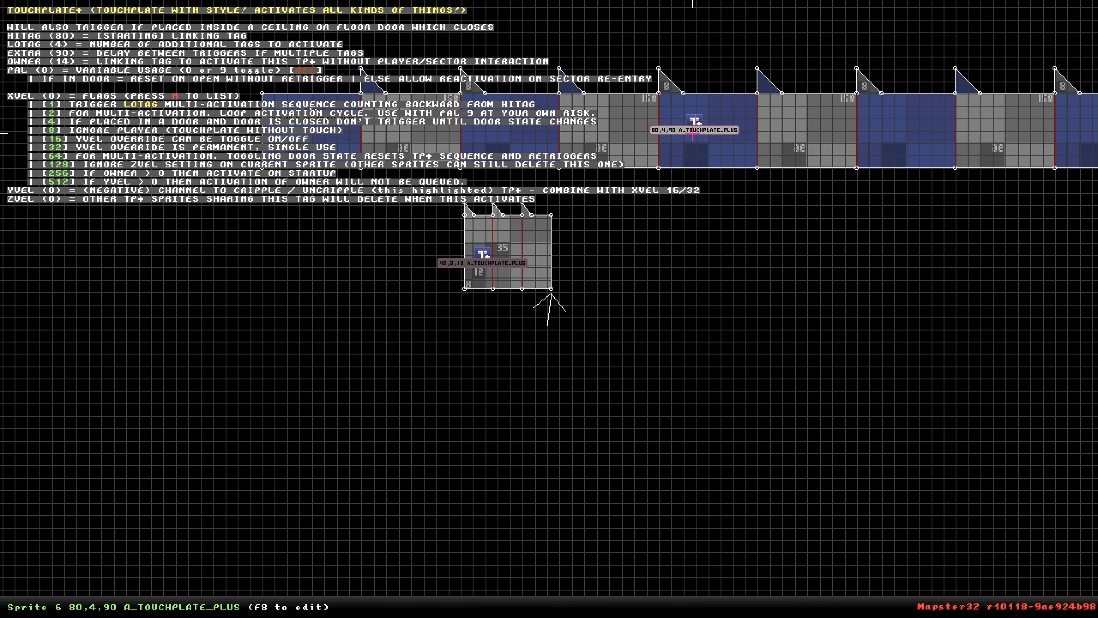
Change the same touchplate's lotag to 2.
right_click(727, 184)
scroll(549, 309, "up", 3)
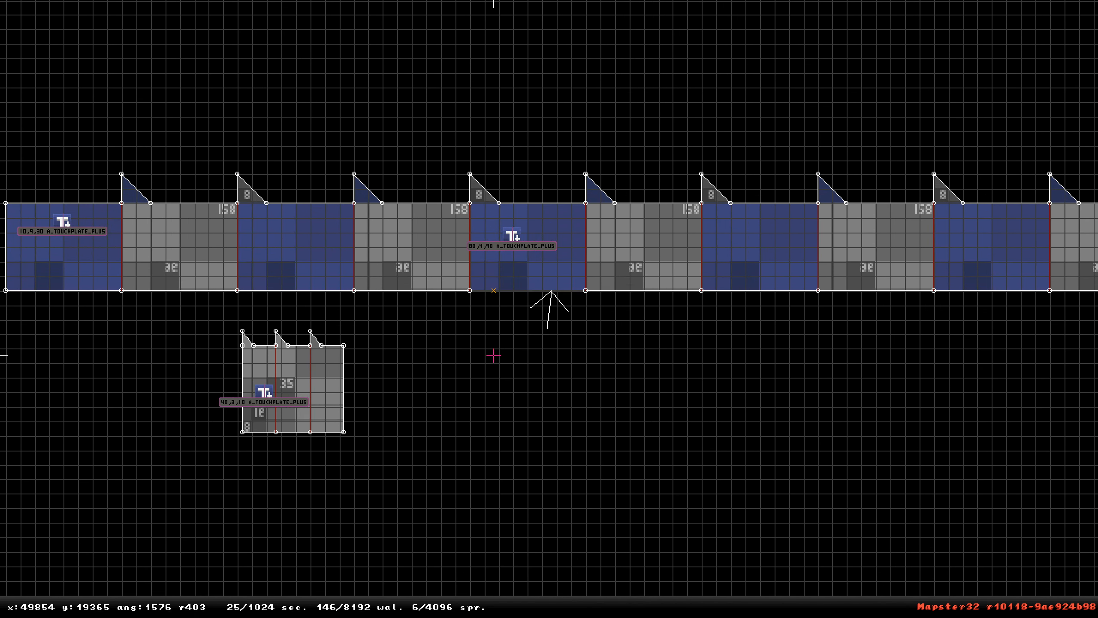
scroll(549, 309, "down", 5)
right_click_drag(478, 346, 549, 308)
scroll(550, 309, "up", 2)
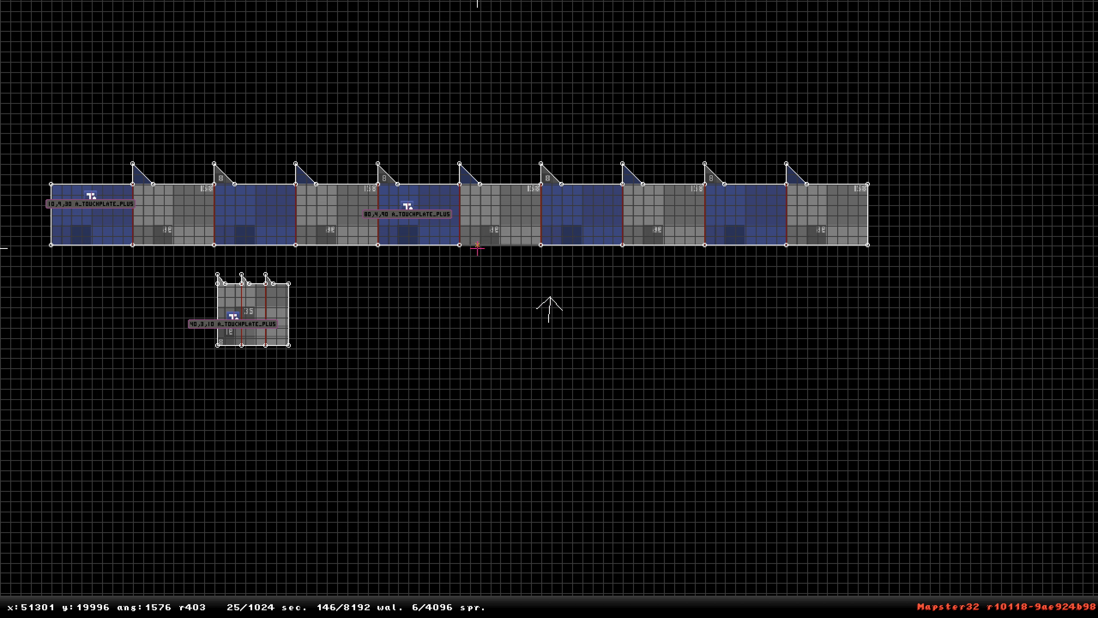
mouse_move(409, 211)
type("t3")
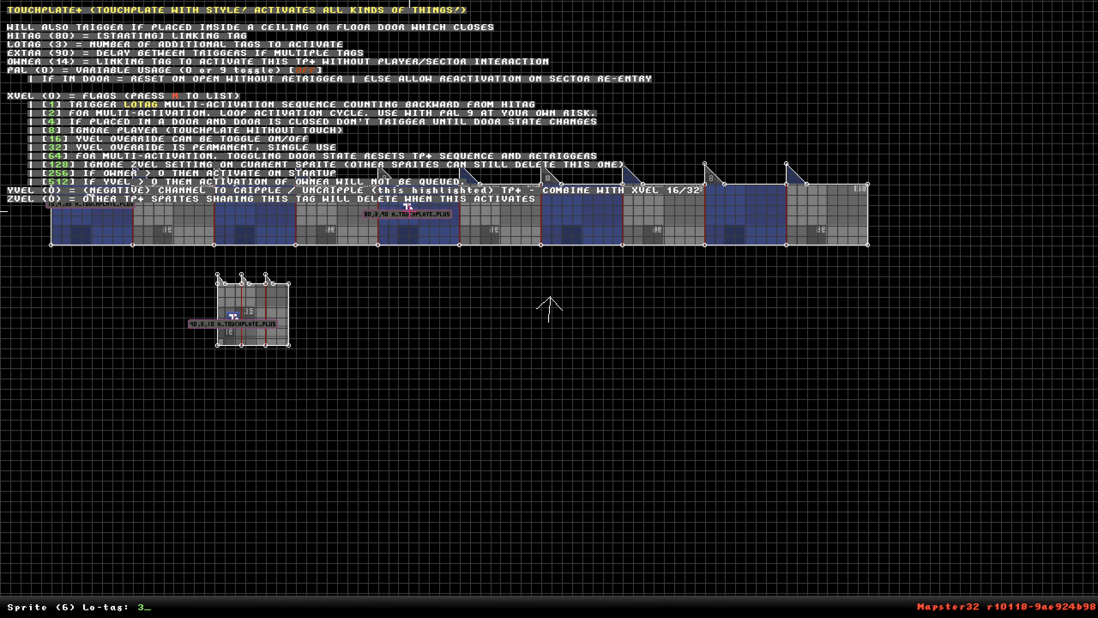
key("BackSpace")
type("2")
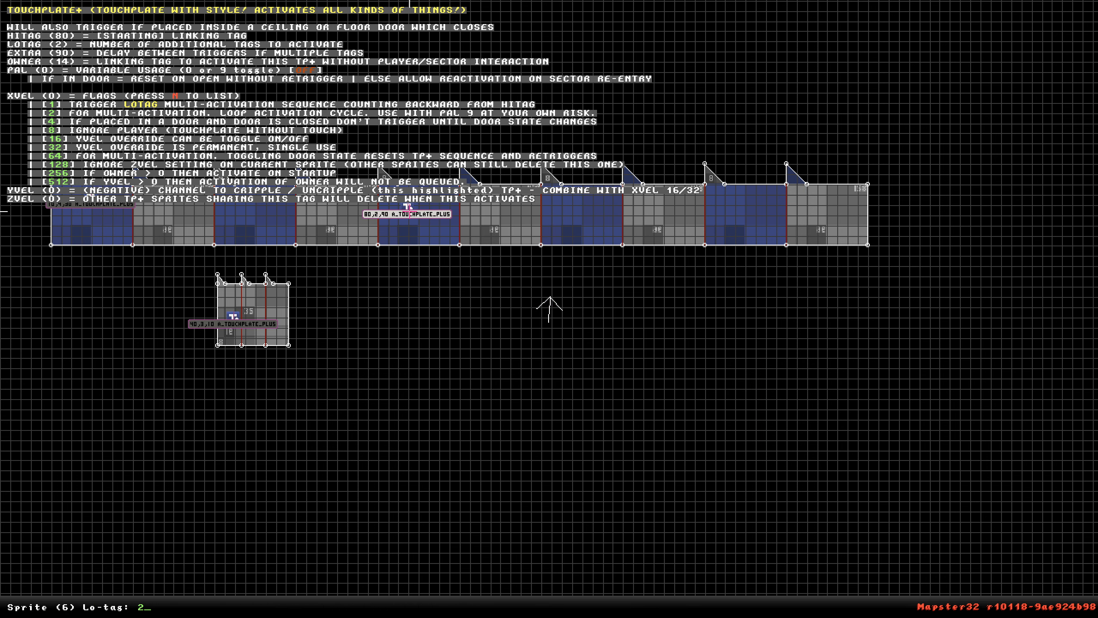
Duplicate the corridor's two easternmost sections and move the copy south of the corridor, beside the small room.
left_click_drag(875, 167, 695, 263, "alt")
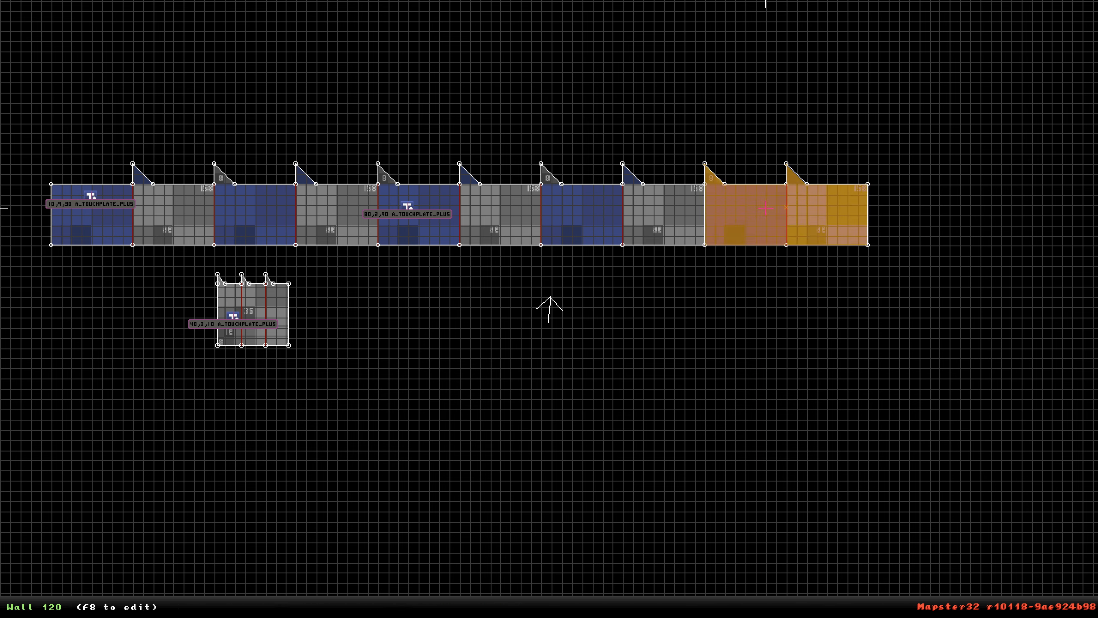
key("Insert")
left_click_drag(763, 207, 428, 329)
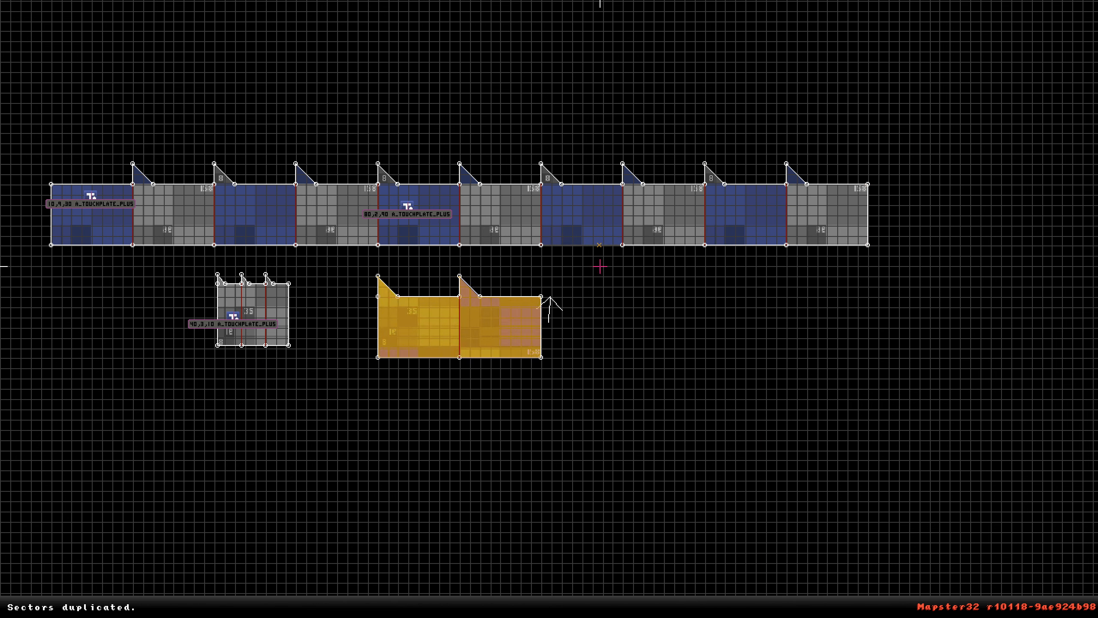
Delete the eastern sector of the duplicated pair and stretch the remaining one three times wider horizontally.
key("alt")
key("ctrl+Delete")
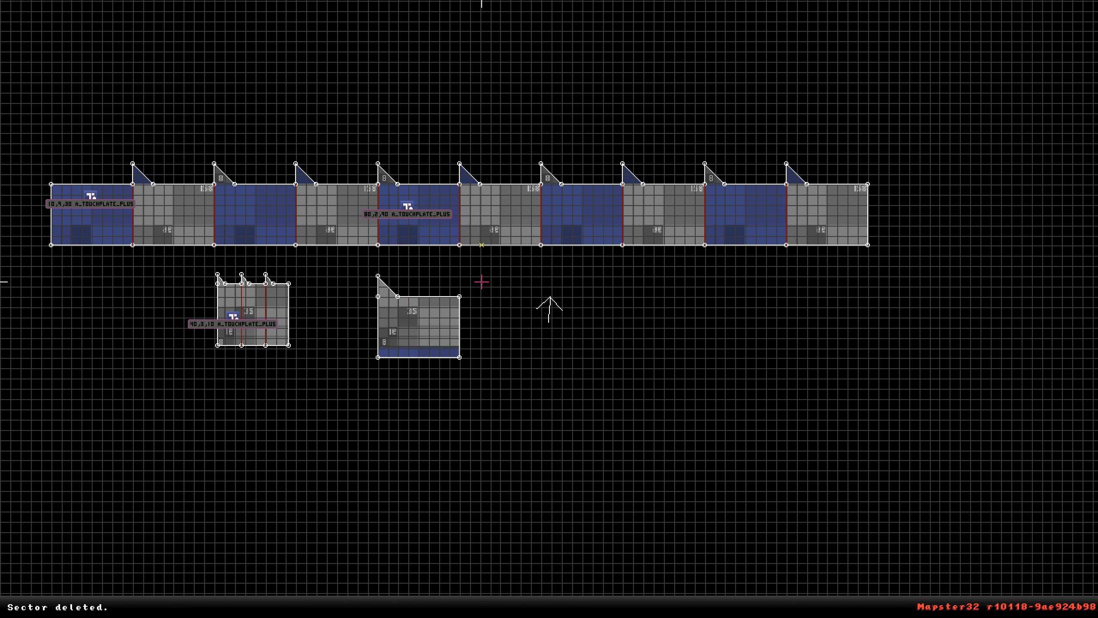
left_click_drag(493, 262, 351, 380, "alt")
left_click_drag(457, 357, 622, 357)
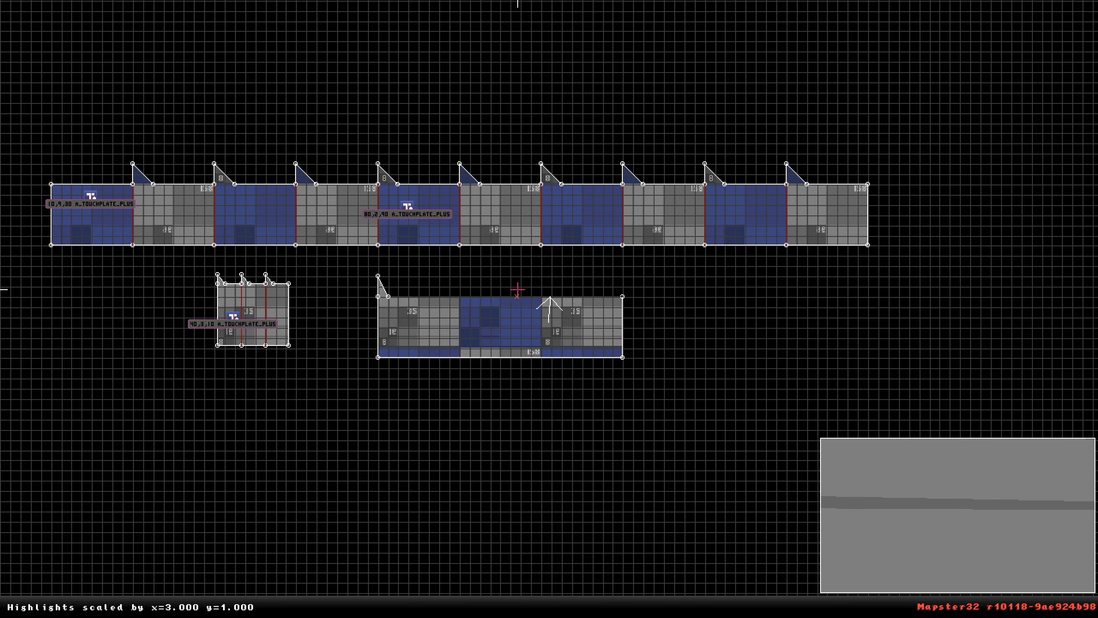
Duplicate the stretched section and place the copy directly east of it.
scroll(426, 290, "up", 3)
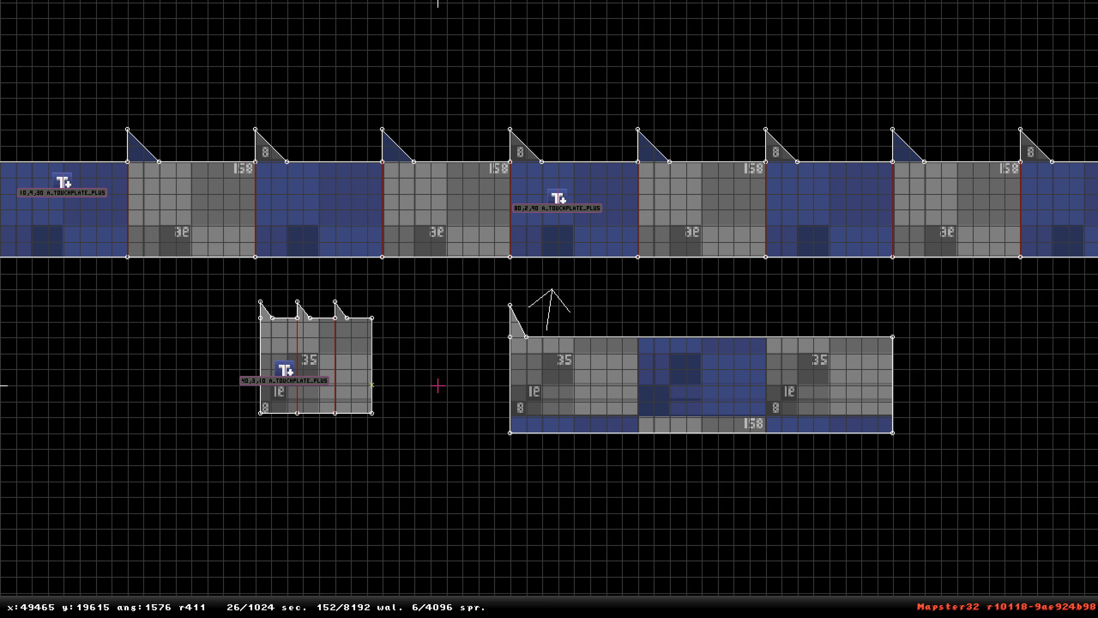
left_click_drag(466, 289, 886, 422, "shift")
key("shift")
scroll(622, 341, "down", 2)
left_click_drag(424, 263, 822, 380, "alt")
key("Insert")
left_click_drag(562, 348, 850, 348)
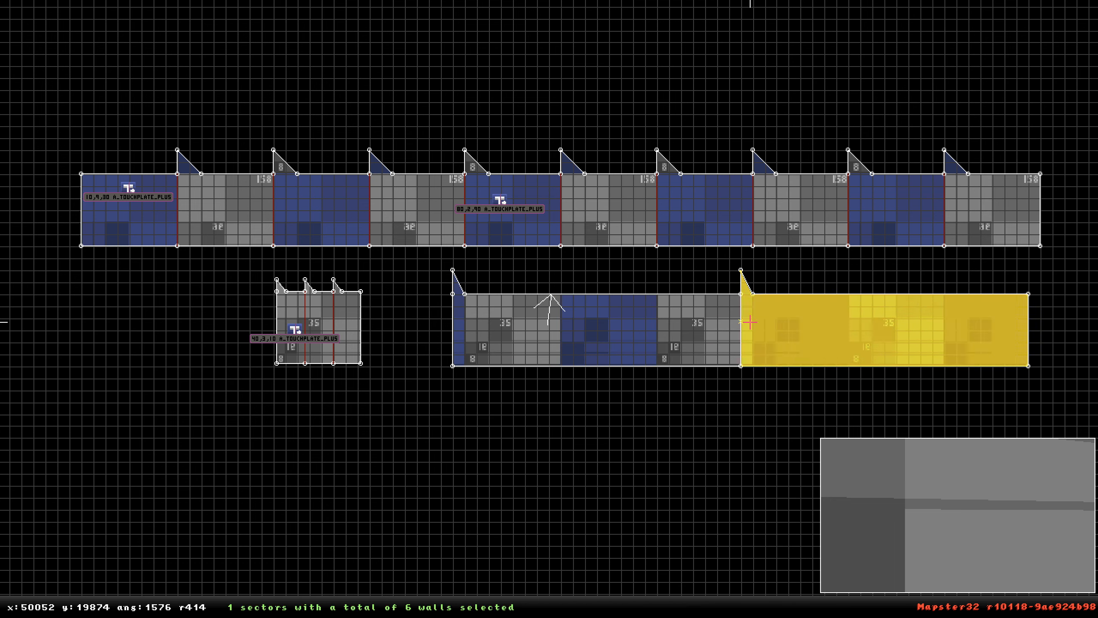
Duplicate the section again and attach the copy to the east end of the new lower corridor.
key("alt")
right_click_drag(751, 322, 608, 267)
scroll(608, 267, "down", 2)
left_click_drag(626, 249, 364, 361, "alt")
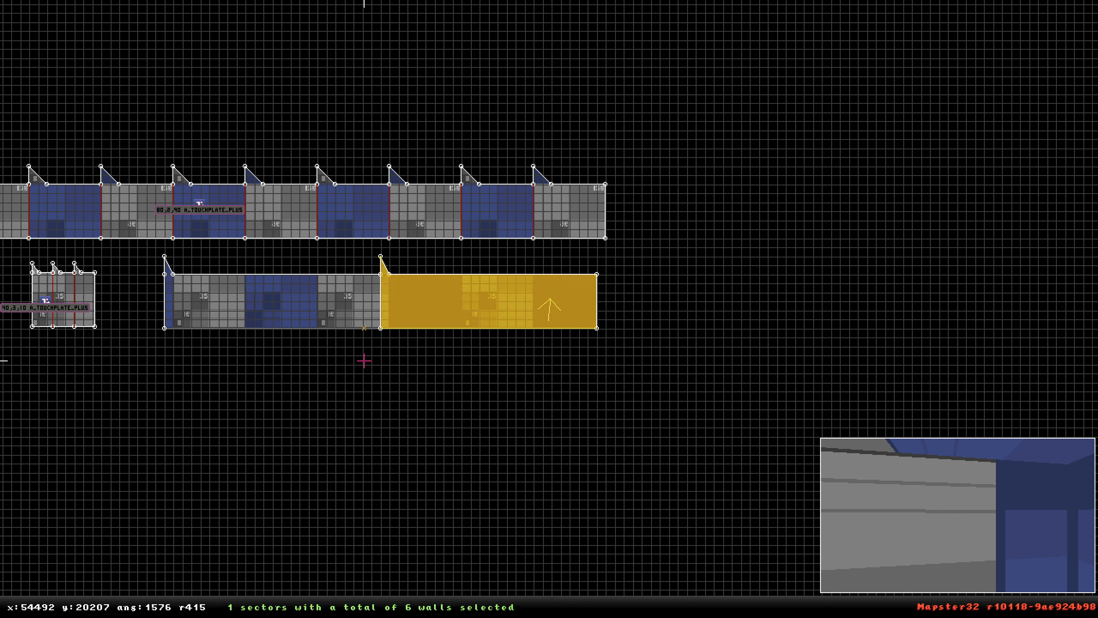
key("Insert")
left_click_drag(516, 293, 733, 292)
key("alt")
right_click_drag(630, 298, 549, 309)
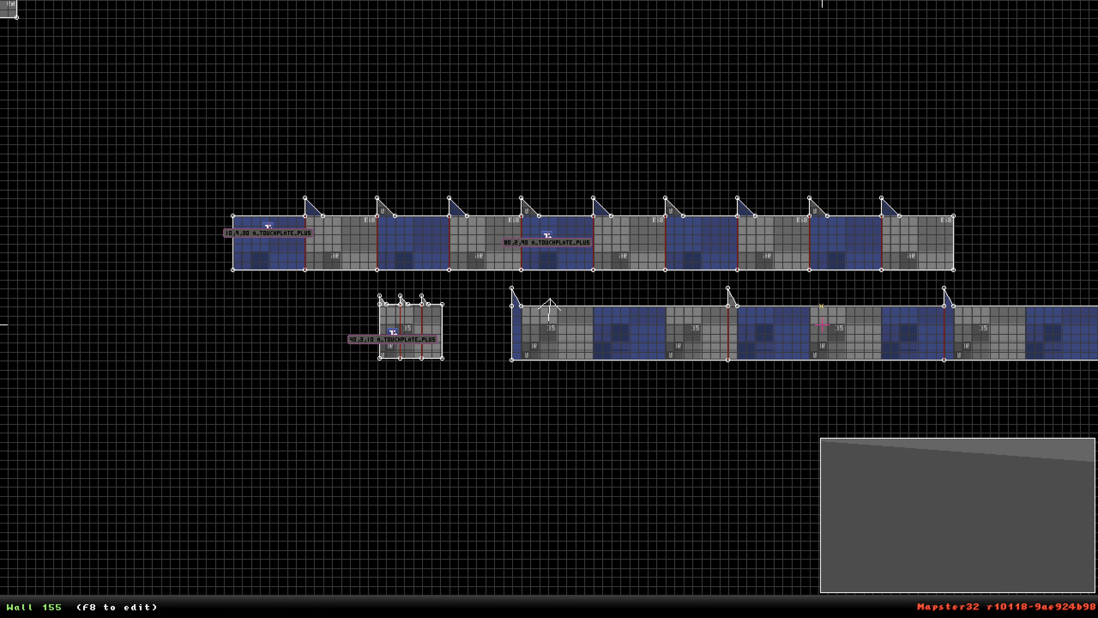
Move the 80,2,90 touchplate from the upper corridor into the lower corridor's westernmost section.
scroll(549, 309, "down", 3)
right_click_drag(917, 336, 549, 309)
scroll(550, 309, "up", 2)
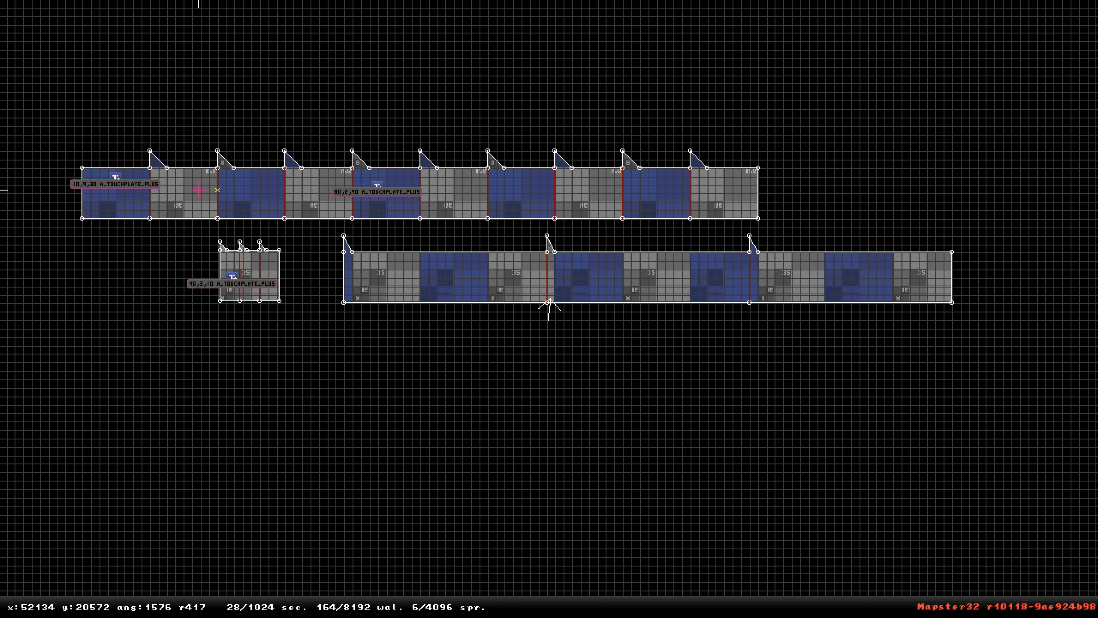
mouse_move(112, 186)
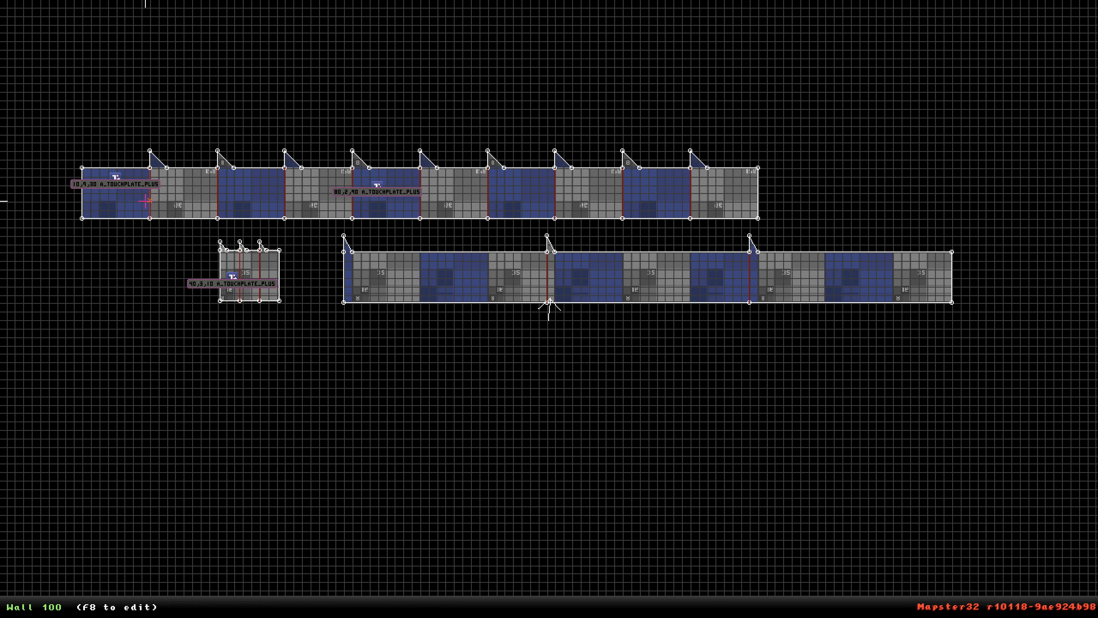
left_click_drag(378, 187, 365, 275)
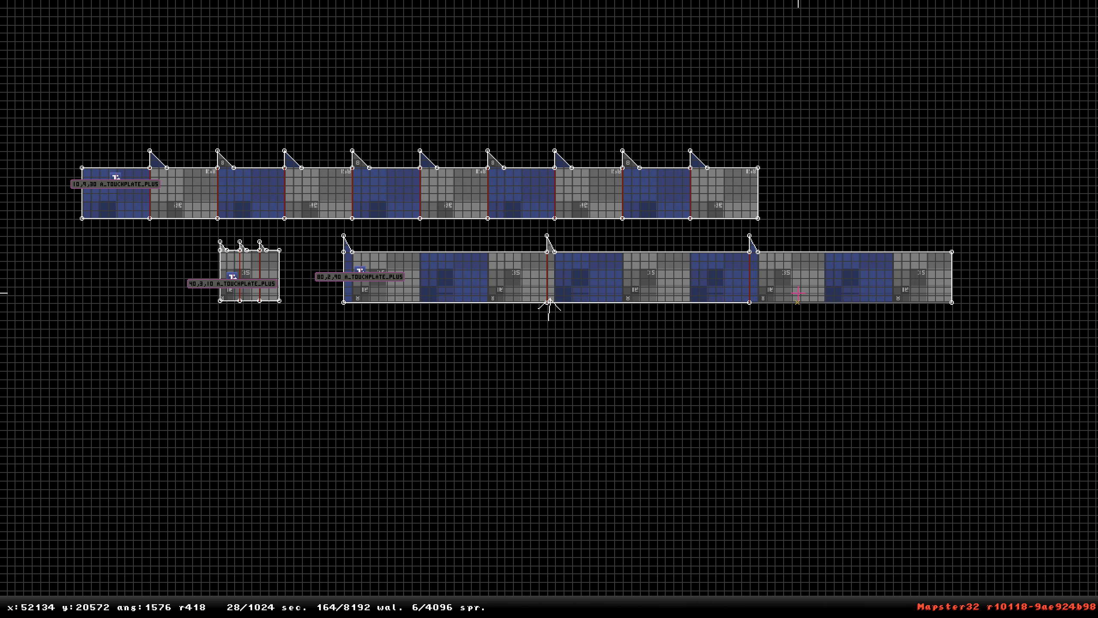
Set that touchplate's owner to 43.
scroll(833, 182, "down", 6)
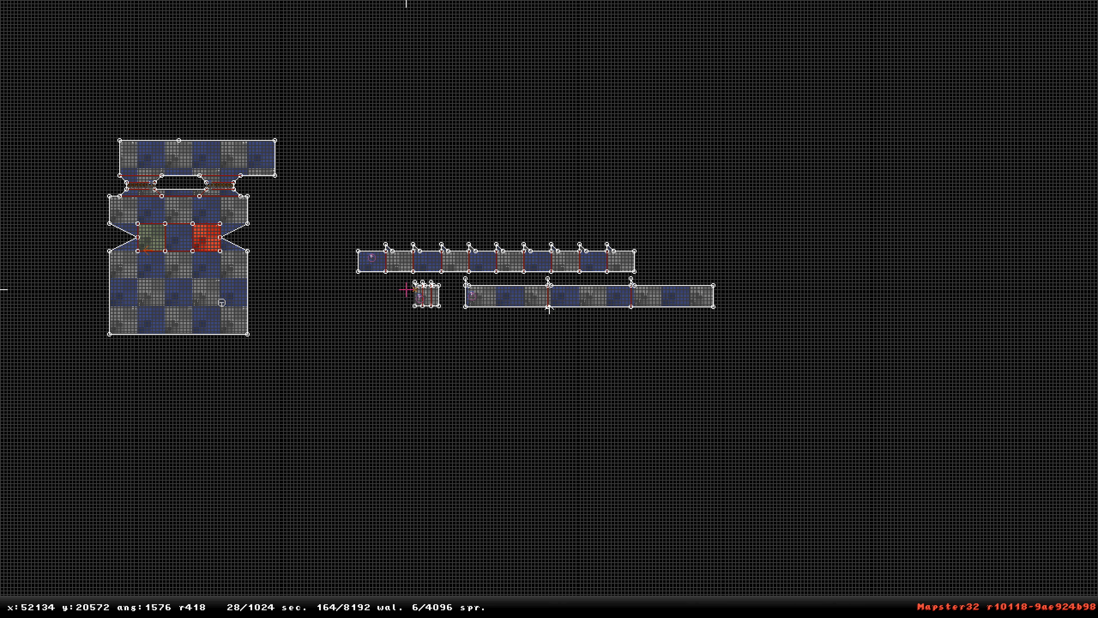
scroll(548, 307, "up", 4)
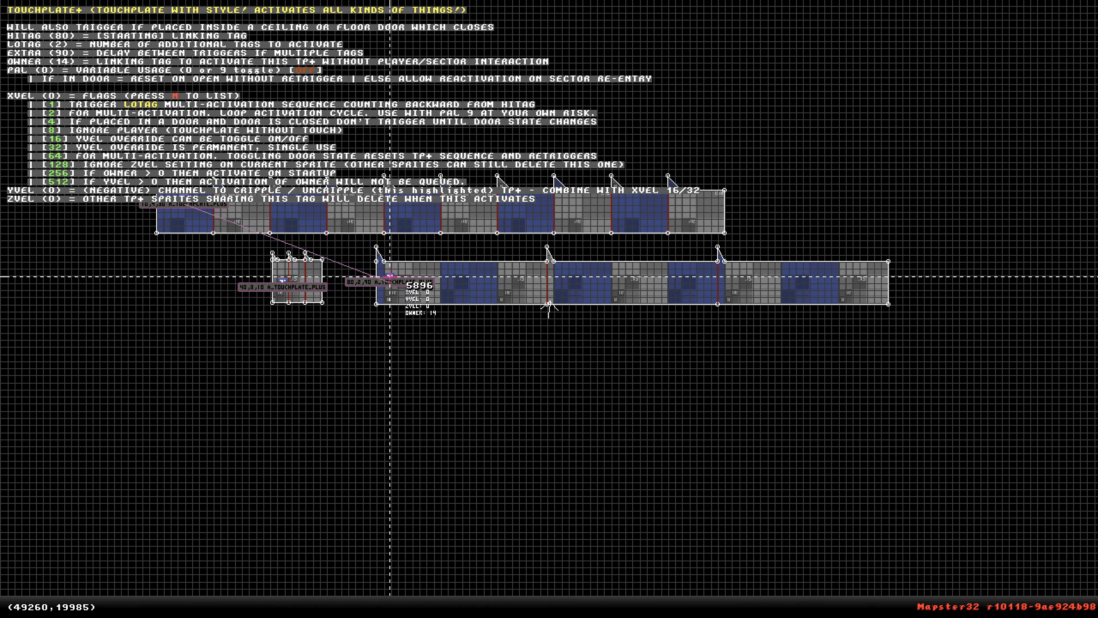
right_click_drag(388, 274, 549, 309)
scroll(550, 309, "up", 3)
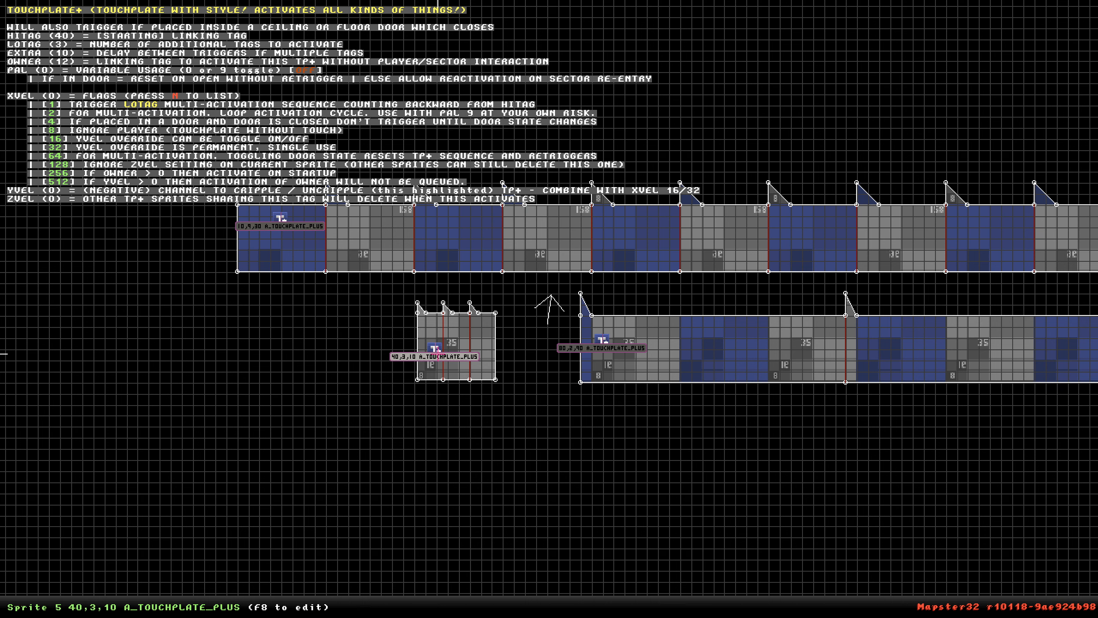
key("o")
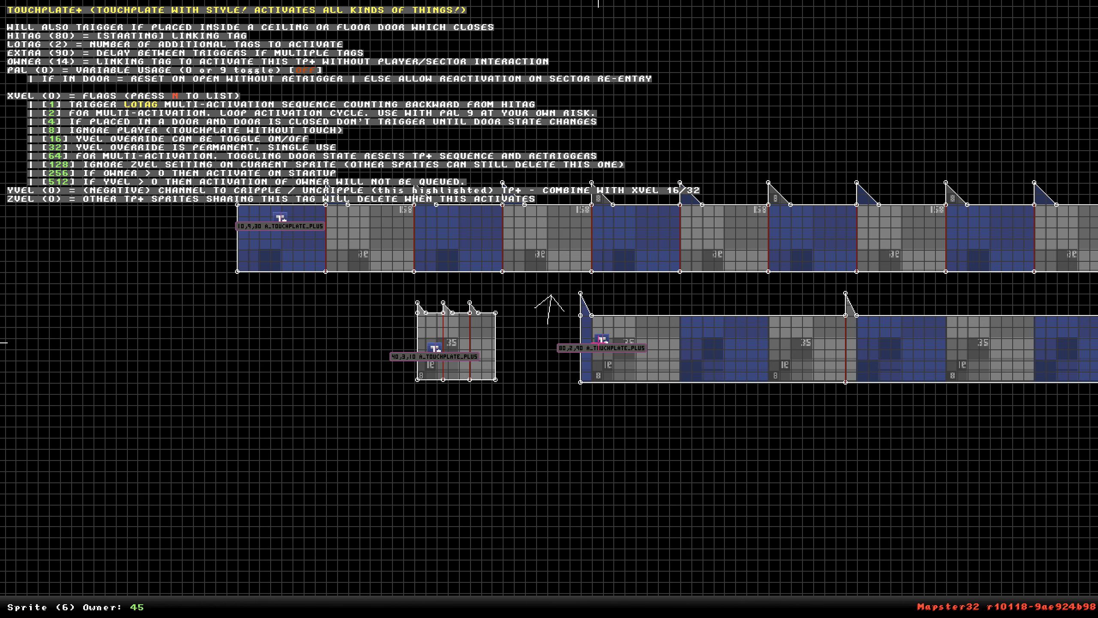
type("43")
key("Return")
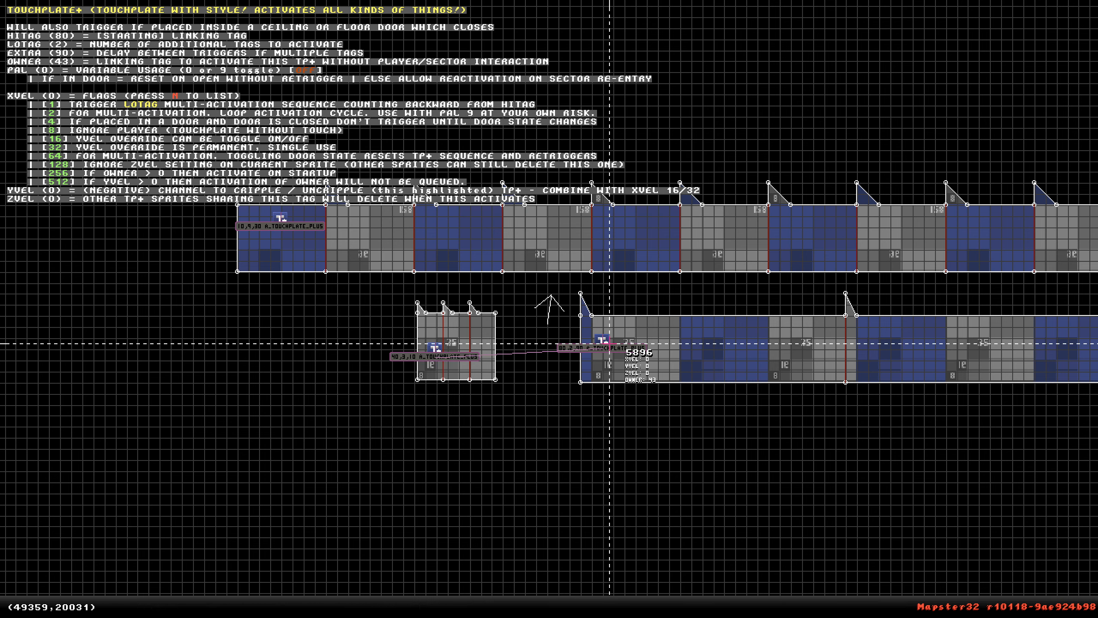
Move the lower corridor further south so it sits below the small room.
scroll(619, 324, "down", 4)
left_click_drag(499, 289, 1003, 362, "alt")
left_click_drag(547, 316, 498, 379)
key("alt")
scroll(526, 358, "up", 3)
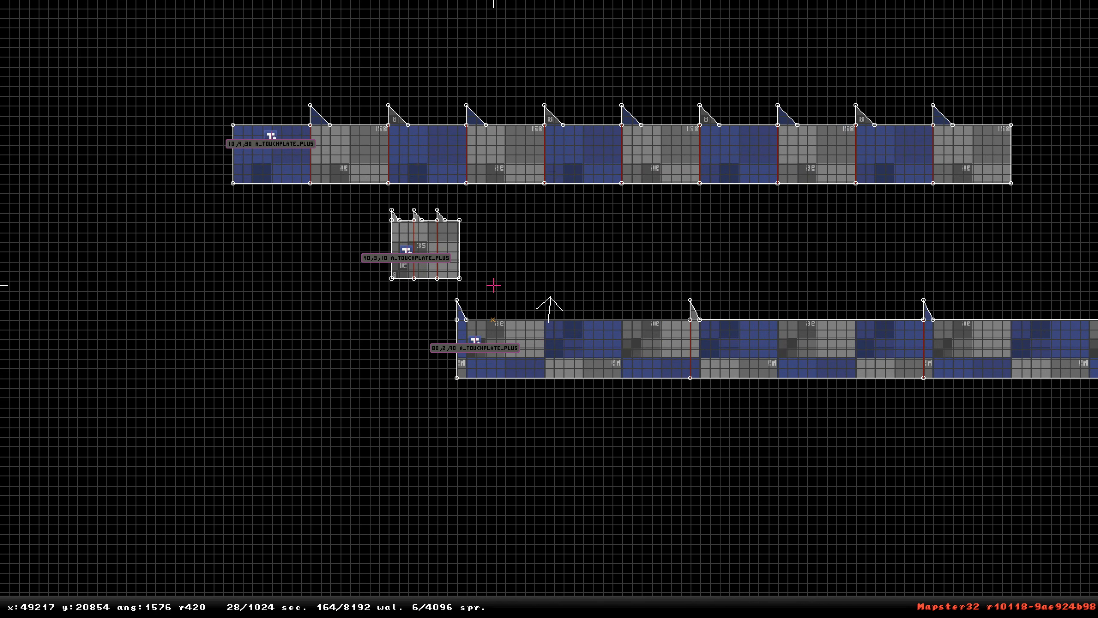
Draw a small triangular sector, about 1280 units wide, in the open space north of the corridors.
scroll(556, 303, "down", 4)
scroll(549, 308, "down", 1)
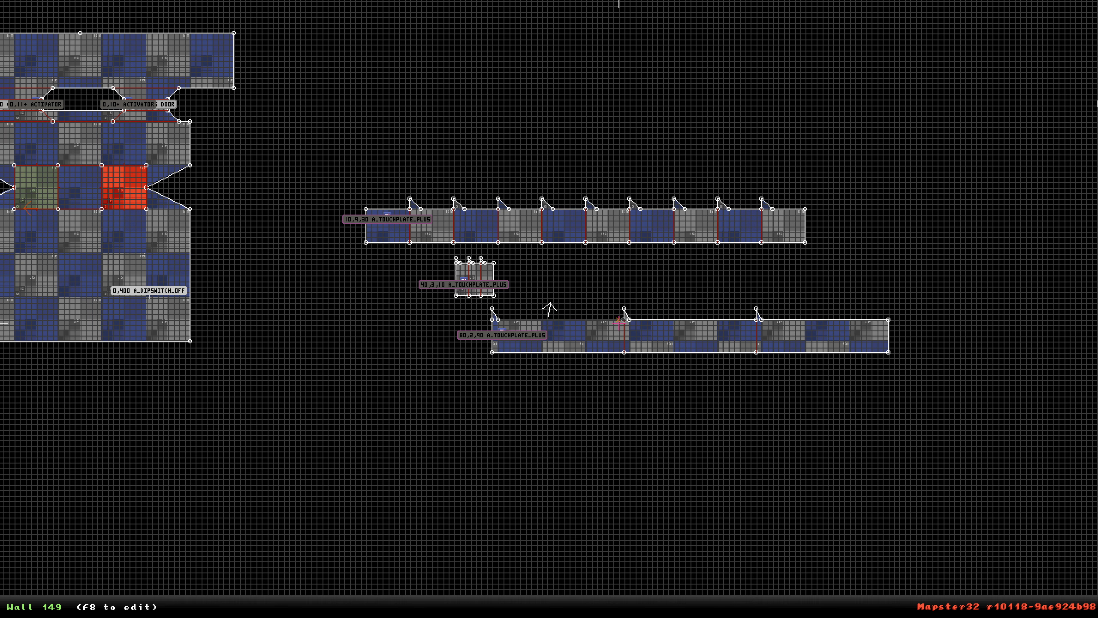
mouse_move(619, 323)
right_mouse_down()
mouse_move(532, 302)
mouse_move(499, 271)
right_mouse_up()
scroll(549, 309, "up", 1)
key("space")
key("space")
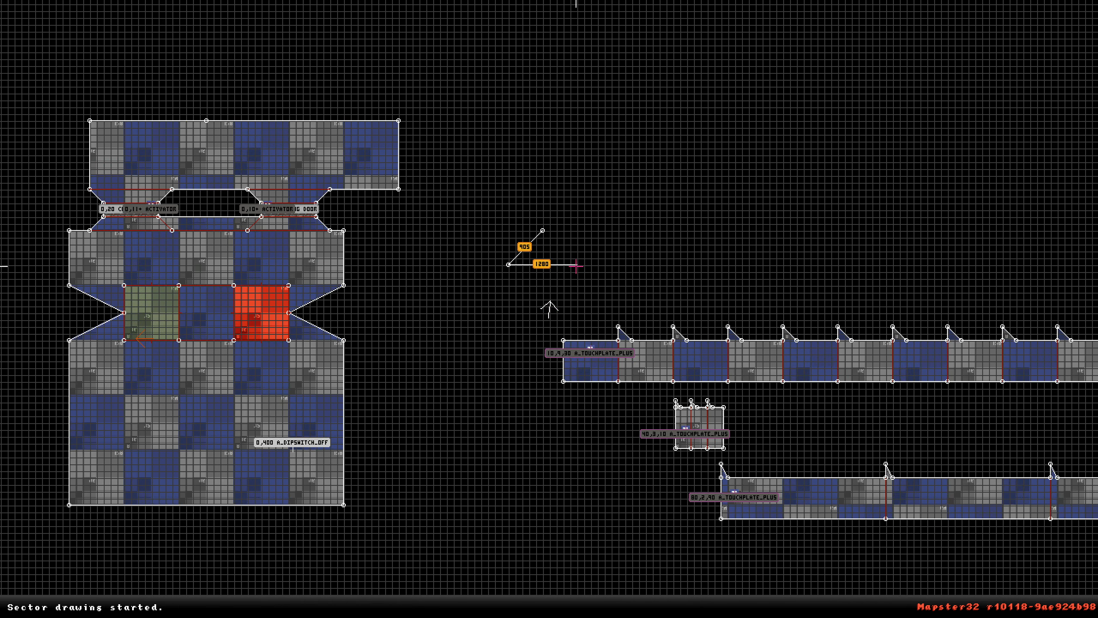
key("space")
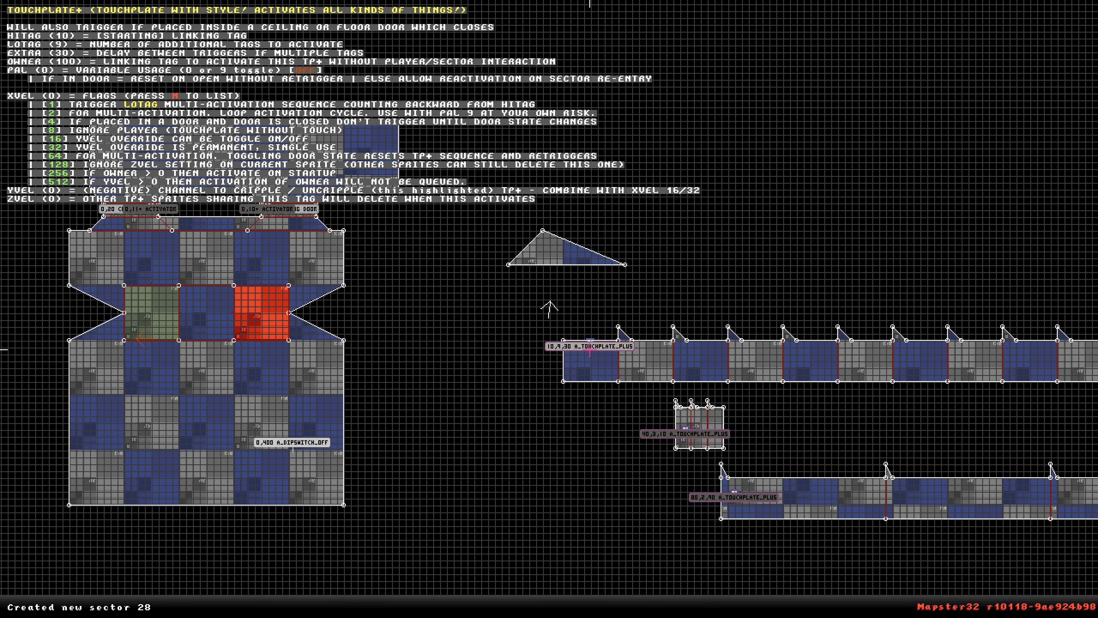
Move all three touchplates into the new triangular sector.
left_click_drag(591, 353, 542, 252)
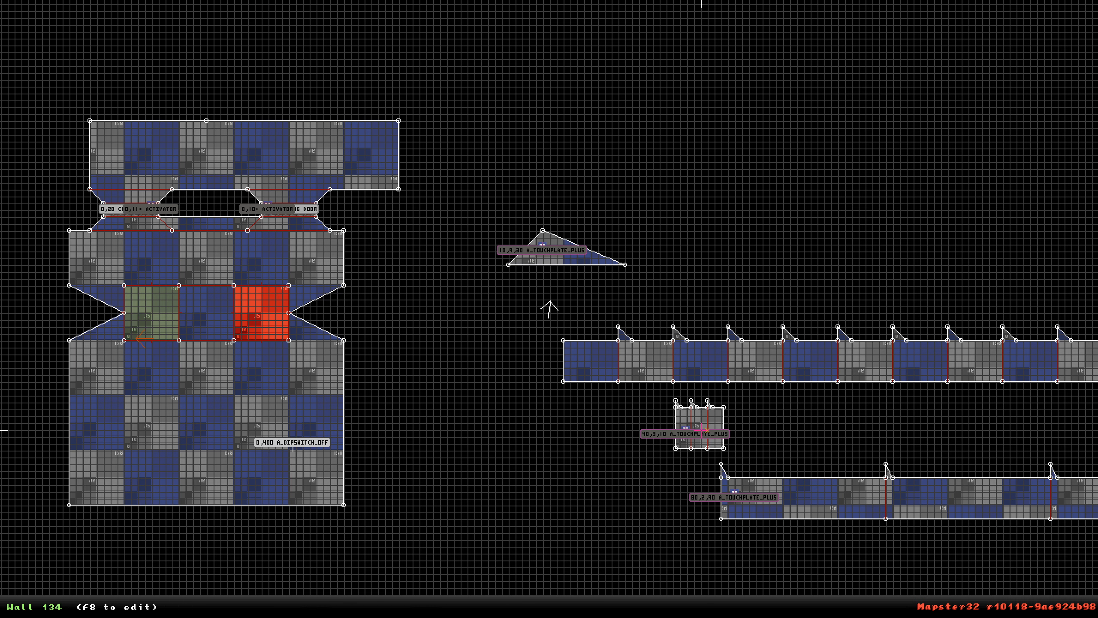
left_click_drag(686, 429, 559, 236)
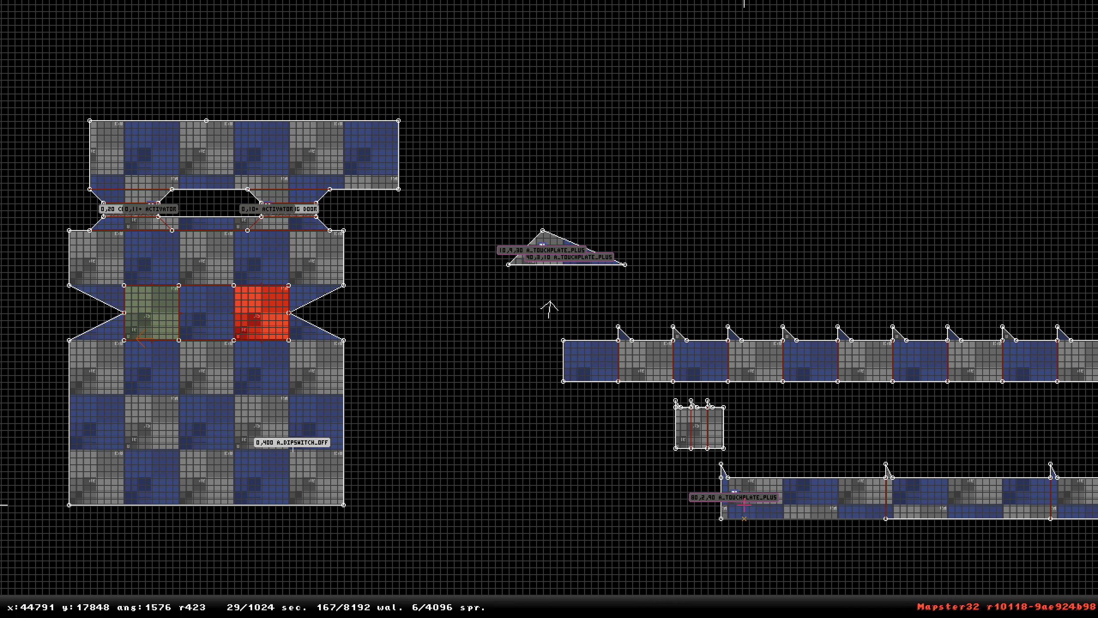
left_click_drag(734, 492, 553, 241)
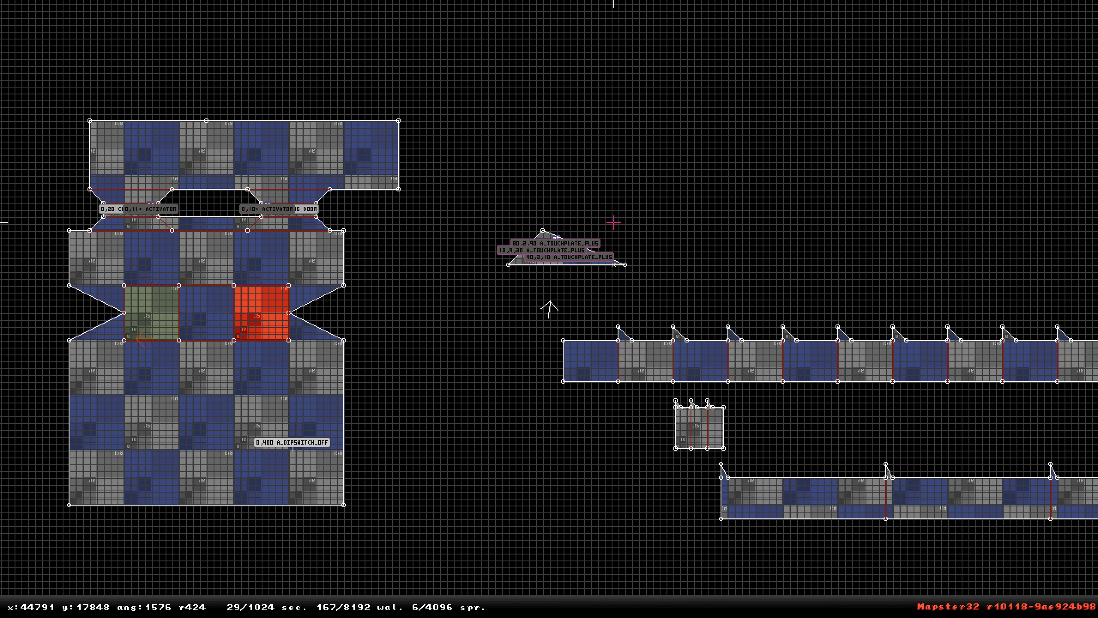
Zoom out to survey the overall layout of the full map.
scroll(614, 223, "up", 5)
scroll(672, 171, "down", 5)
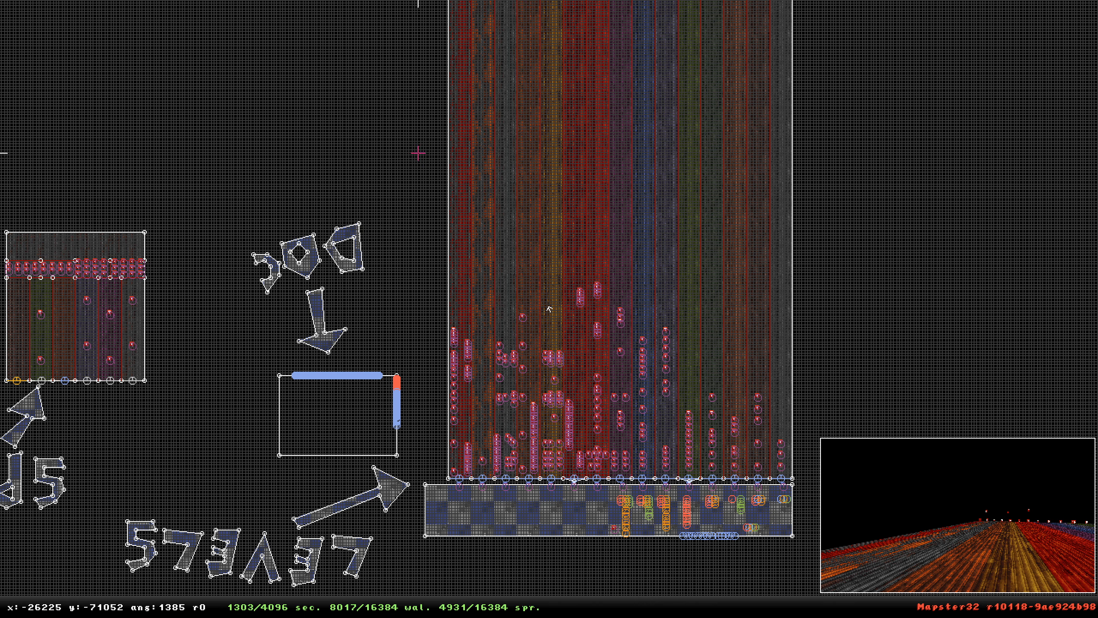
scroll(549, 309, "down", 5)
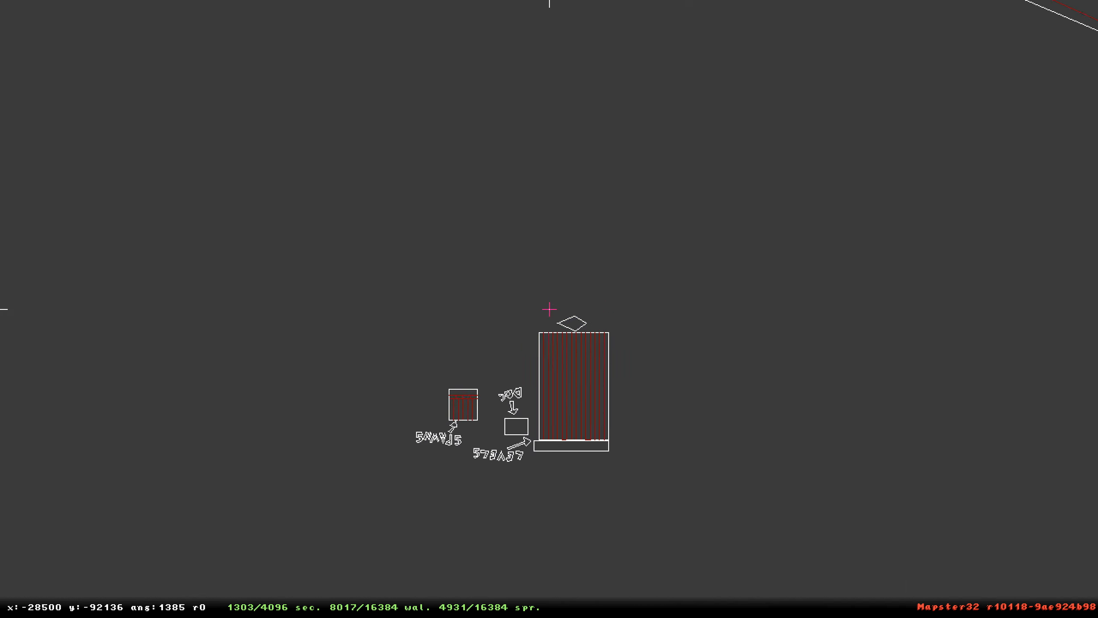
right_click_drag(549, 309, 549, 309)
scroll(550, 308, "down", 5)
scroll(550, 305, "up", 5)
scroll(549, 309, "up", 6)
scroll(549, 309, "down", 6)
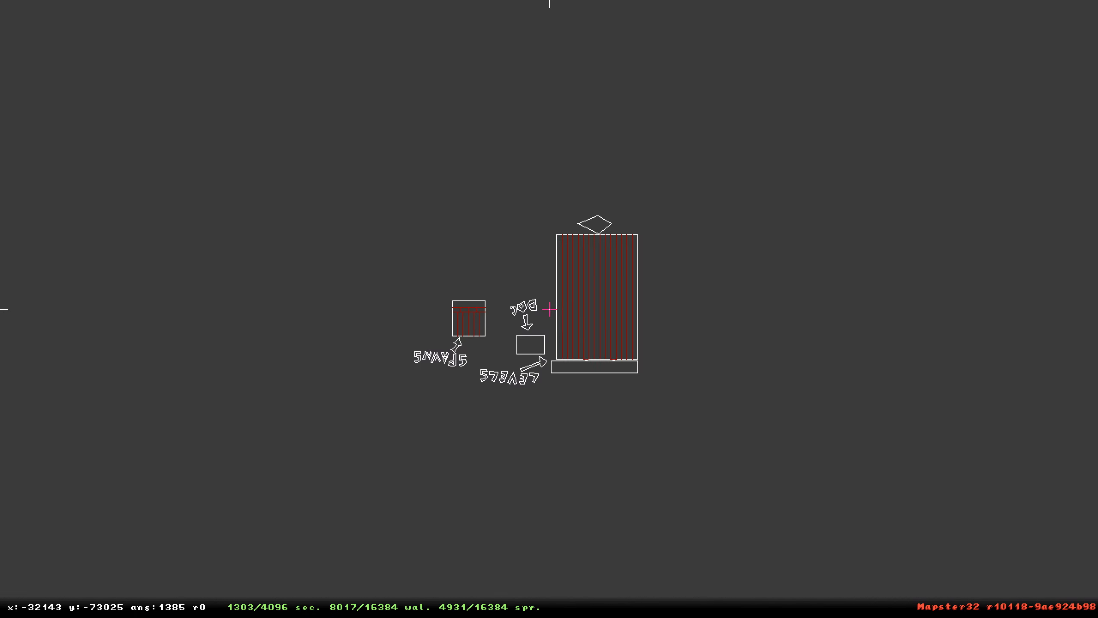
Select the whole test-area block of sectors and flip it both vertically and horizontally.
left_click_drag(406, 190, 655, 410, "alt")
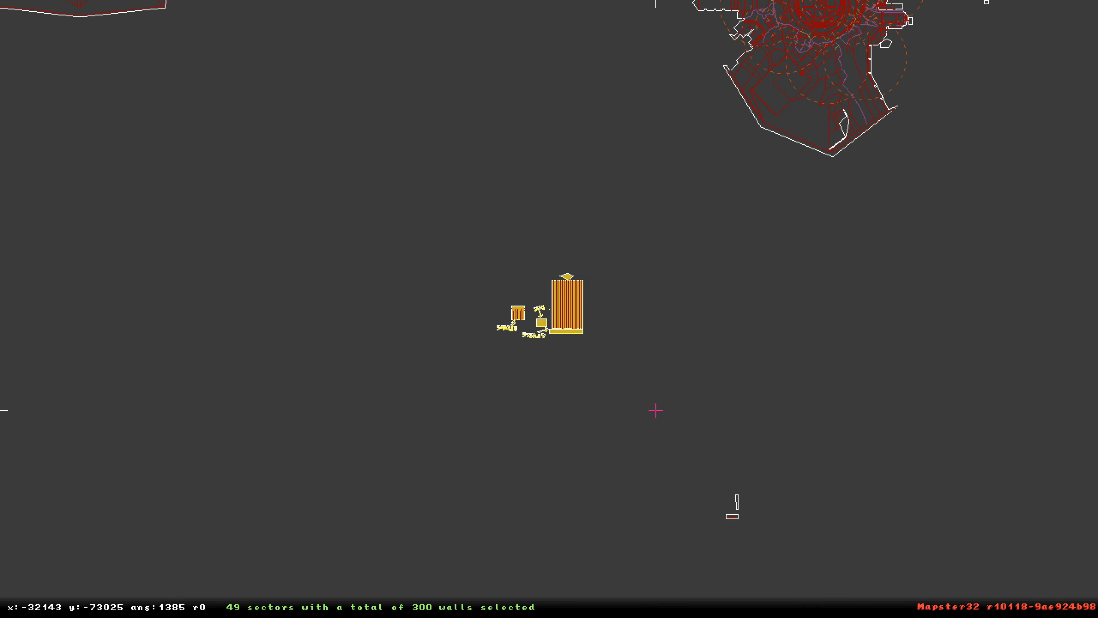
key("y")
scroll(554, 321, "up", 6)
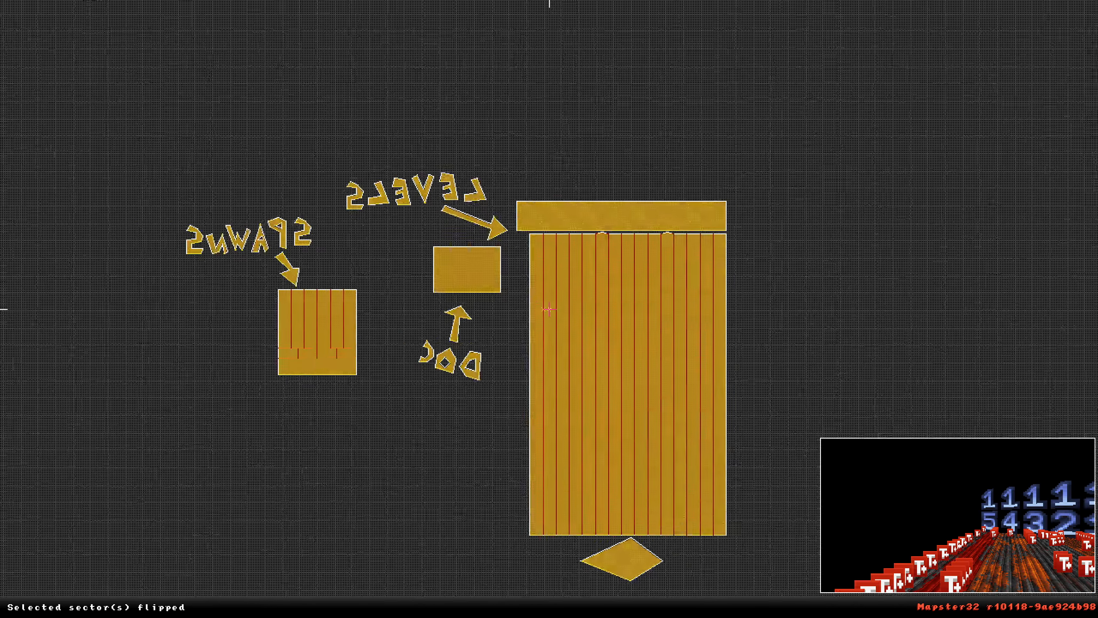
key("x")
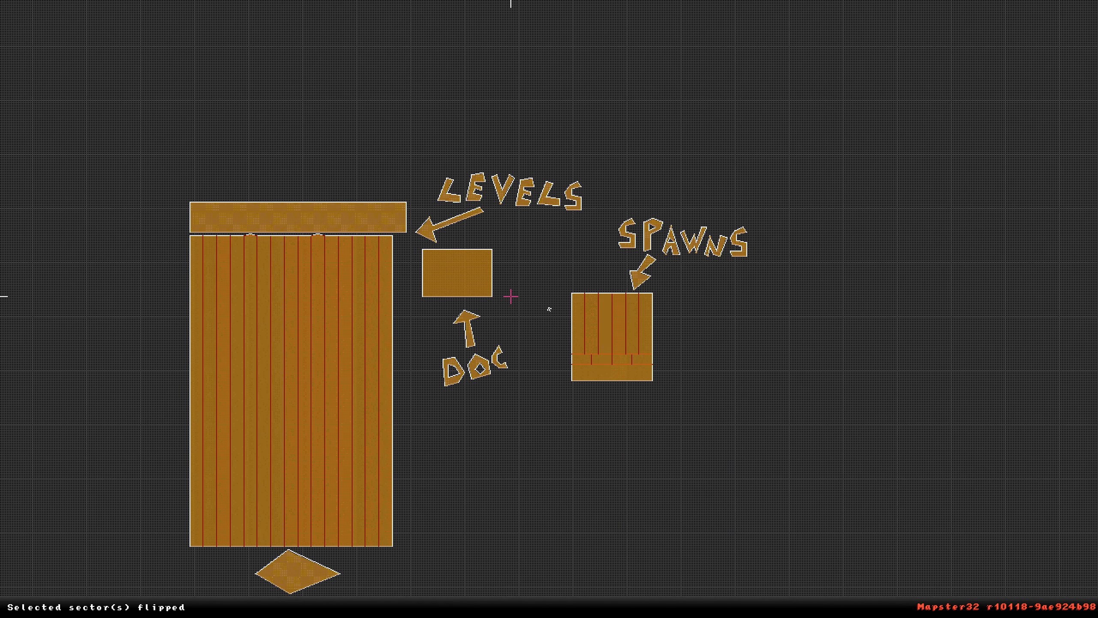
Switch to the 3D view and look along the rows of touchplates in the levels area.
scroll(543, 310, "up", 8)
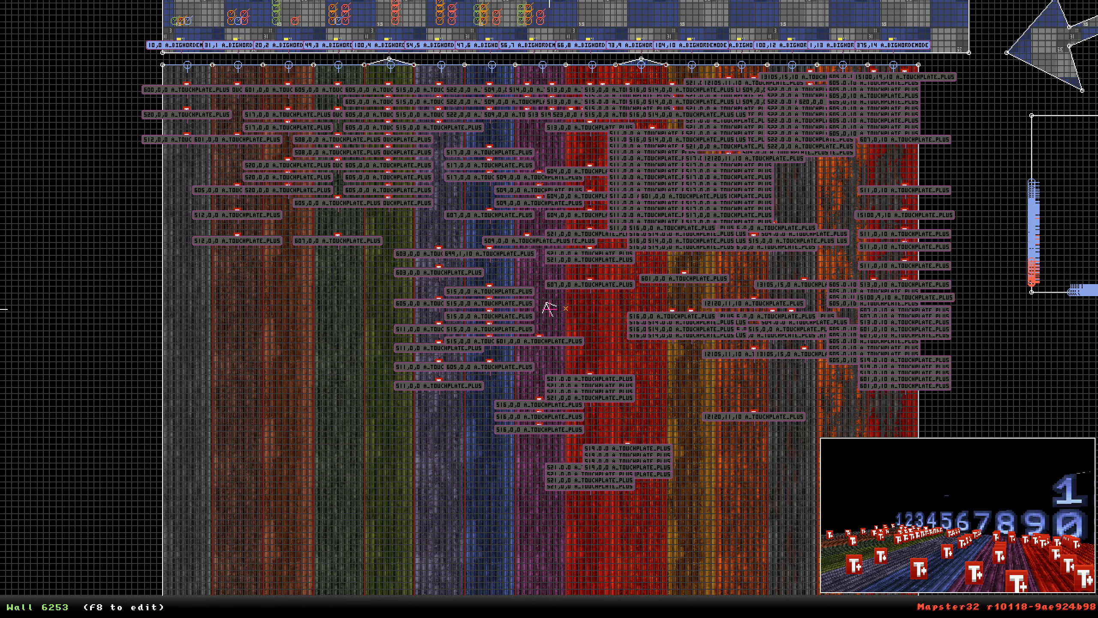
scroll(550, 309, "down", 5)
scroll(549, 309, "up", 6)
key("KP_Enter")
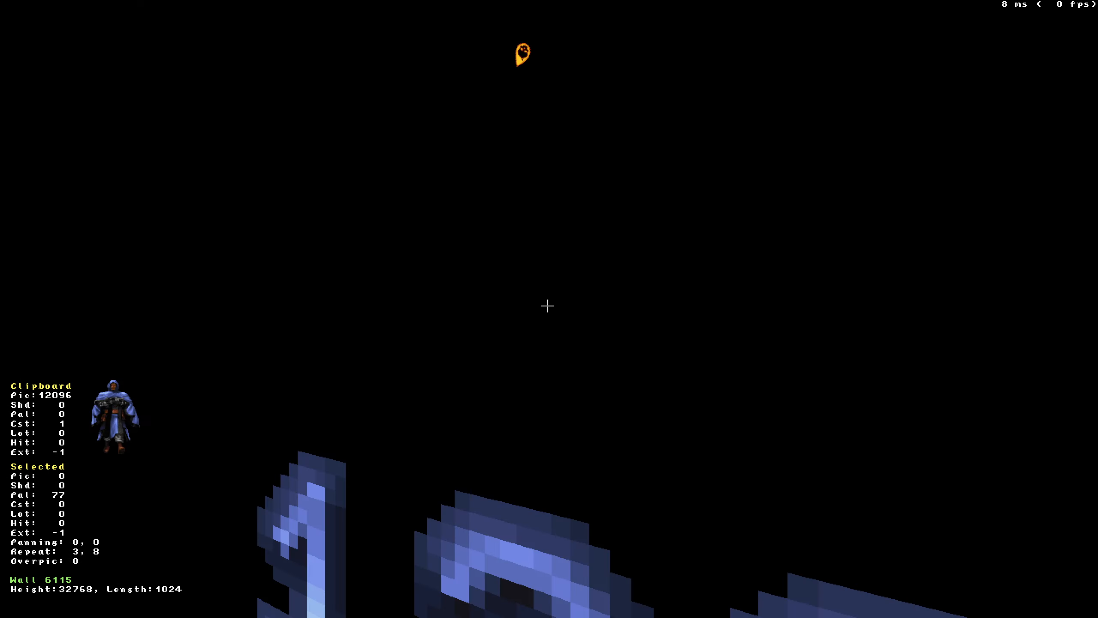
left_click_drag(548, 305, 548, 306)
key("Down")
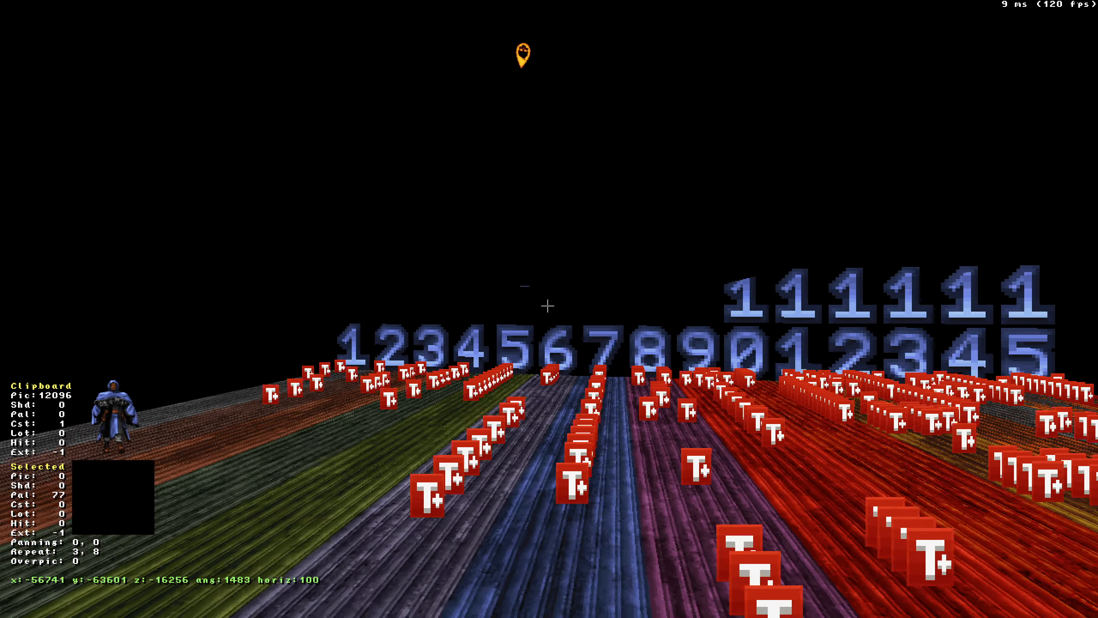
key("period")
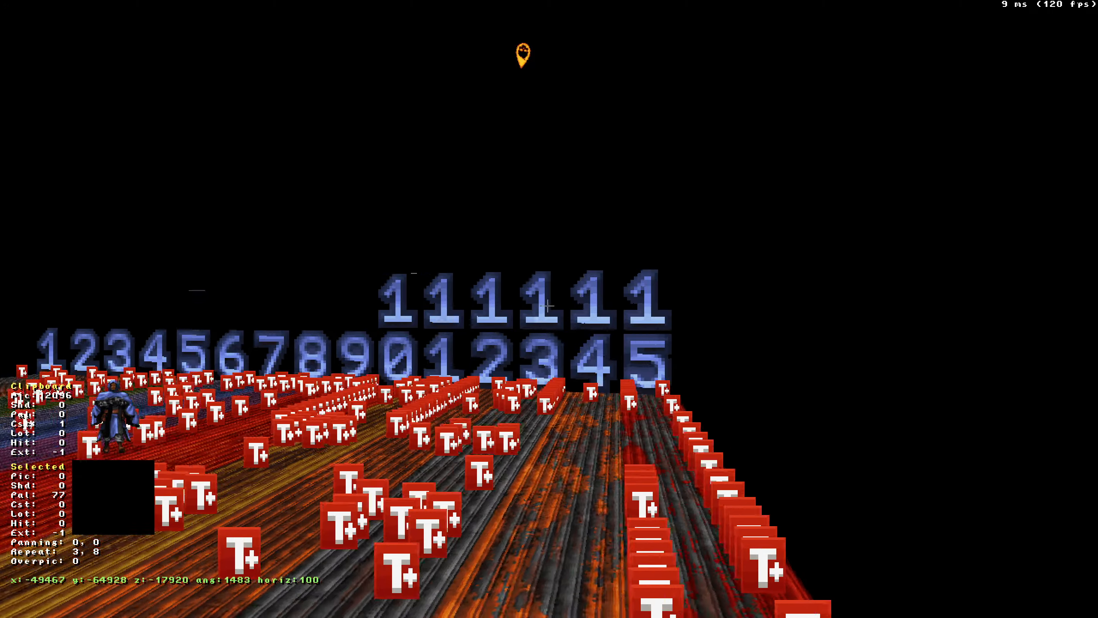
key("comma")
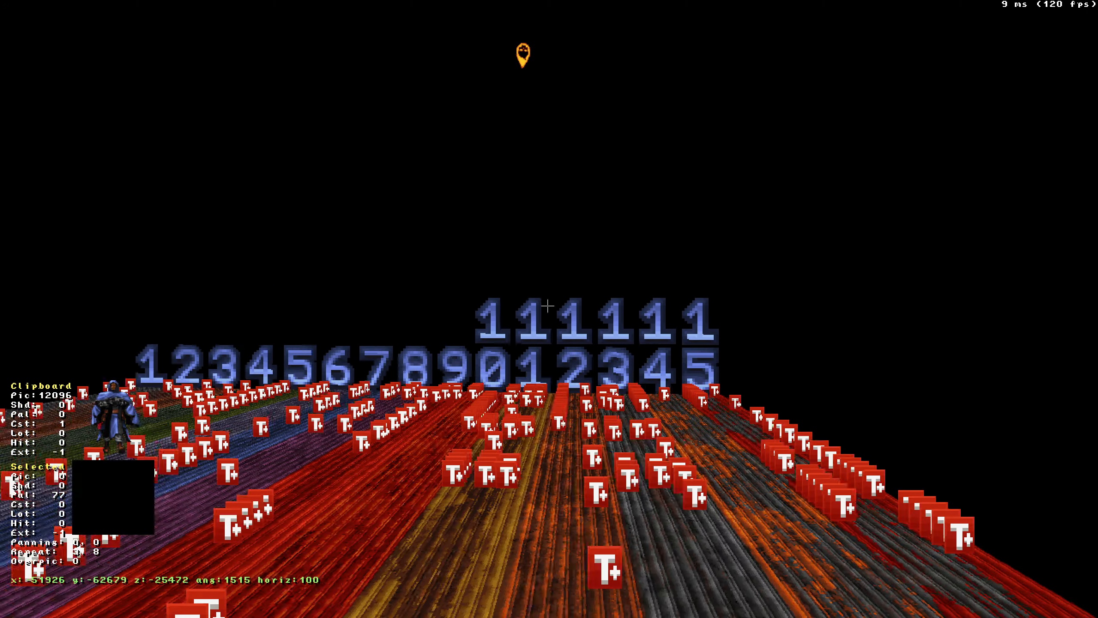
key("Up")
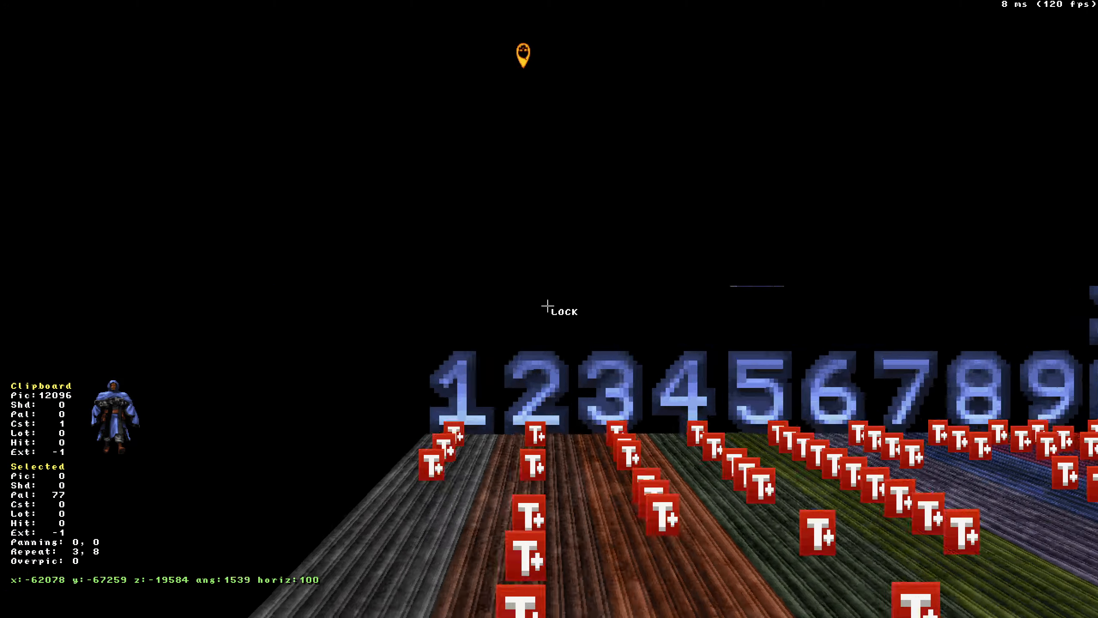
Inspect the touchplate sprites' tag labels and help text in the 2D view of the levels area.
key("KP_Enter")
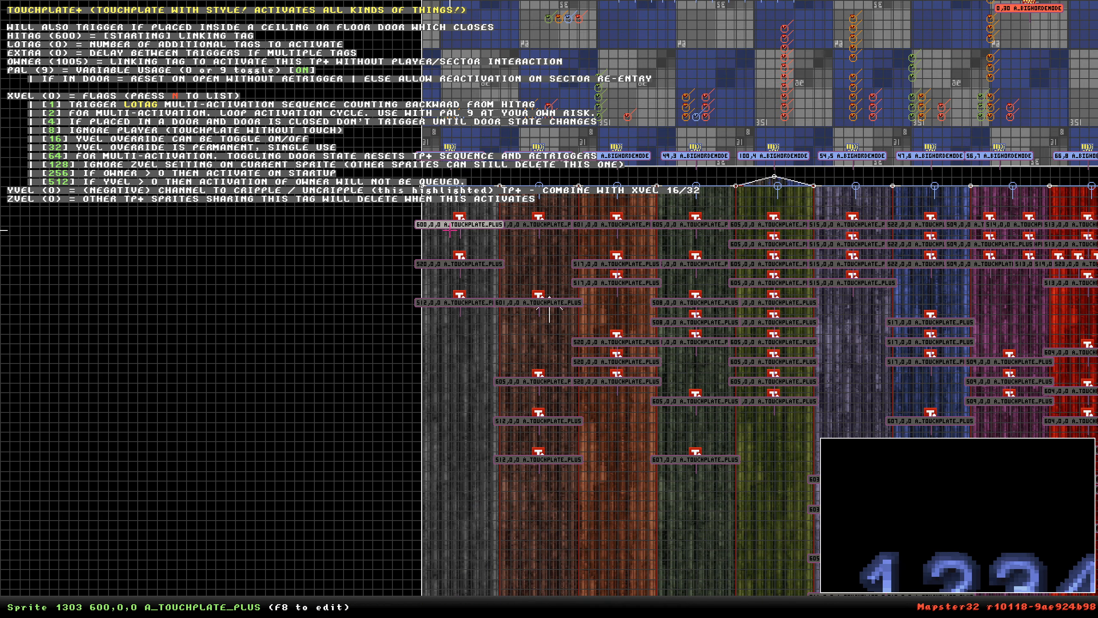
mouse_move(460, 310)
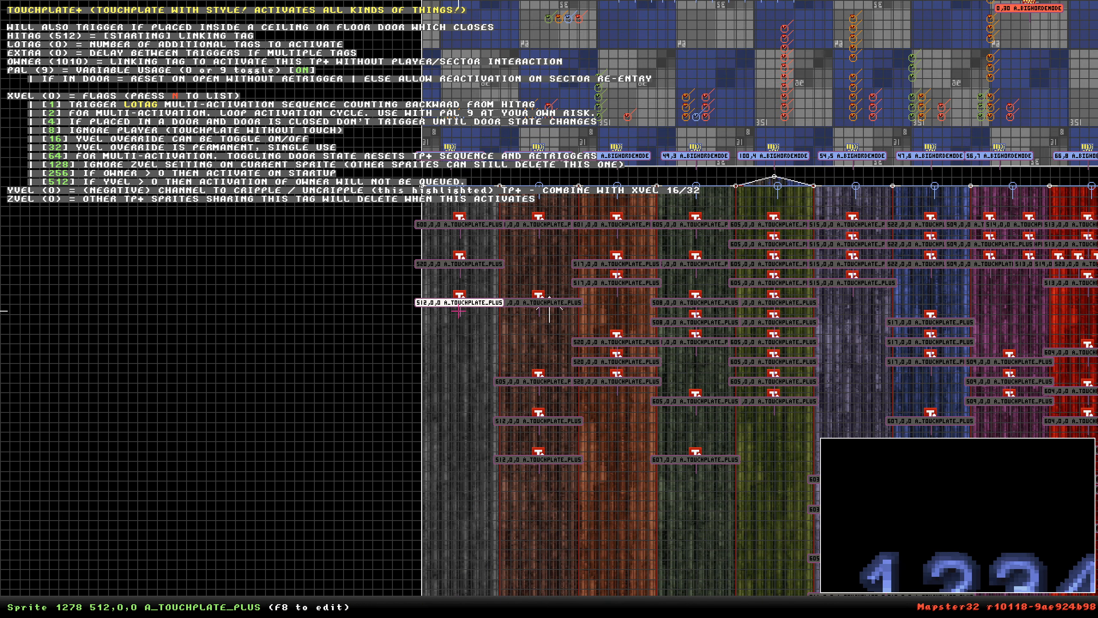
key("shift")
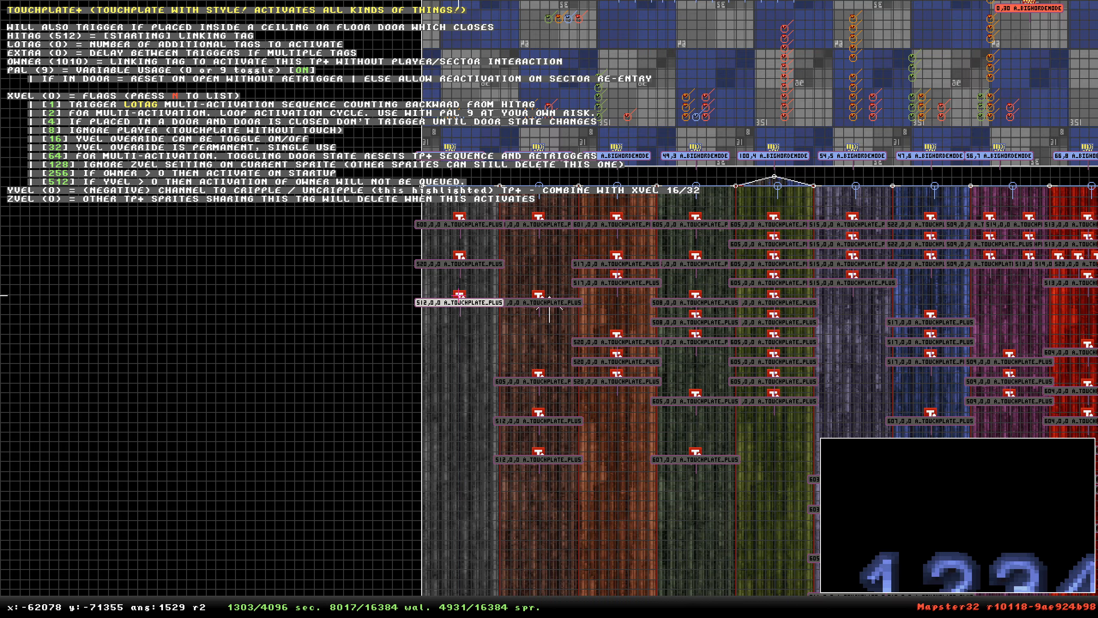
key("shift")
scroll(459, 296, "down", 1)
scroll(550, 309, "up", 10)
right_click_drag(550, 310, 550, 310)
key("shift")
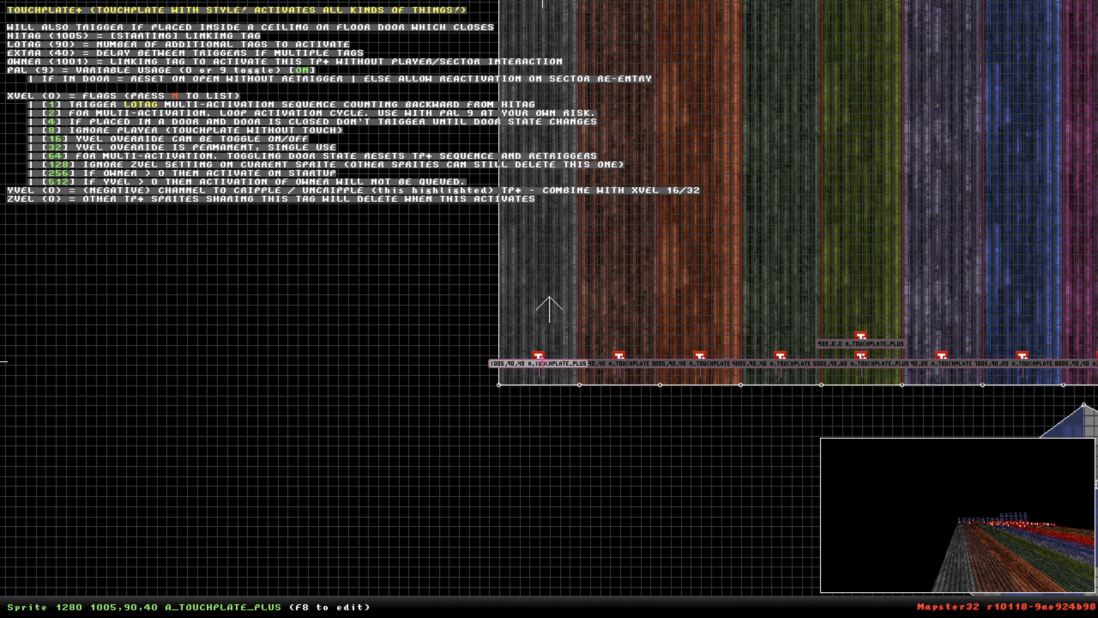
scroll(543, 356, "up", 3)
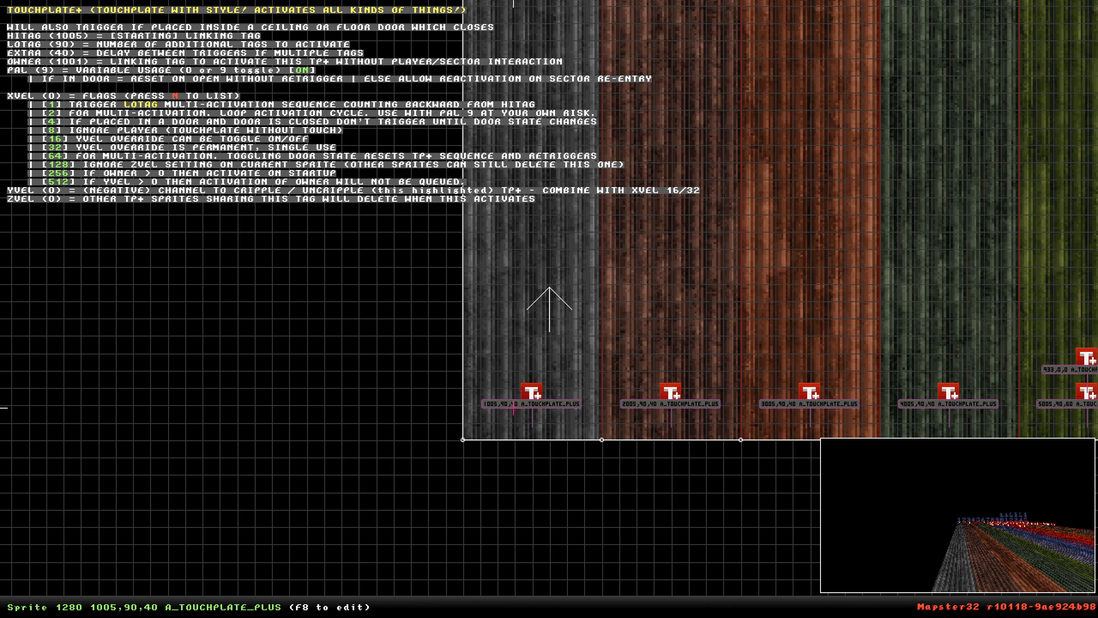
scroll(549, 298, "down", 5)
scroll(549, 300, "up", 6)
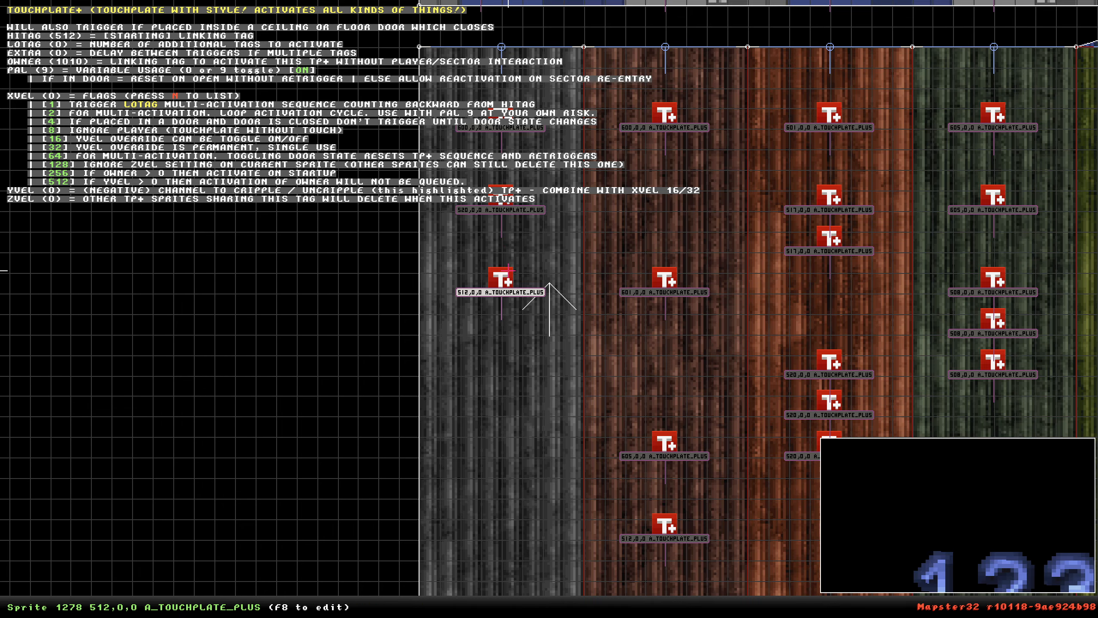
scroll(504, 287, "down", 3)
key("Down")
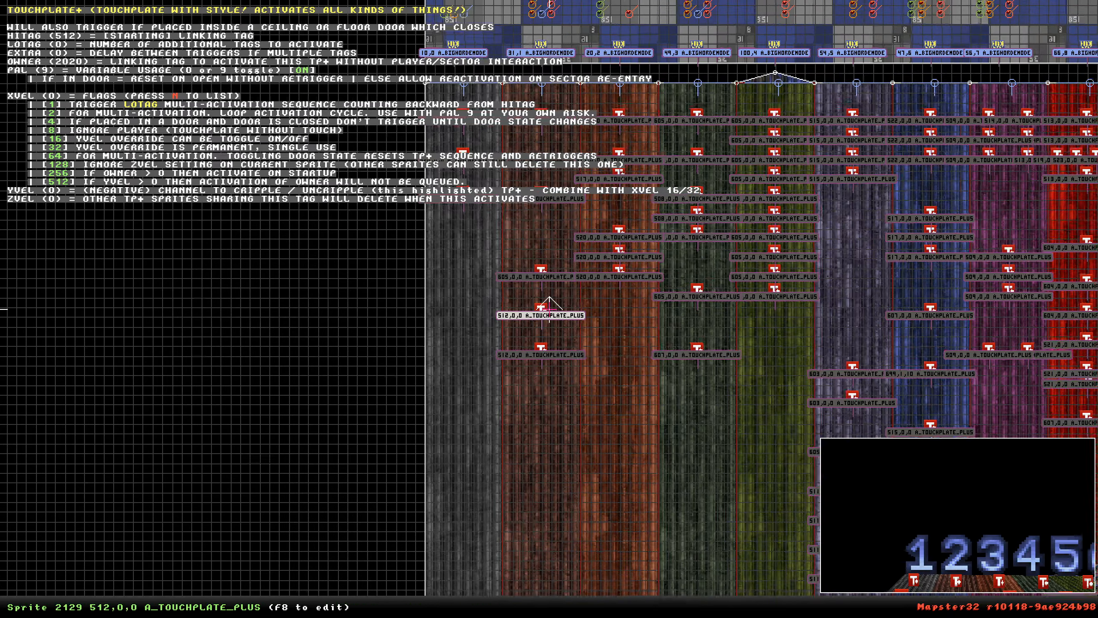
key("Down")
scroll(548, 315, "up", 5)
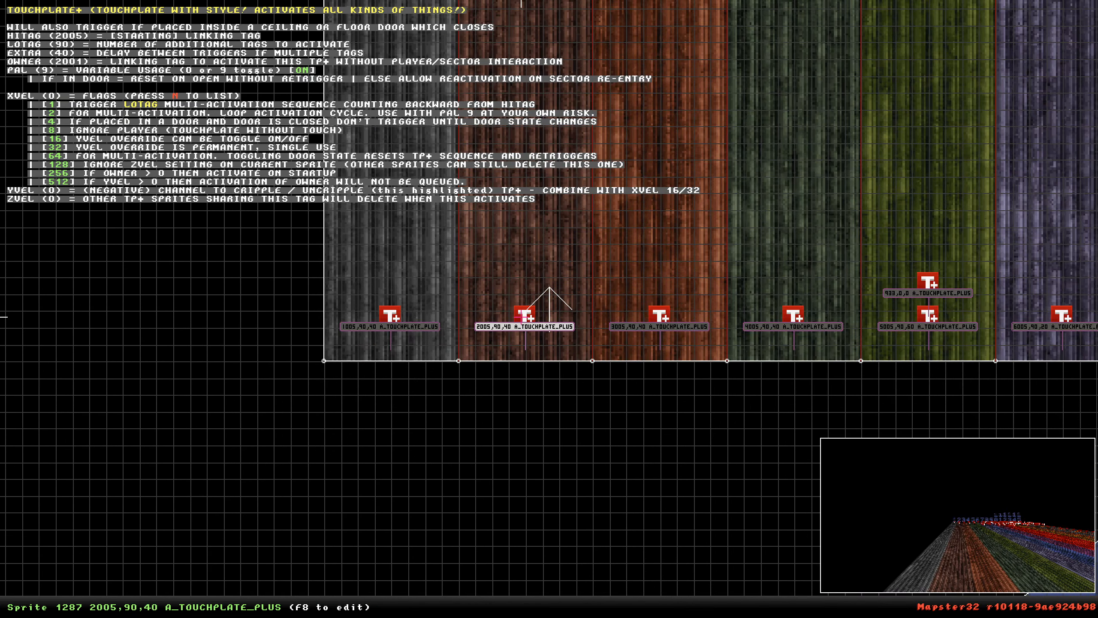
Select a single touchplate sprite in the levels area and examine it in the 3D view.
left_click_drag(570, 254, 441, 467, "shift")
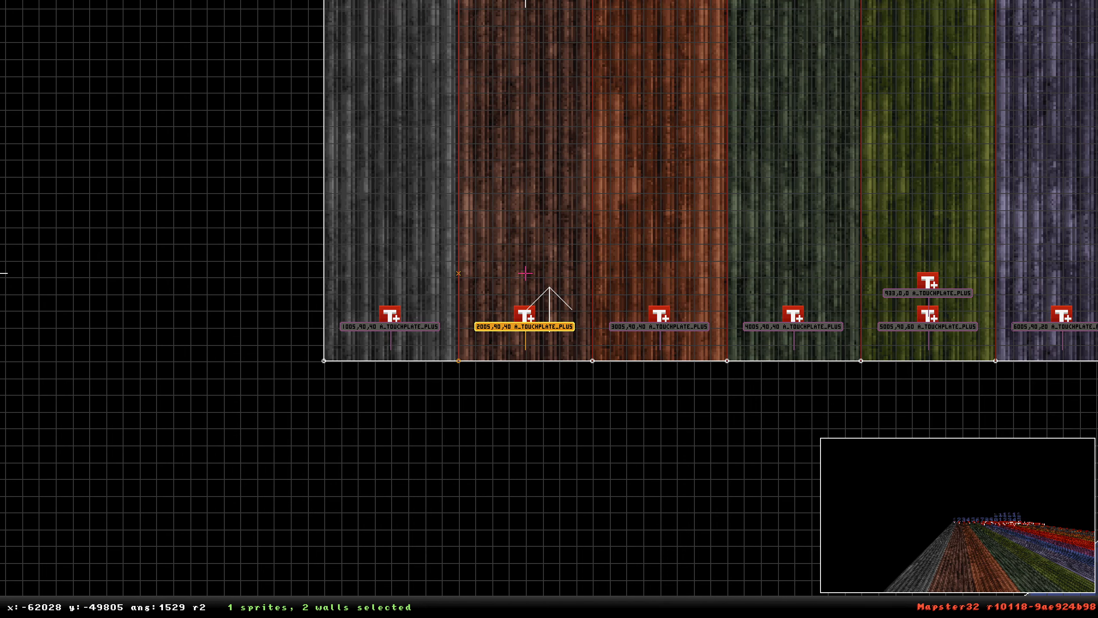
scroll(526, 272, "down", 5)
right_click_drag(549, 299, 549, 308)
scroll(549, 308, "up", 5)
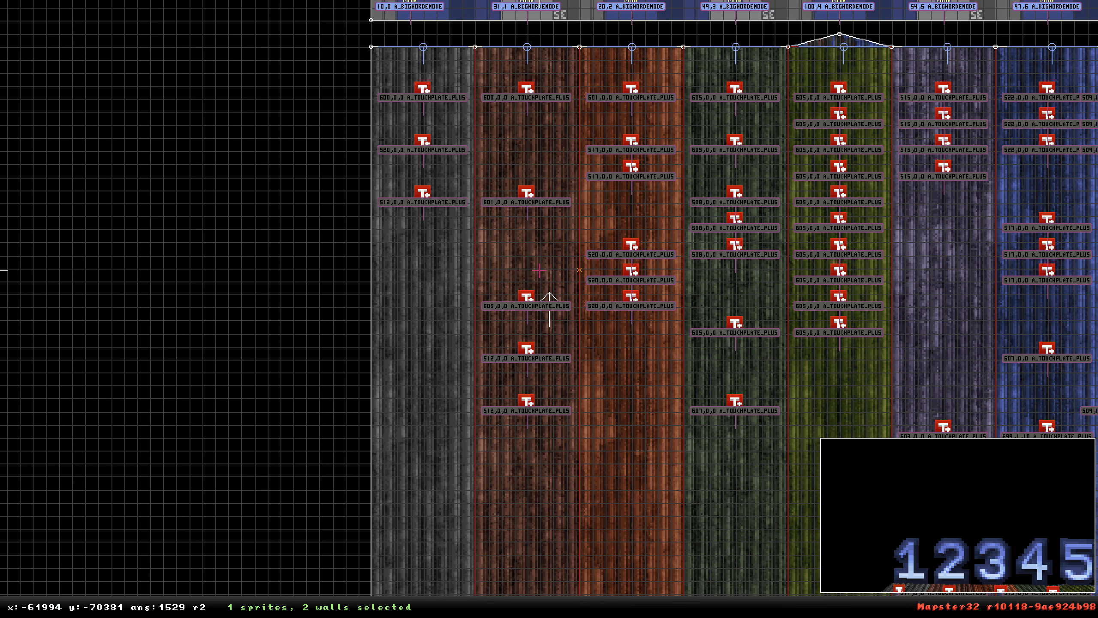
scroll(550, 309, "down", 5)
right_click_drag(601, 189, 550, 308)
scroll(549, 308, "up", 5)
scroll(549, 309, "down", 3)
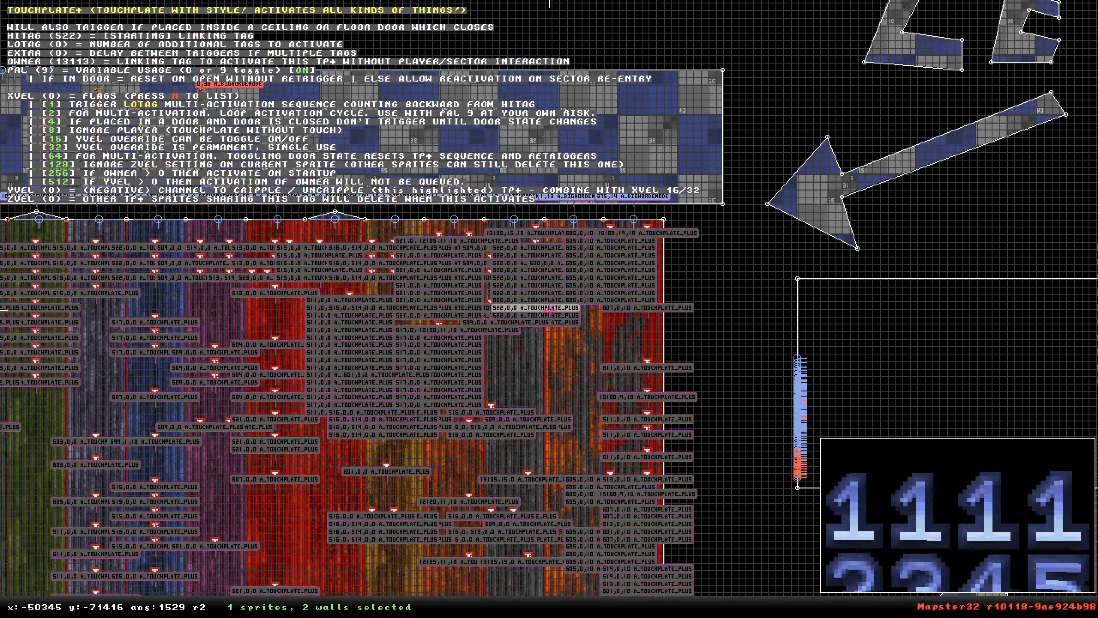
scroll(549, 309, "down", 1)
right_click_drag(549, 309, 556, 322)
key("KP_Enter")
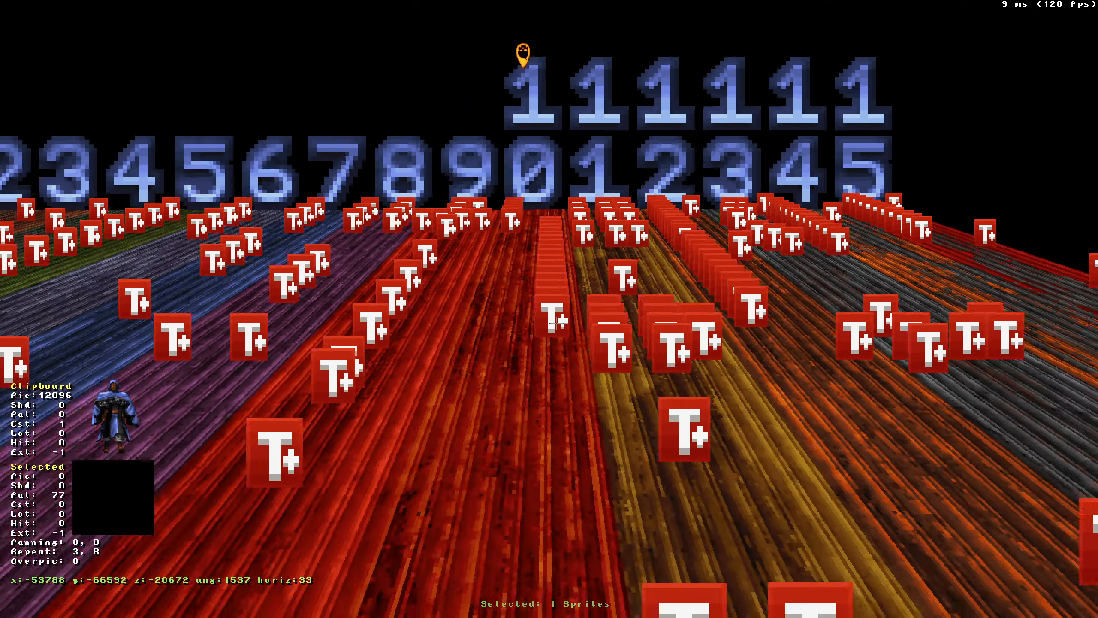
left_click_drag(556, 323, 556, 322)
middle_click_drag(556, 323, 556, 323)
left_click_drag(556, 323, 556, 322)
middle_click_drag(556, 323, 556, 322)
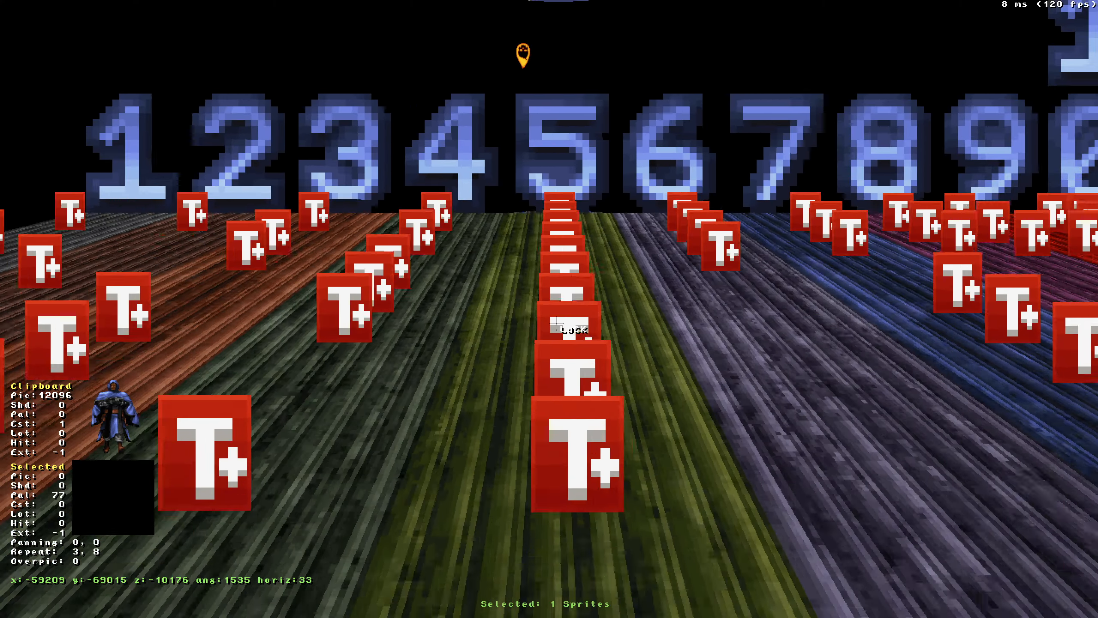
left_click_drag(557, 323, 556, 323)
middle_click_drag(556, 322, 557, 323)
left_click_drag(557, 322, 557, 323)
middle_click_drag(556, 323, 556, 323)
key("KP_Enter")
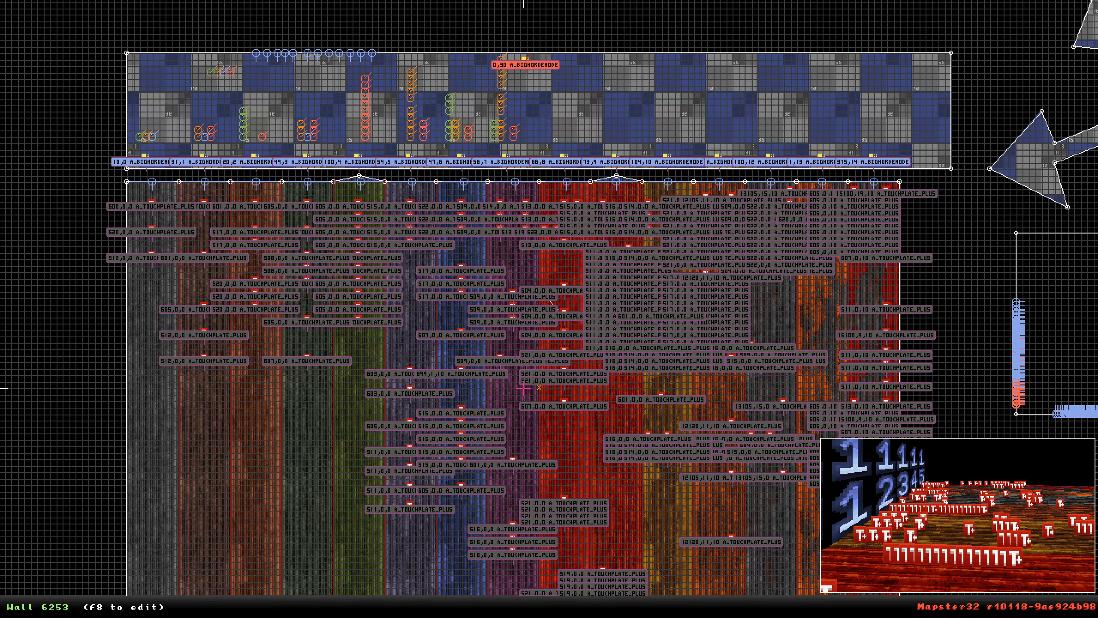
Browse the levels, doc and spawns areas, checking the spawns room in the 3D view.
scroll(523, 389, "down", 1)
right_click(473, 138)
scroll(549, 310, "up", 3)
scroll(548, 310, "down", 6)
right_click(515, 328)
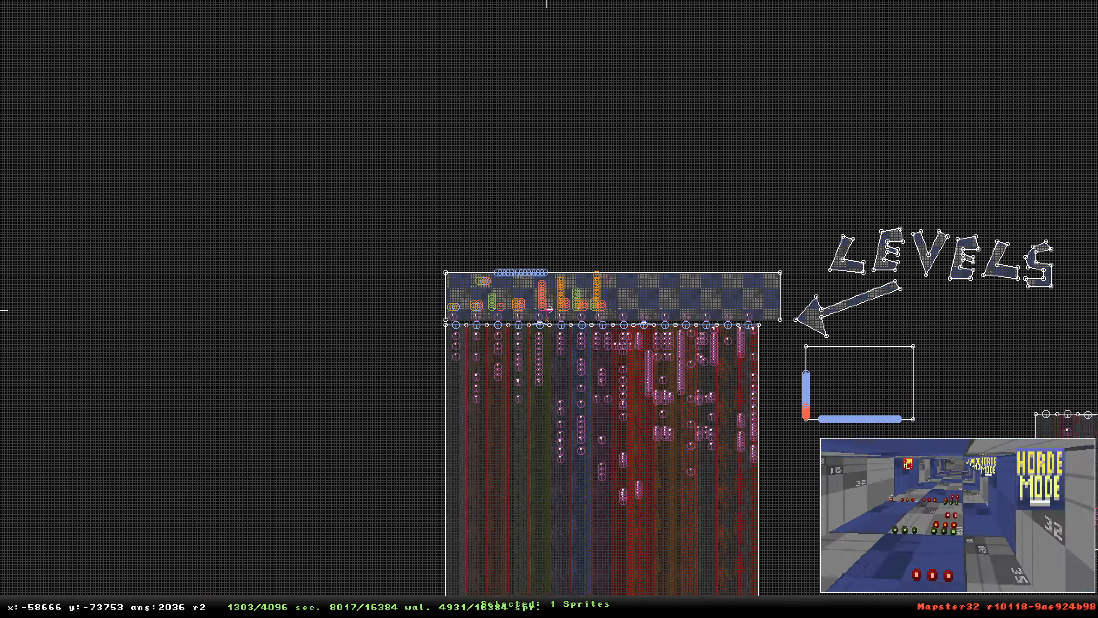
scroll(547, 310, "up", 3)
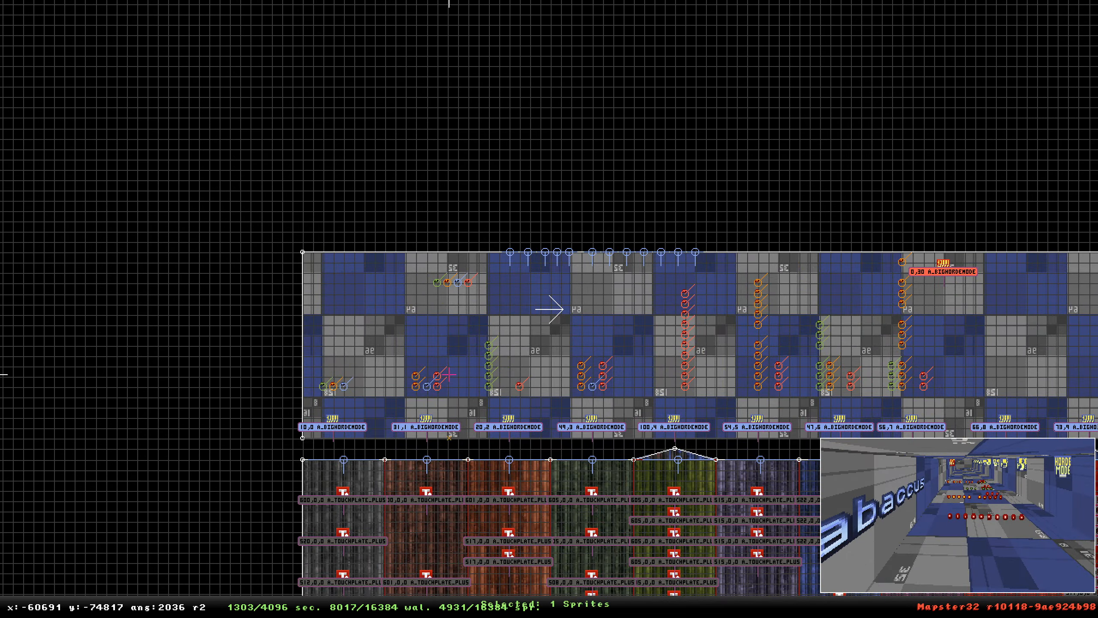
scroll(550, 310, "down", 6)
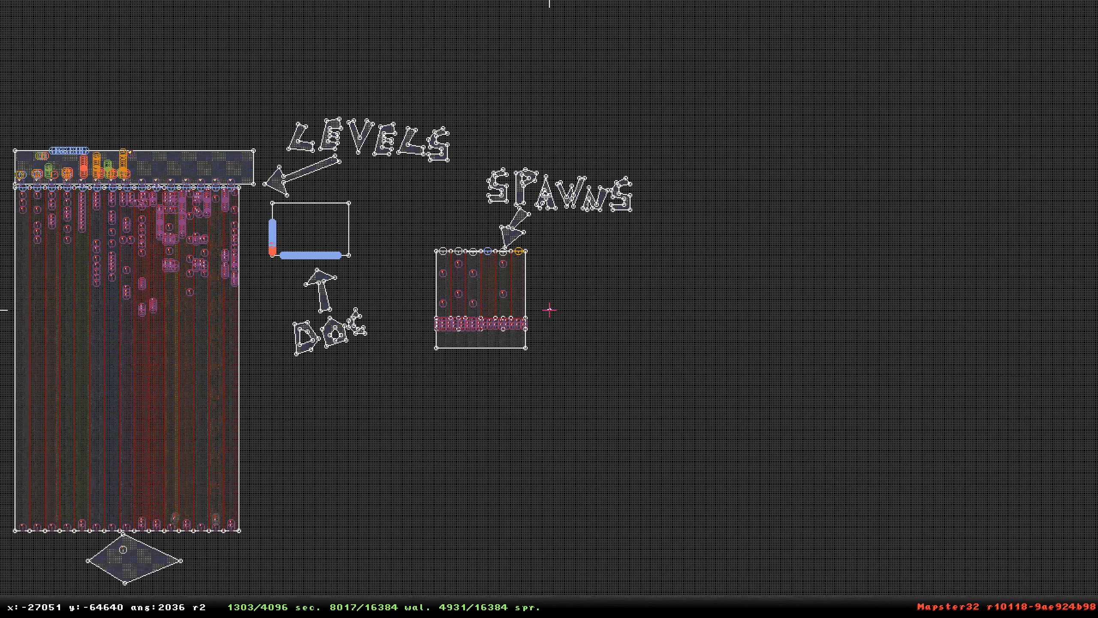
right_click(446, 296)
scroll(549, 309, "up", 4)
right_click(600, 384)
key("KP_Enter")
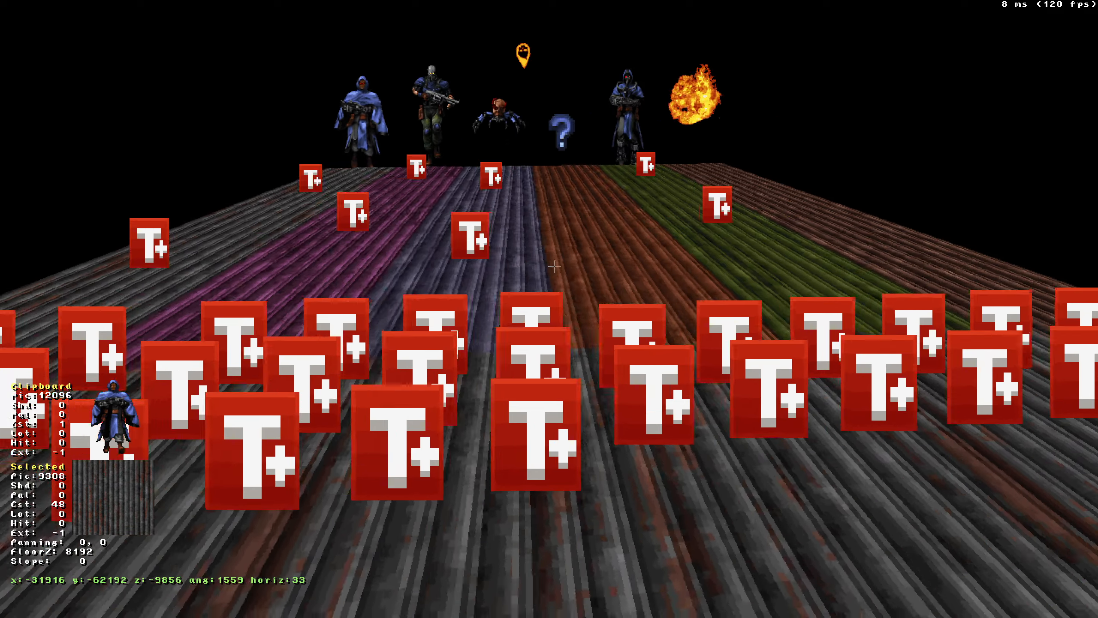
key("KP_Enter")
Examine the touchplate rows of the levels and spawns areas, then zoom out over the whole map.
scroll(549, 310, "up", 4)
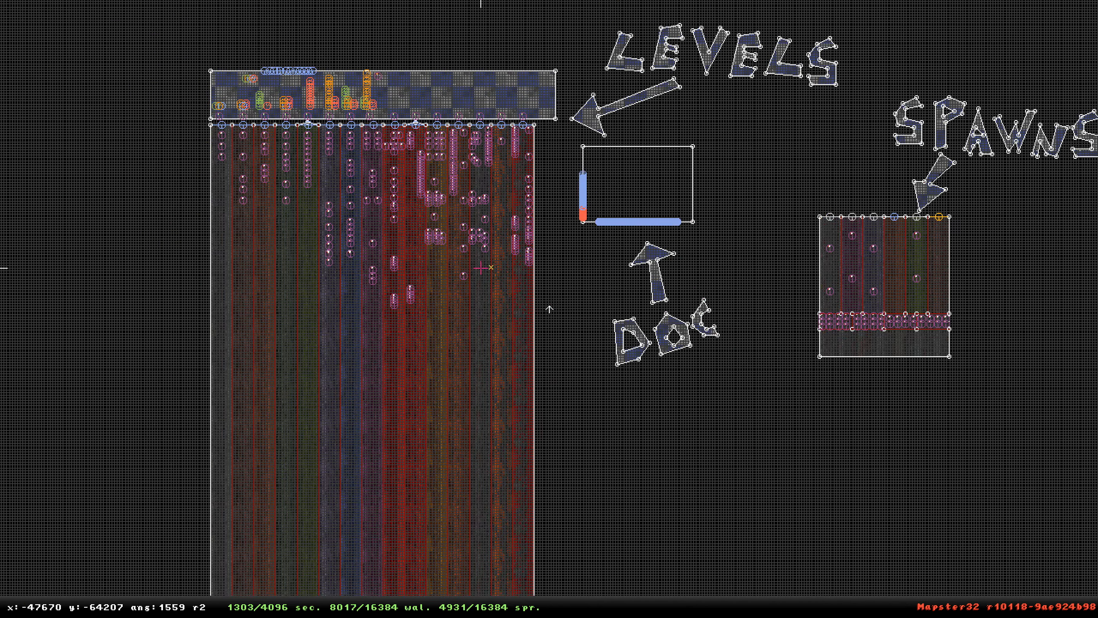
right_click(390, 478)
right_click(386, 463)
scroll(549, 309, "up", 5)
right_click(543, 265)
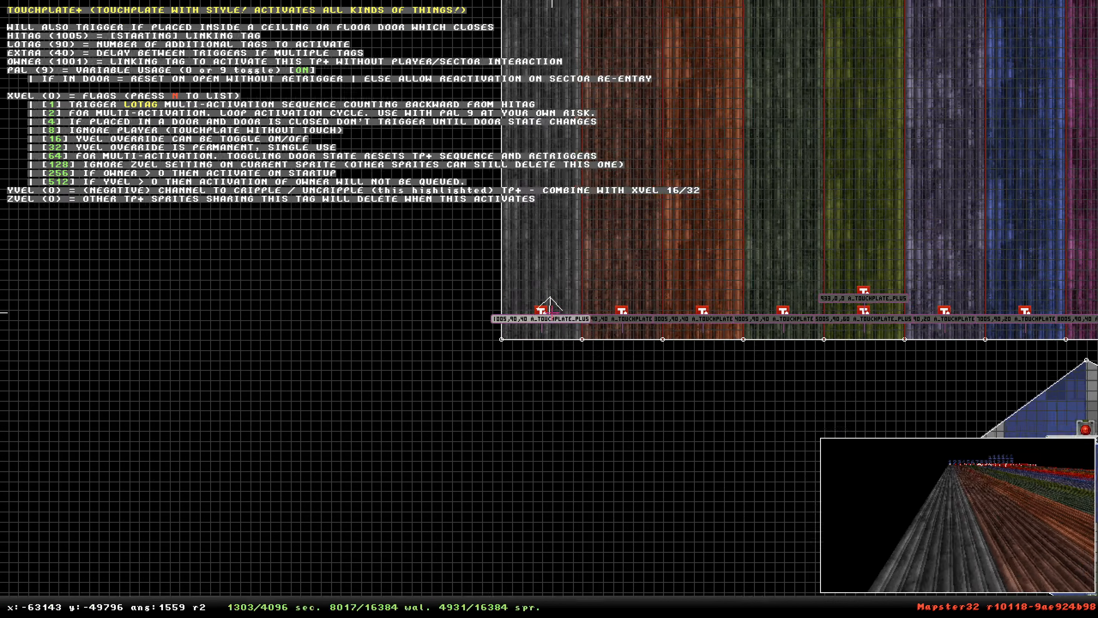
scroll(549, 309, "down", 4)
right_click(530, 26)
scroll(549, 309, "up", 5)
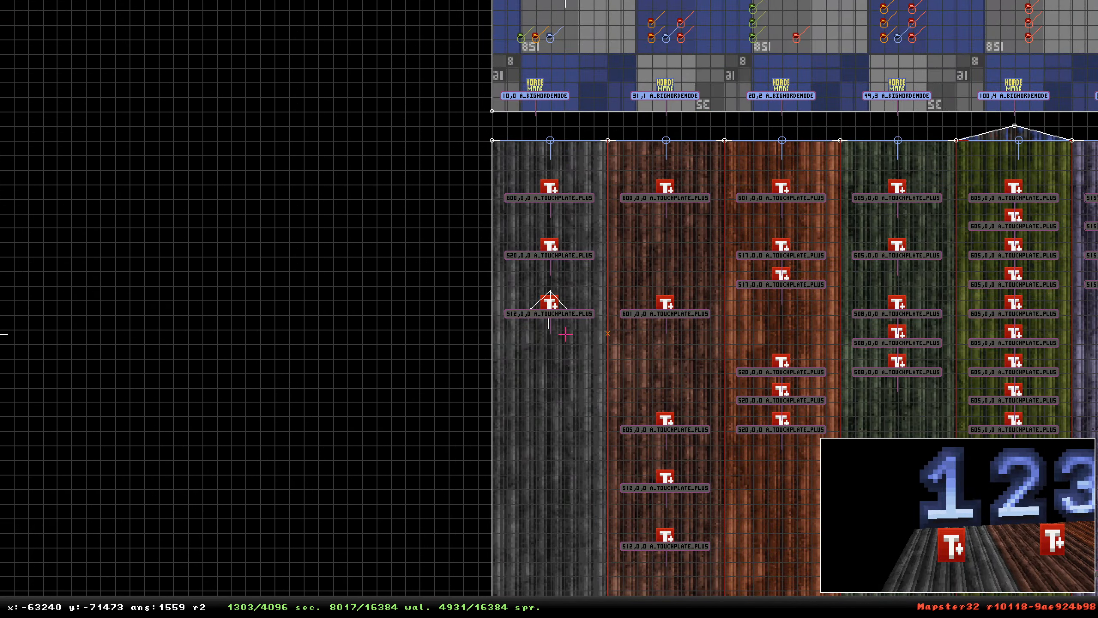
scroll(565, 268, "down", 5)
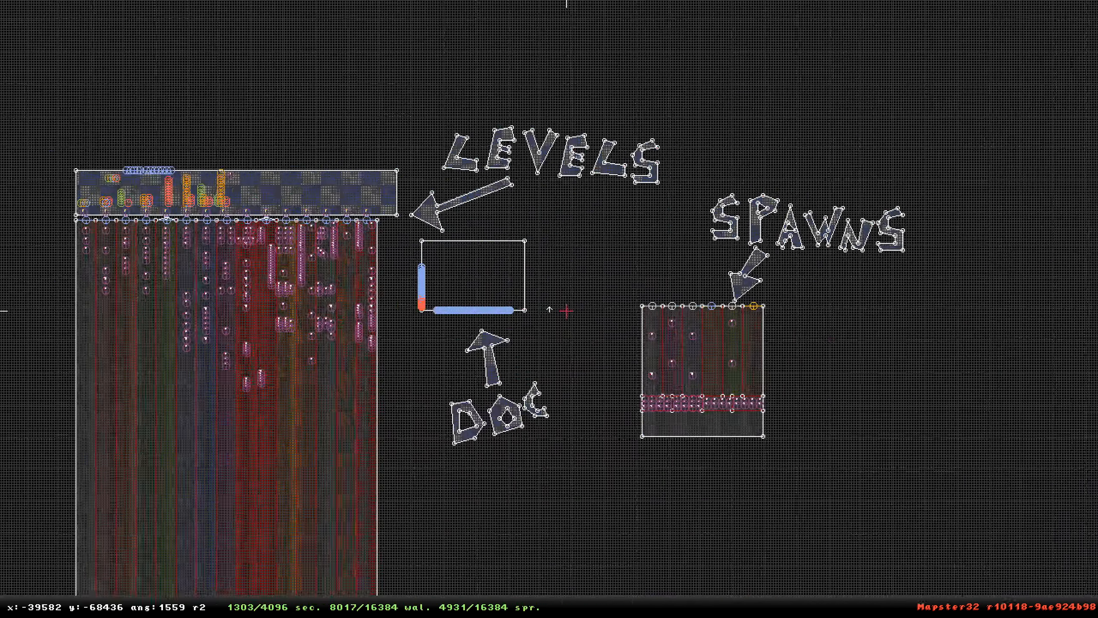
scroll(549, 309, "up", 5)
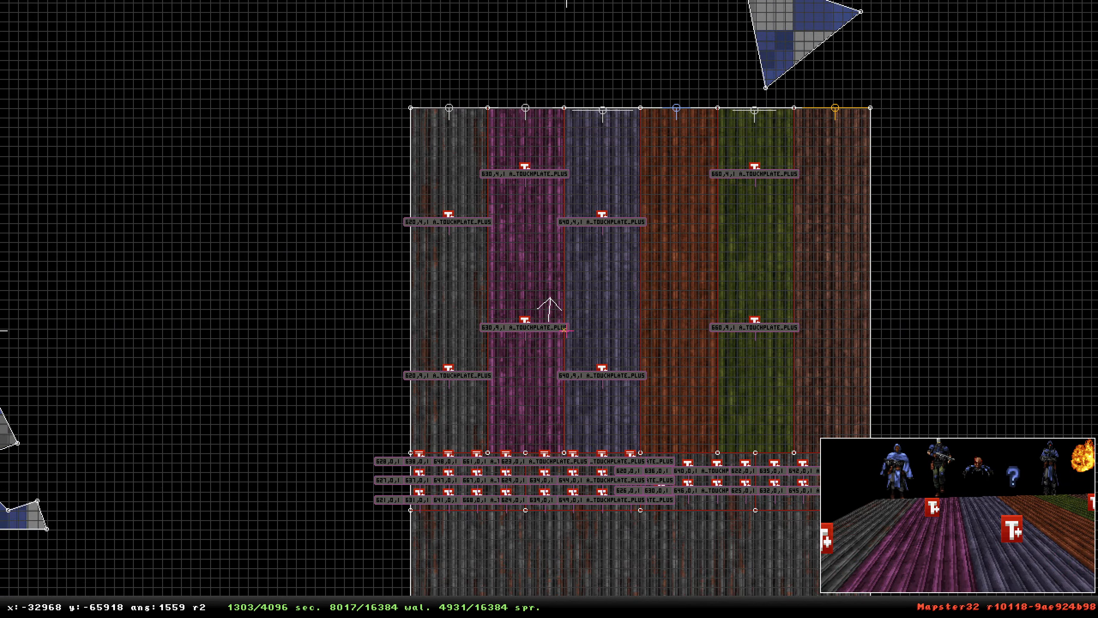
scroll(547, 297, "down", 5)
key("Up")
scroll(549, 309, "down", 3)
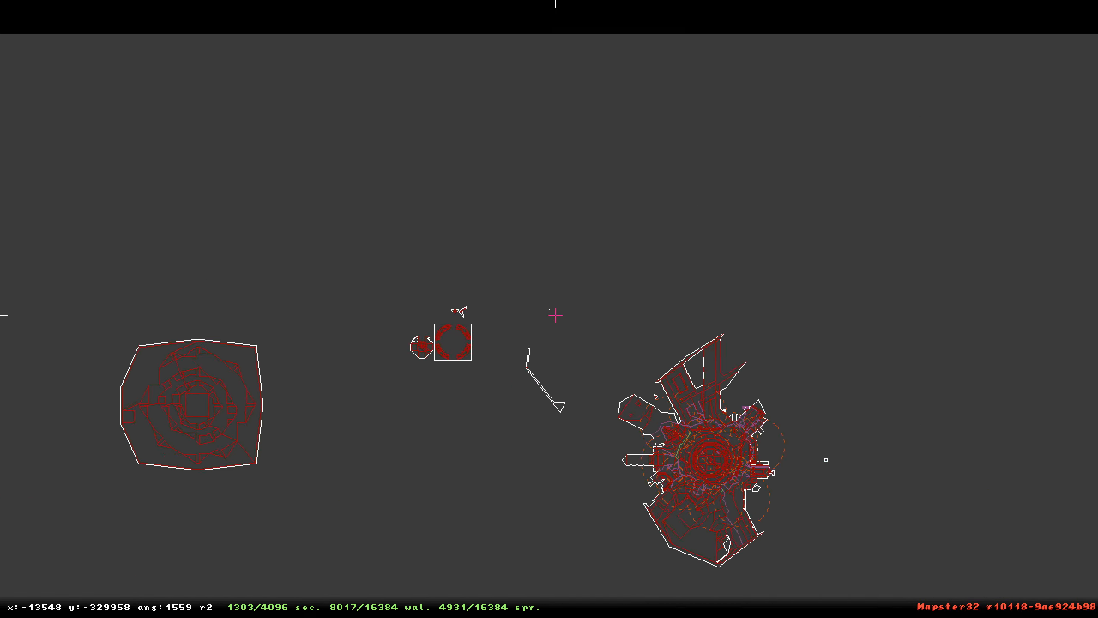